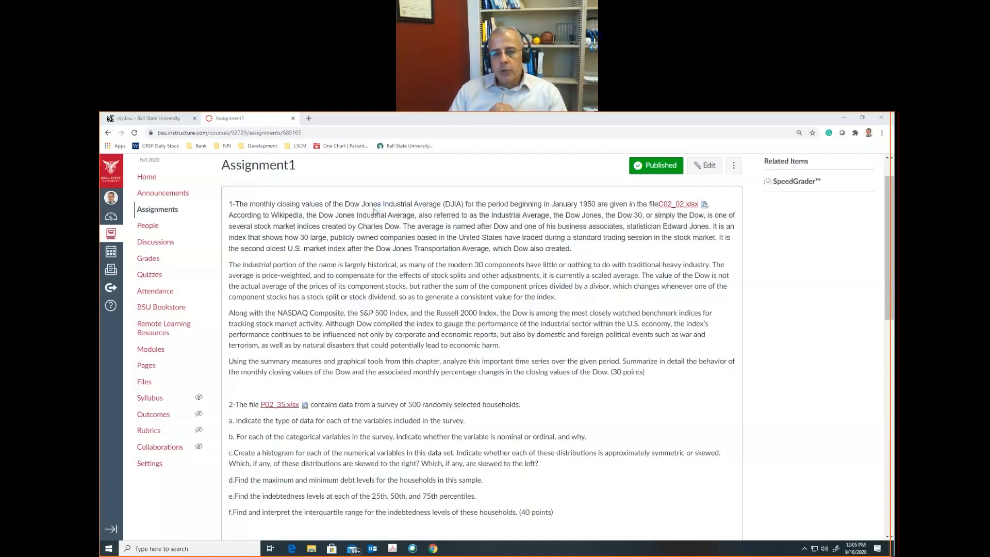
Download the C02_02.xlsx file linked in question 1, open it in Excel and dismiss the StatTools licence notice.
{"action": "left_click", "coordinate": [683, 207]}
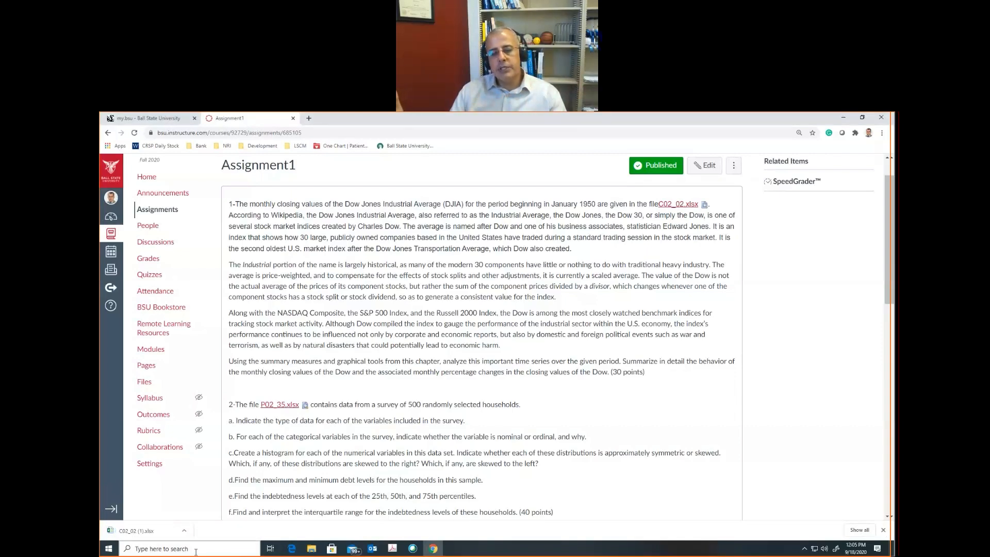
{"action": "left_click", "coordinate": [143, 533]}
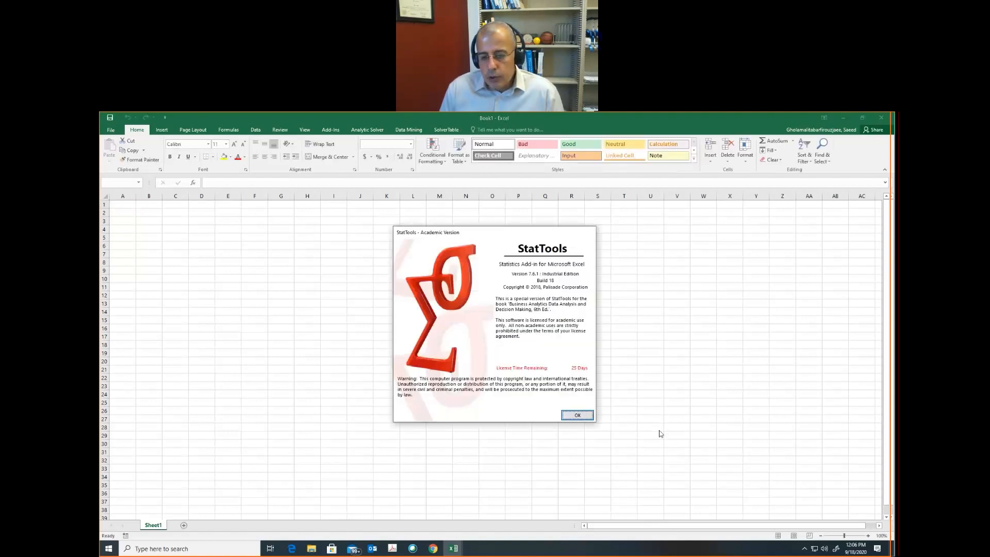
{"action": "left_click", "coordinate": [573, 419]}
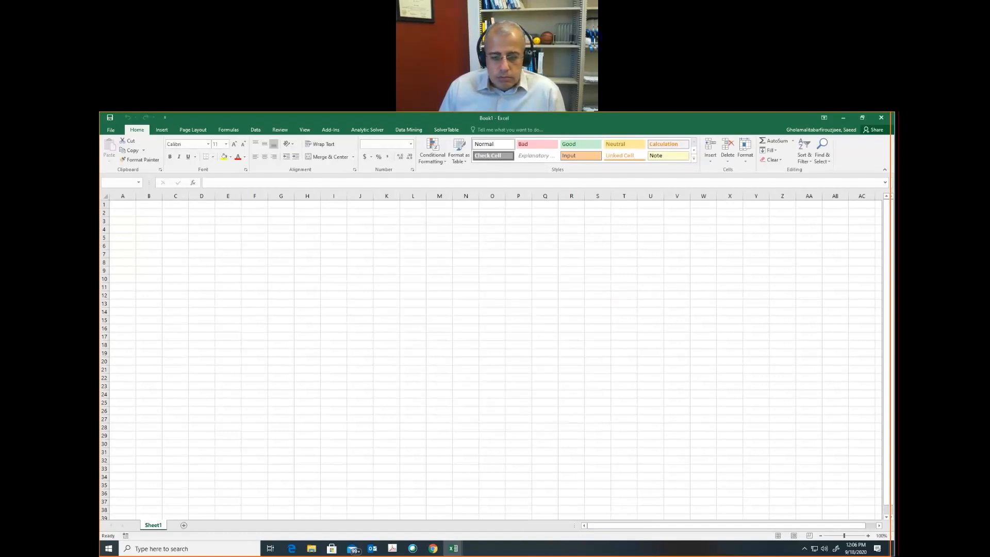
{"action": "left_click", "coordinate": [393, 228]}
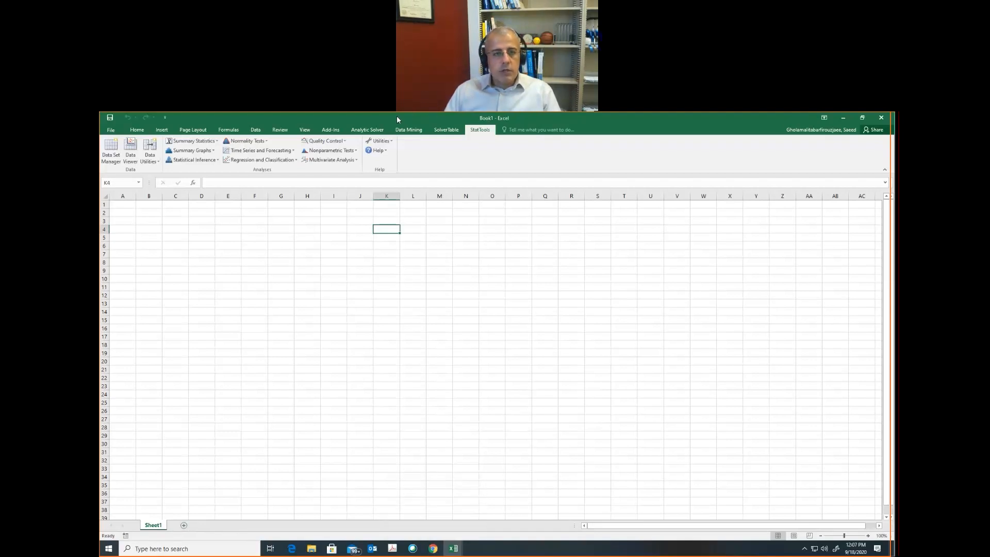
{"action": "left_click", "coordinate": [137, 129]}
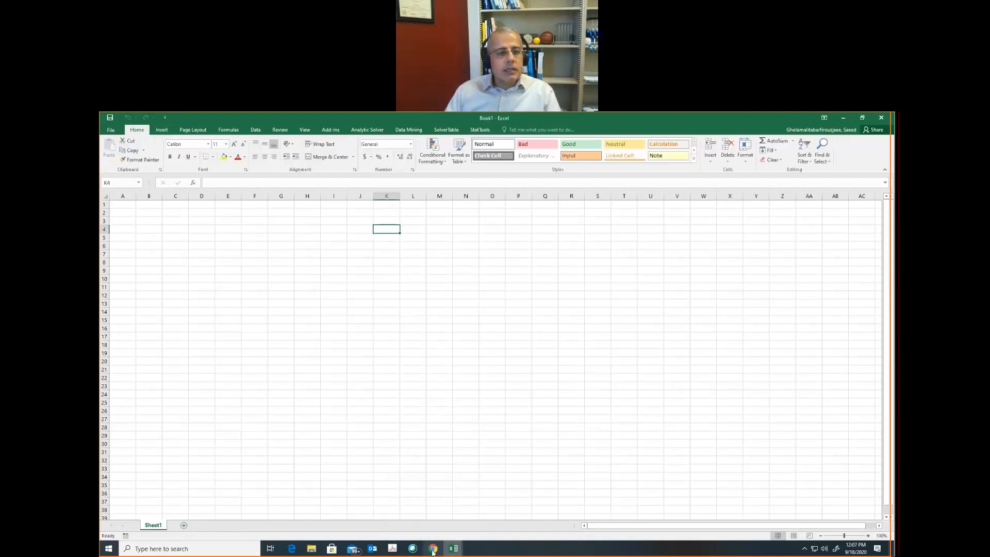
Switch to the downloaded C02_02 workbook and enable editing for it.
{"action": "mouse_move", "coordinate": [451, 552]}
{"action": "left_click", "coordinate": [418, 522]}
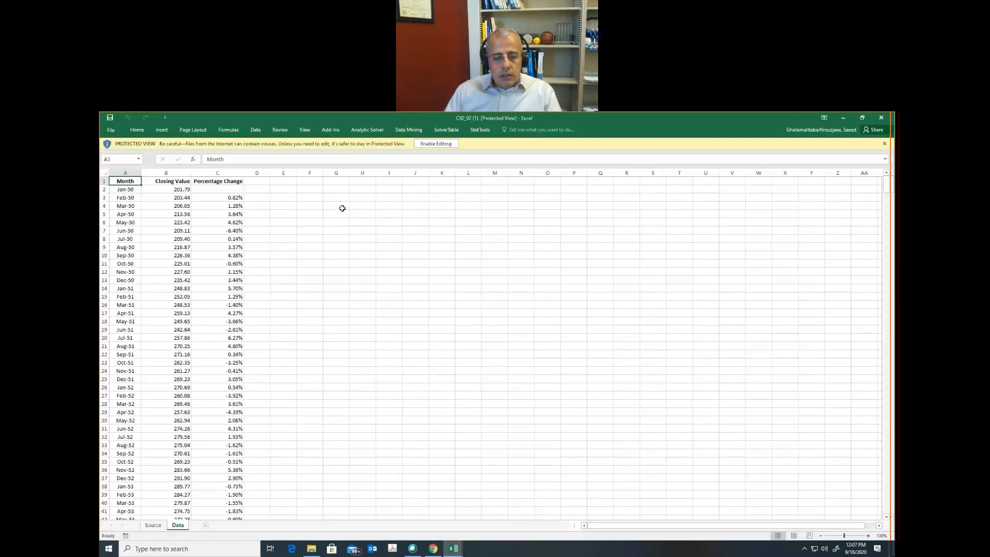
{"action": "left_click", "coordinate": [434, 144]}
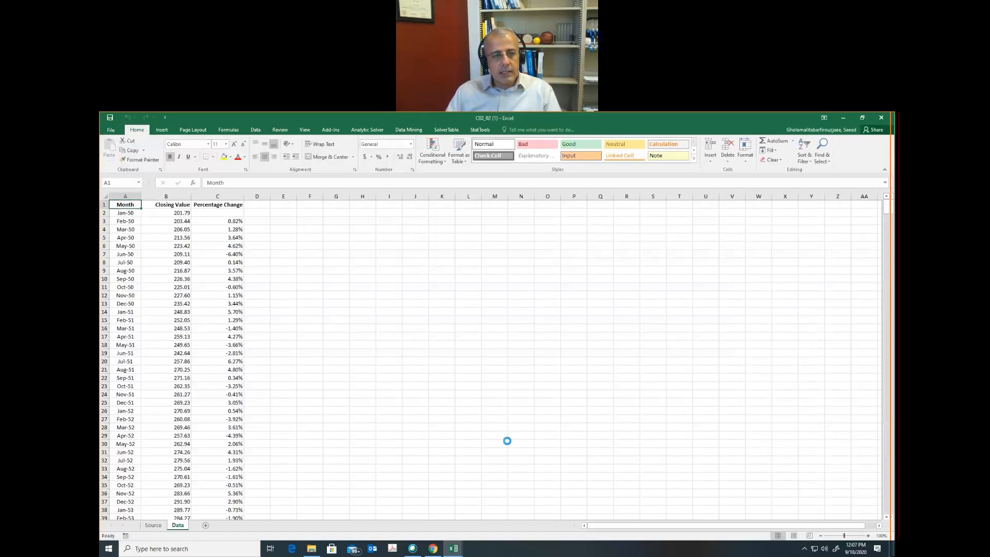
Switch to the assignment page in Chrome and review question 1's Dow Jones background and its summary-measures instructions.
{"action": "key", "text": "alt+Tab"}
{"action": "key", "text": "alt+Tab"}
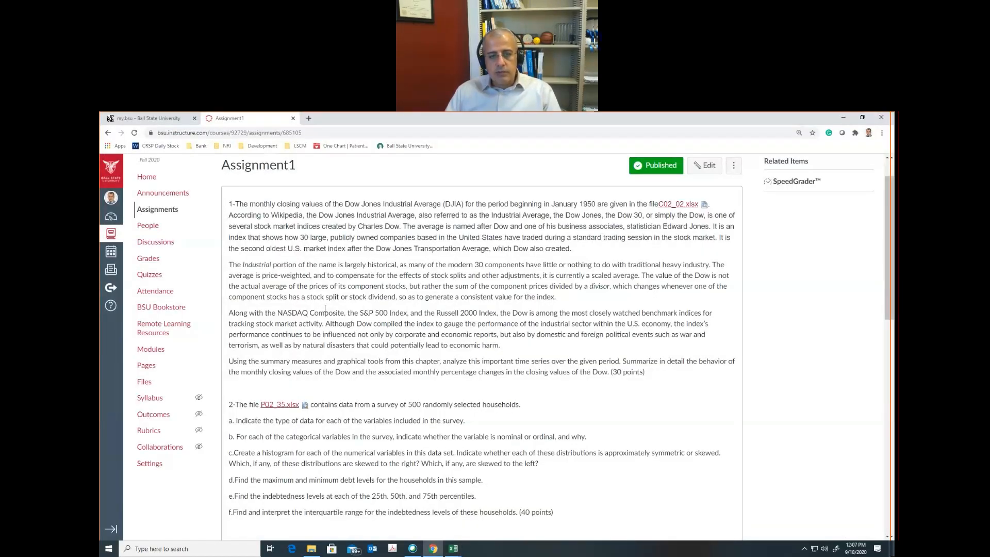
{"action": "left_click_drag", "start_coordinate": [236, 203], "coordinate": [512, 348]}
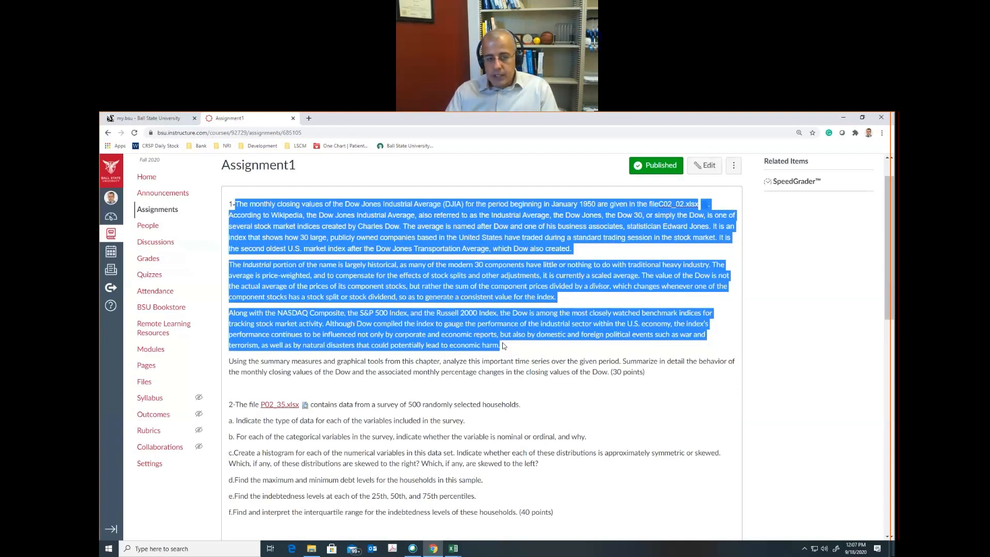
{"action": "left_click", "coordinate": [232, 363]}
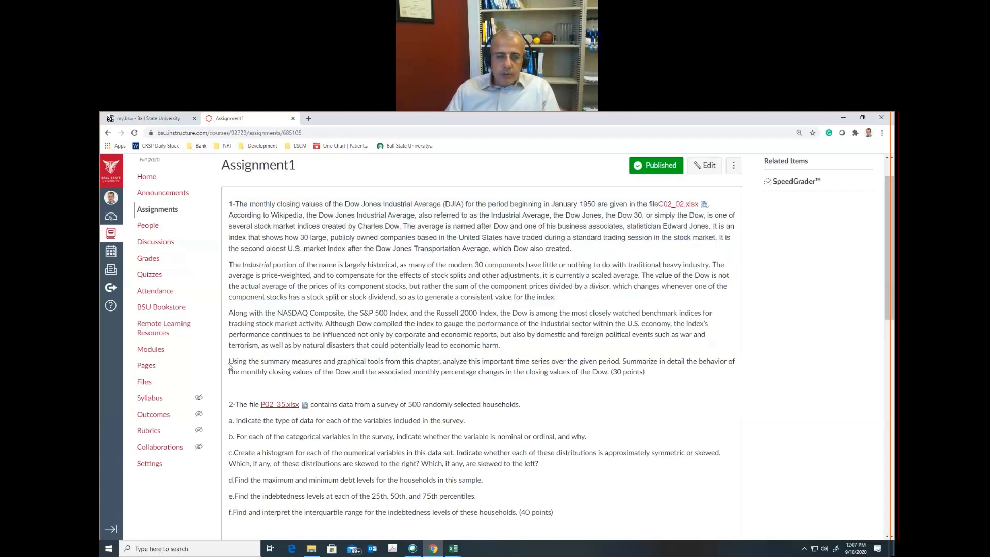
{"action": "left_click_drag", "start_coordinate": [230, 362], "coordinate": [324, 363]}
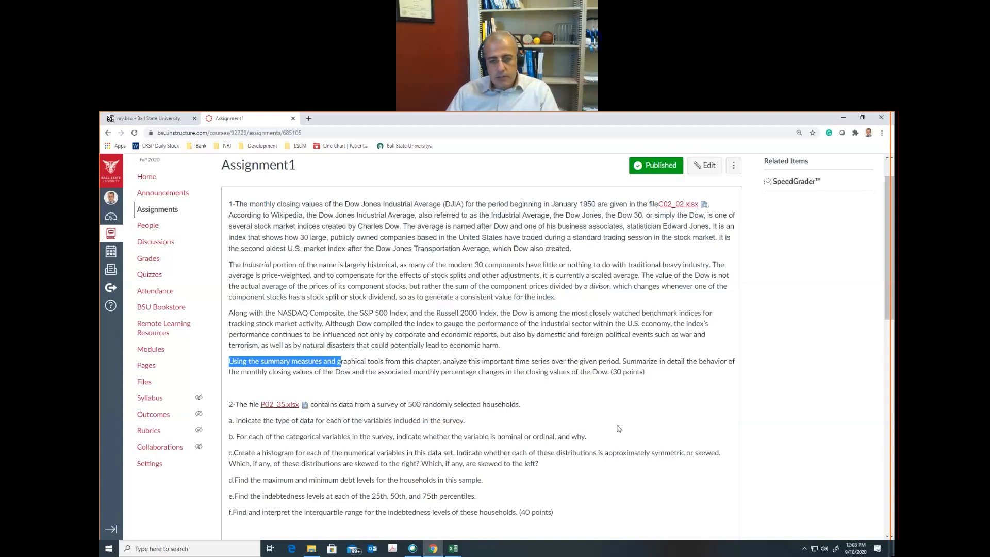
Return to Excel and, from the blank Book1 workbook, examine which Excel add-ins are available and enabled, leaving them as they are.
{"action": "key", "text": "alt+Tab"}
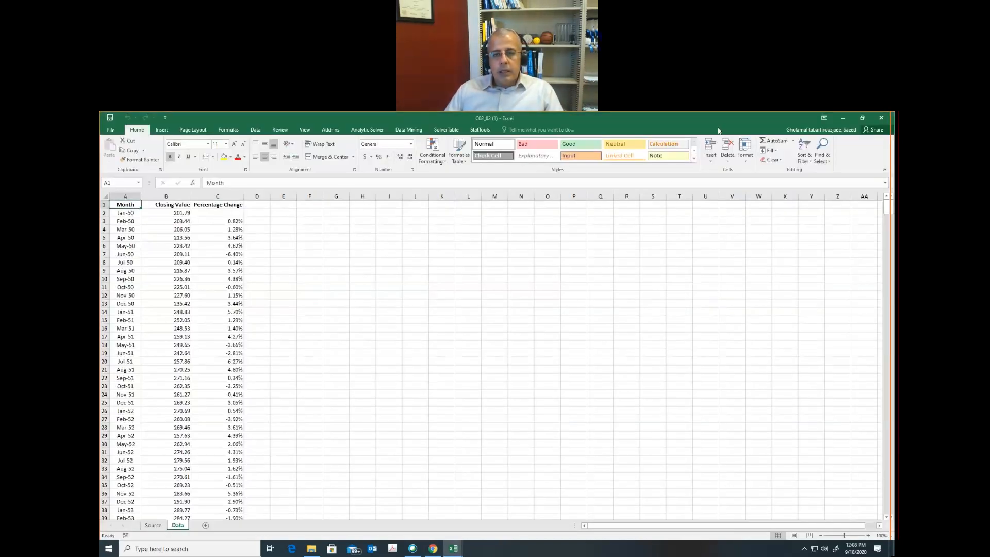
{"action": "left_click", "coordinate": [594, 122]}
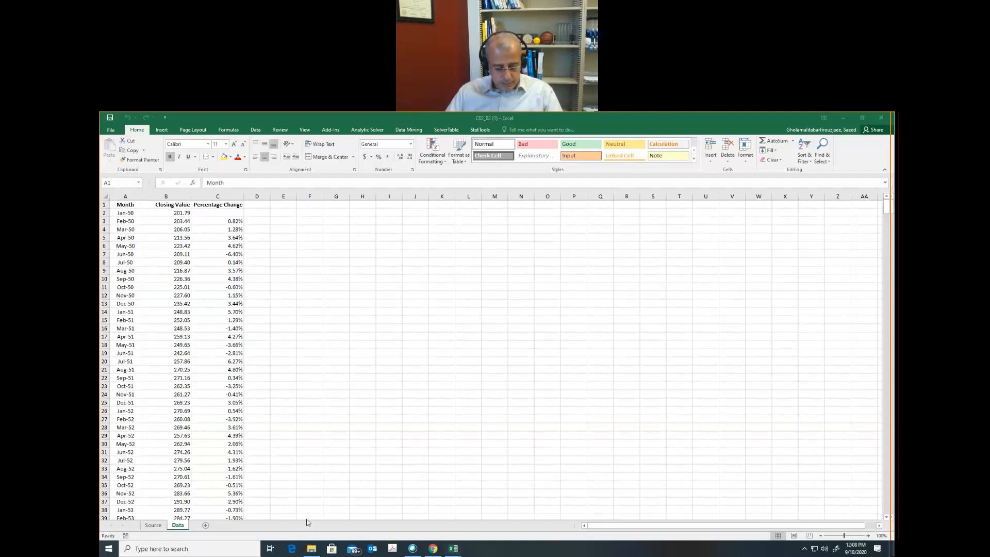
{"action": "key", "text": "super+d"}
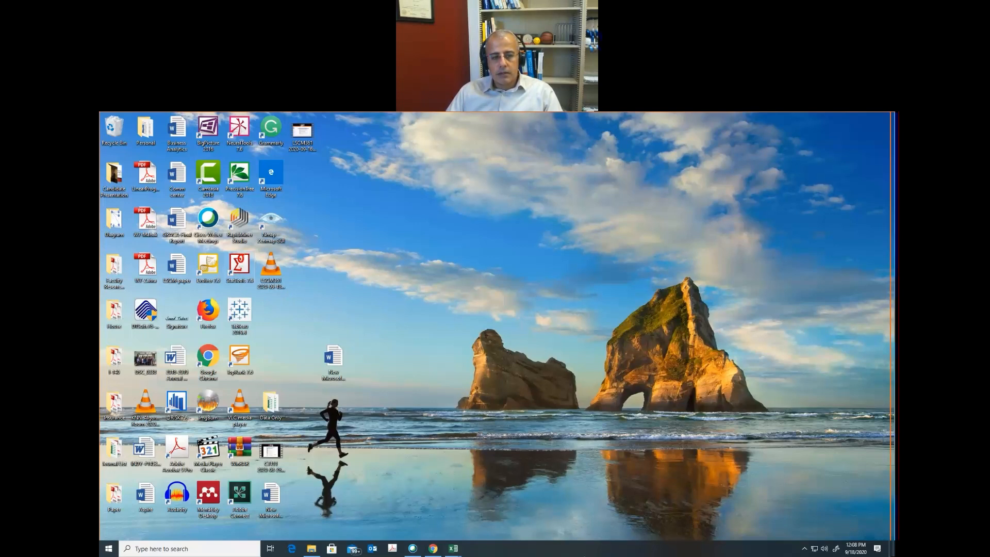
{"action": "mouse_move", "coordinate": [453, 548]}
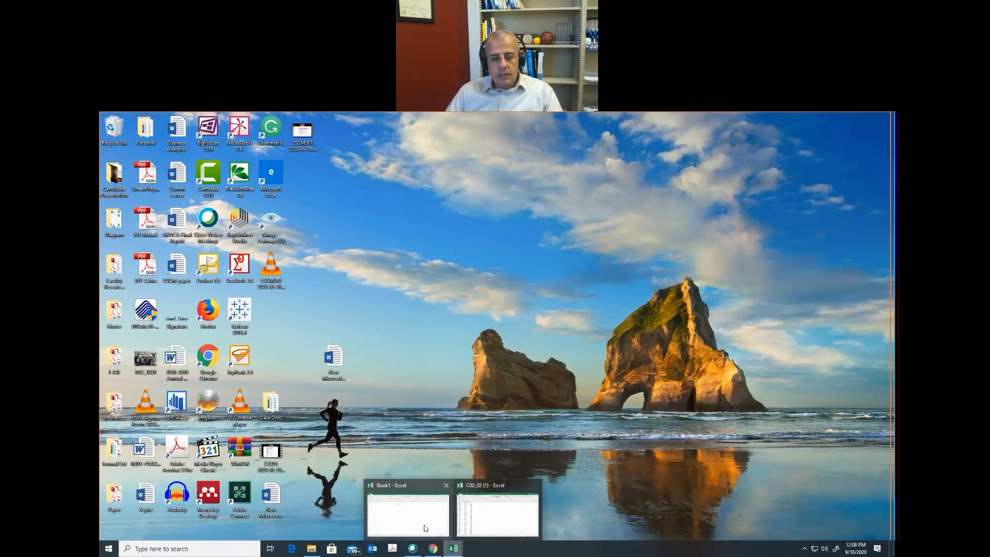
{"action": "left_click", "coordinate": [415, 521]}
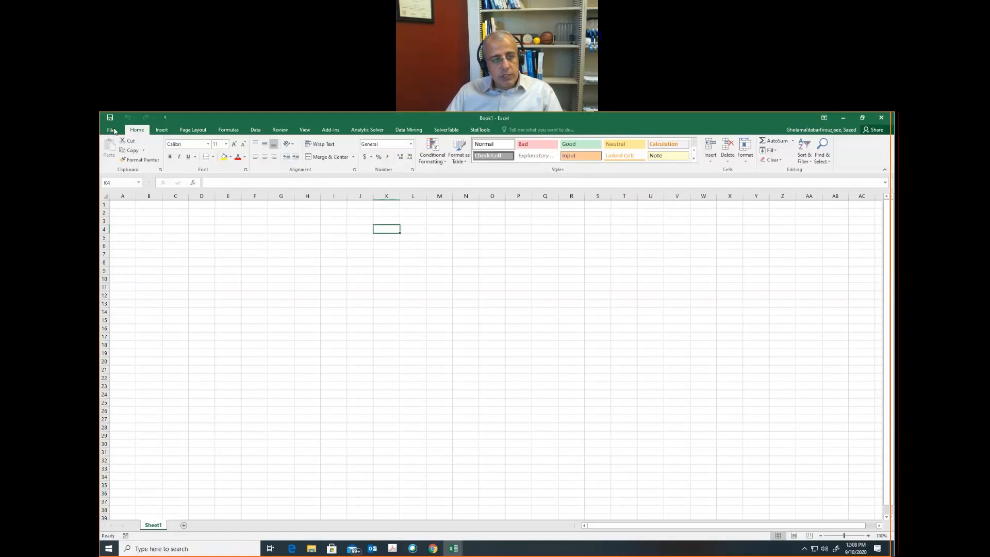
{"action": "left_click", "coordinate": [112, 130]}
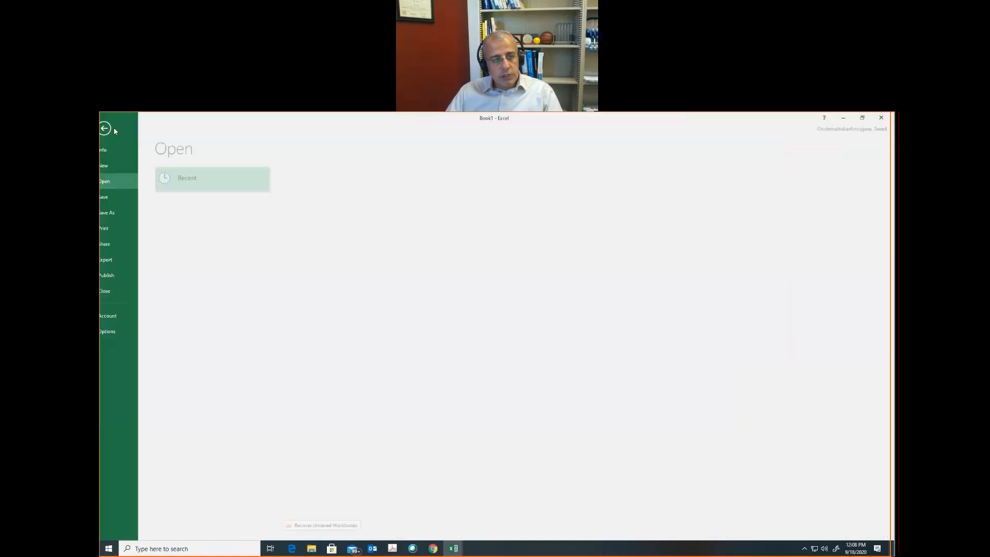
{"action": "left_click", "coordinate": [125, 330]}
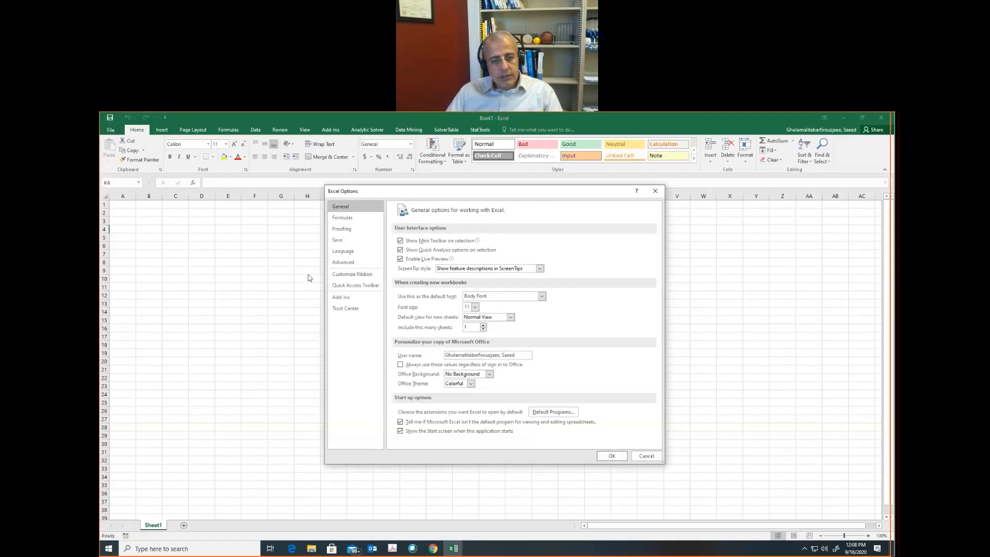
{"action": "left_click", "coordinate": [344, 298]}
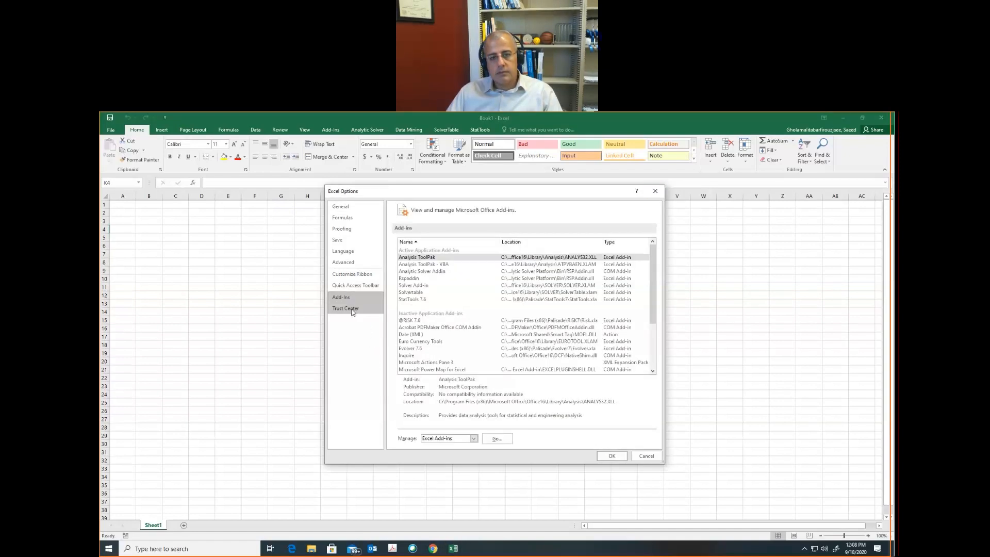
{"action": "left_click", "coordinate": [497, 439]}
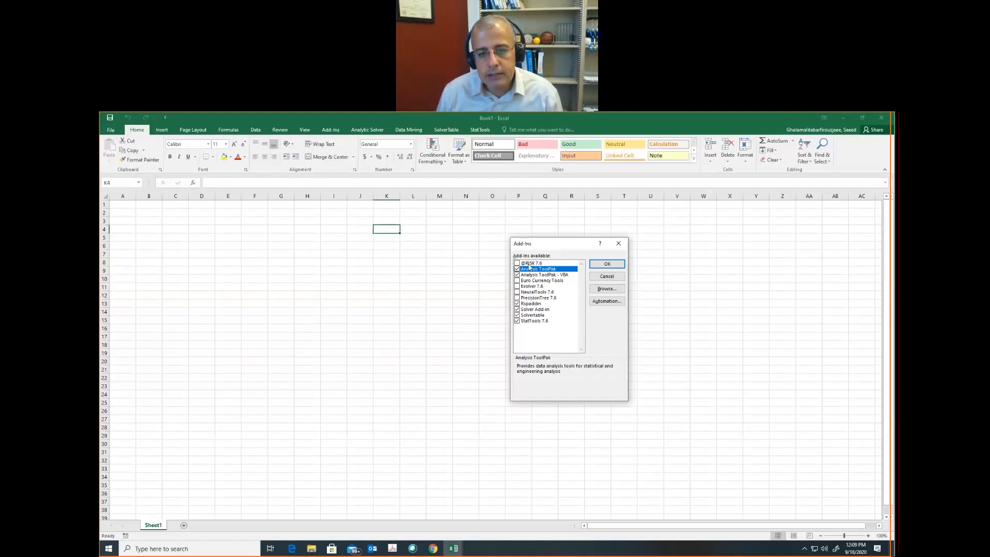
{"action": "left_click", "coordinate": [608, 278]}
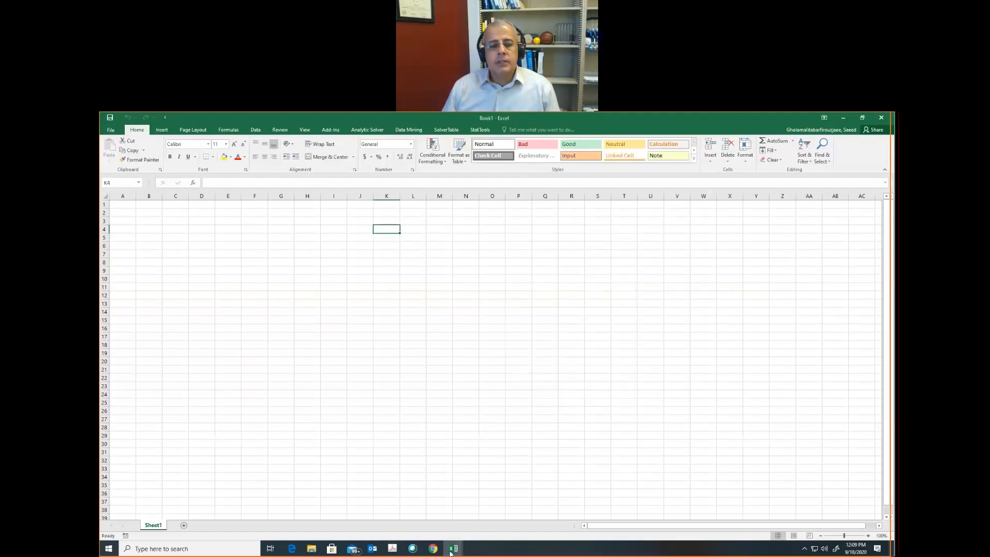
Switch to the C02_02 workbook and enter the heading "Summary" in cell G7 of the Data sheet.
{"action": "mouse_move", "coordinate": [453, 550]}
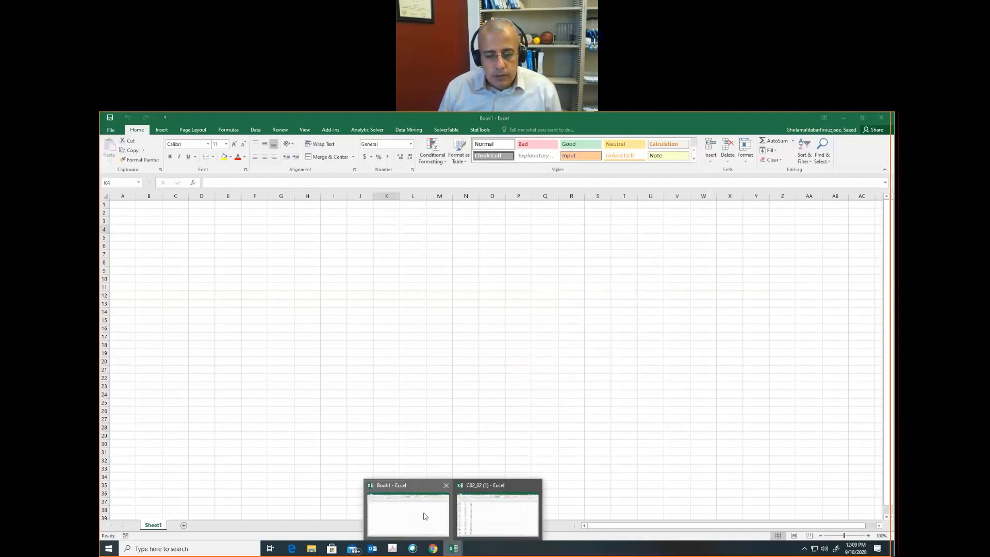
{"action": "left_click", "coordinate": [480, 511]}
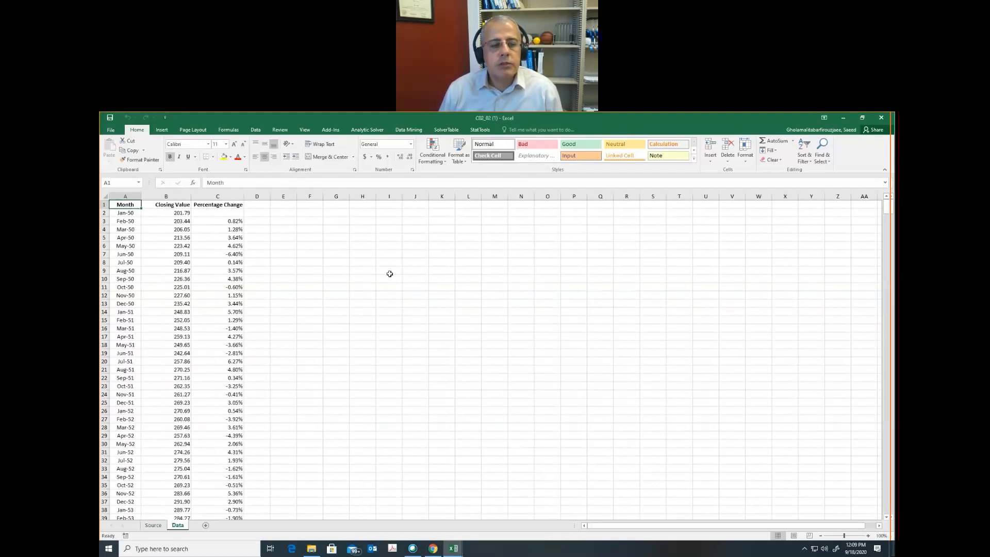
{"action": "left_click", "coordinate": [334, 256]}
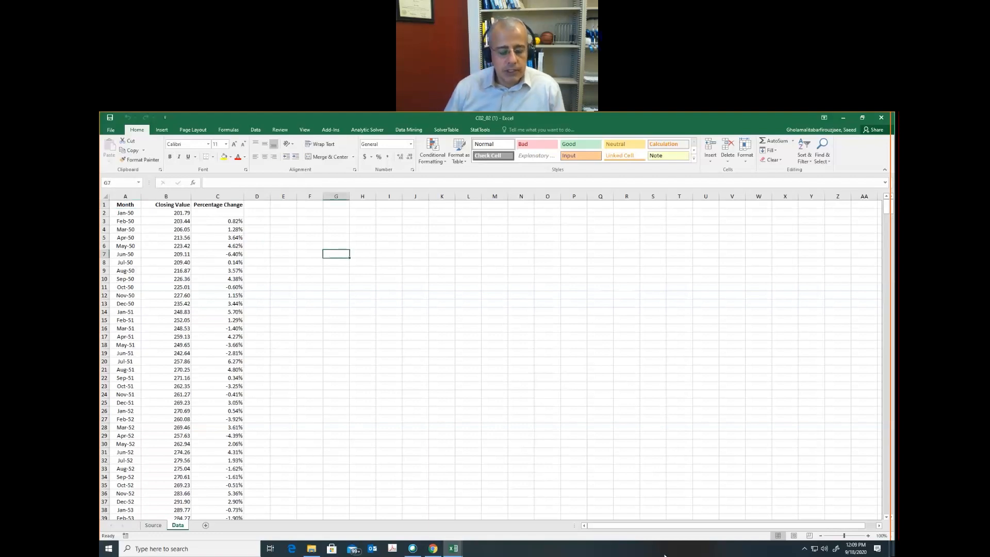
{"action": "type", "text": "Summary"}
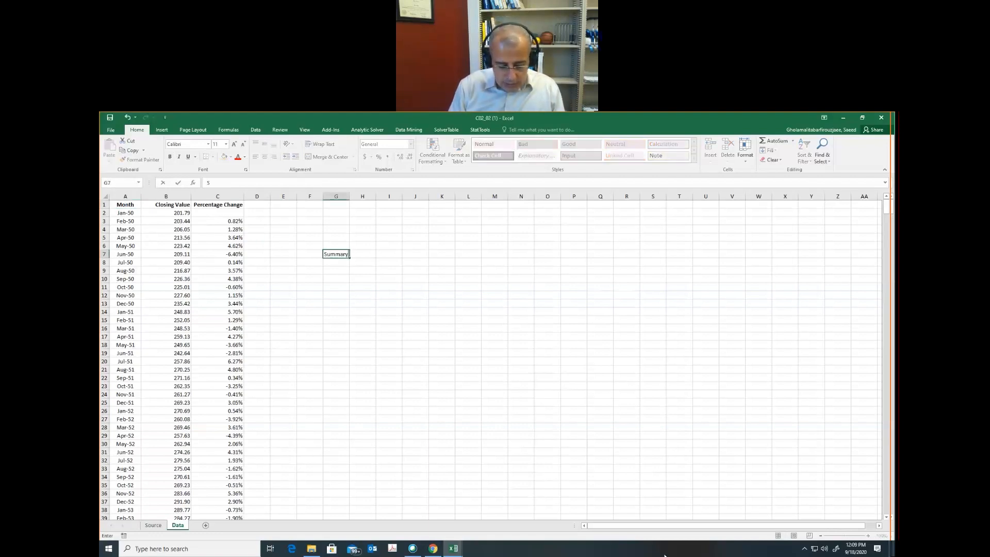
{"action": "key", "text": "Return"}
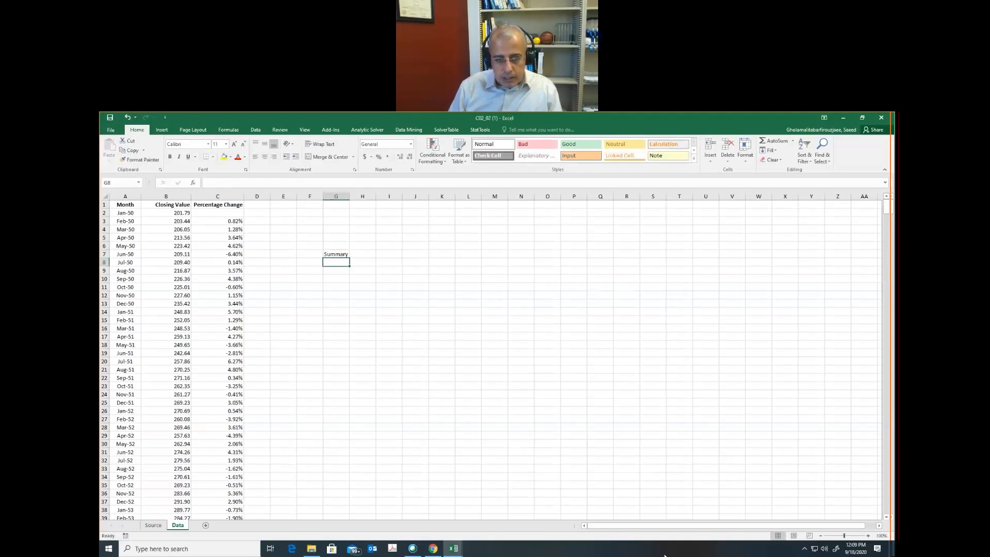
List "Central tendency", "Distribution" and "Shape" in cells G8 to G10 under the Summary heading.
{"action": "type", "text": "Central t"}
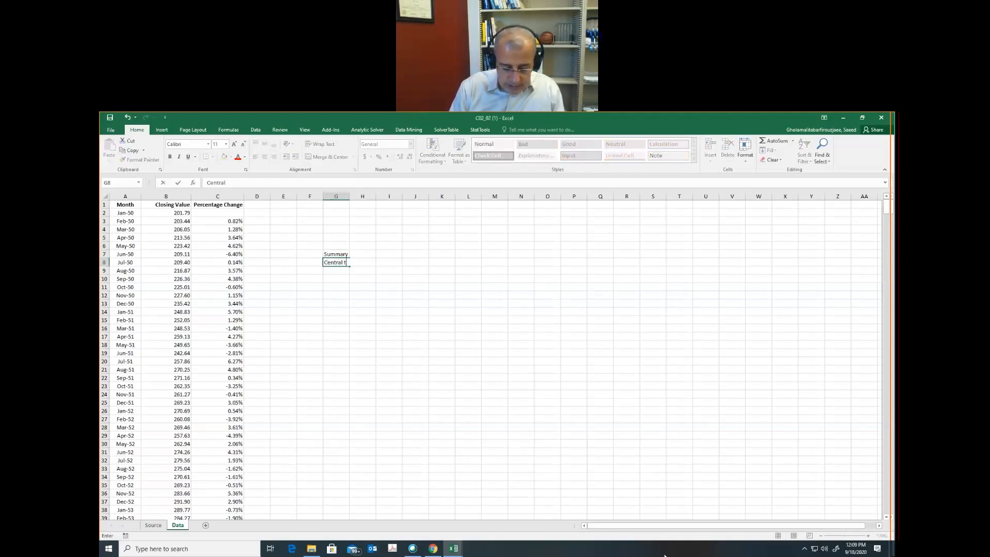
{"action": "type", "text": "enden"}
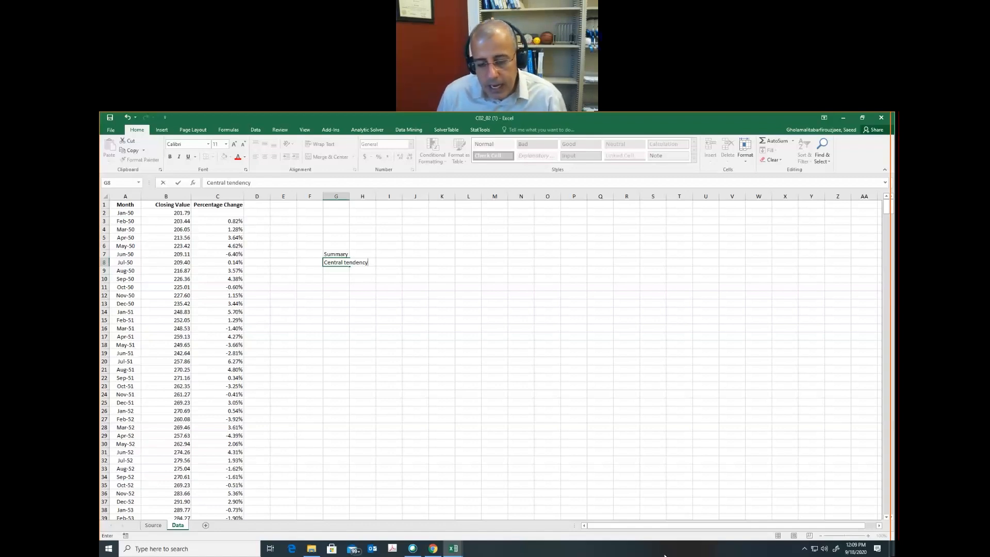
{"action": "type", "text": "cy"}
{"action": "key", "text": "Return"}
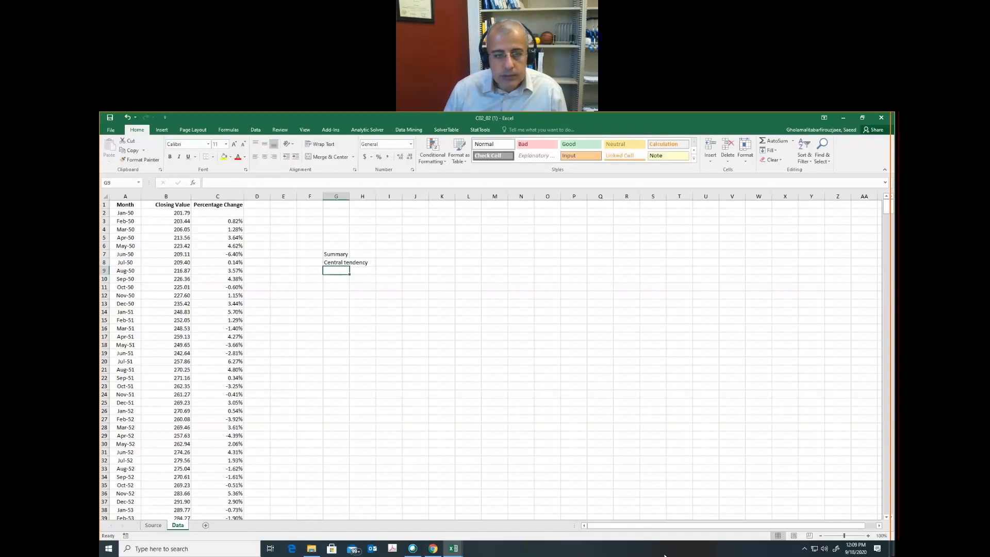
{"action": "type", "text": "Di"}
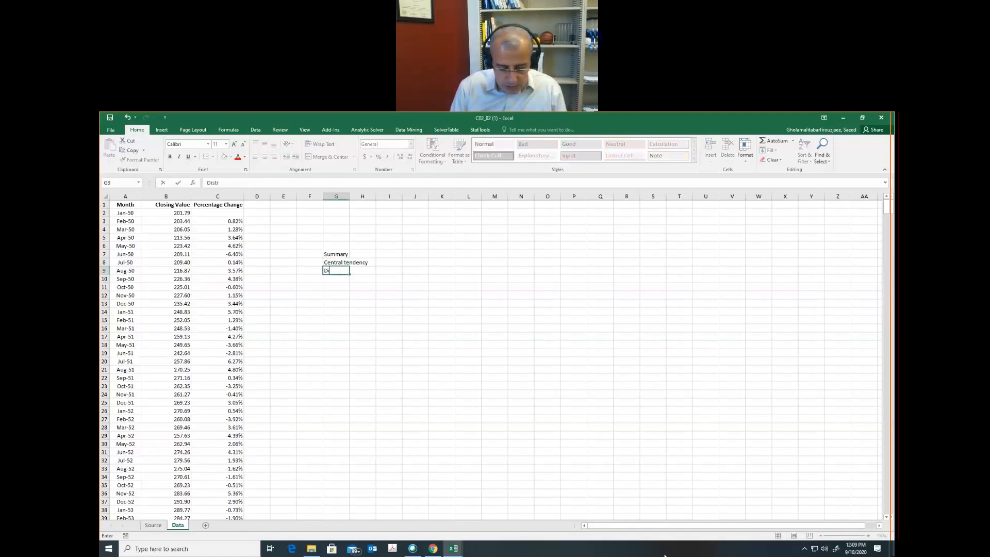
{"action": "type", "text": "stribution"}
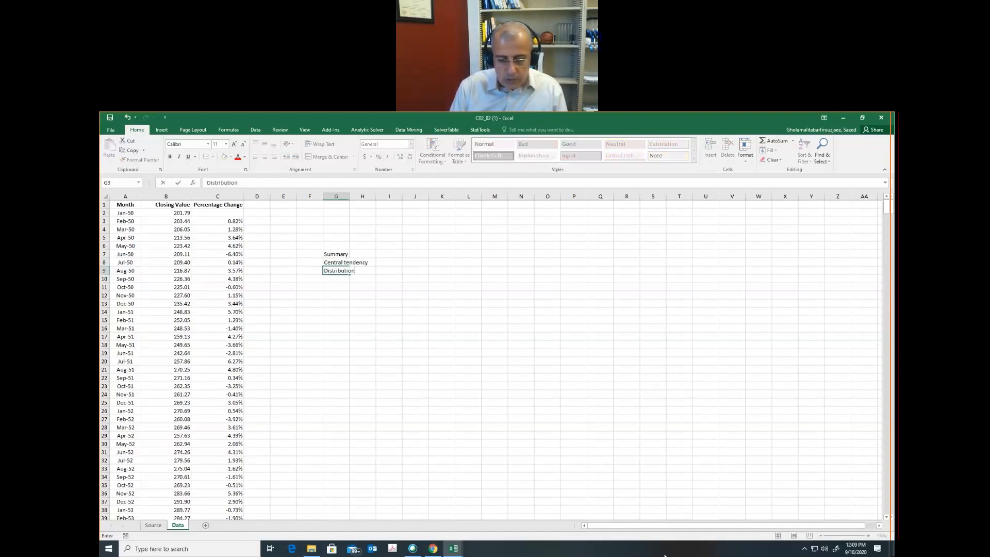
{"action": "key", "text": "Return"}
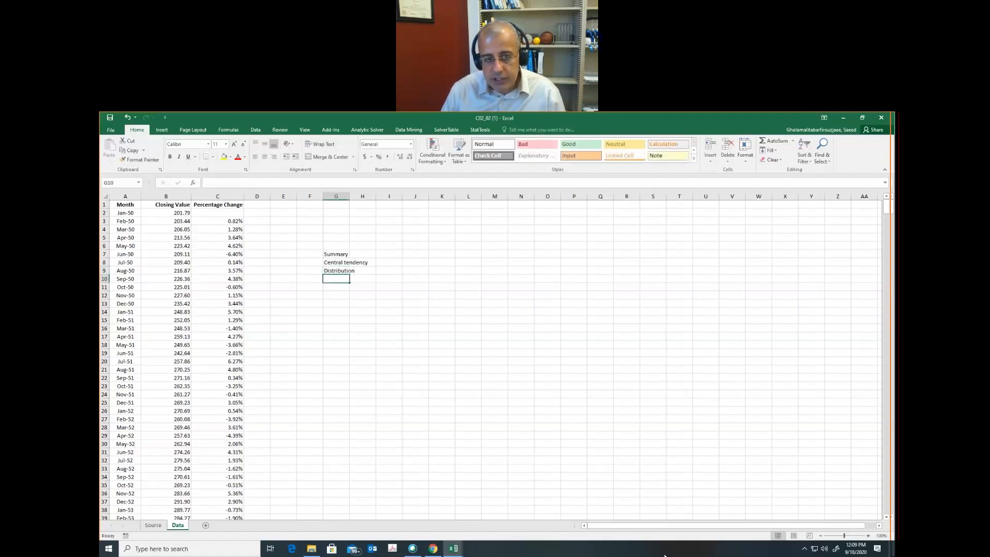
{"action": "type", "text": "Shape"}
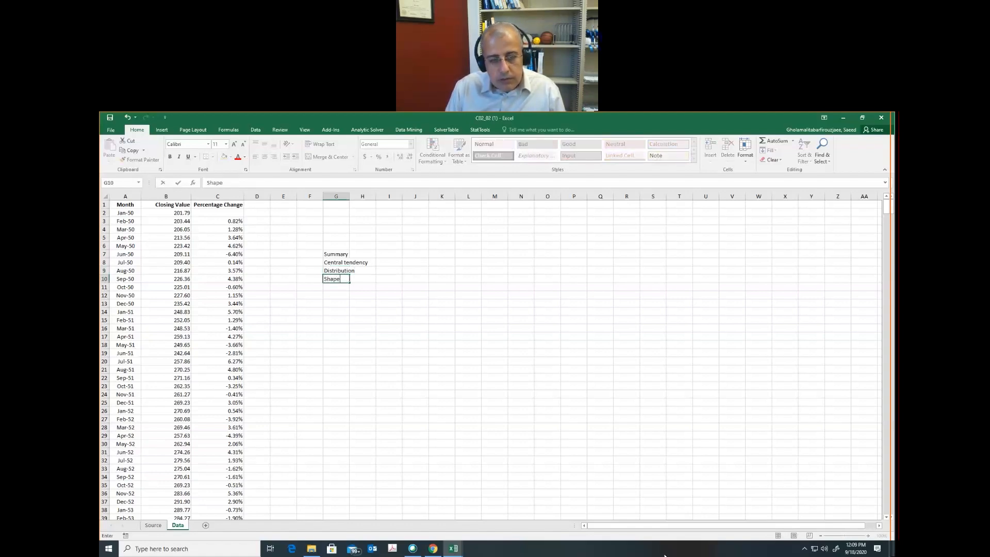
{"action": "key", "text": "Return"}
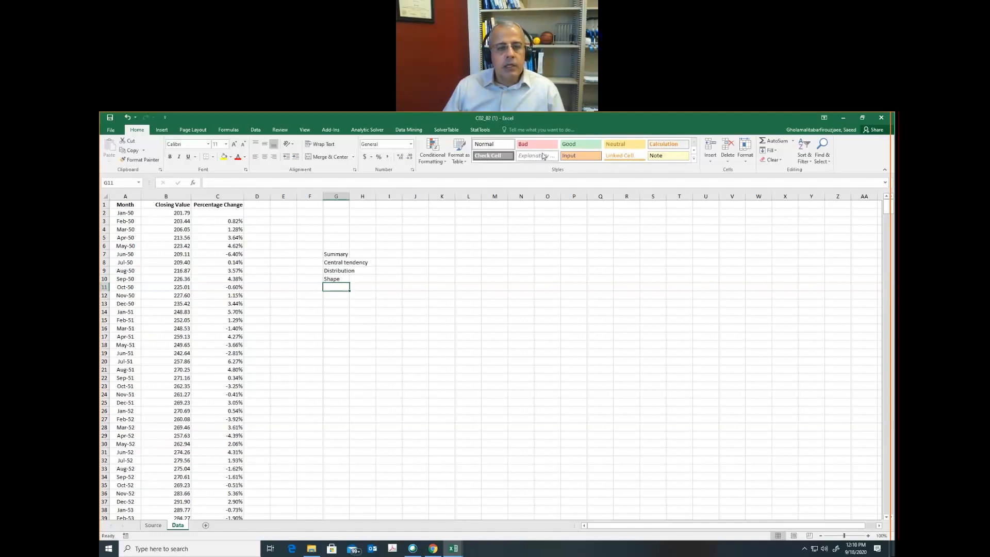
Start a new StatTools data set in the C02_02 workbook with the Data Set Manager.
{"action": "left_click", "coordinate": [479, 131]}
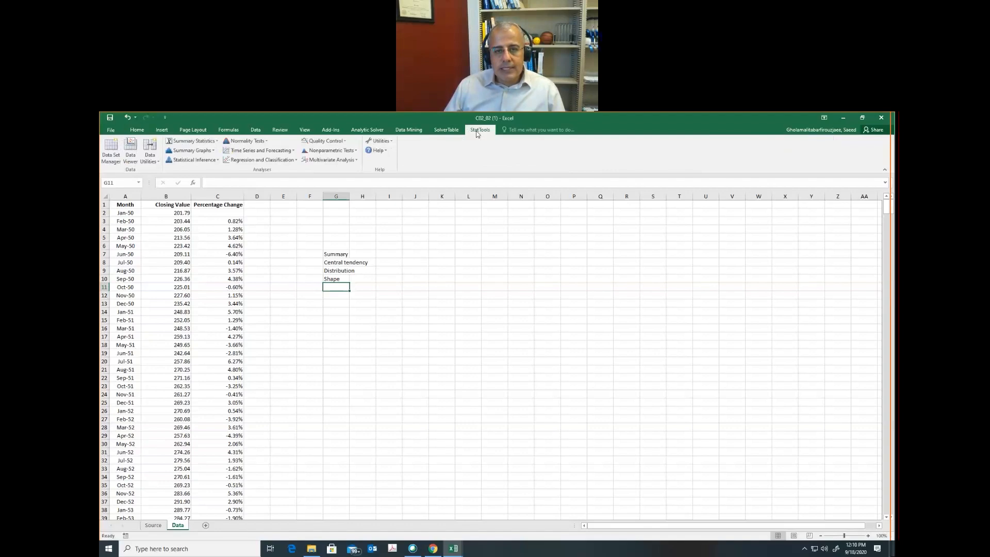
{"action": "left_click", "coordinate": [119, 161]}
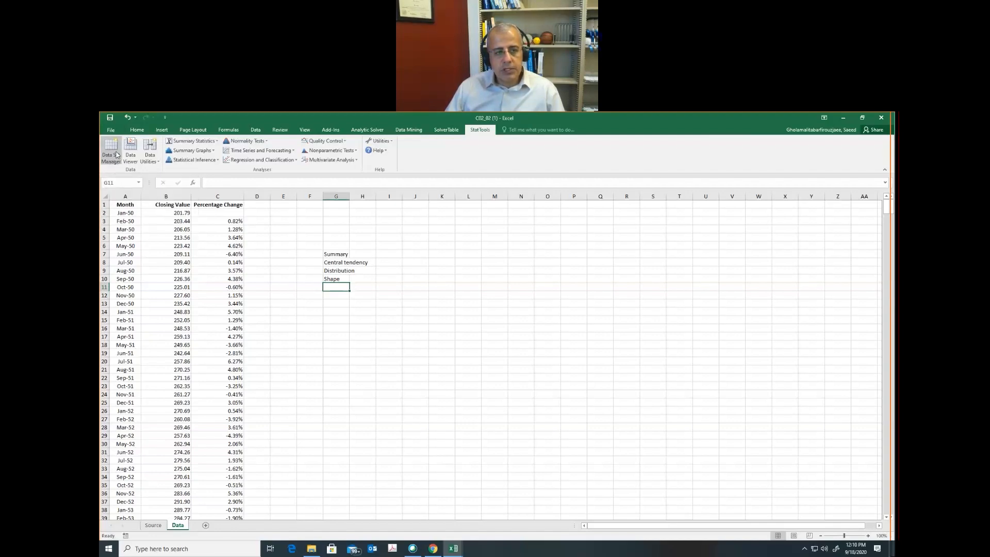
{"action": "left_click", "coordinate": [113, 157]}
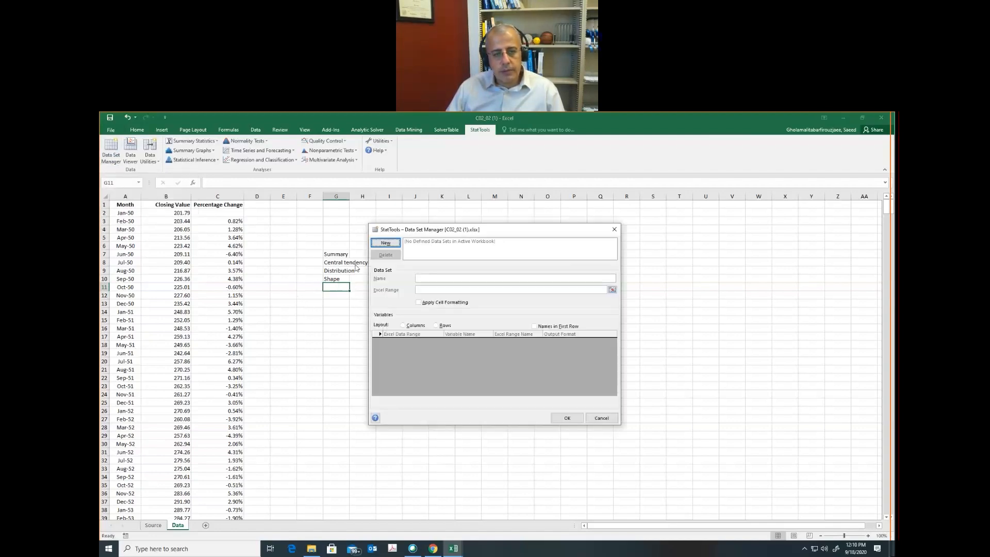
{"action": "left_click", "coordinate": [386, 243]}
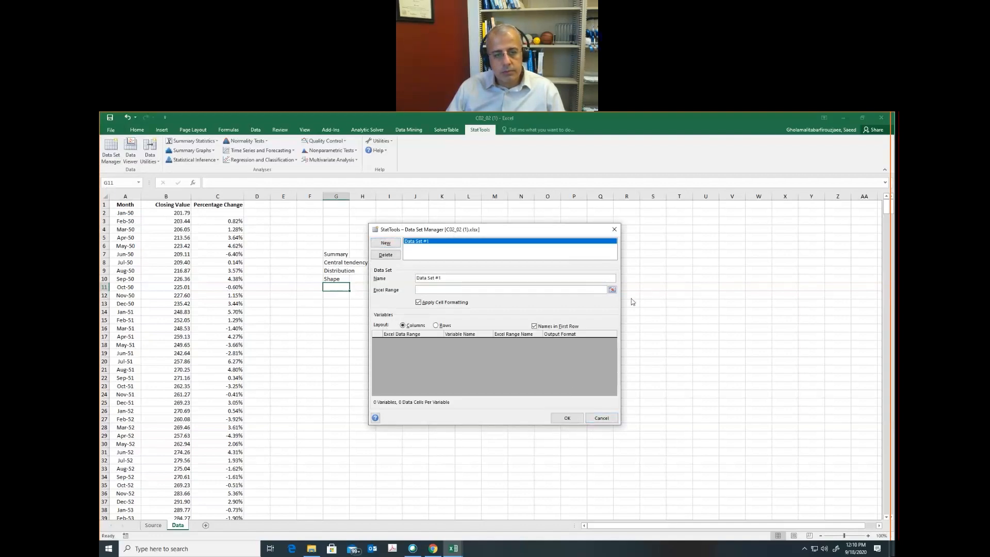
Assign the range A1:C788 on the Data sheet to the new data set and save its definition.
{"action": "left_click", "coordinate": [612, 290]}
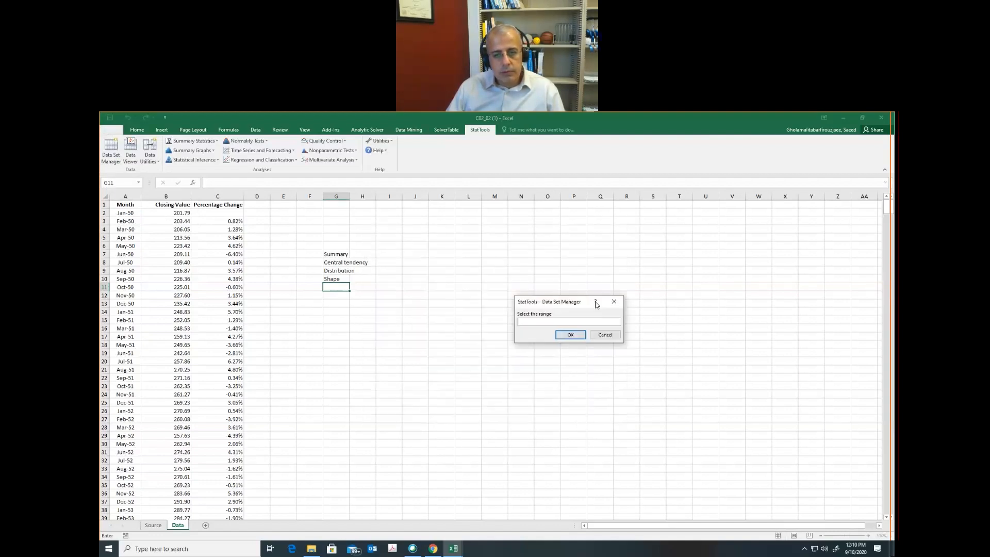
{"action": "left_click", "coordinate": [115, 206]}
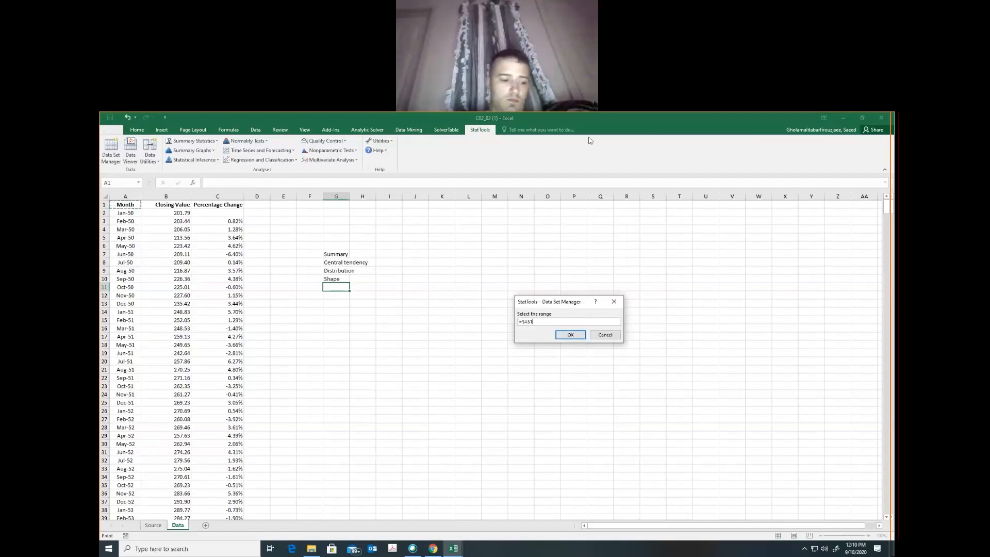
{"action": "key", "text": "shift+Right"}
{"action": "key", "text": "shift+Right"}
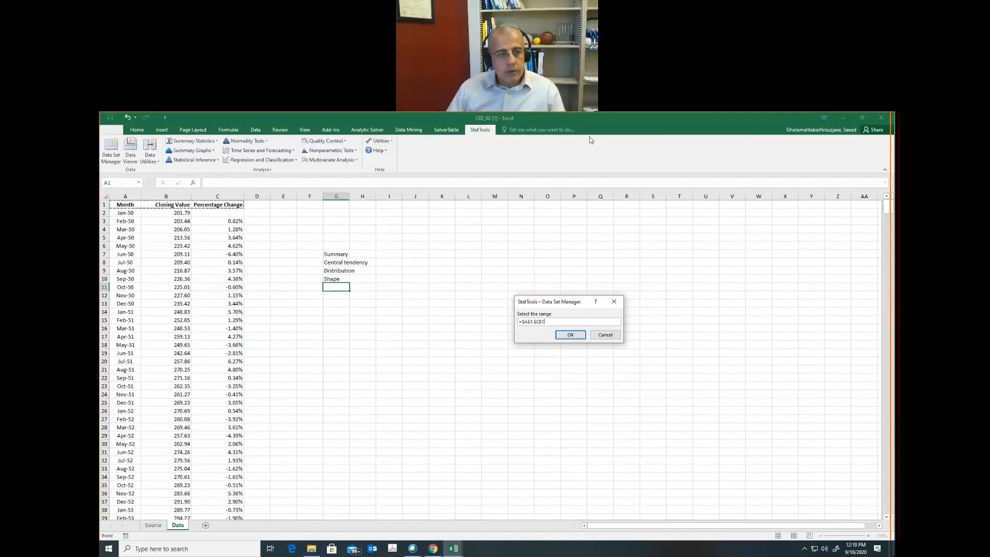
{"action": "key", "text": "ctrl+shift+Down"}
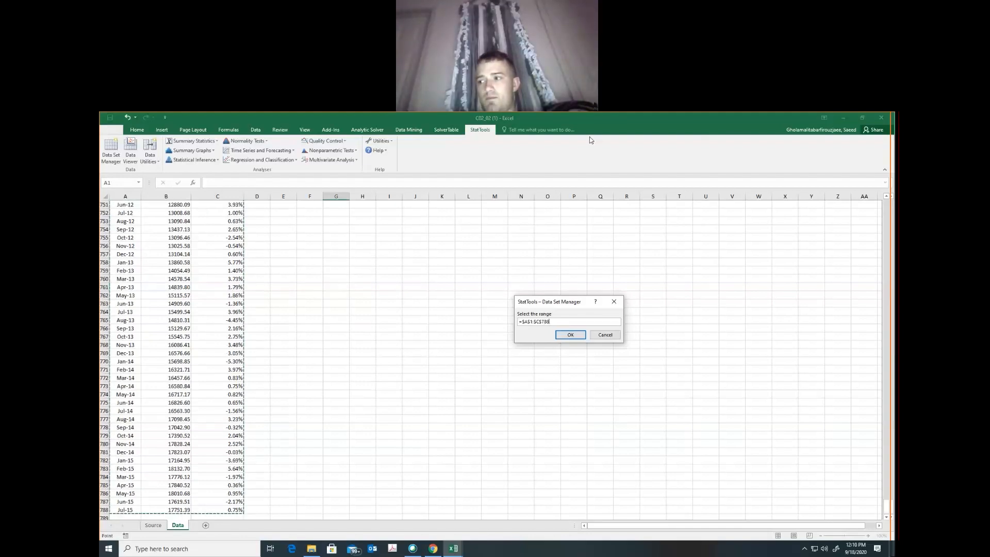
{"action": "left_click", "coordinate": [567, 335]}
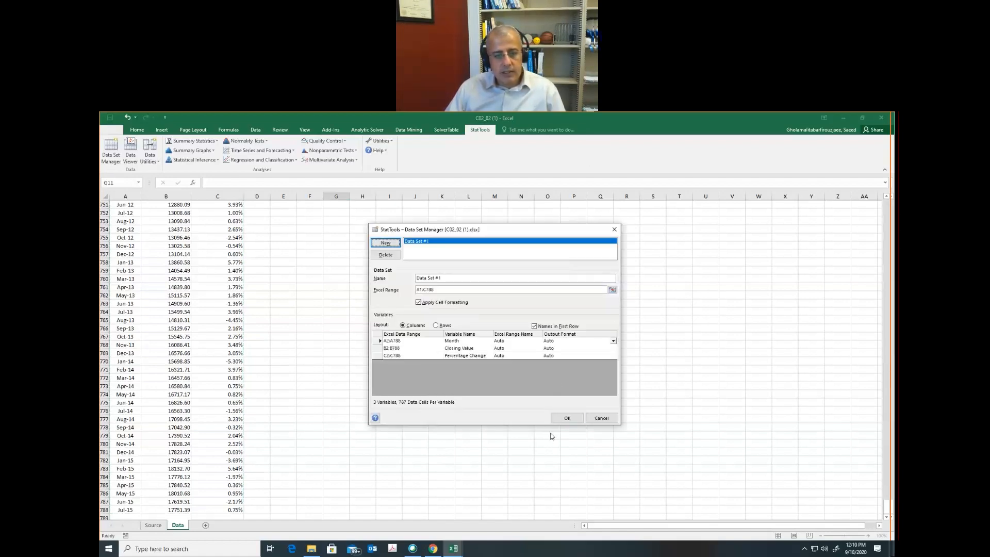
{"action": "left_click", "coordinate": [559, 418]}
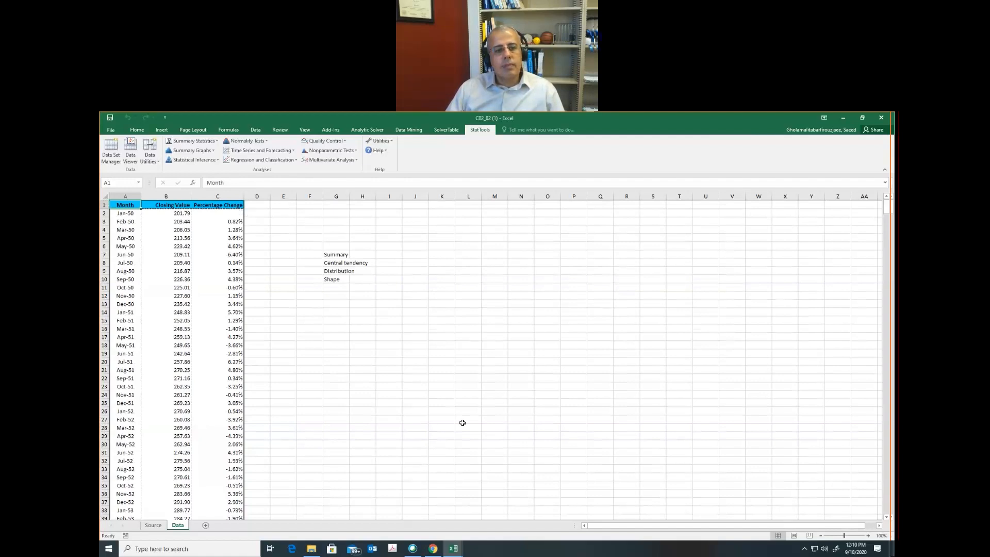
{"action": "left_click", "coordinate": [331, 255]}
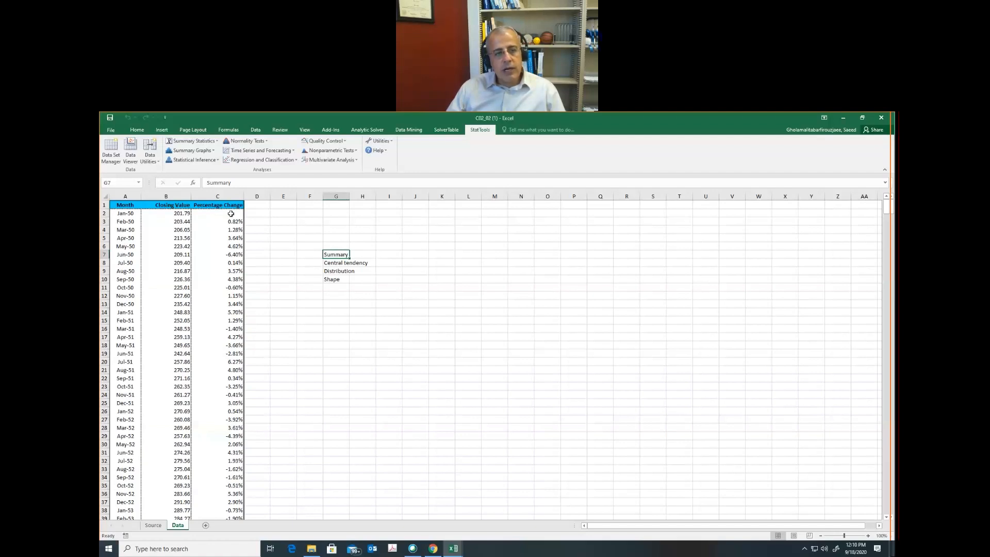
{"action": "left_click", "coordinate": [213, 142]}
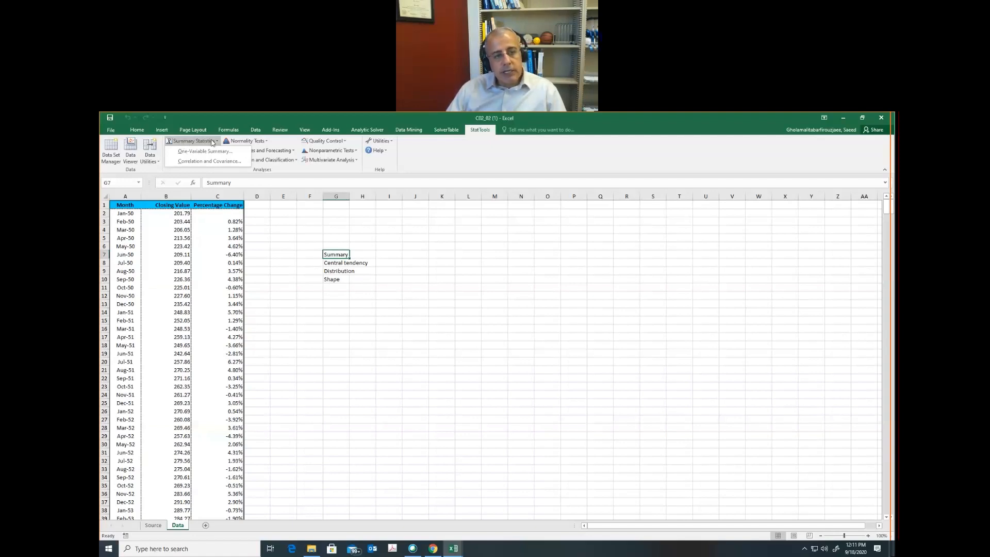
{"action": "left_click", "coordinate": [218, 156]}
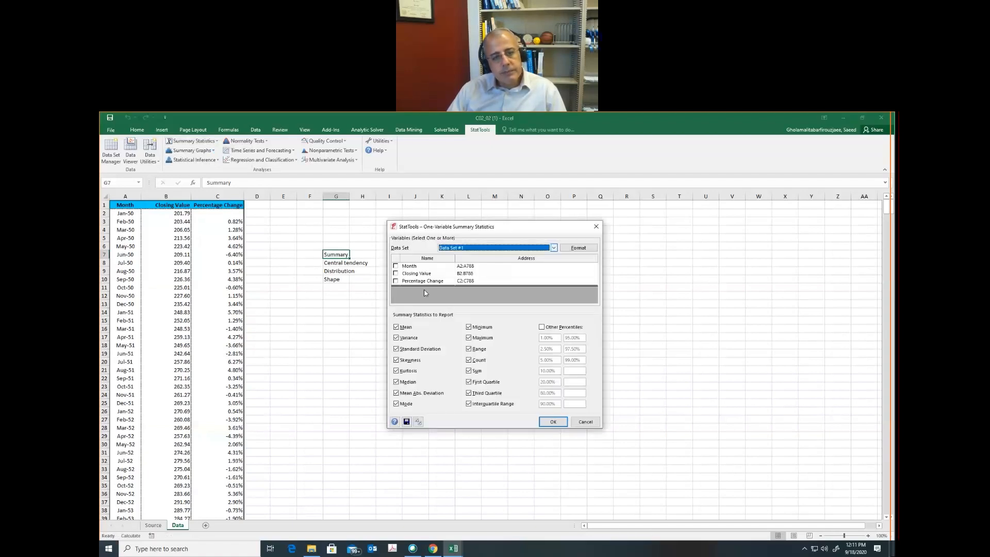
{"action": "left_click", "coordinate": [581, 249]}
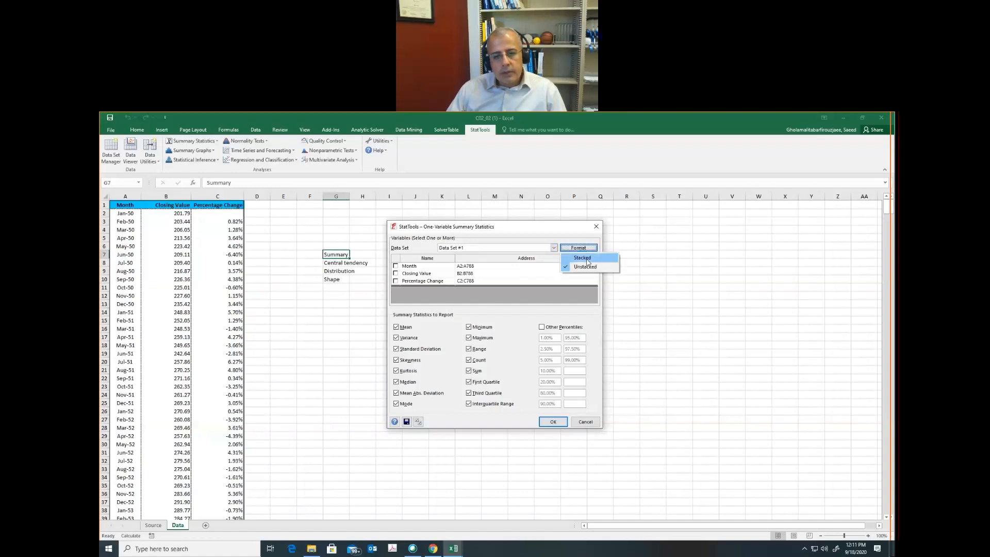
{"action": "left_click", "coordinate": [529, 275]}
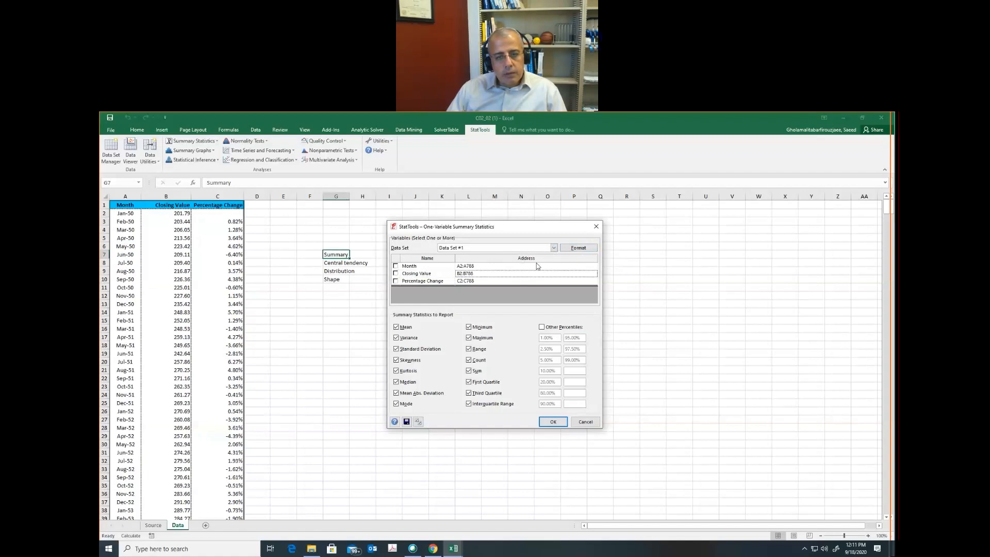
{"action": "left_click", "coordinate": [583, 421]}
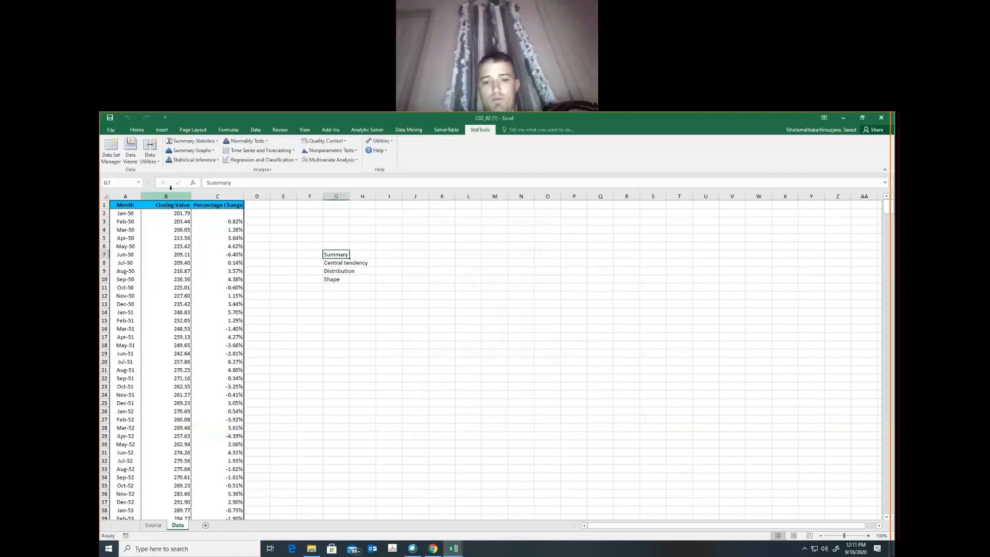
Generate a StatTools One-Variable Summary report for the Closing Value variable with all the main summary statistics included.
{"action": "left_click", "coordinate": [206, 150]}
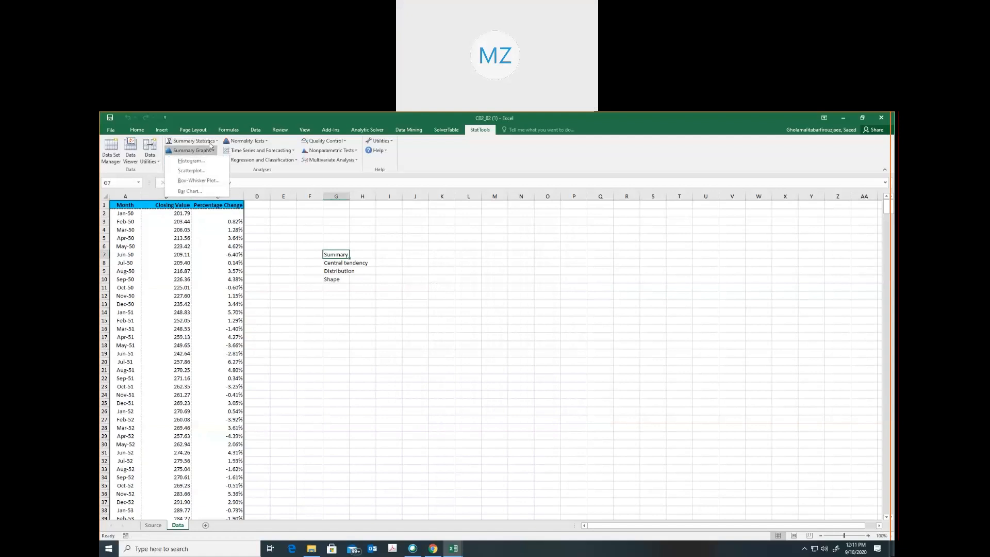
{"action": "left_click", "coordinate": [194, 141]}
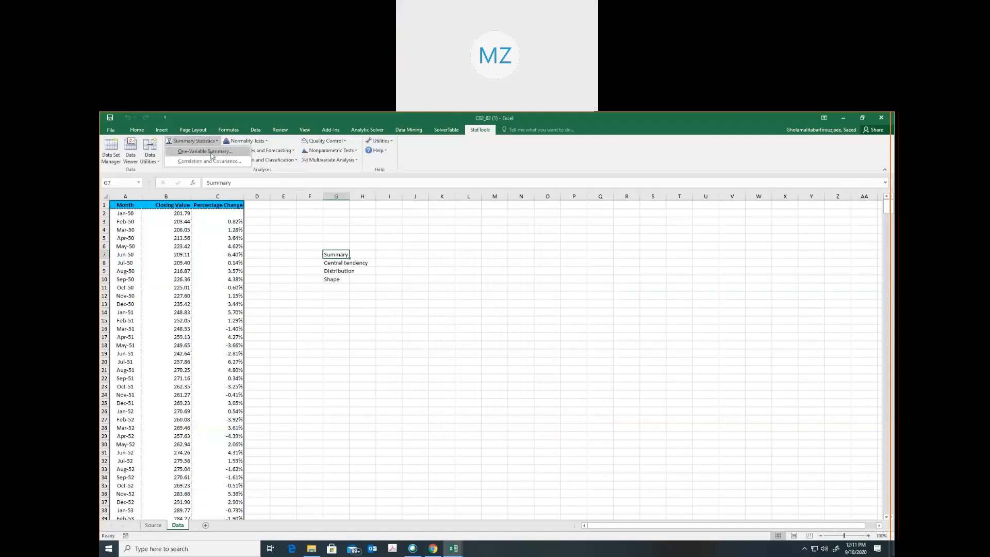
{"action": "left_click", "coordinate": [209, 151]}
{"action": "left_click", "coordinate": [396, 273]}
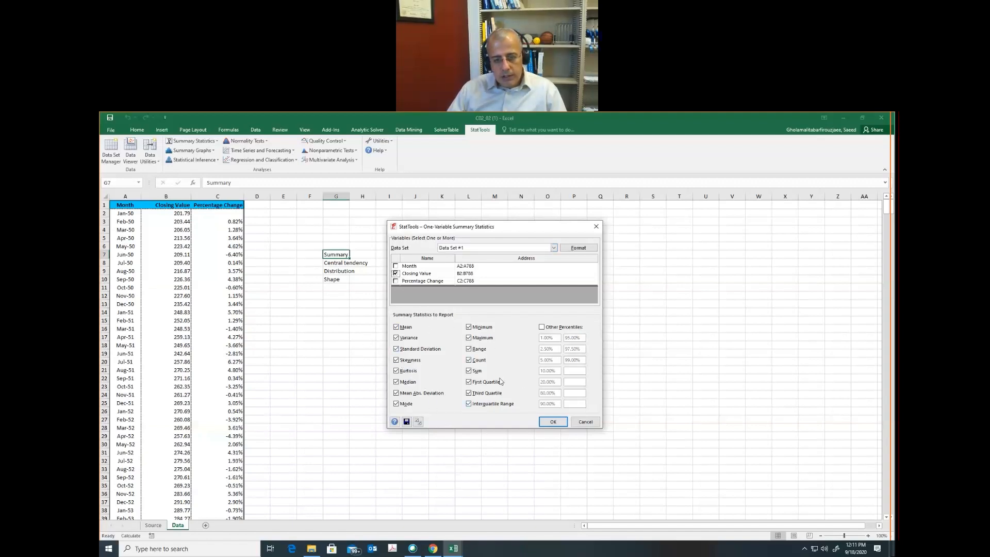
{"action": "left_click", "coordinate": [553, 422]}
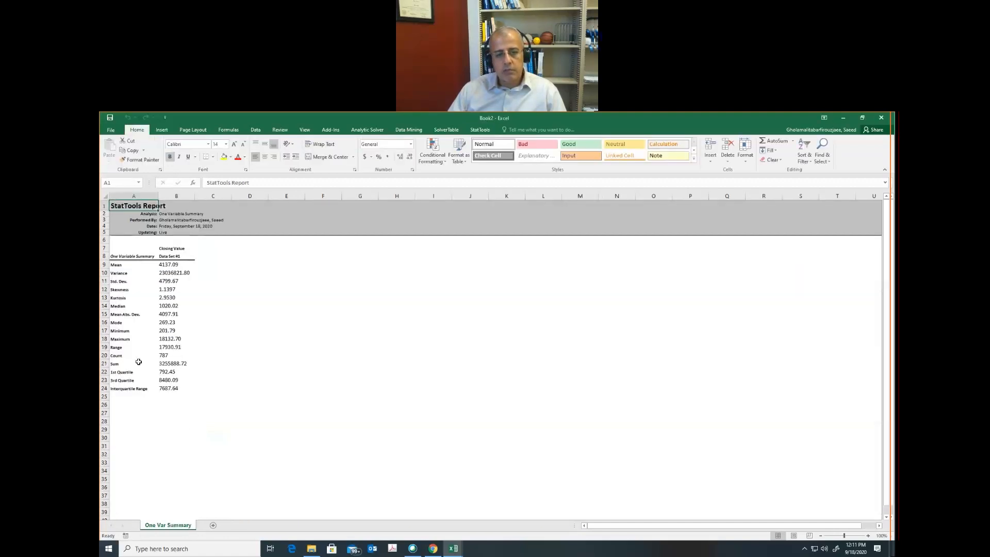
Inspect the mean, variance, standard deviation, median, kurtosis and skewness in the Closing Value report, and return to the C02_02 workbook.
{"action": "left_click", "coordinate": [168, 264]}
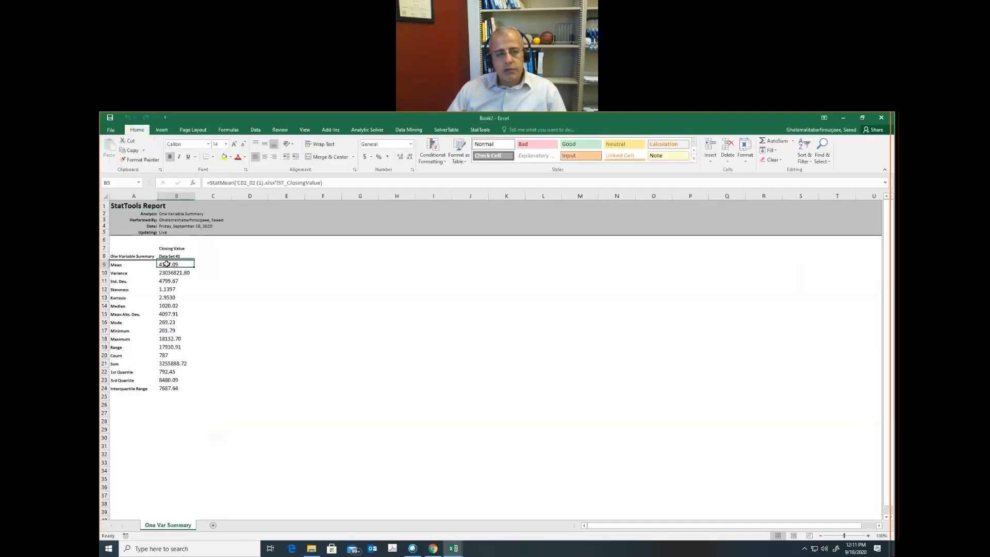
{"action": "left_click", "coordinate": [171, 275]}
{"action": "left_click", "coordinate": [173, 281]}
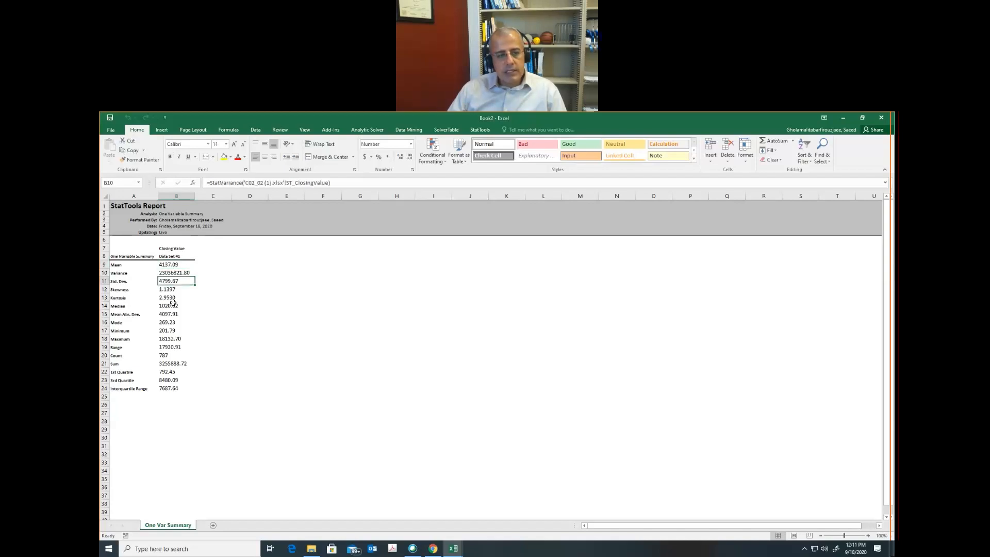
{"action": "left_click", "coordinate": [174, 306]}
{"action": "left_click", "coordinate": [171, 298]}
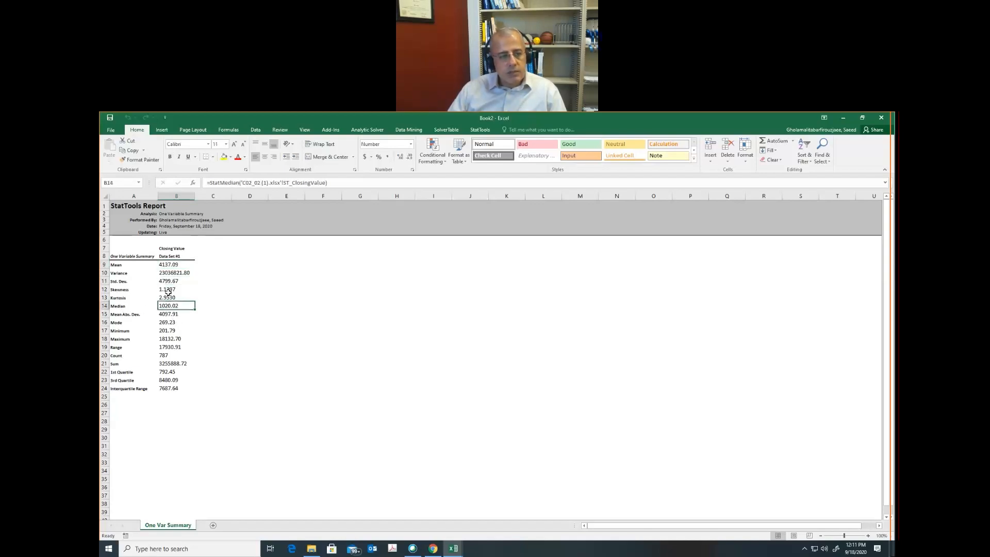
{"action": "left_click", "coordinate": [167, 292]}
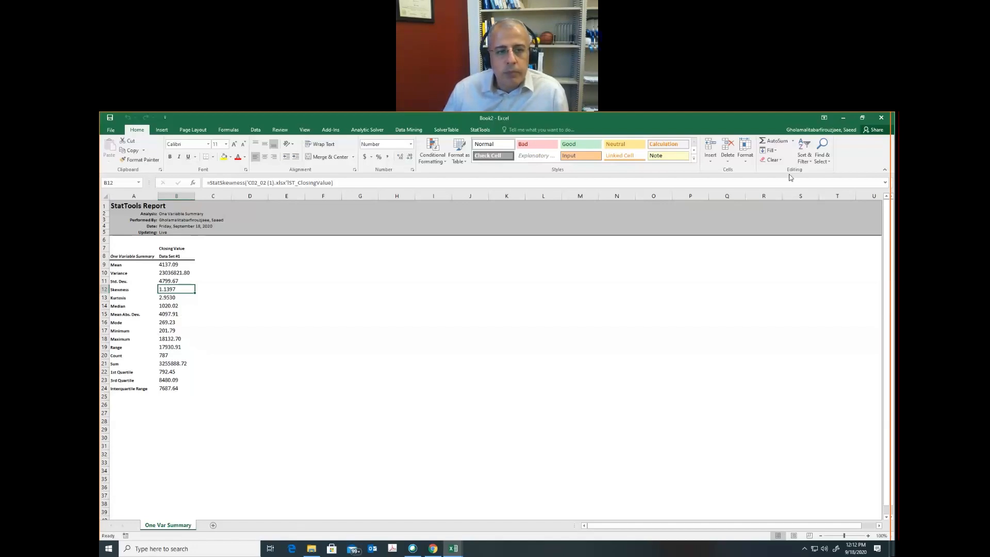
{"action": "left_click", "coordinate": [843, 119]}
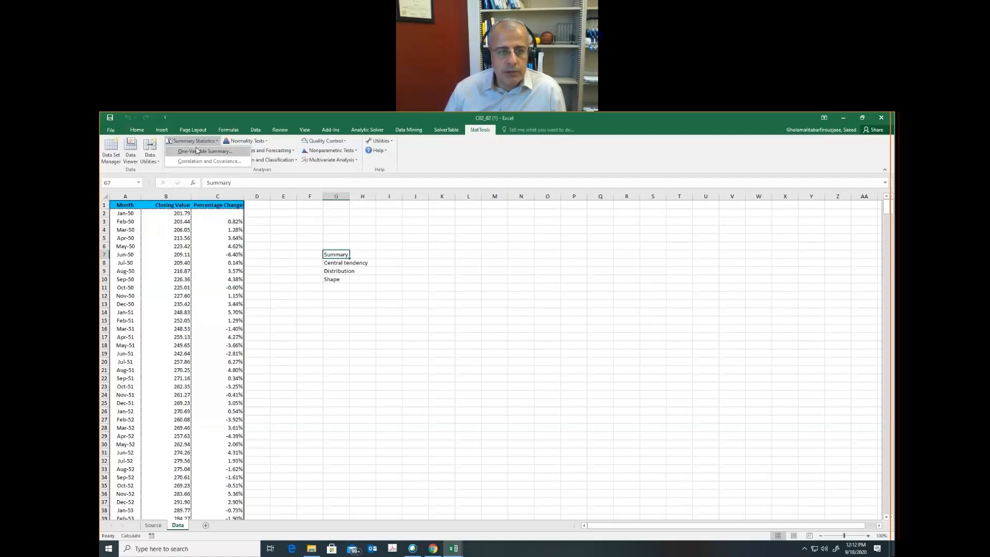
{"action": "left_click", "coordinate": [197, 146]}
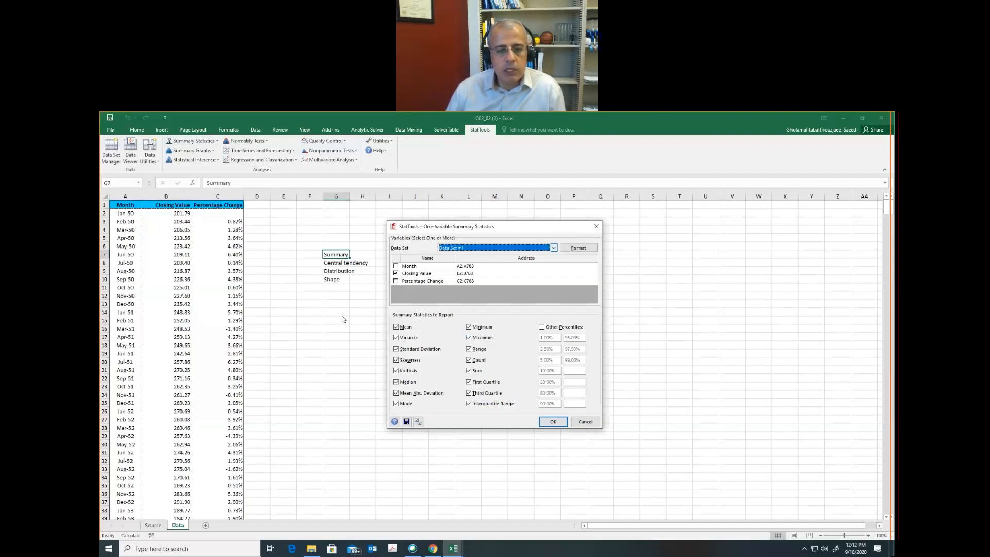
{"action": "key", "text": "Escape"}
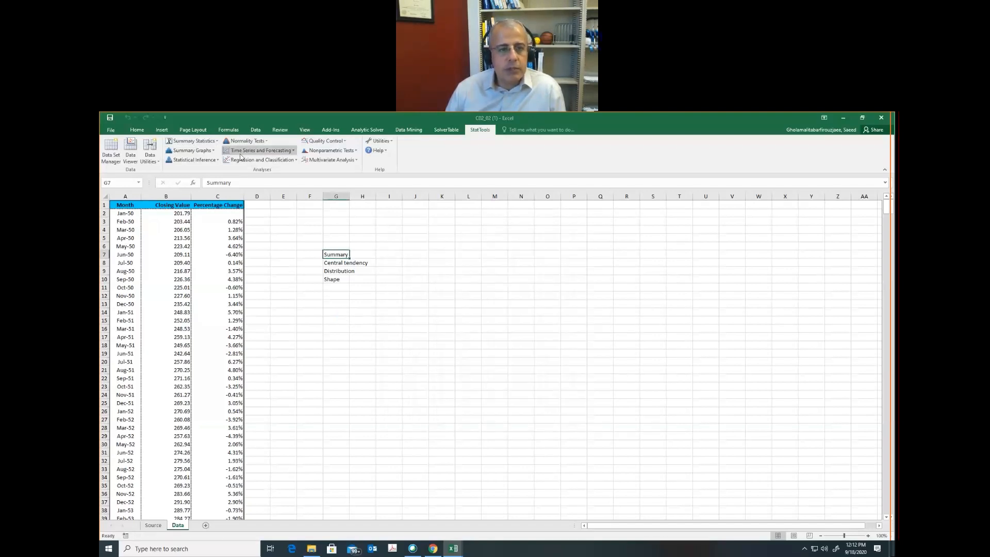
{"action": "left_click", "coordinate": [252, 153]}
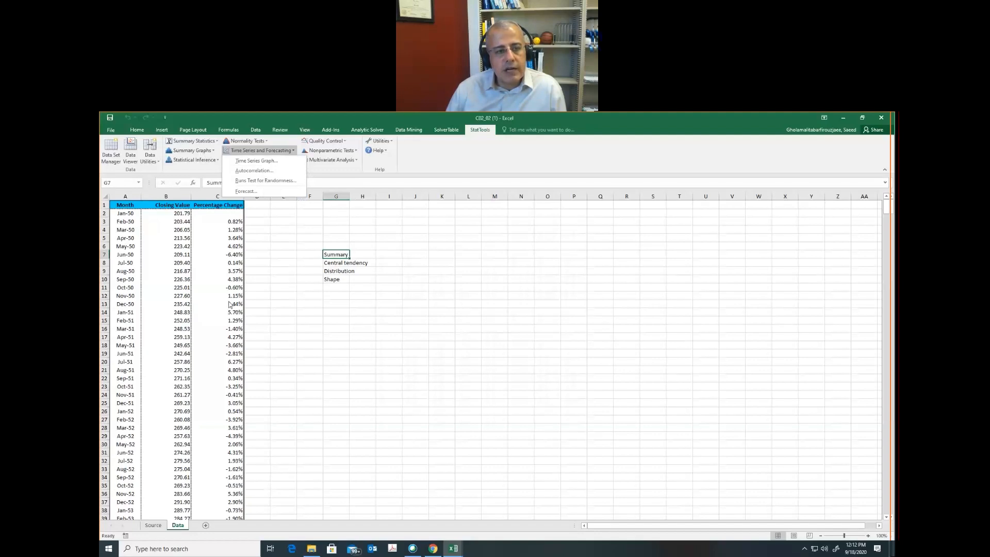
{"action": "left_click", "coordinate": [191, 215]}
Generate a One-Variable Summary report for Percentage Change only, excluding Closing Value and ignoring the missing data.
{"action": "left_click", "coordinate": [215, 142]}
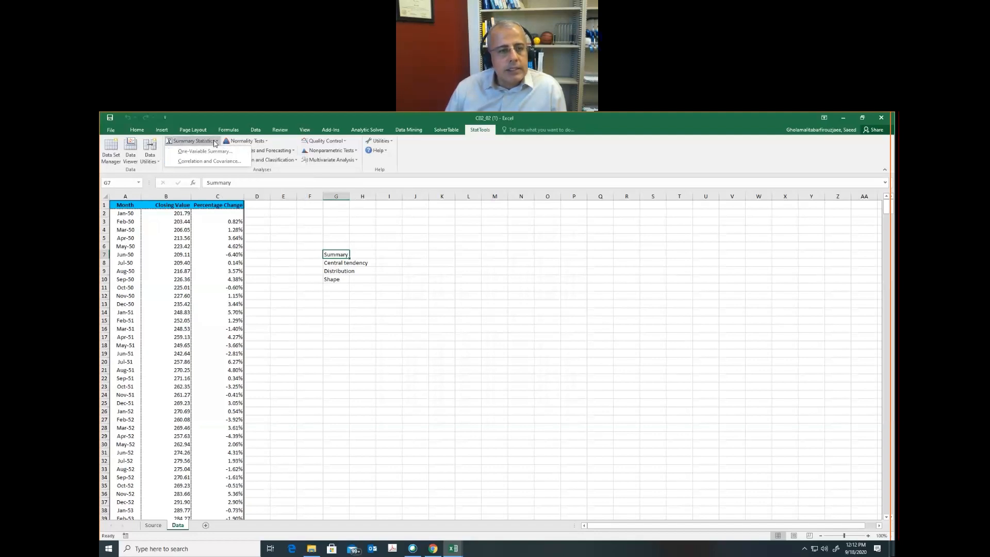
{"action": "left_click", "coordinate": [205, 151]}
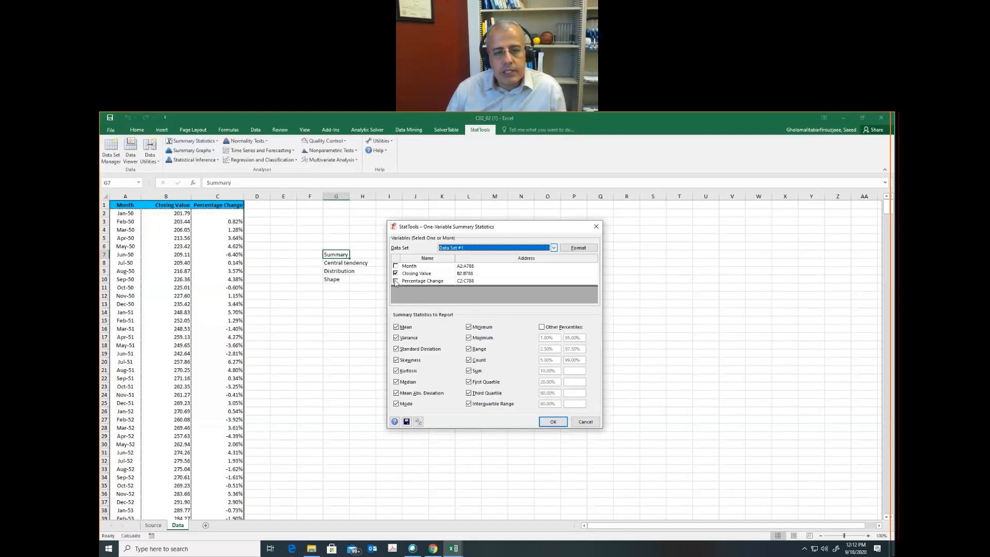
{"action": "left_click", "coordinate": [395, 281]}
{"action": "left_click", "coordinate": [396, 274]}
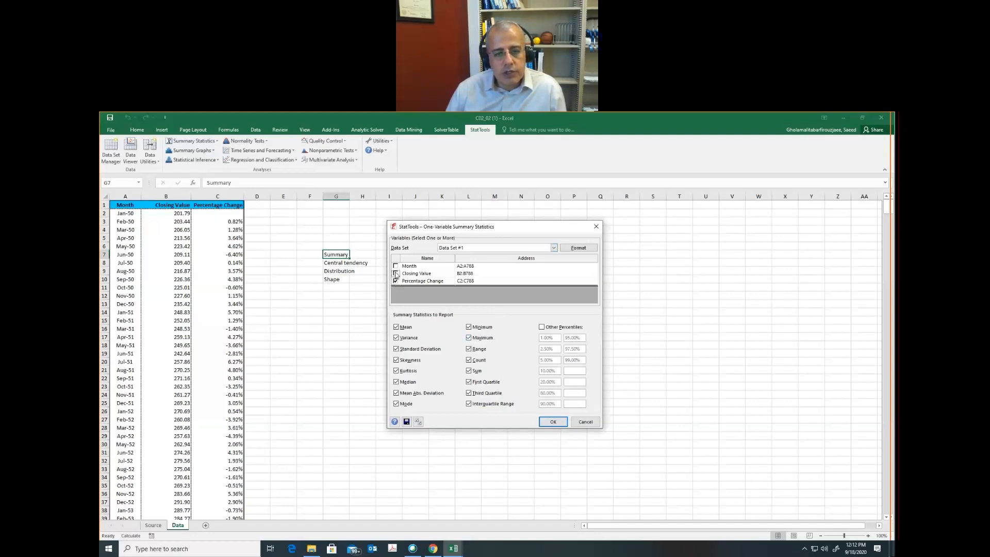
{"action": "left_click", "coordinate": [555, 422]}
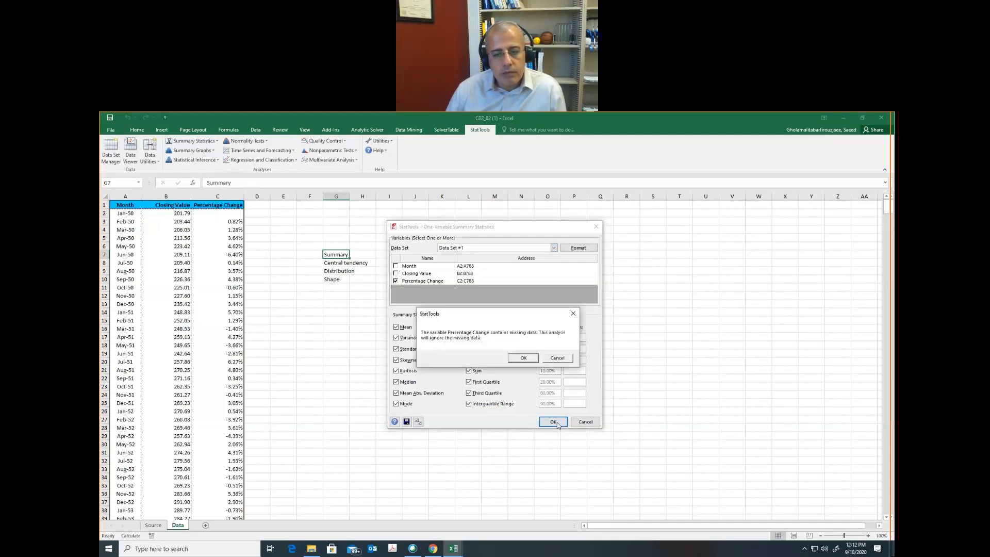
{"action": "left_click", "coordinate": [521, 357]}
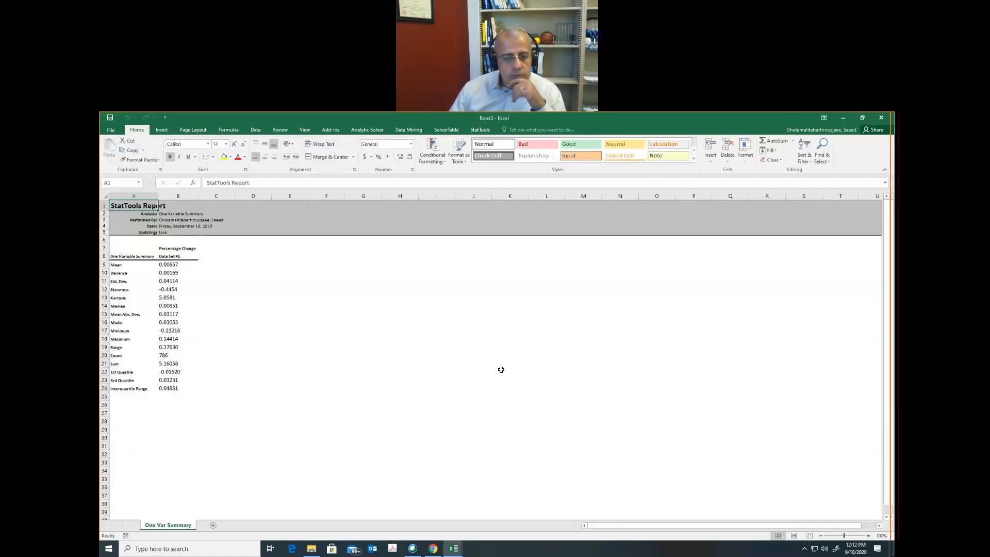
Inspect the mean, variance, standard deviation, median and skewness in the Percentage Change summary report.
{"action": "left_click", "coordinate": [174, 264]}
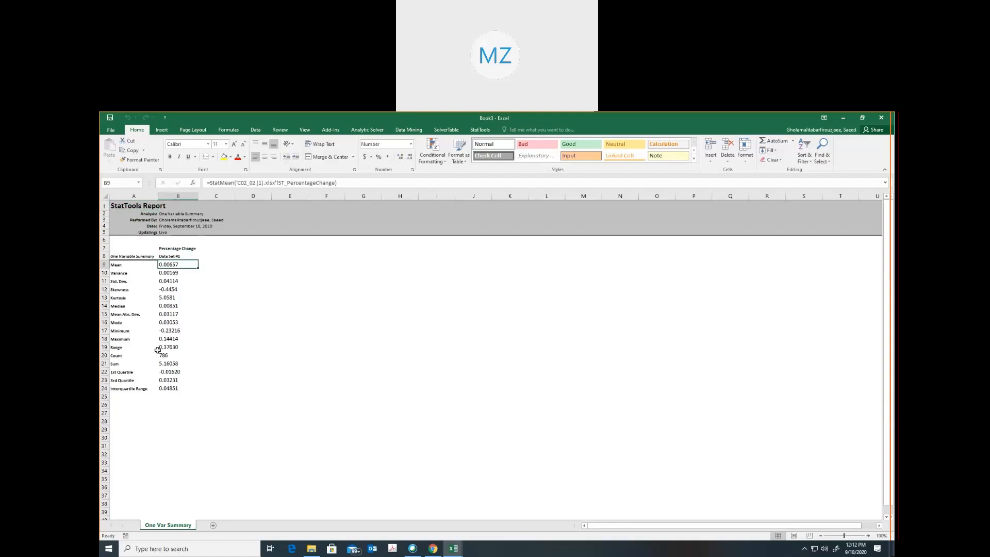
{"action": "left_click", "coordinate": [172, 273]}
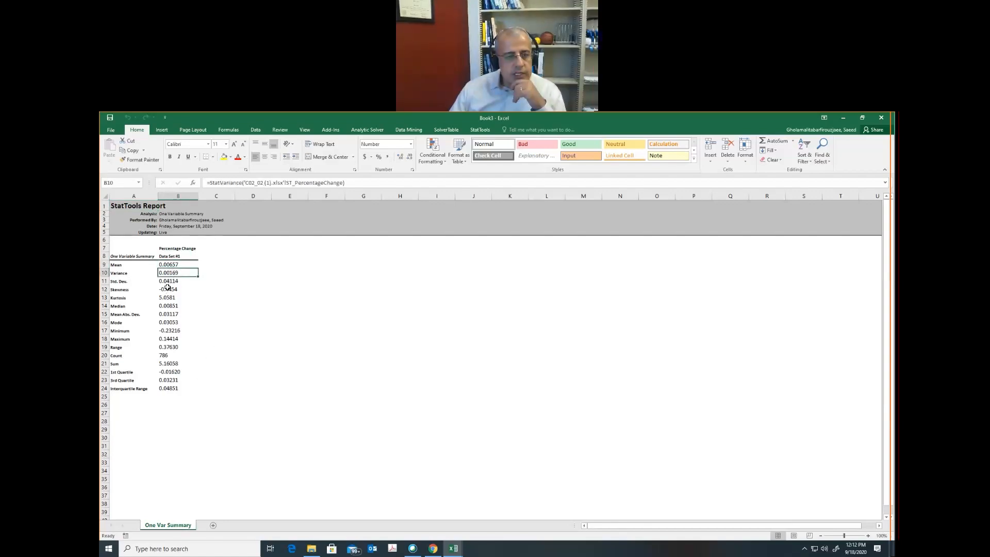
{"action": "left_click", "coordinate": [170, 283]}
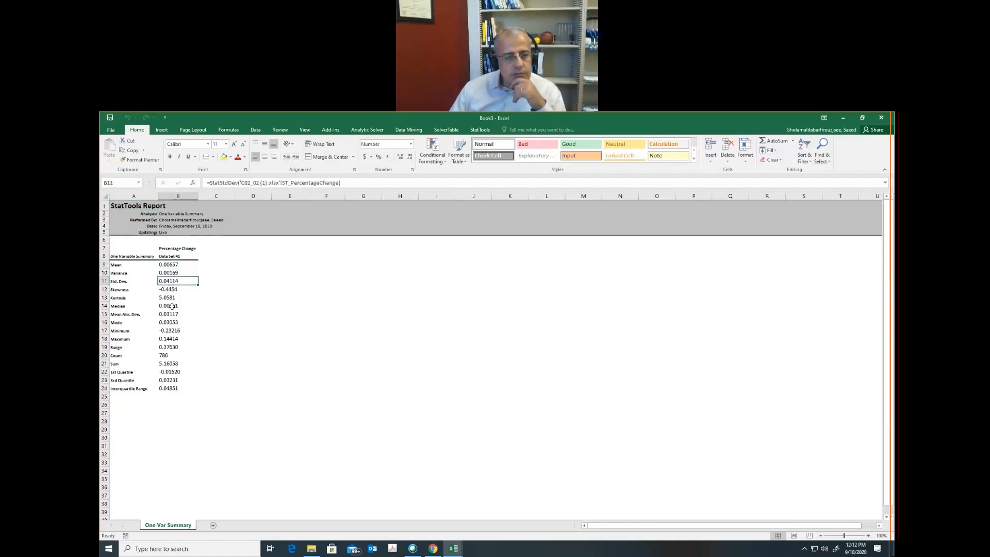
{"action": "left_click", "coordinate": [172, 307]}
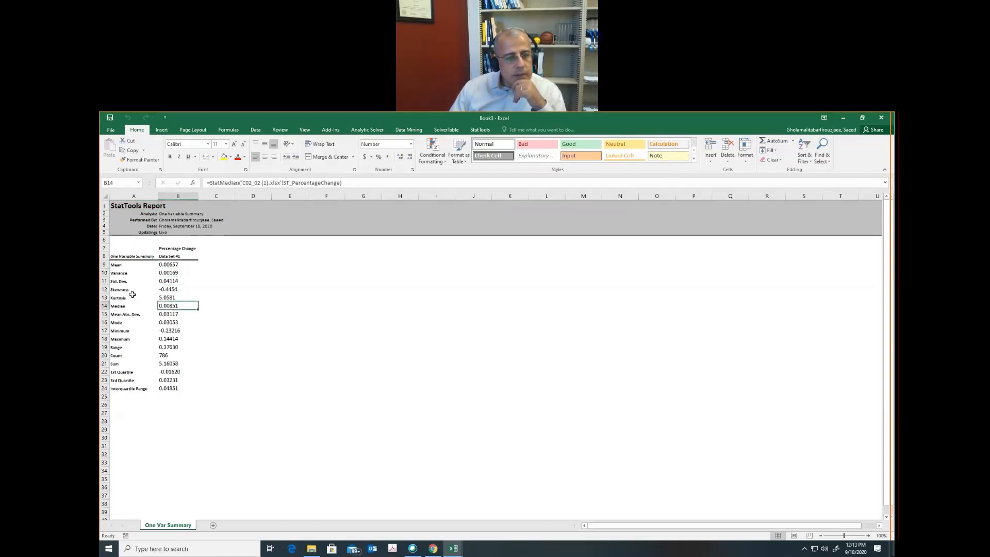
{"action": "left_click", "coordinate": [161, 288]}
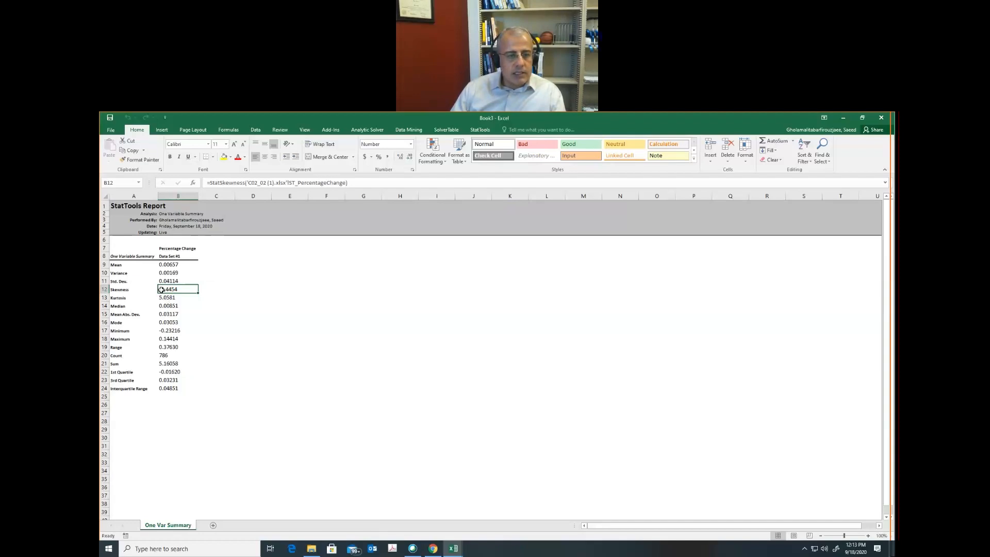
{"action": "left_click", "coordinate": [246, 306]}
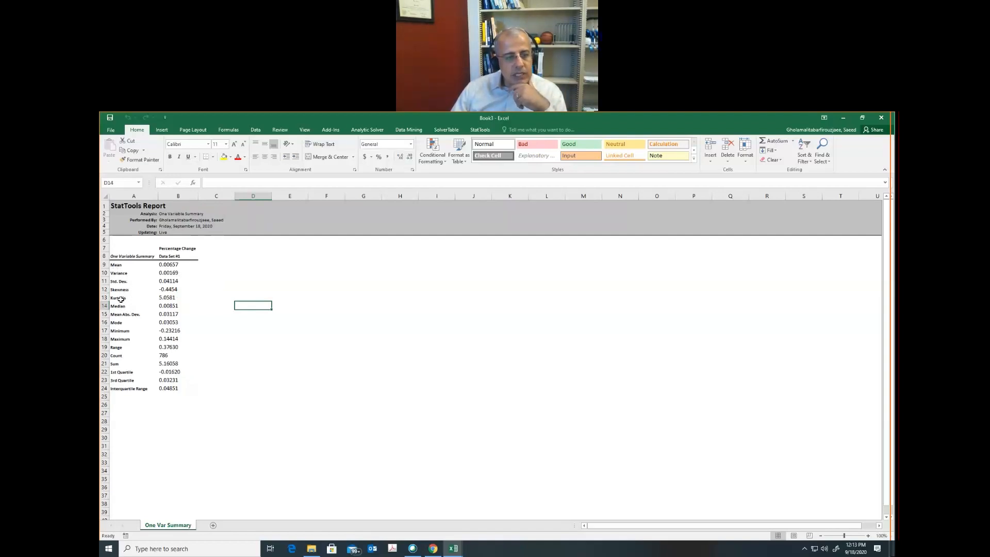
{"action": "left_click", "coordinate": [176, 306]}
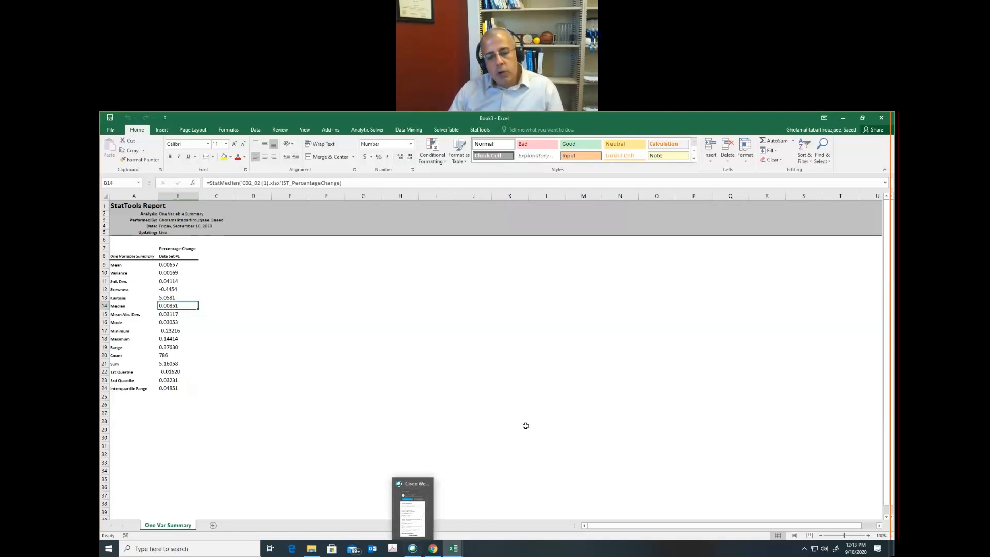
Start a StatTools Time Series Graph from the C02_02 workbook's Data Set #1, using the Time Series (with Label) graph format.
{"action": "key", "text": "alt+Tab"}
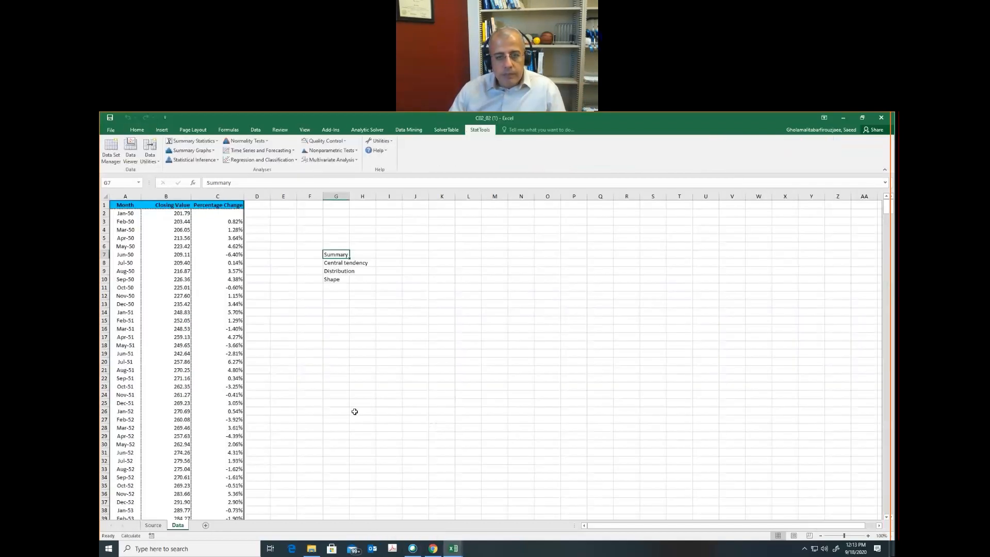
{"action": "left_click", "coordinate": [275, 151]}
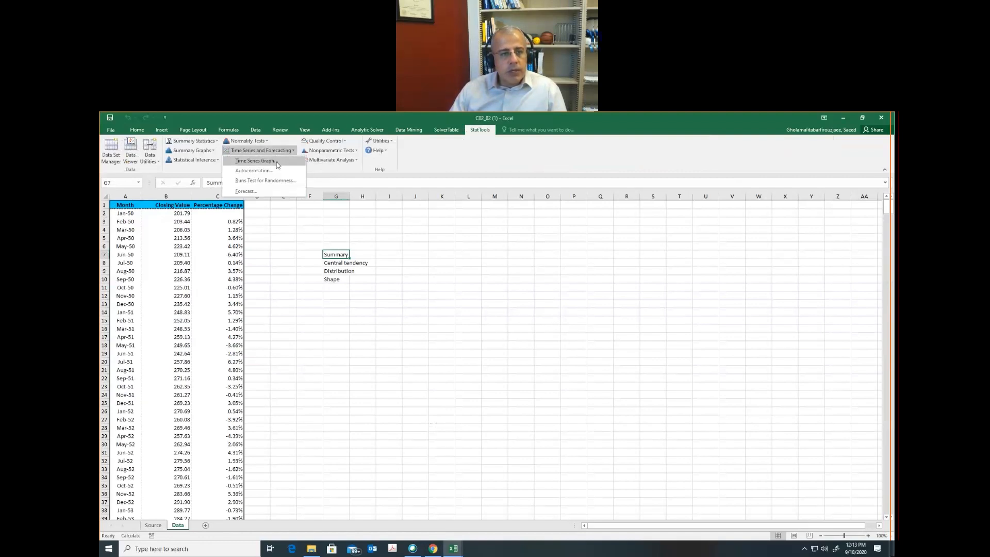
{"action": "left_click", "coordinate": [255, 160]}
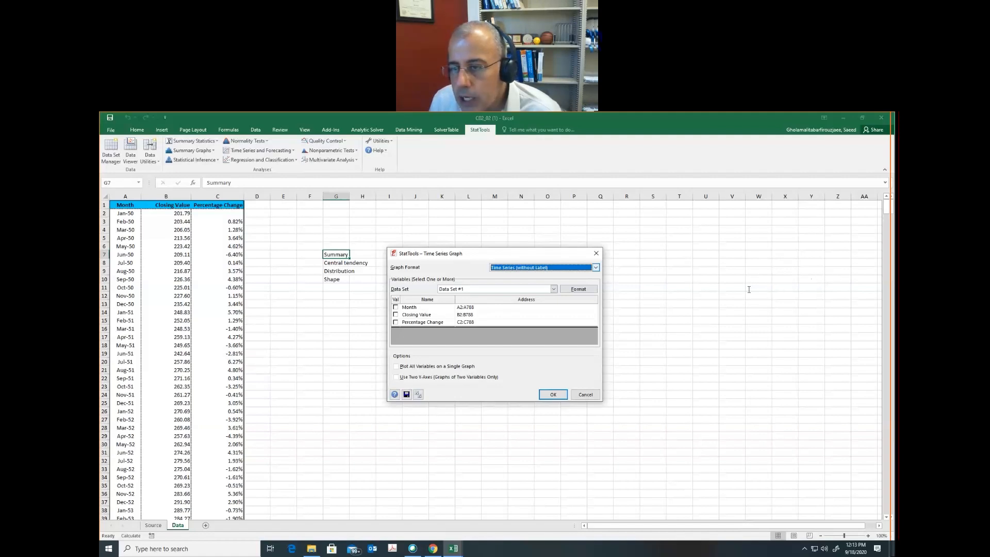
{"action": "left_click", "coordinate": [886, 293]}
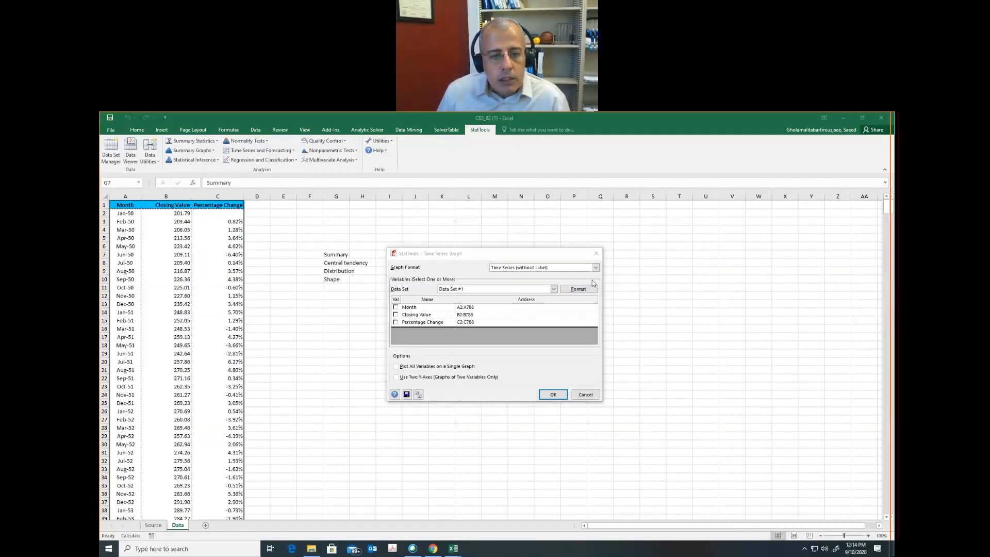
{"action": "left_click", "coordinate": [579, 289]}
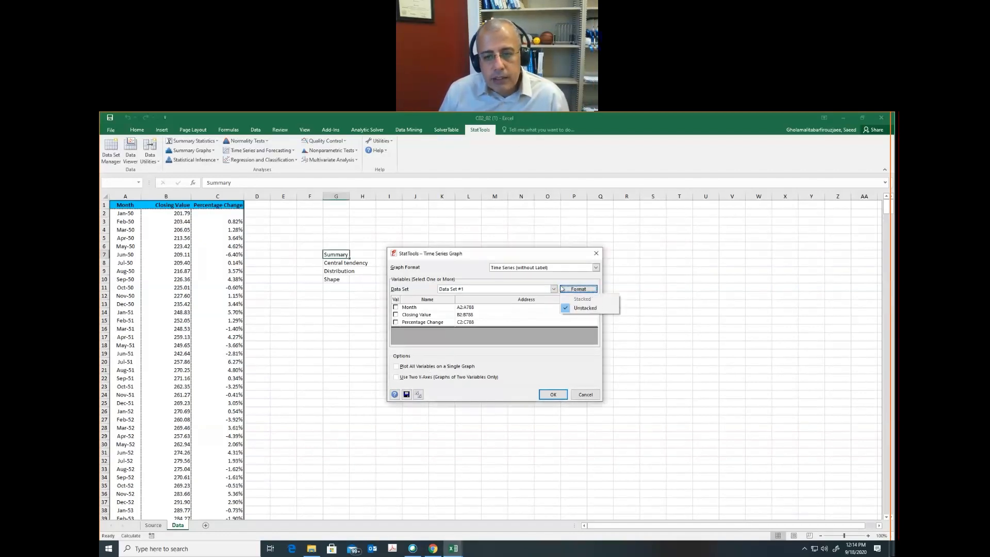
{"action": "left_click", "coordinate": [553, 304]}
{"action": "left_click", "coordinate": [596, 267]}
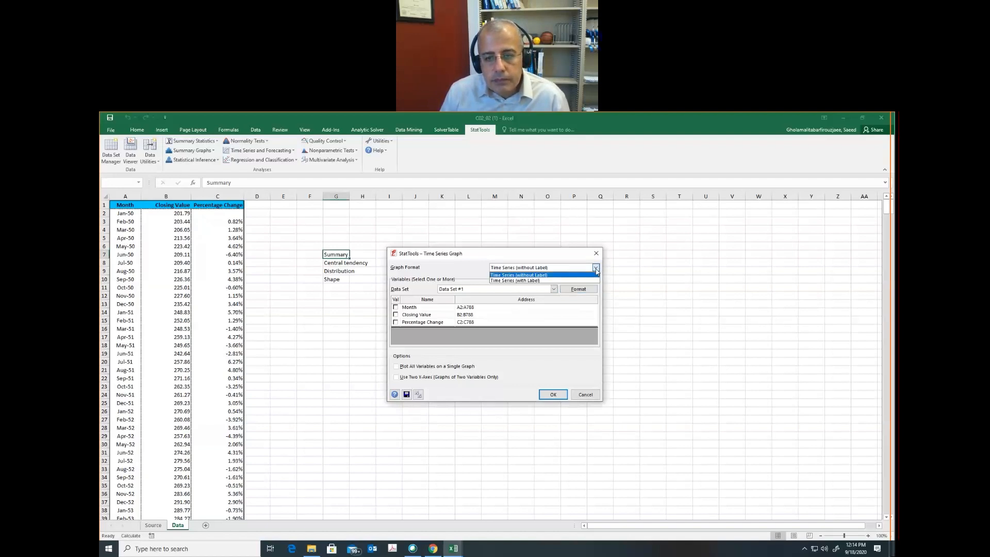
{"action": "left_click", "coordinate": [518, 281]}
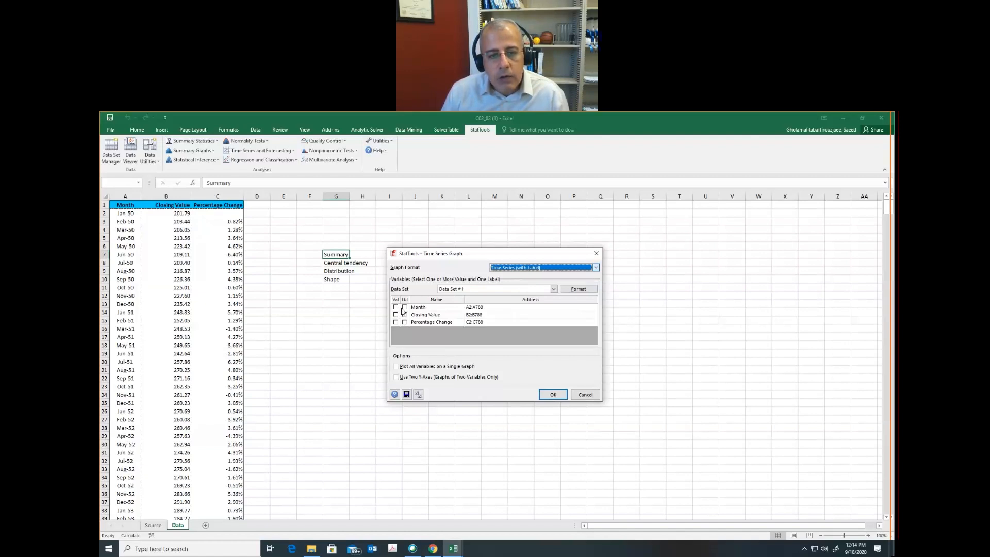
Generate separate time series graphs of Closing Value and Percentage Change with Month as the label, ignoring the missing data.
{"action": "left_click", "coordinate": [404, 307]}
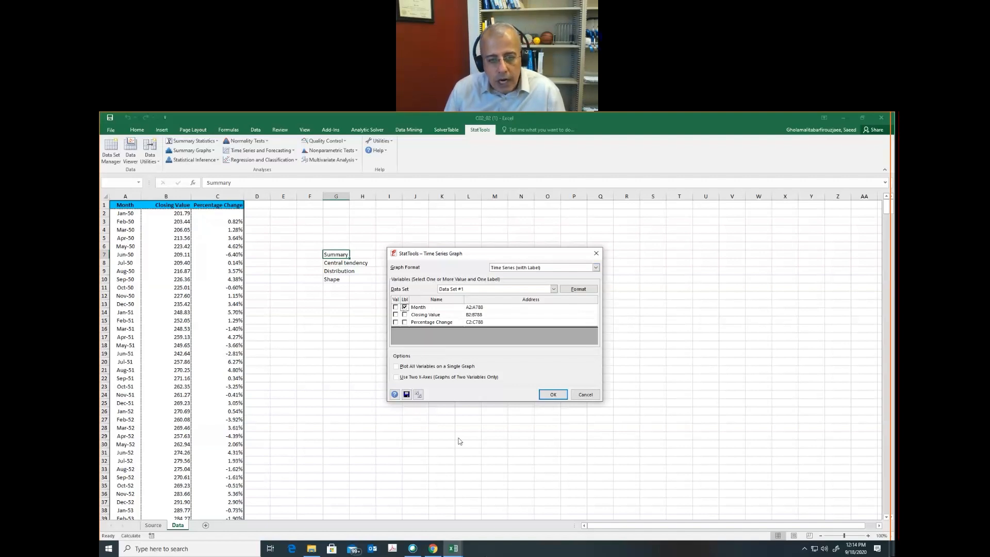
{"action": "left_click", "coordinate": [396, 315]}
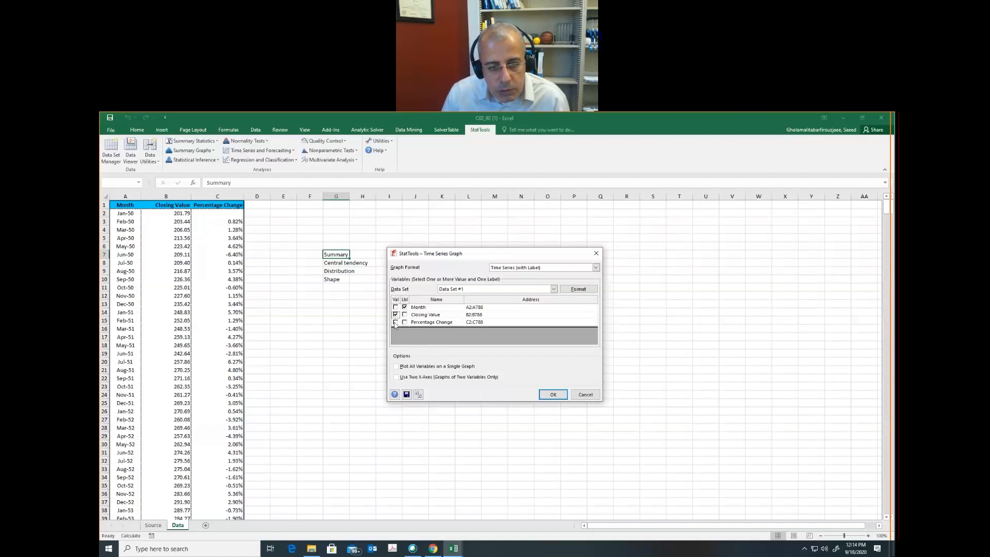
{"action": "left_click", "coordinate": [395, 322]}
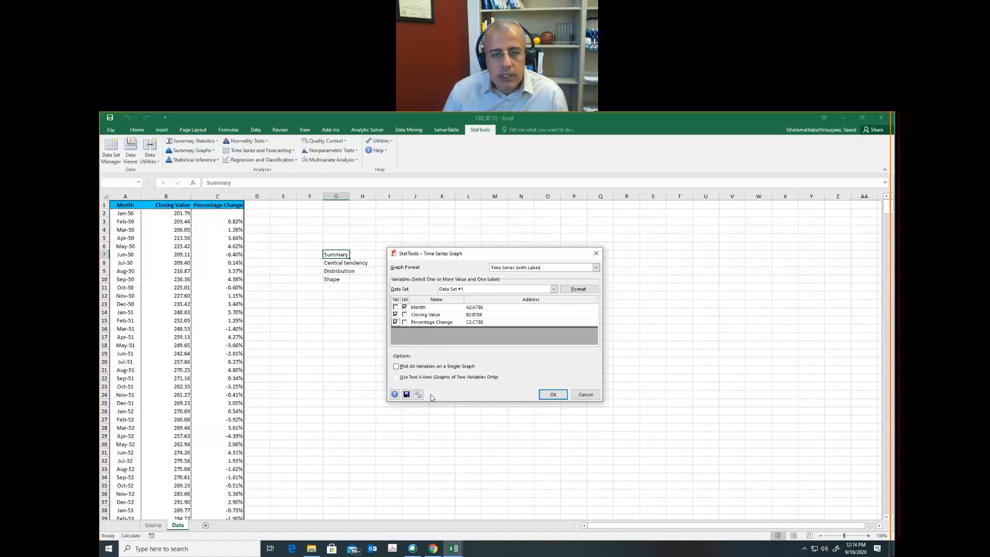
{"action": "left_click", "coordinate": [552, 395]}
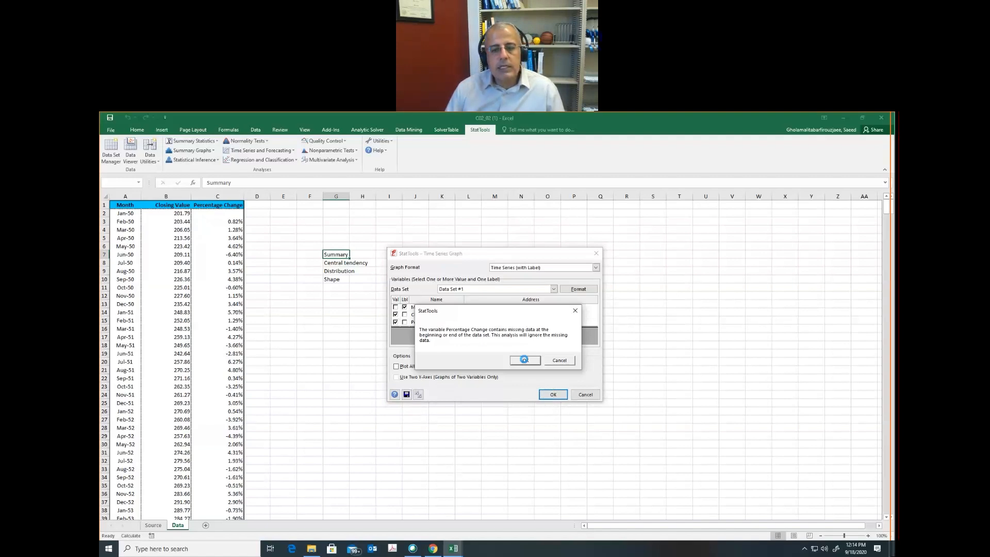
{"action": "left_click", "coordinate": [523, 360]}
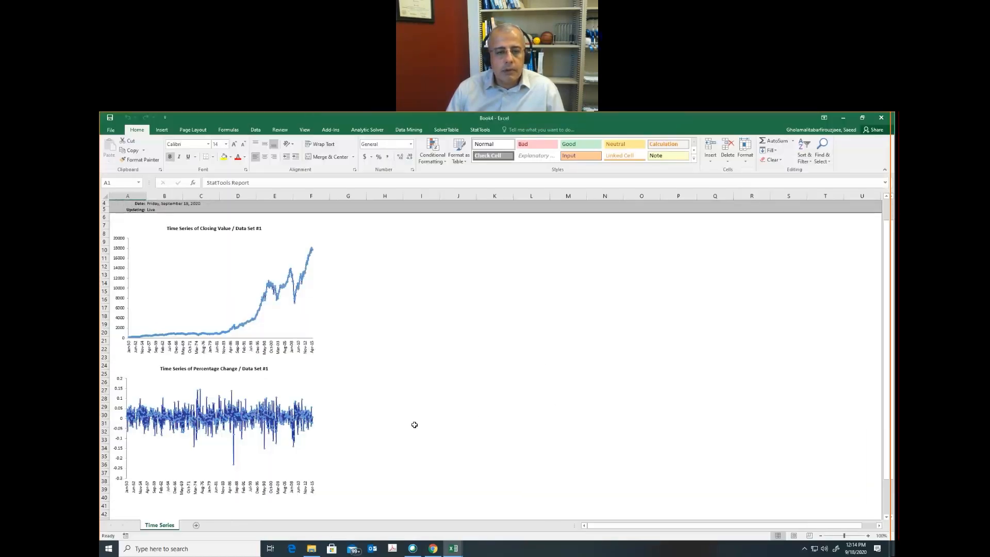
Examine the Closing Value and Percentage Change graphs, and review the first question's summary and graphical requirements on the Assignment1 page in Chrome.
{"action": "left_click", "coordinate": [250, 319]}
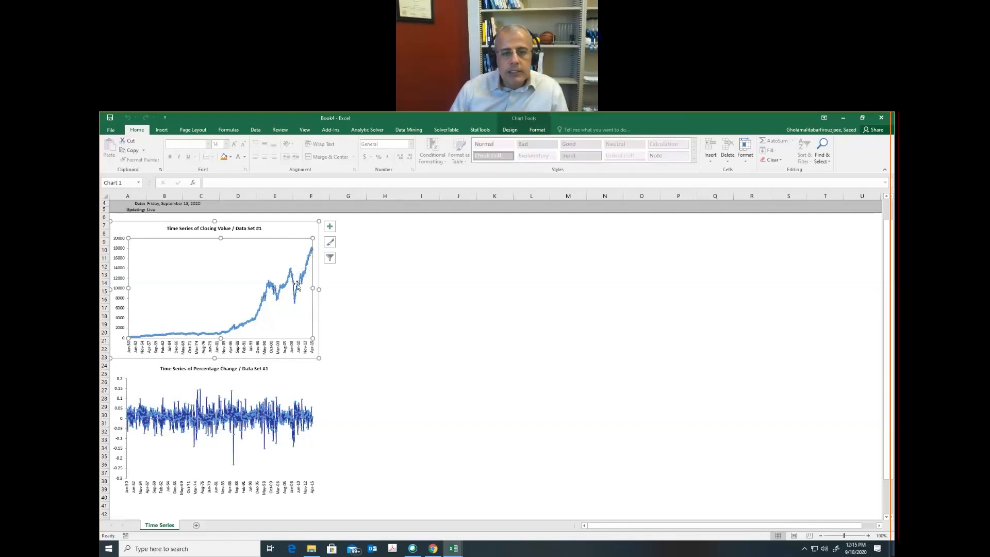
{"action": "left_click", "coordinate": [197, 425]}
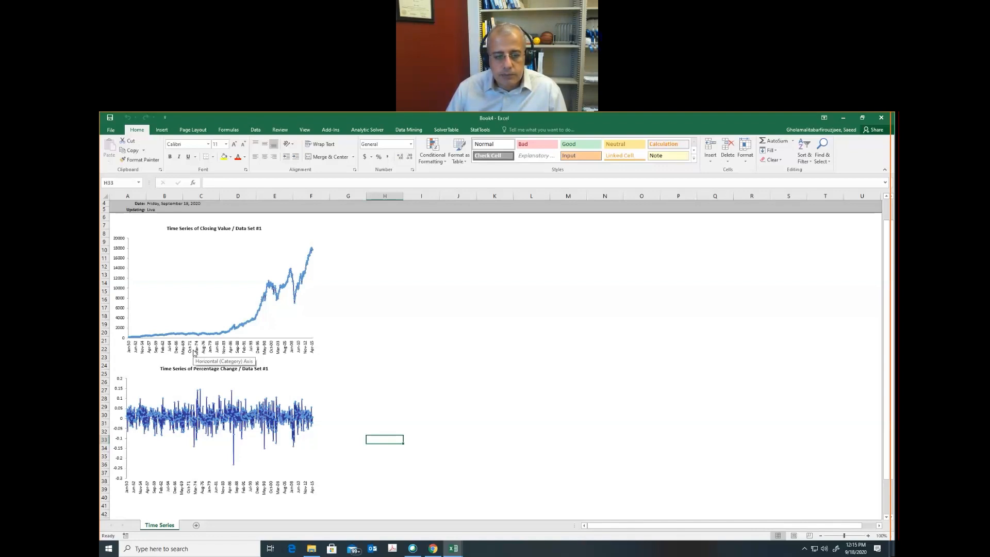
{"action": "key", "text": "alt+Tab"}
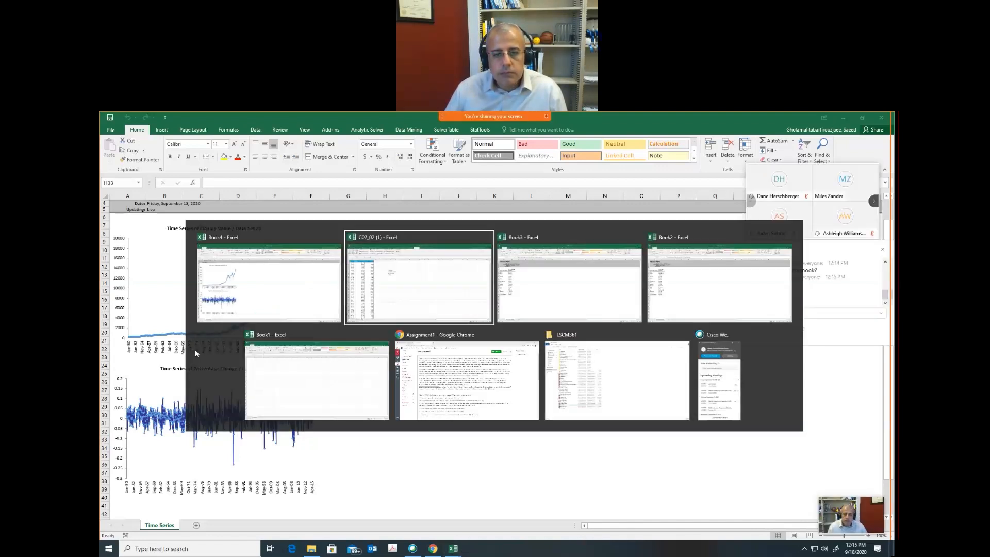
{"action": "key", "text": "alt+Tab"}
{"action": "key", "text": "alt+Tab"}
{"action": "key", "text": "alt+Tab"}
{"action": "key", "text": "alt+Tab"}
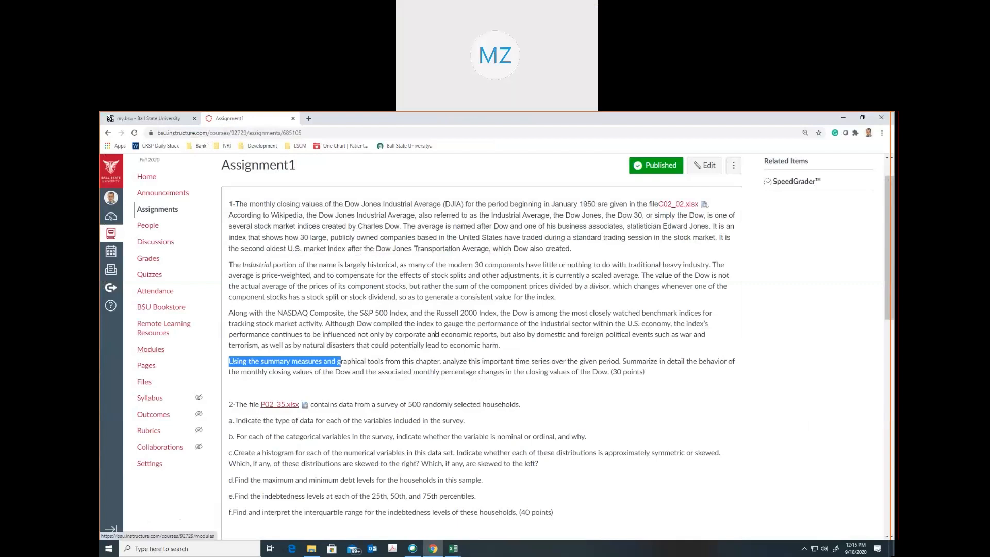
{"action": "left_click", "coordinate": [384, 364]}
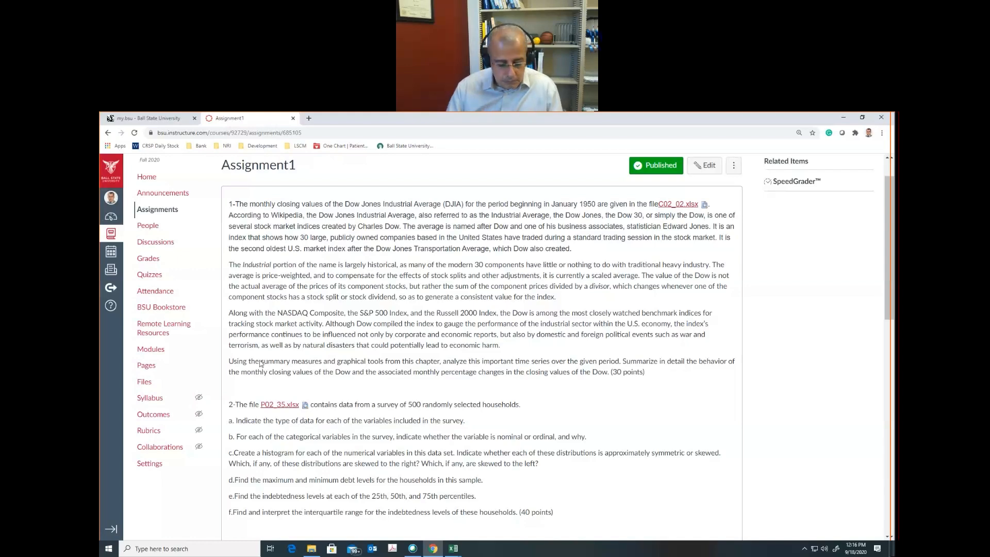
{"action": "key", "text": "alt+Tab"}
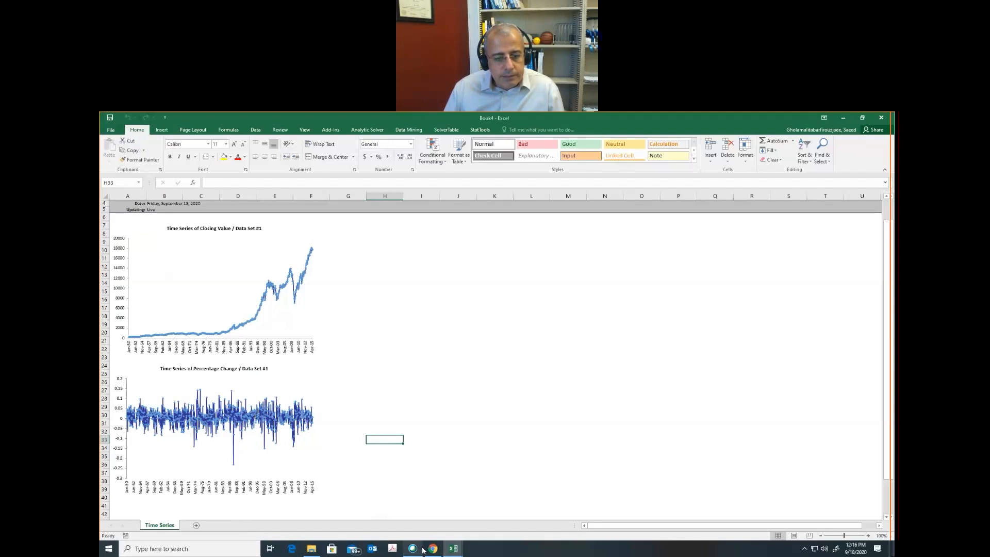
{"action": "left_click", "coordinate": [453, 548]}
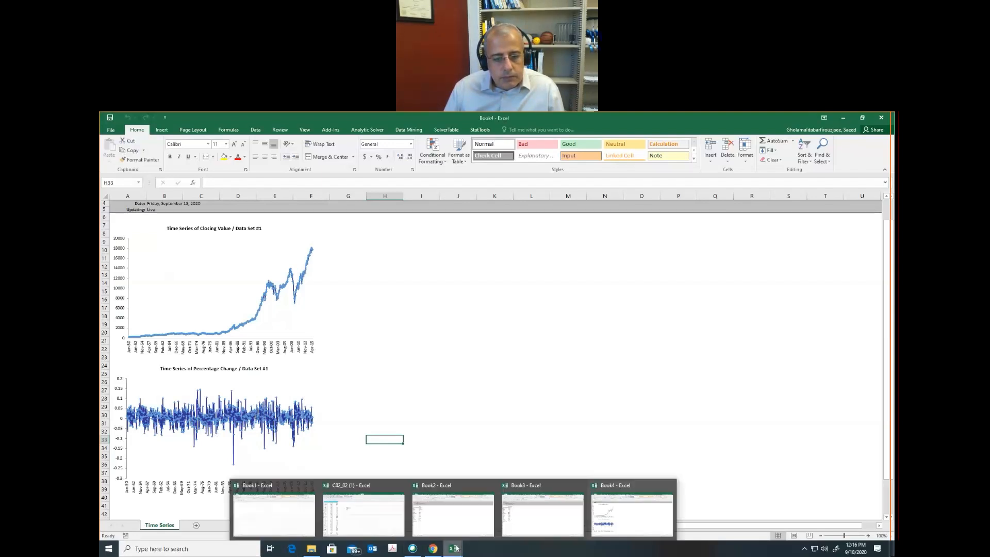
{"action": "left_click", "coordinate": [380, 517]}
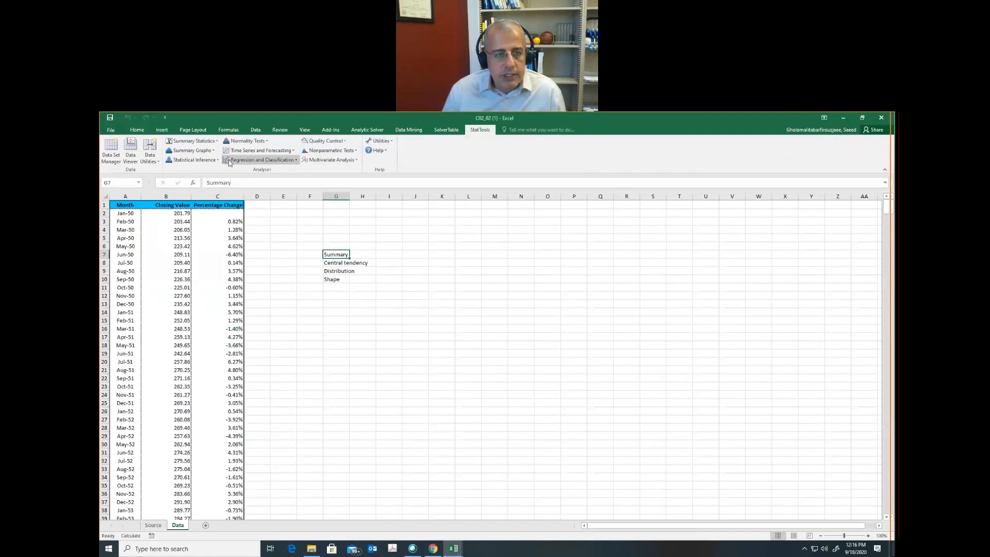
{"action": "left_click", "coordinate": [208, 154]}
{"action": "left_click", "coordinate": [202, 161]}
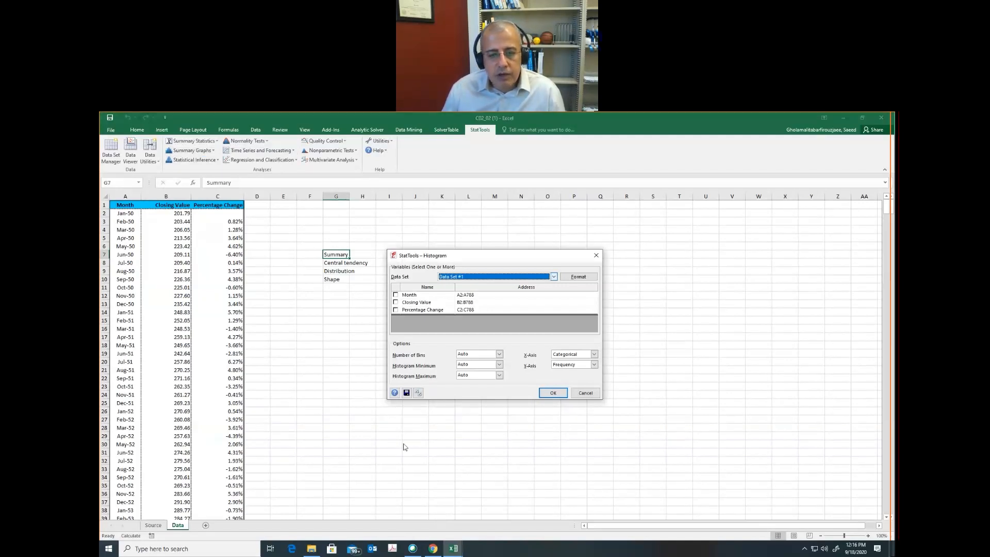
{"action": "left_click", "coordinate": [396, 310]}
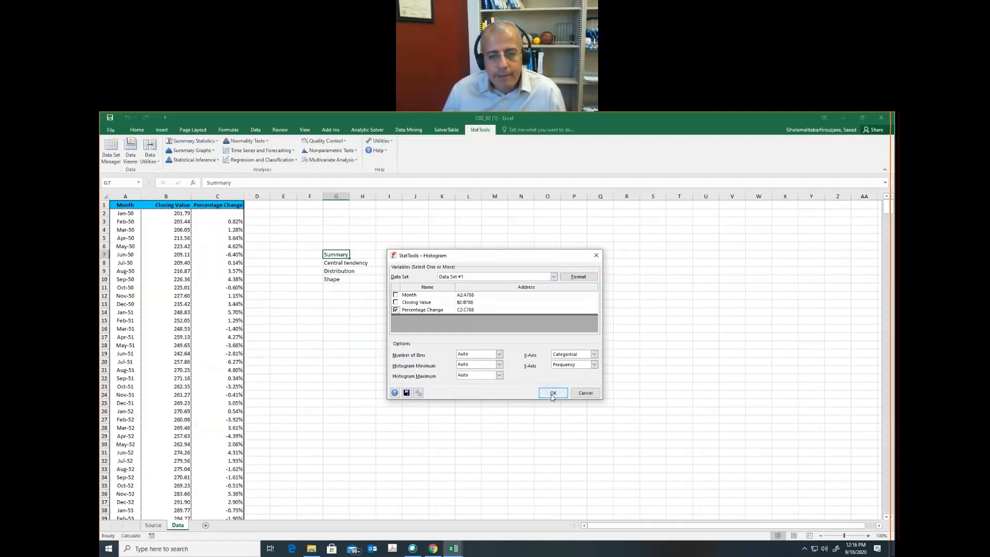
{"action": "left_click", "coordinate": [585, 393]}
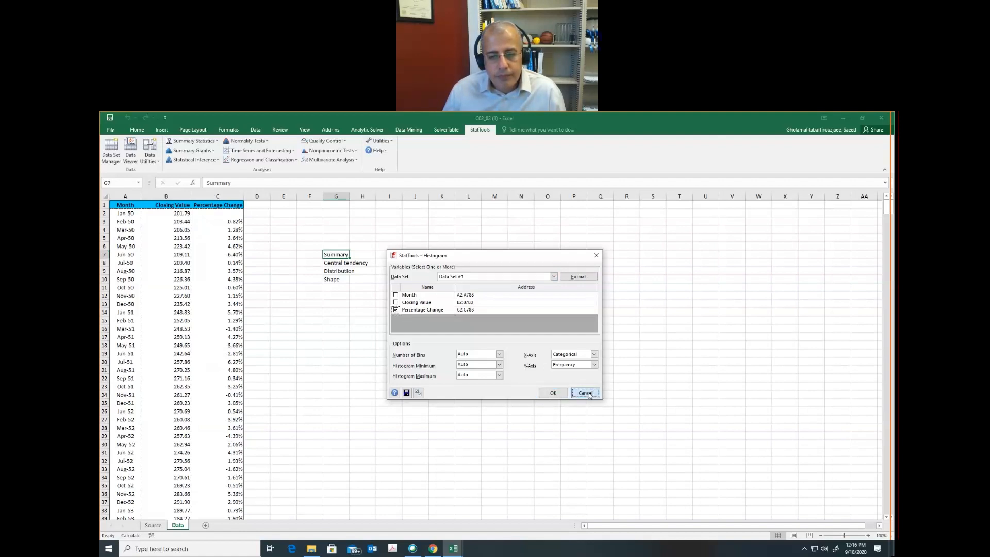
Revisit the Closing Value and Percentage Change summary reports, reviewing the full list of Percentage Change statistics and its mean.
{"action": "mouse_move", "coordinate": [452, 549]}
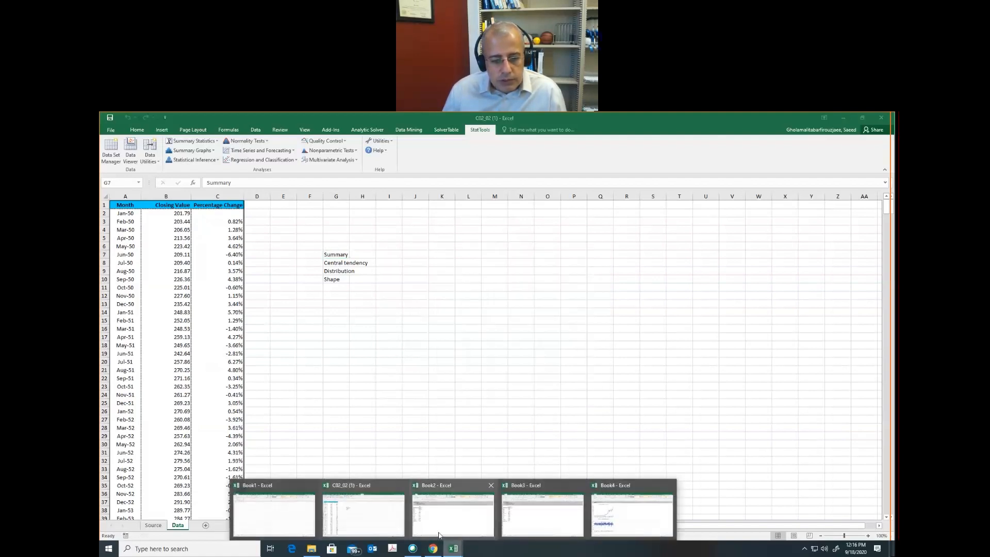
{"action": "left_click", "coordinate": [432, 526]}
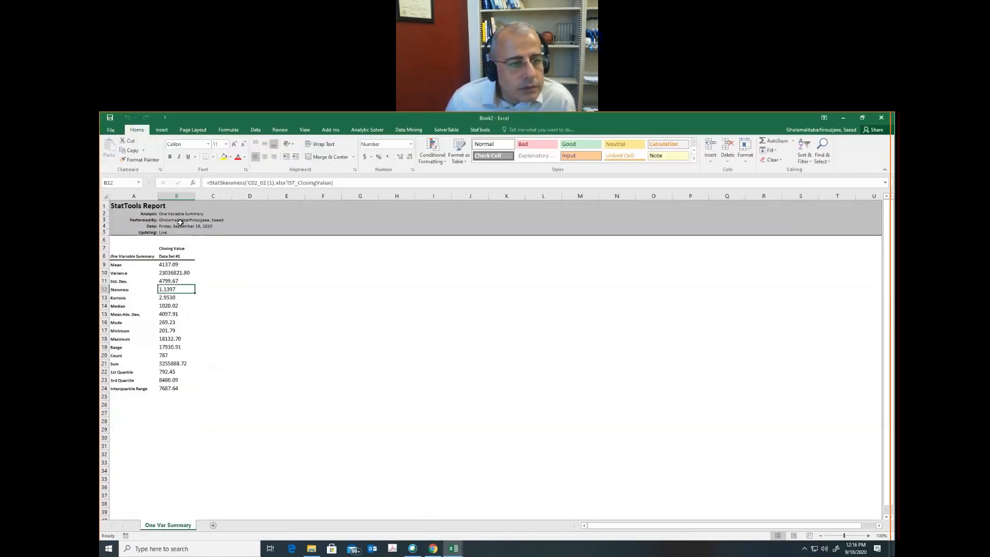
{"action": "left_click", "coordinate": [453, 548]}
{"action": "left_click", "coordinate": [526, 518]}
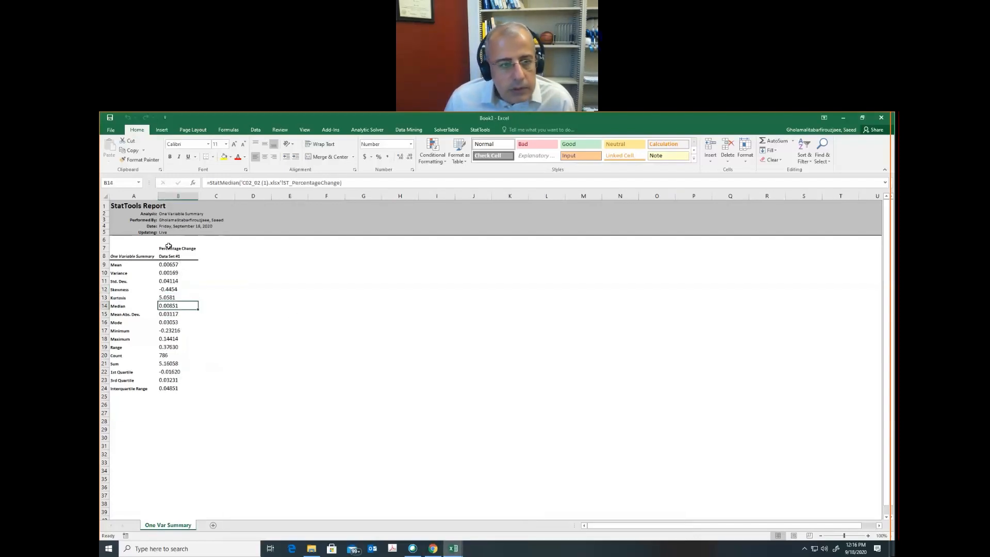
{"action": "left_click", "coordinate": [116, 264]}
{"action": "left_click_drag", "start_coordinate": [116, 264], "coordinate": [167, 389]}
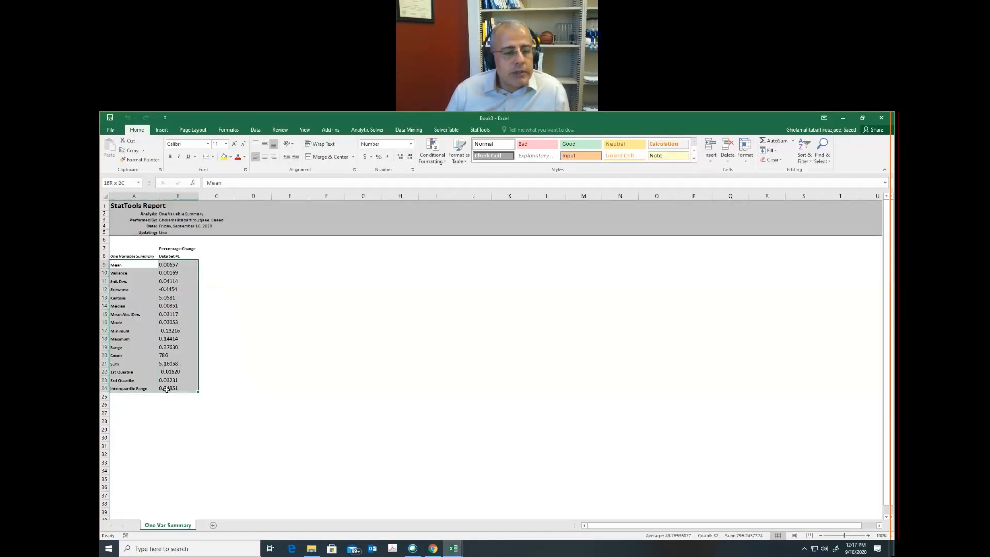
{"action": "left_click", "coordinate": [177, 264]}
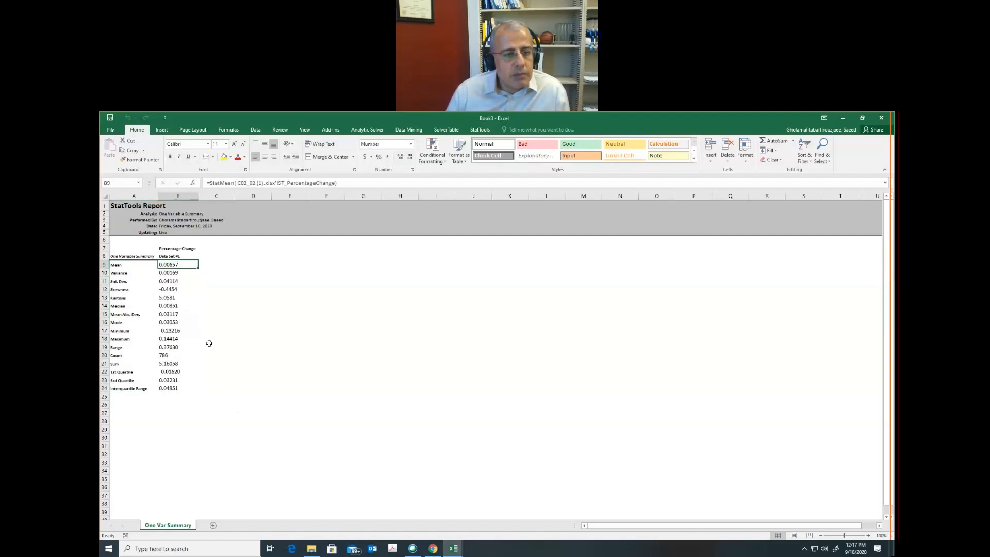
Review the mode, mean absolute deviation and skewness in the Percentage Change summary report.
{"action": "left_click", "coordinate": [132, 324]}
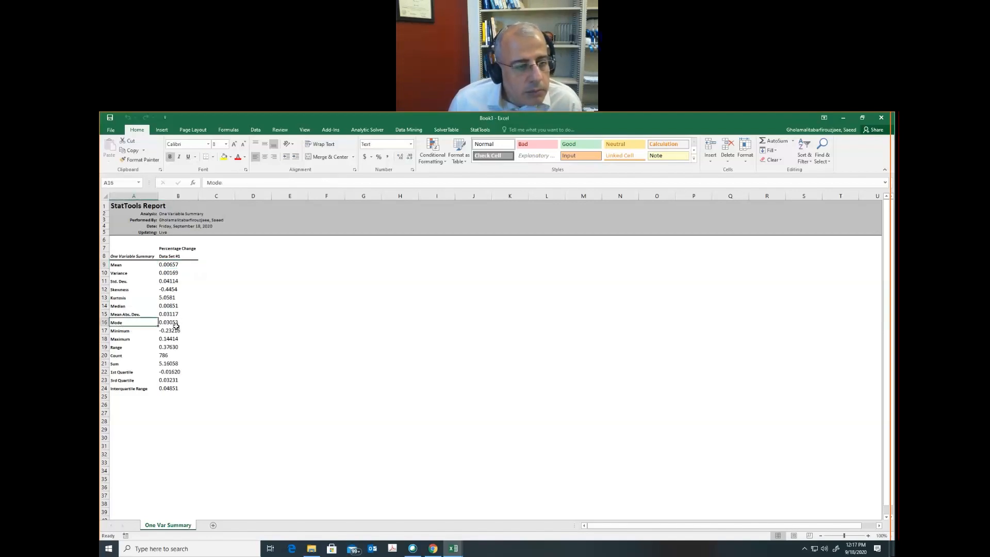
{"action": "left_click", "coordinate": [124, 313]}
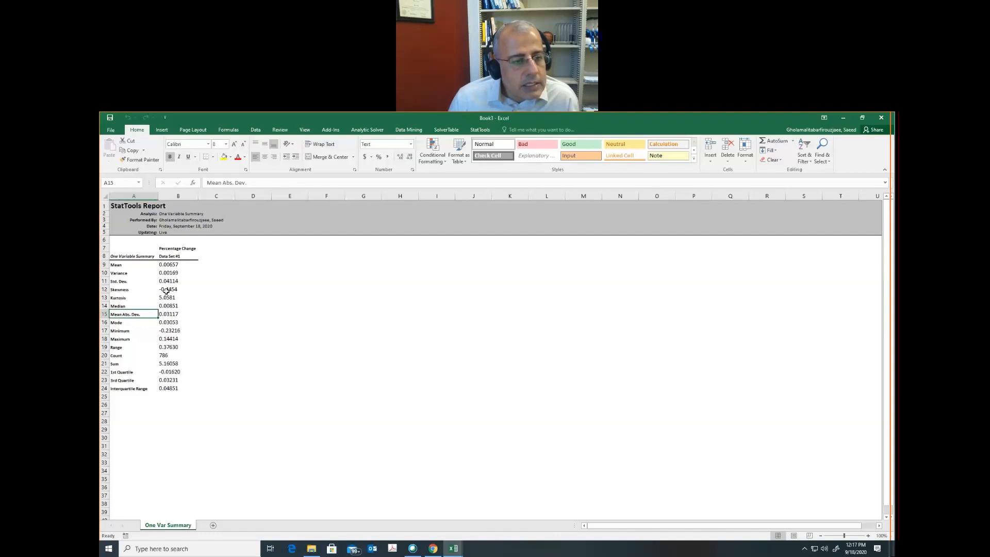
{"action": "left_click", "coordinate": [169, 291]}
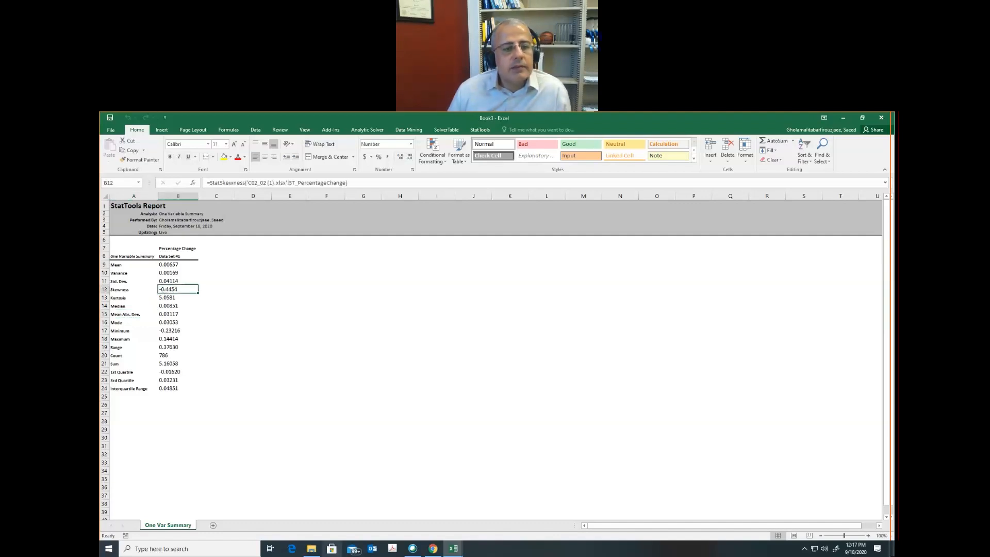
Generate a StatTools histogram of Percentage Change from the C02_02 workbook's Data Set #1, with automatic bins, a categorical X-axis and a frequency Y-axis.
{"action": "mouse_move", "coordinate": [446, 553]}
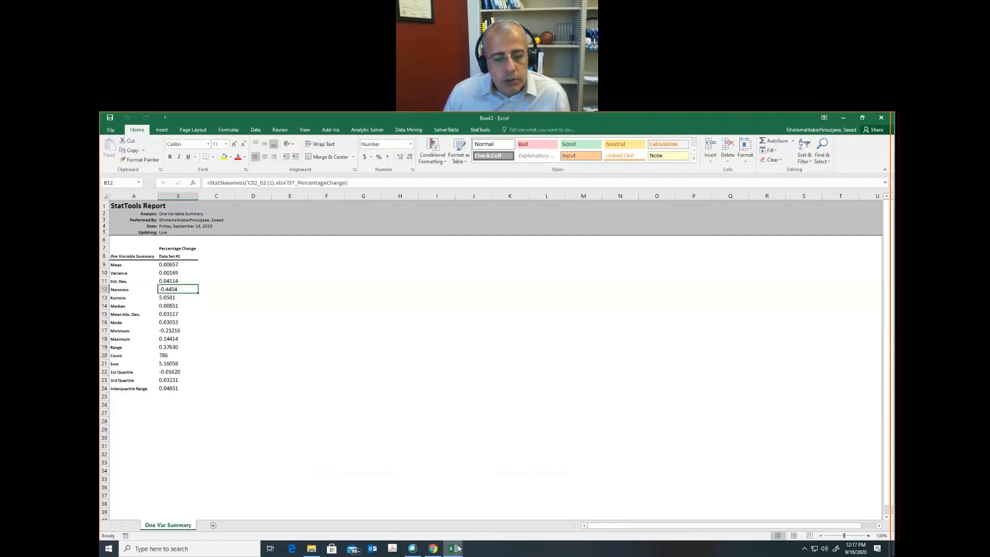
{"action": "left_click", "coordinate": [340, 513]}
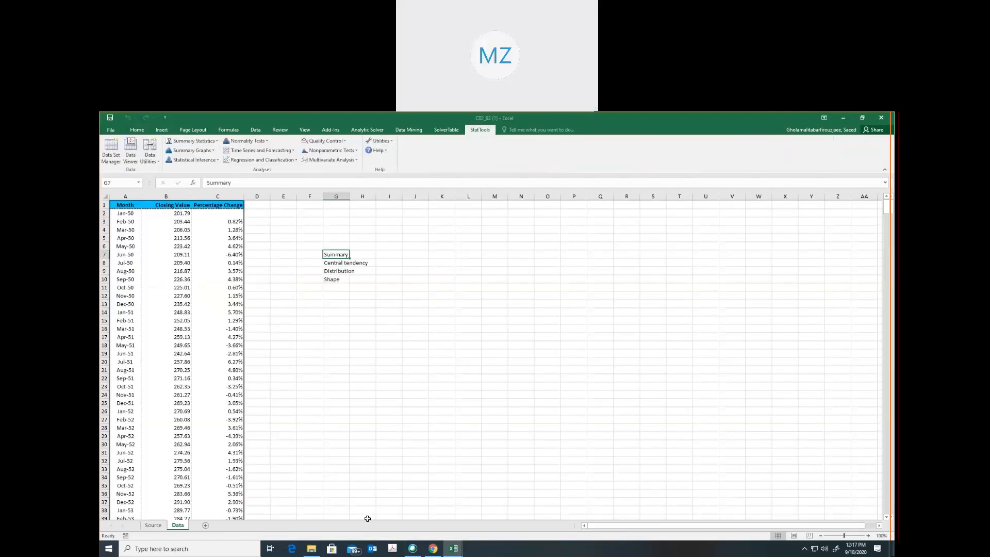
{"action": "left_click", "coordinate": [204, 152]}
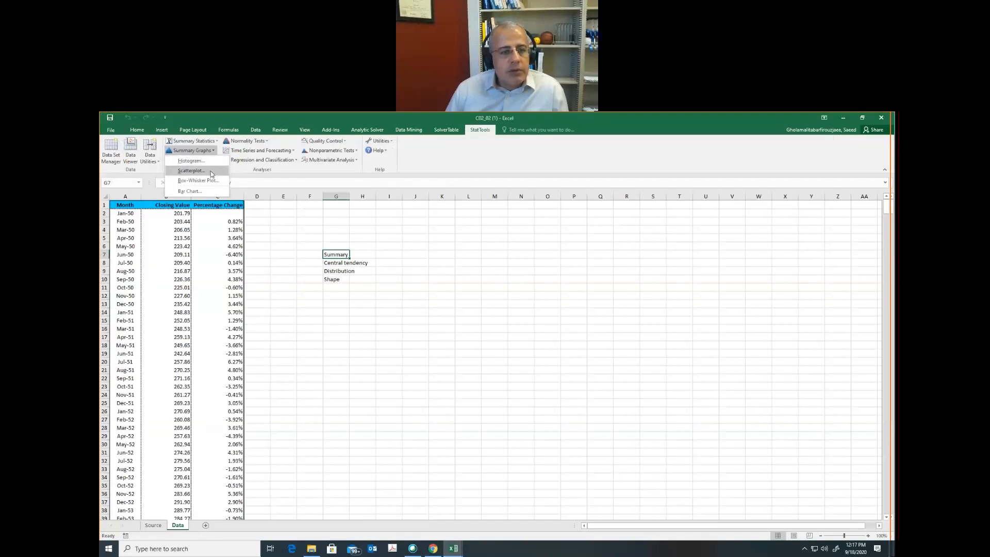
{"action": "left_click", "coordinate": [208, 161]}
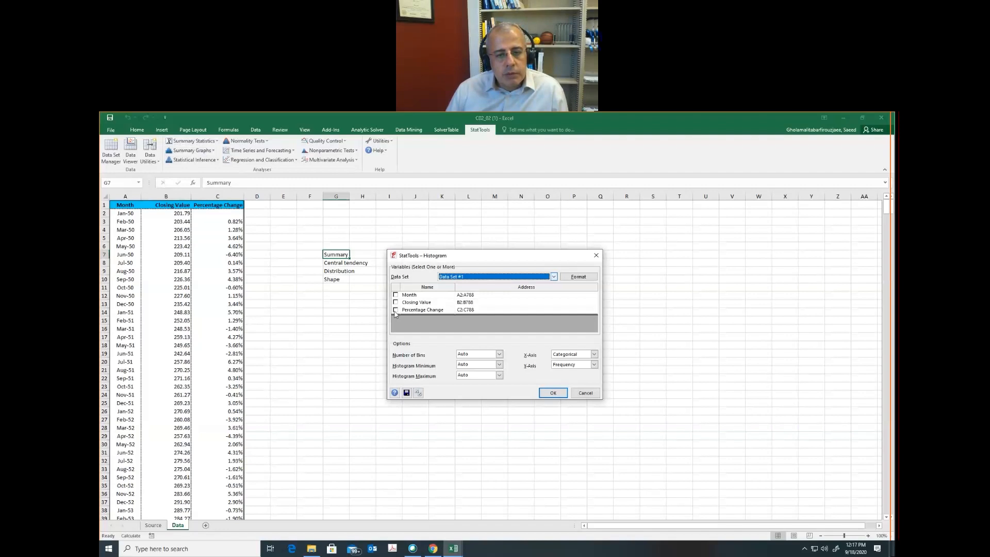
{"action": "left_click", "coordinate": [395, 309]}
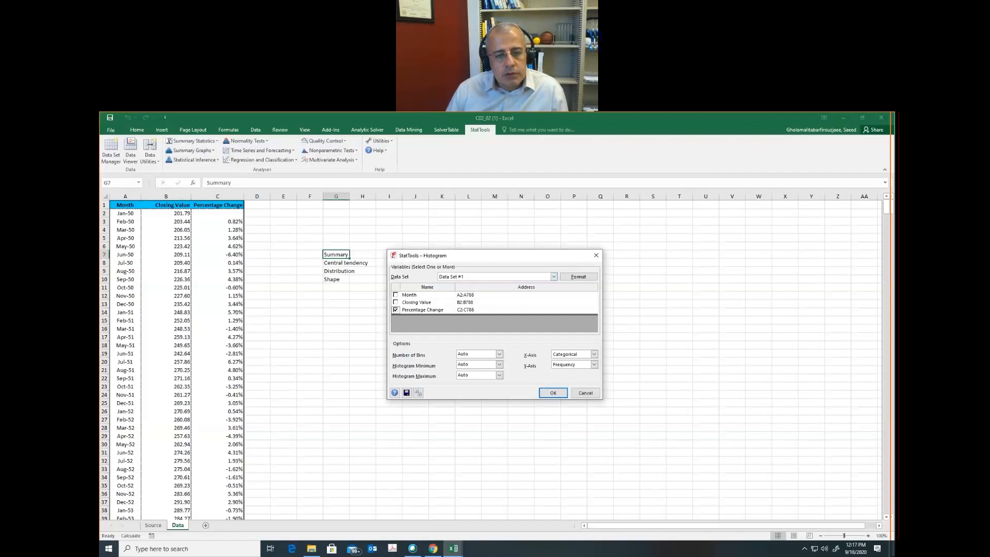
{"action": "left_click", "coordinate": [555, 395]}
{"action": "left_click", "coordinate": [529, 358]}
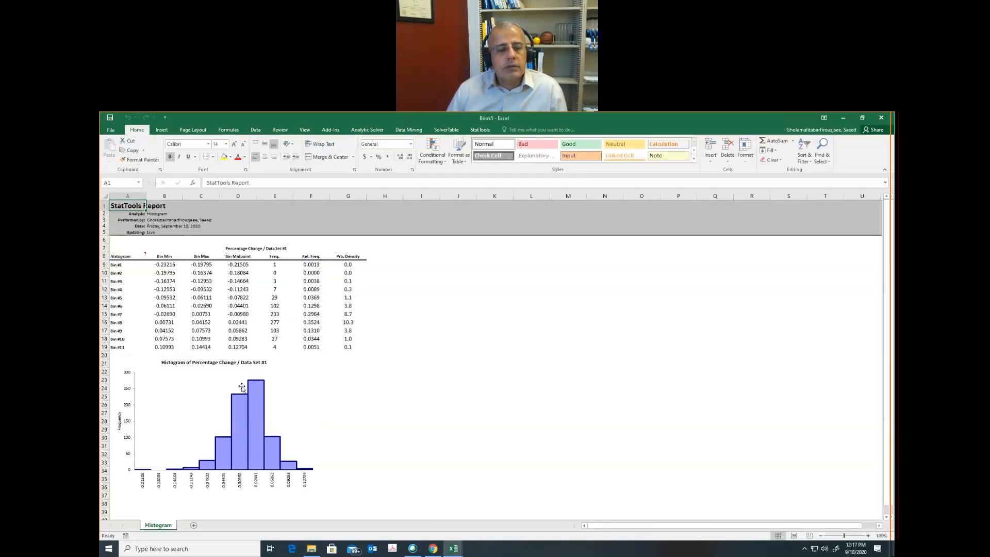
{"action": "mouse_move", "coordinate": [251, 385]}
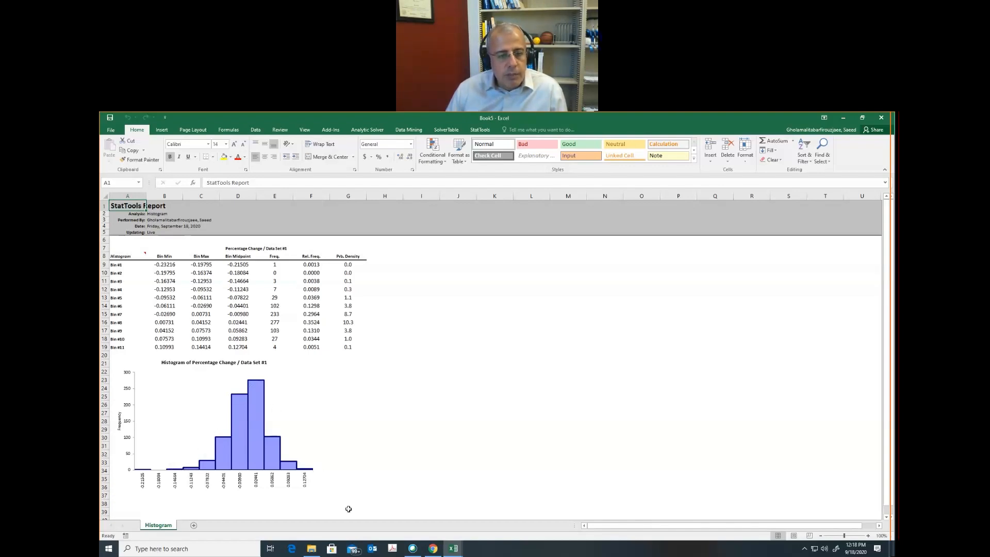
Close the blank Book1 workbook and the Percentage Change histogram report without saving changes.
{"action": "key", "text": "BackSpace"}
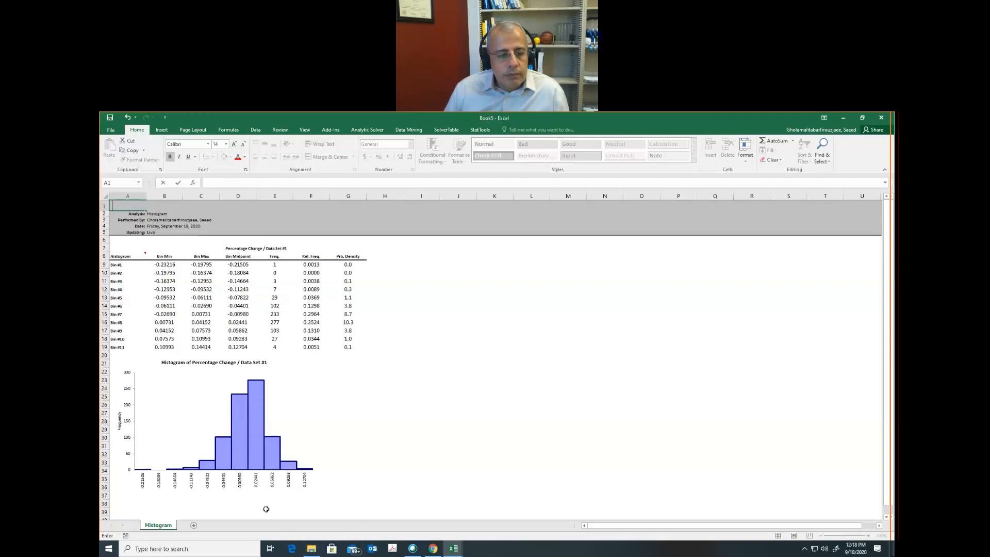
{"action": "left_click", "coordinate": [460, 551]}
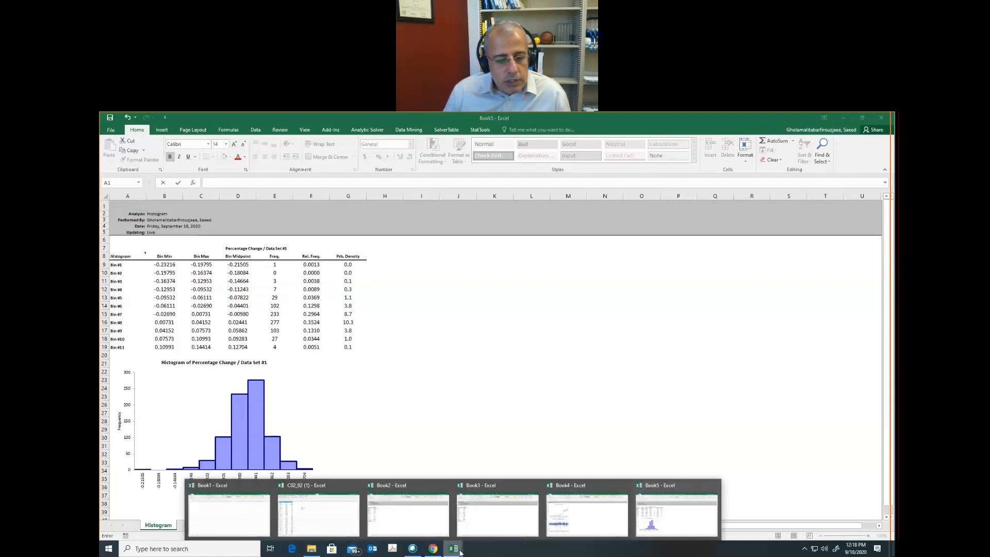
{"action": "left_click", "coordinate": [247, 512]}
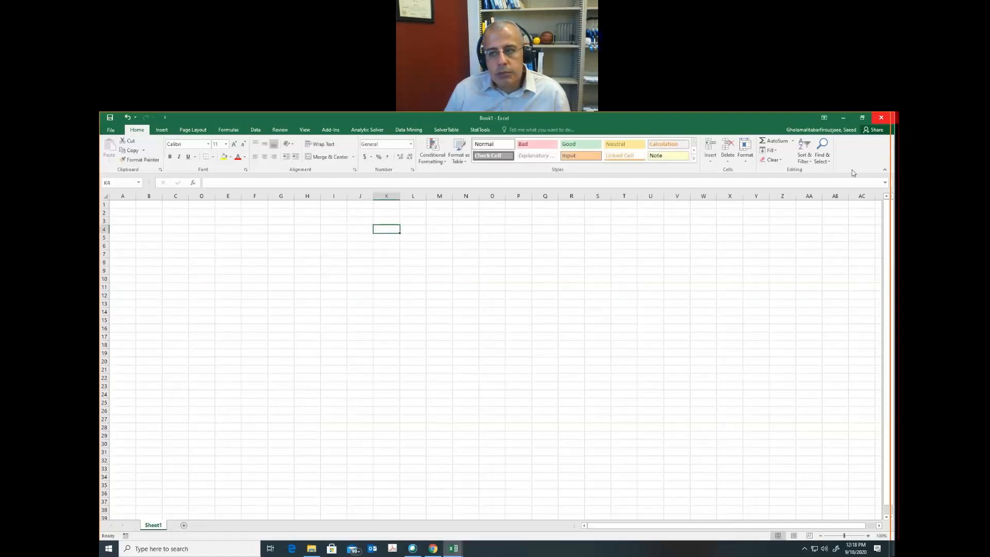
{"action": "left_click", "coordinate": [881, 117]}
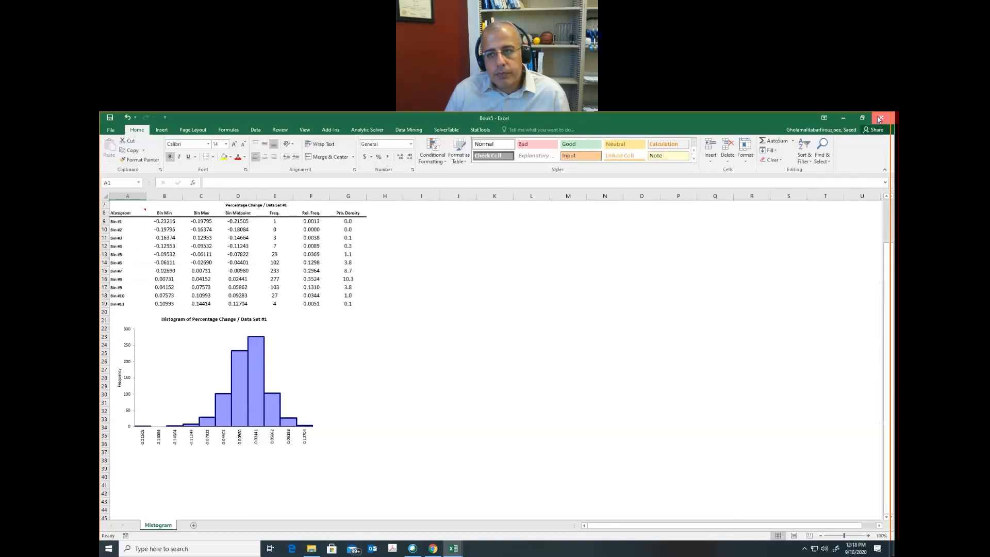
{"action": "left_click", "coordinate": [880, 118]}
{"action": "left_click", "coordinate": [494, 337]}
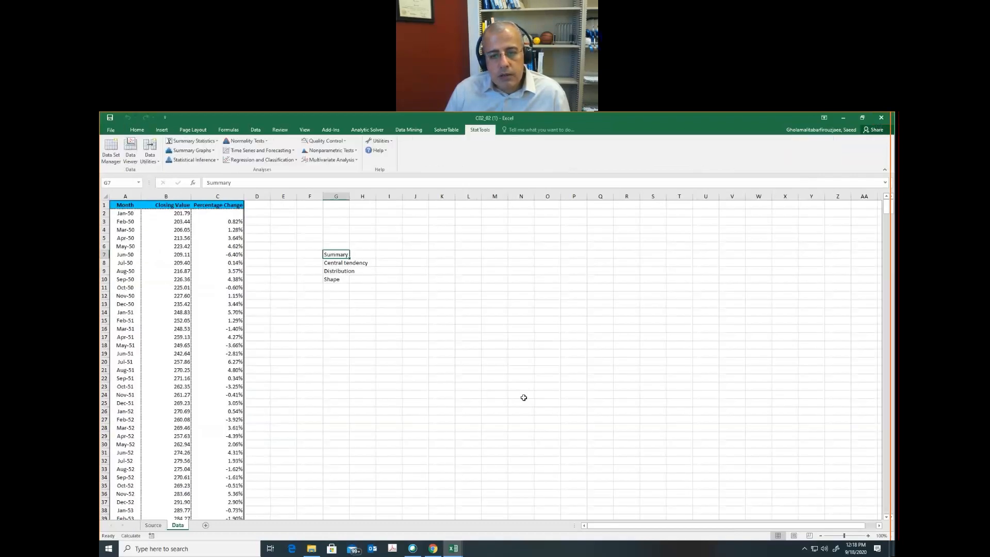
Close the time series report, both one-variable summary reports and the C02_02 data workbook without saving any changes.
{"action": "left_click", "coordinate": [454, 548]}
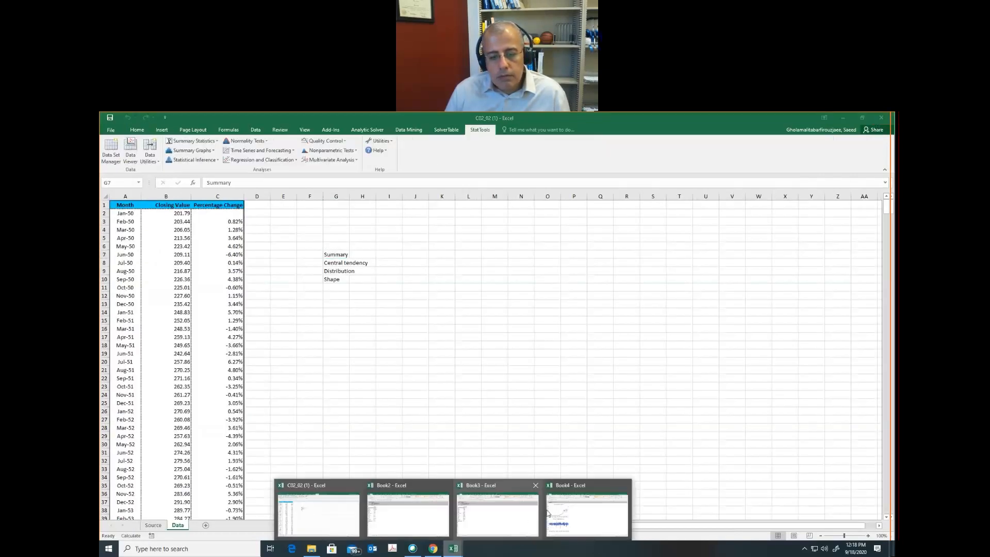
{"action": "left_click", "coordinate": [625, 485]}
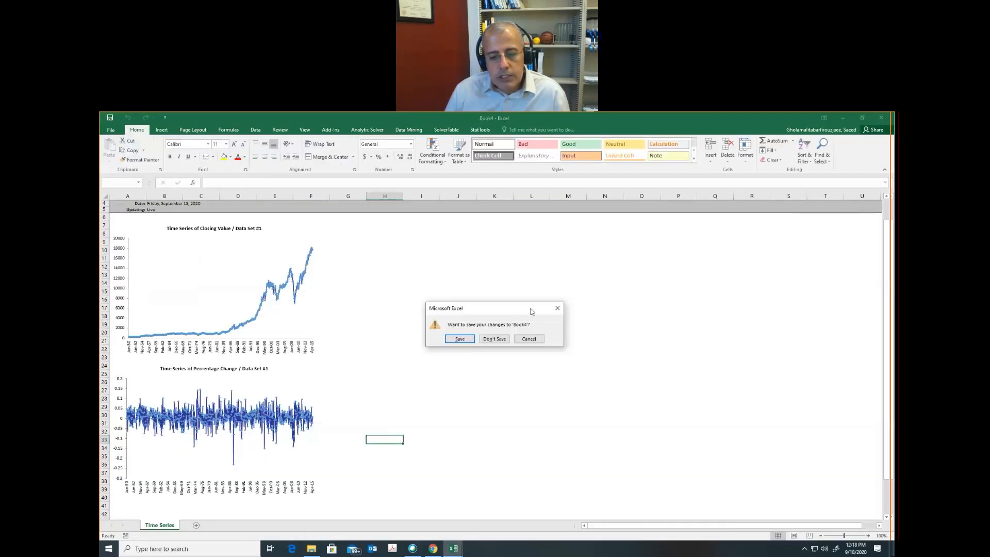
{"action": "left_click", "coordinate": [492, 338]}
{"action": "left_click", "coordinate": [453, 548]}
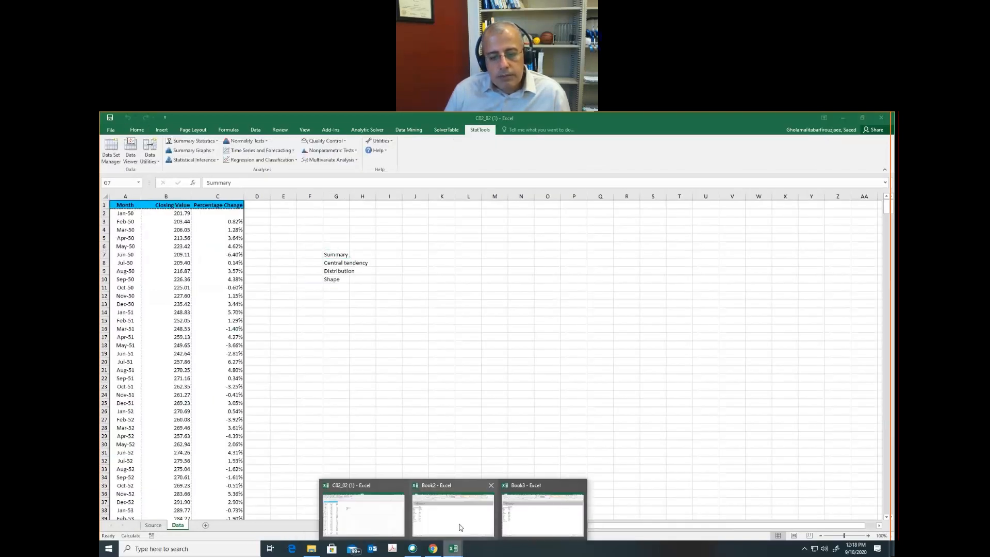
{"action": "left_click", "coordinate": [491, 486]}
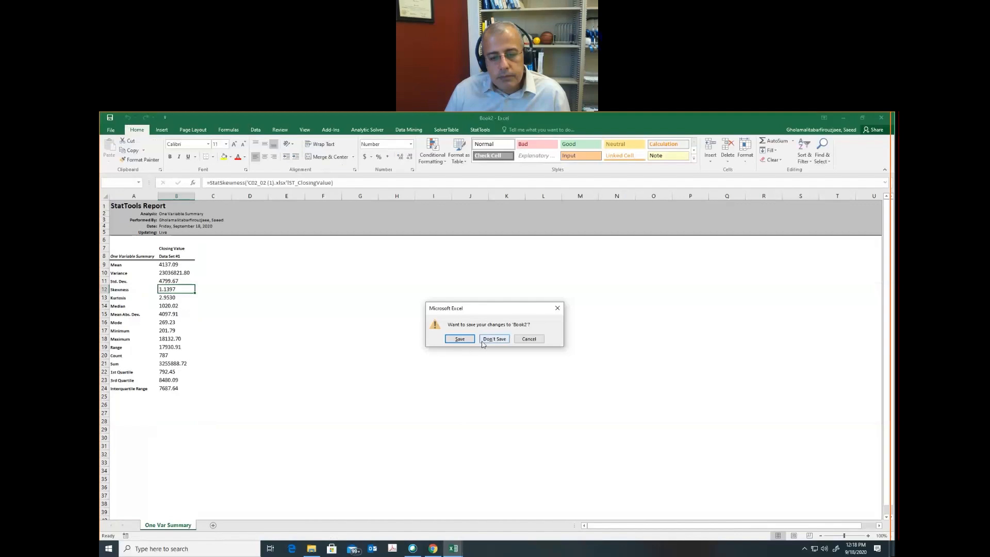
{"action": "left_click", "coordinate": [494, 338]}
{"action": "left_click", "coordinate": [454, 551]}
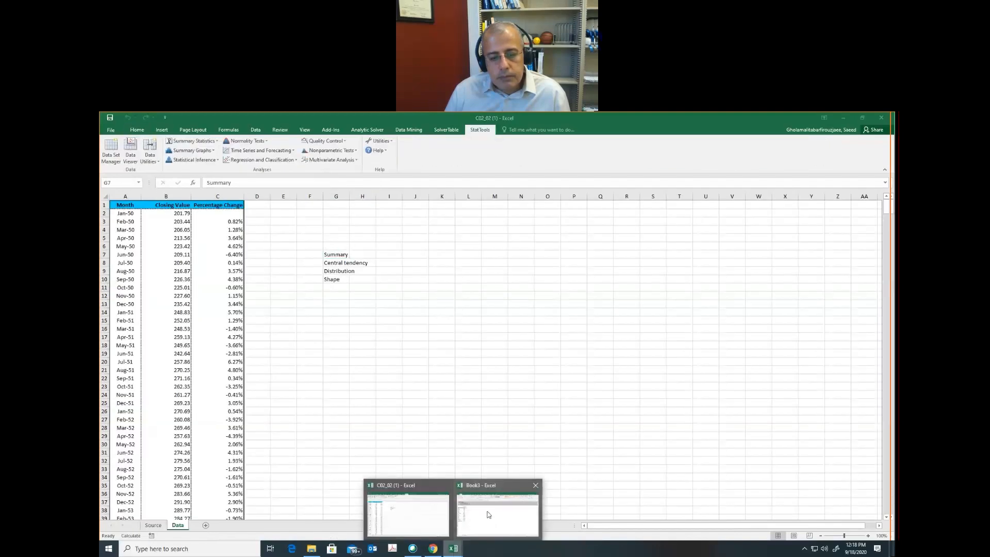
{"action": "left_click", "coordinate": [534, 490]}
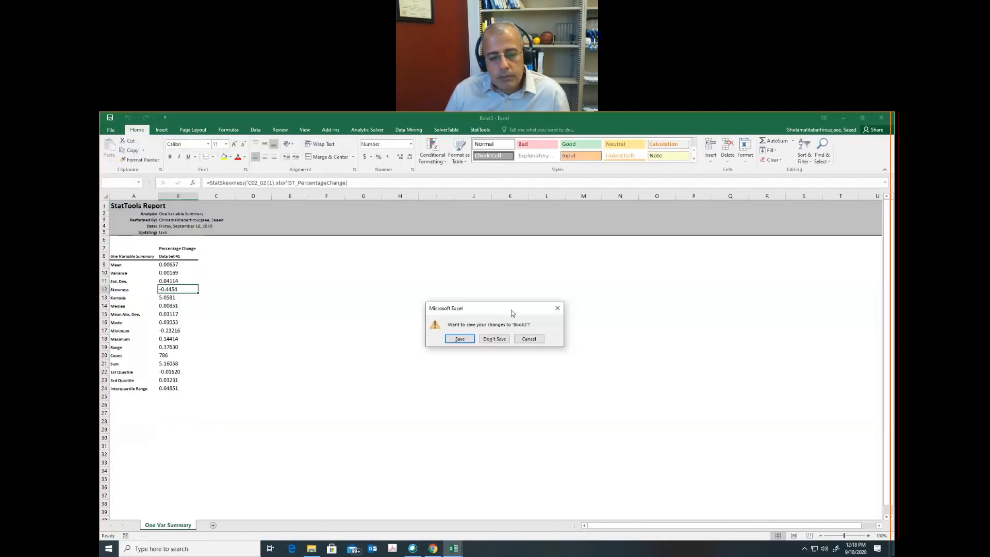
{"action": "left_click", "coordinate": [492, 339]}
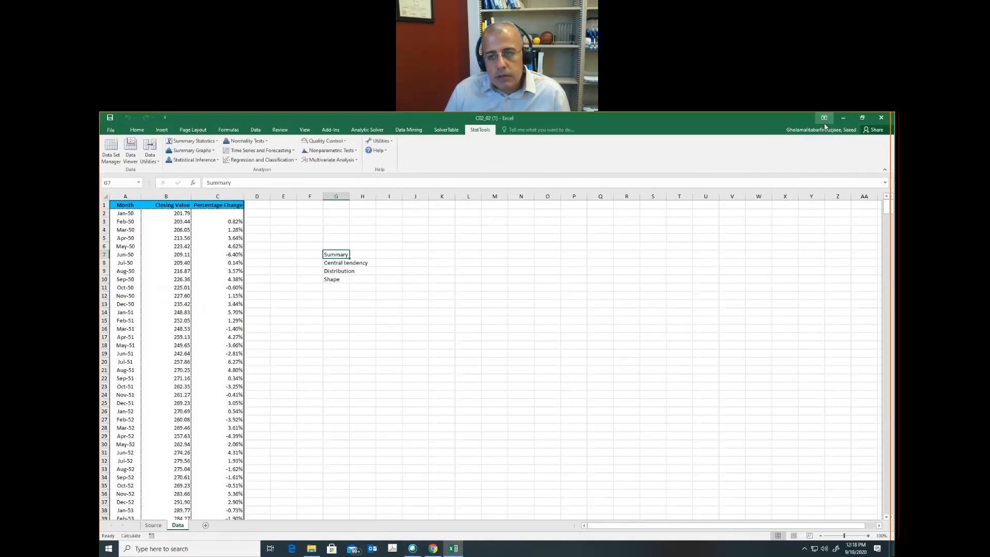
{"action": "left_click", "coordinate": [883, 121]}
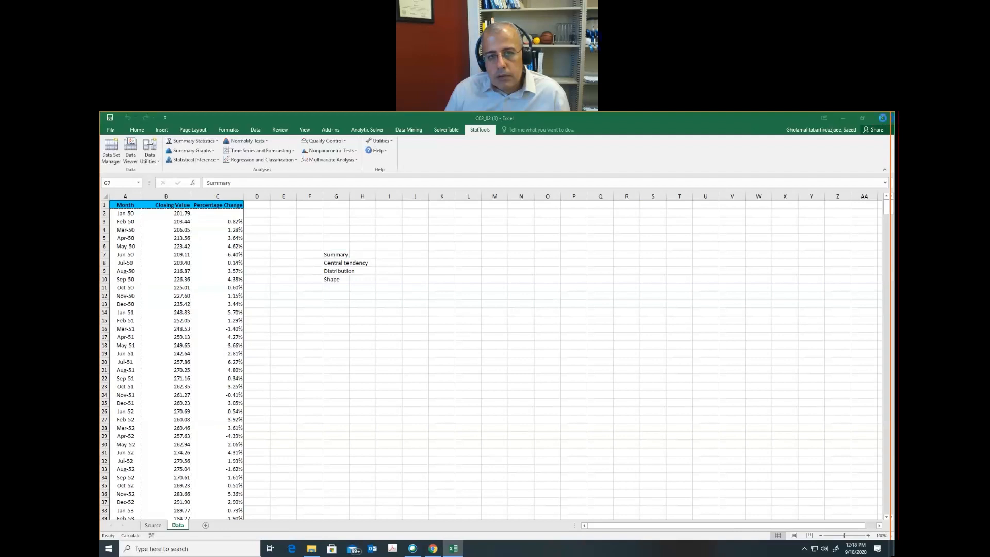
{"action": "left_click", "coordinate": [493, 341]}
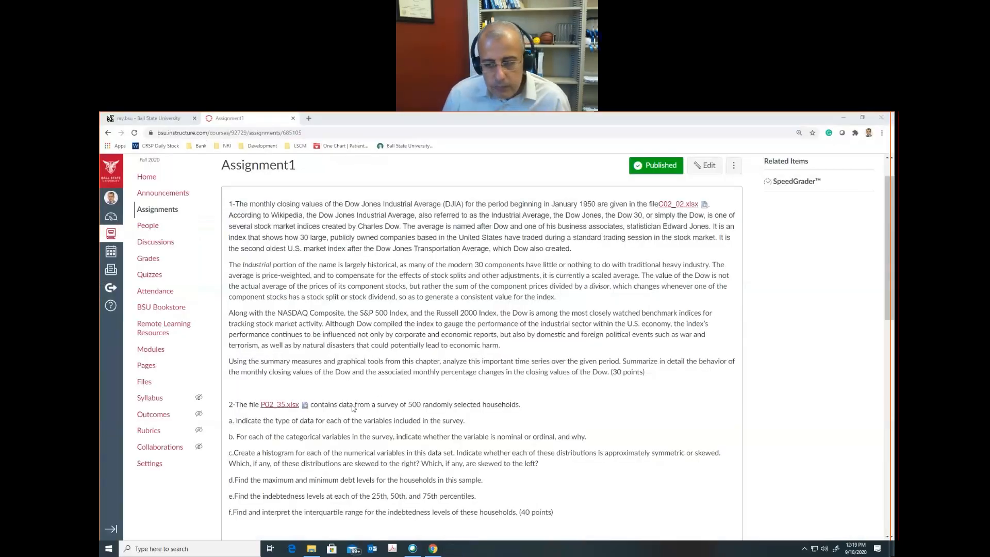
Download P02_35.xlsx from question 2 of the Assignment1 page in Chrome, open it in Excel and enable editing.
{"action": "scroll", "coordinate": [354, 404], "scroll_direction": "down", "scroll_amount": 3}
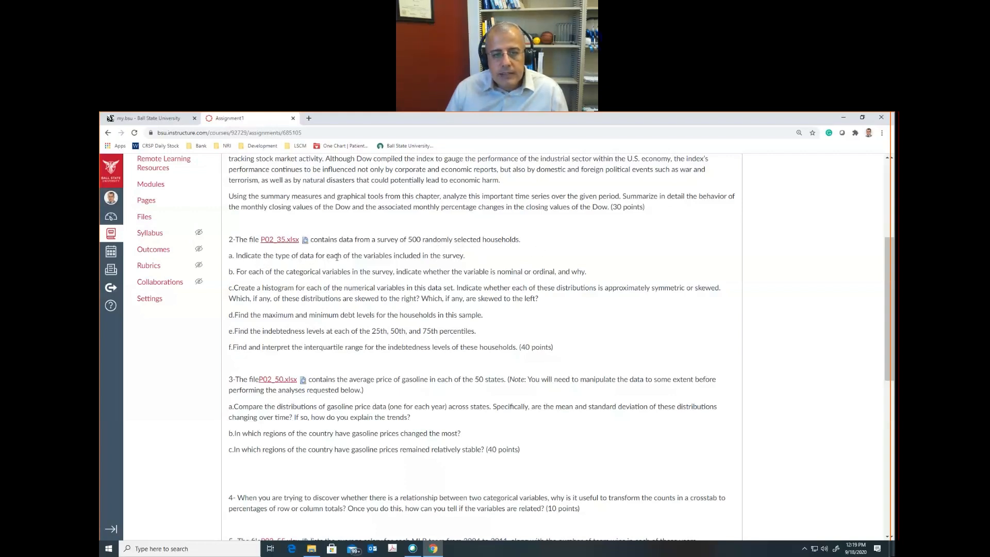
{"action": "left_click", "coordinate": [283, 240]}
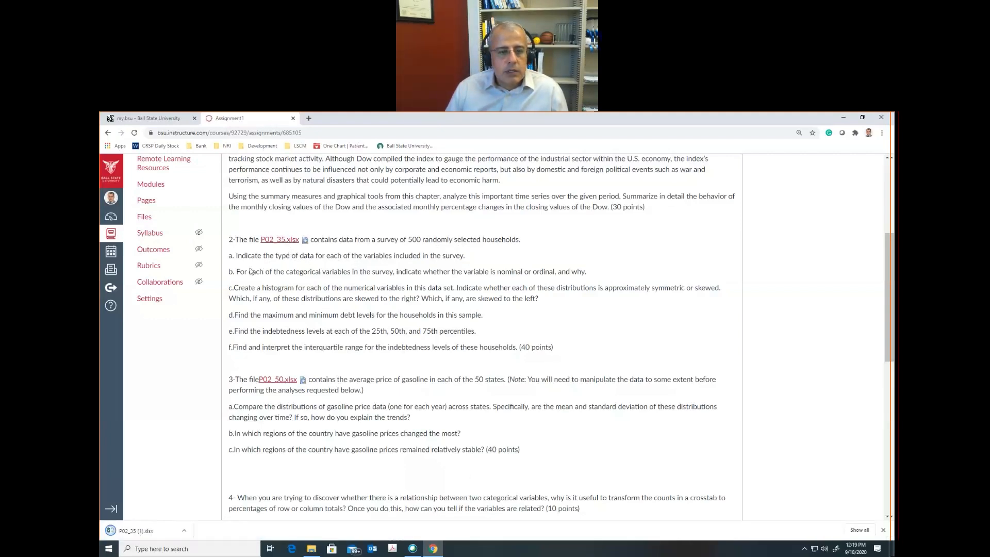
{"action": "left_click", "coordinate": [156, 533]}
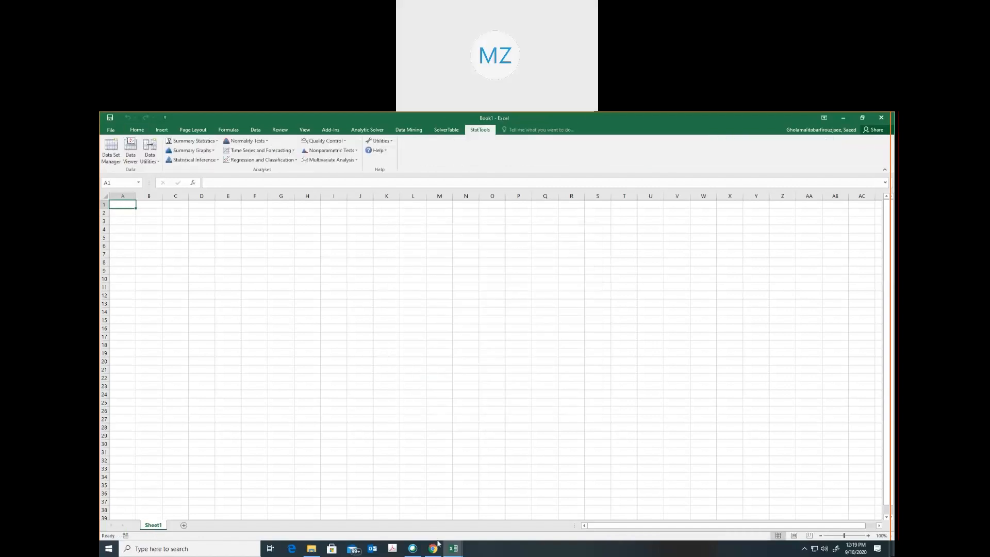
{"action": "mouse_move", "coordinate": [453, 548]}
{"action": "left_click", "coordinate": [427, 517]}
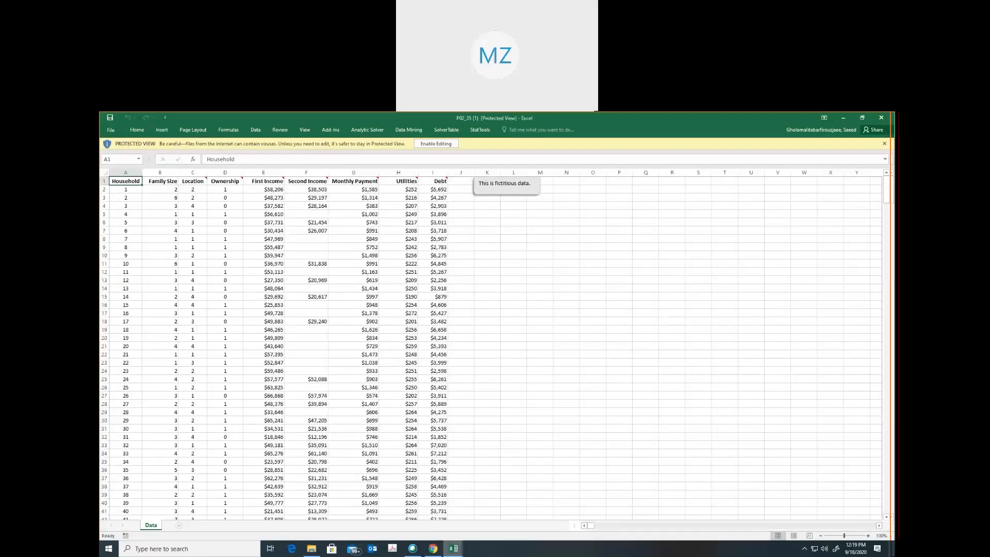
{"action": "left_click", "coordinate": [433, 144]}
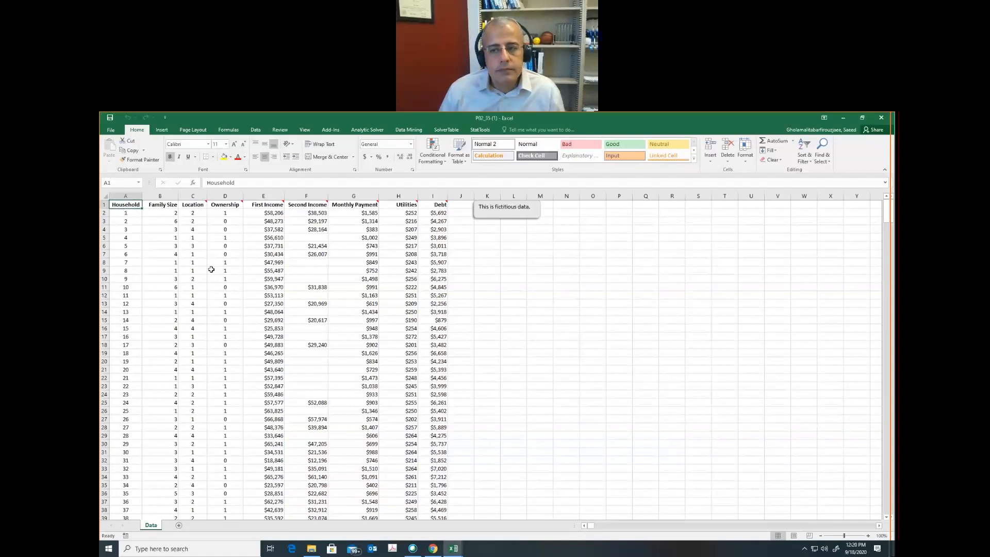
Examine the Household column and the first household's record from Household through Debt on the Data sheet.
{"action": "left_click", "coordinate": [128, 214]}
{"action": "left_click", "coordinate": [127, 206]}
{"action": "mouse_move", "coordinate": [128, 207]}
{"action": "left_mouse_down"}
{"action": "mouse_move", "coordinate": [113, 301]}
{"action": "mouse_move", "coordinate": [132, 513]}
{"action": "mouse_move", "coordinate": [129, 490]}
{"action": "left_mouse_up"}
{"action": "key", "text": "Down"}
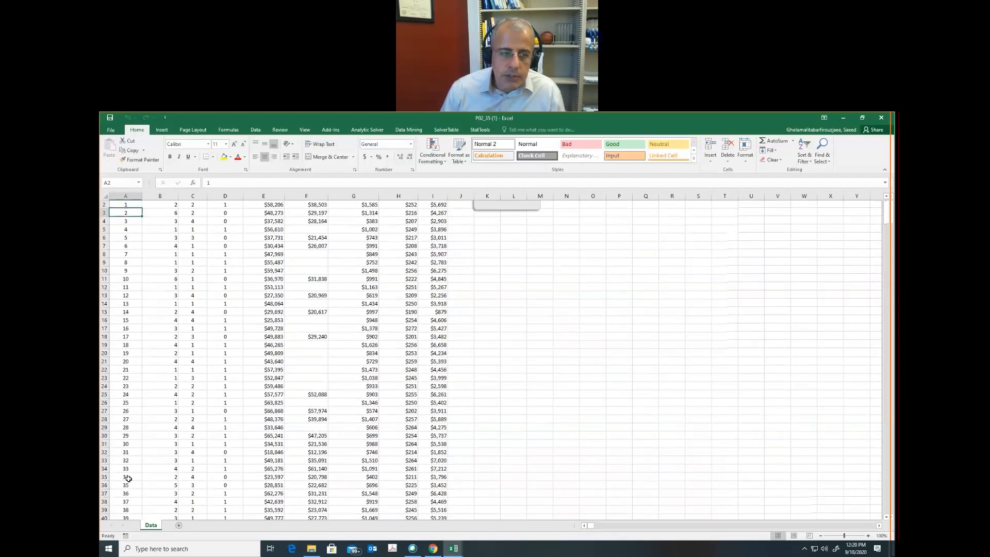
{"action": "key", "text": "Up"}
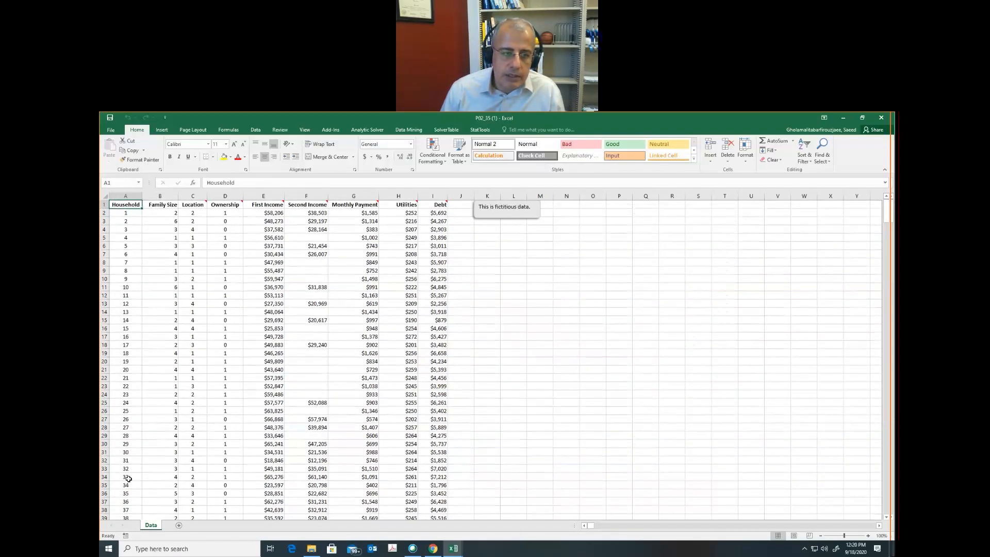
{"action": "key", "text": "Down"}
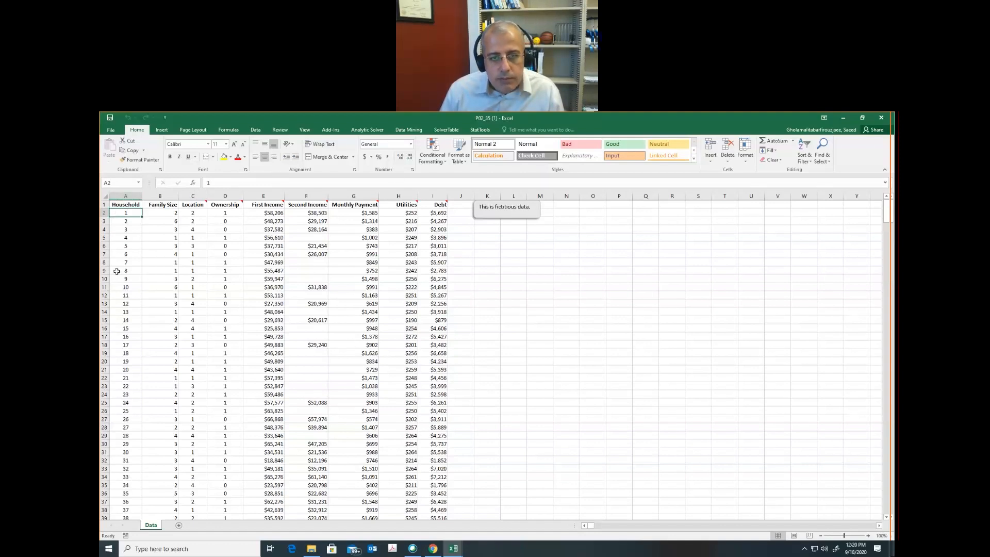
{"action": "left_click_drag", "start_coordinate": [124, 213], "coordinate": [431, 208]}
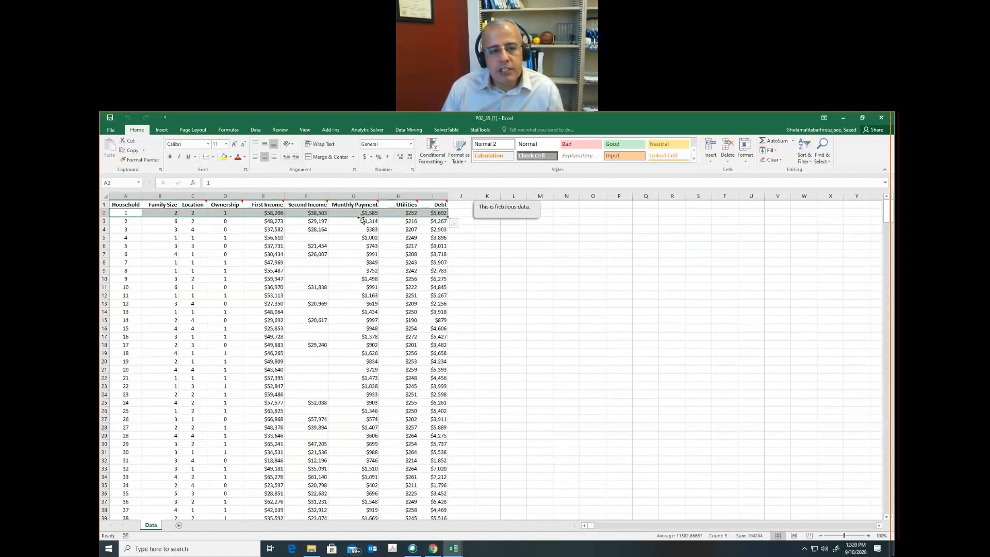
Review the Household, Family Size, Location and Ownership columns, including how Location and Ownership are coded.
{"action": "left_click", "coordinate": [132, 212]}
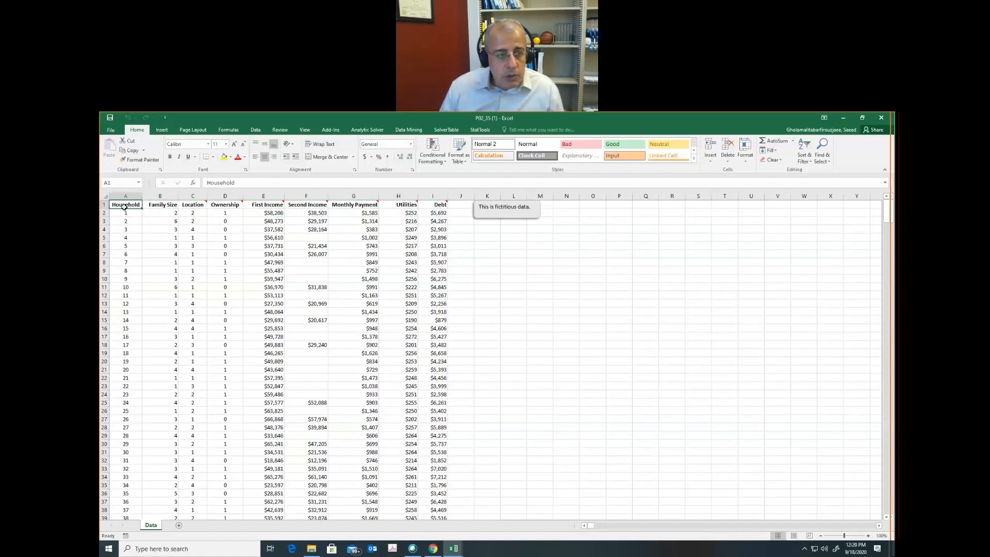
{"action": "left_click_drag", "start_coordinate": [124, 205], "coordinate": [125, 403]}
{"action": "left_click", "coordinate": [159, 206]}
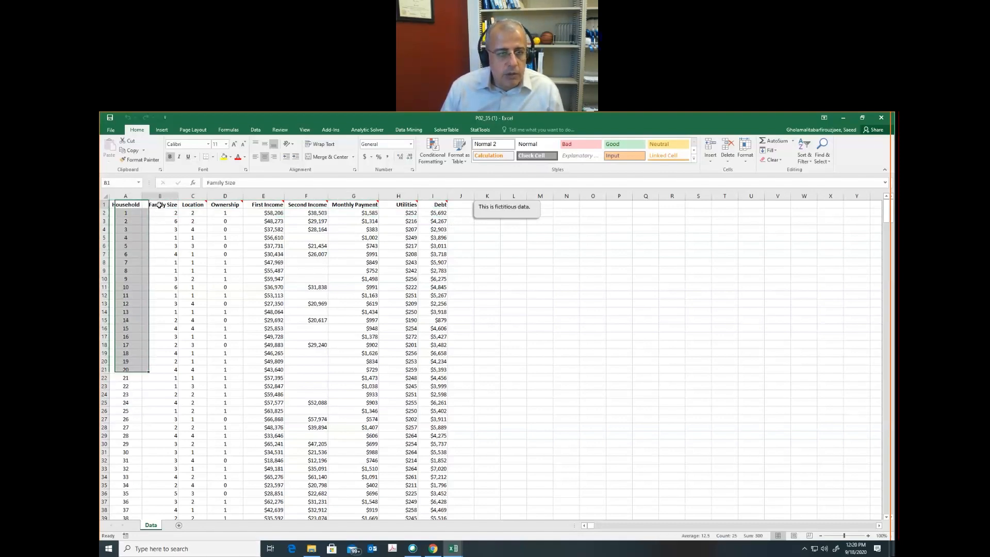
{"action": "left_click_drag", "start_coordinate": [163, 206], "coordinate": [166, 323]}
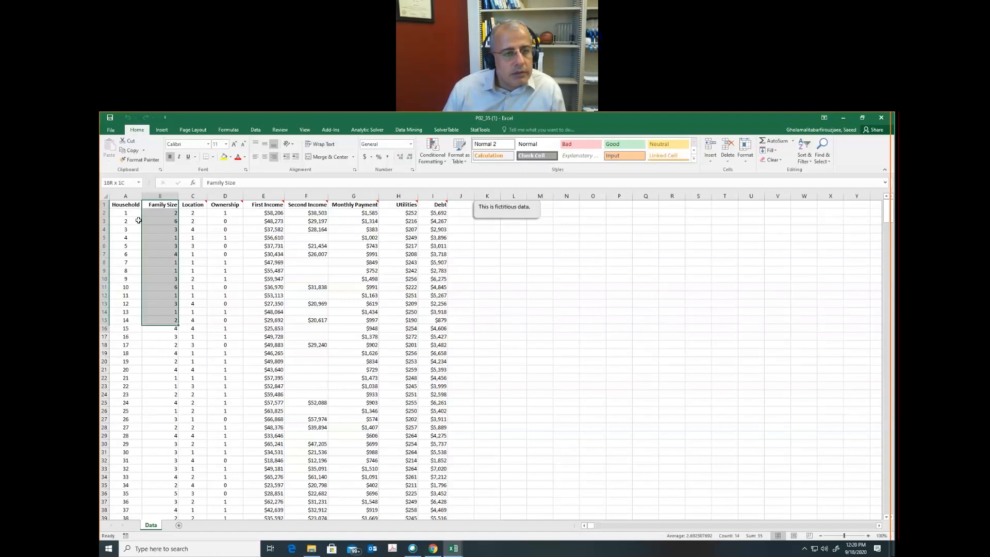
{"action": "left_click", "coordinate": [171, 220]}
{"action": "left_click", "coordinate": [193, 205]}
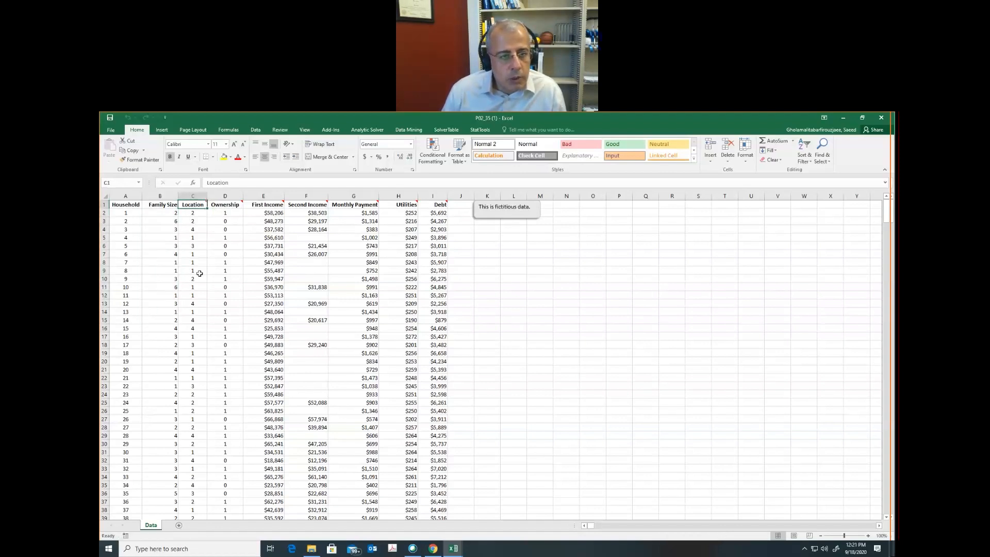
{"action": "left_click", "coordinate": [197, 220]}
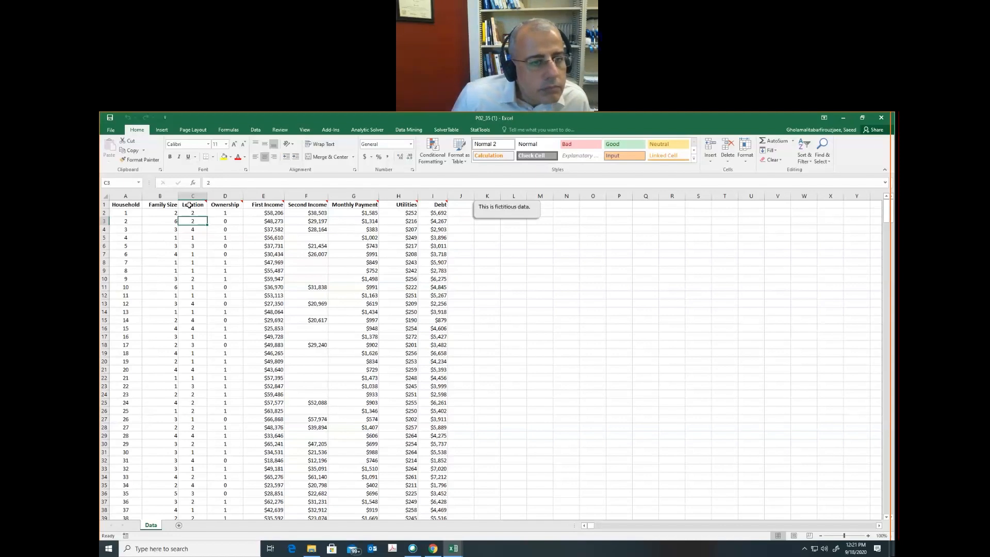
{"action": "mouse_move", "coordinate": [189, 205]}
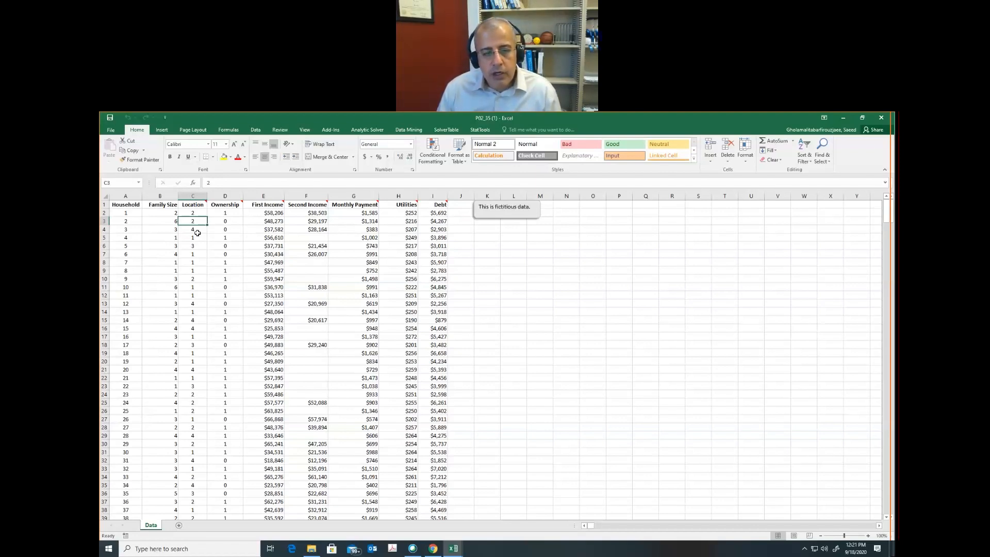
{"action": "left_click_drag", "start_coordinate": [192, 201], "coordinate": [191, 411]}
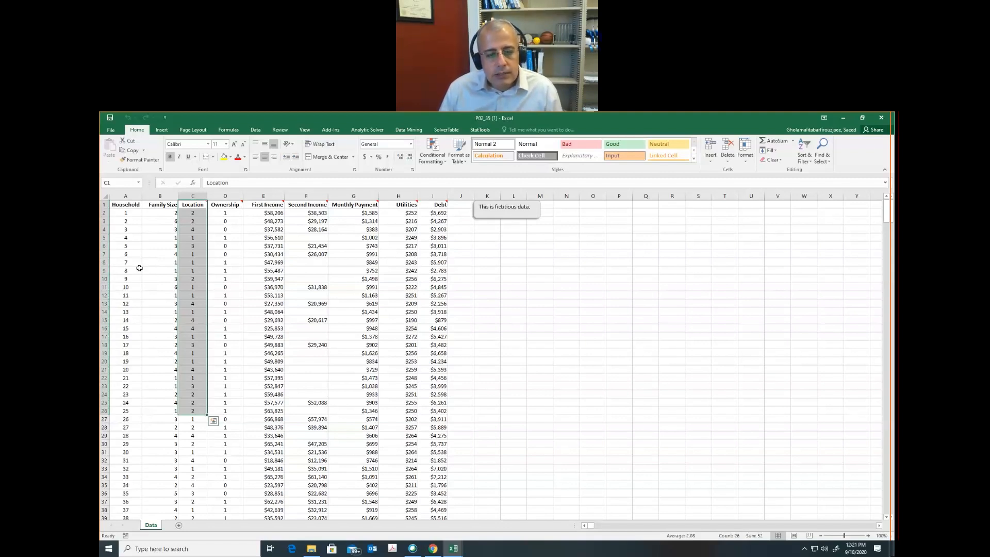
{"action": "key", "text": "Down"}
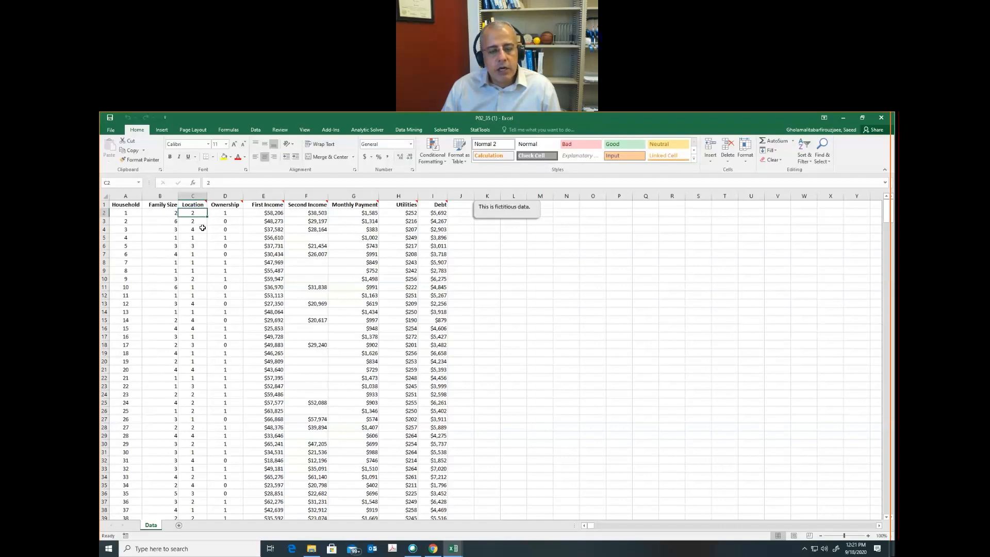
{"action": "left_click", "coordinate": [228, 206]}
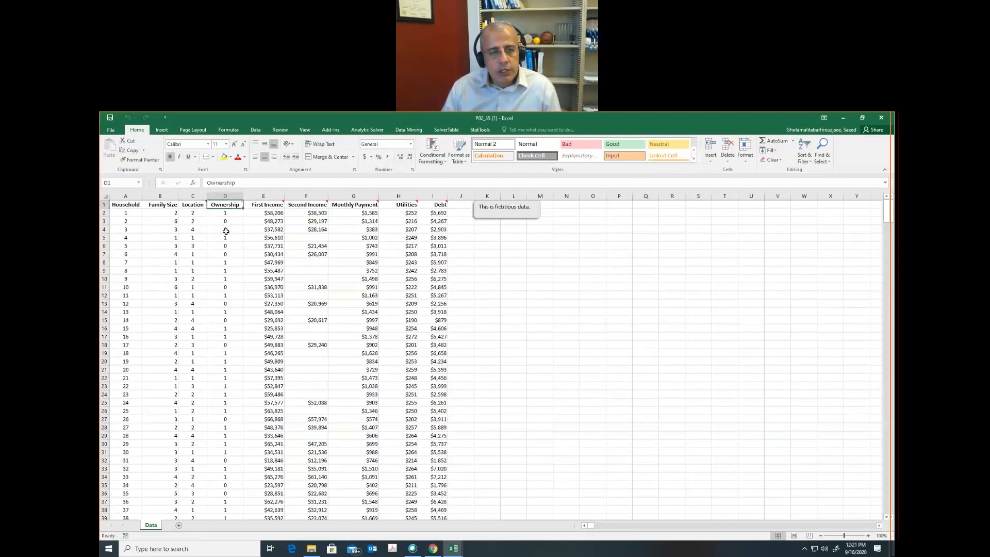
{"action": "left_click", "coordinate": [221, 214]}
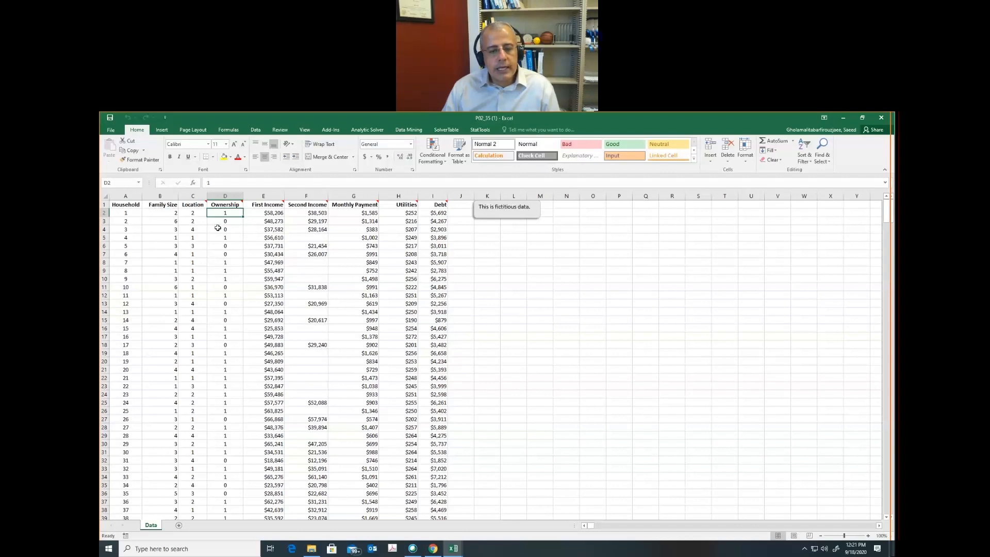
{"action": "left_click_drag", "start_coordinate": [222, 205], "coordinate": [227, 453]}
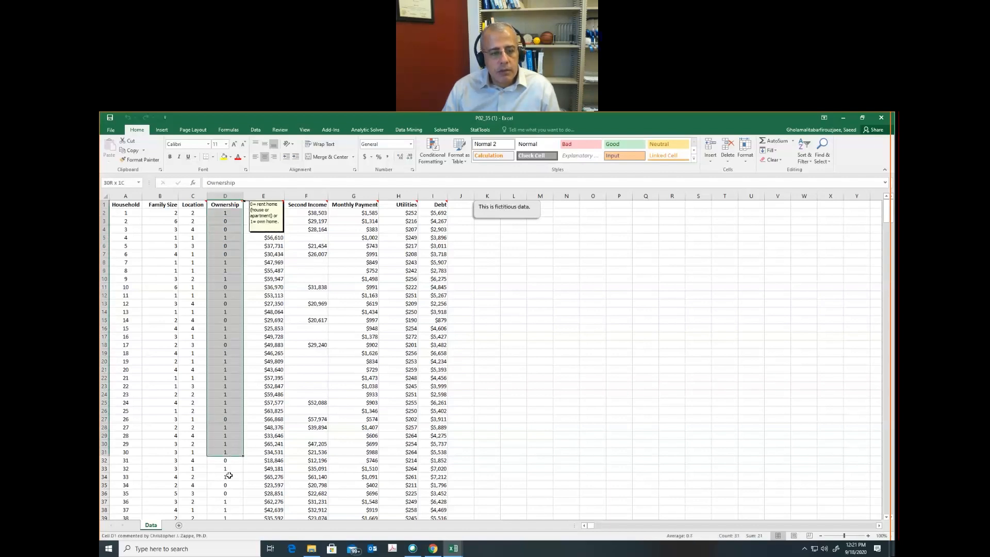
Review the First Income, Second Income, Monthly Payment, Utilities and Debt columns and their header comments.
{"action": "left_click_drag", "start_coordinate": [264, 205], "coordinate": [272, 378]}
{"action": "mouse_move", "coordinate": [304, 206]}
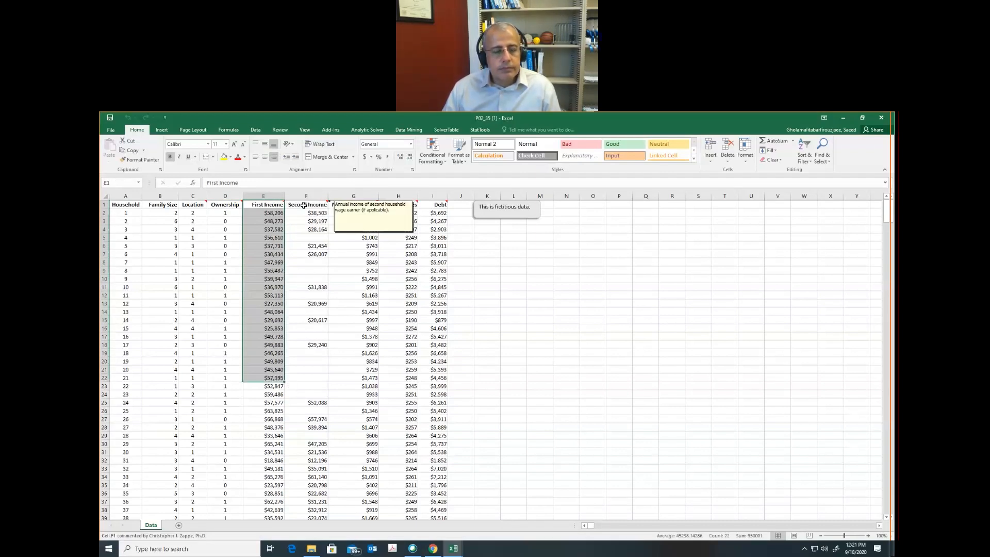
{"action": "left_click_drag", "start_coordinate": [304, 206], "coordinate": [315, 278]}
{"action": "mouse_move", "coordinate": [355, 203]}
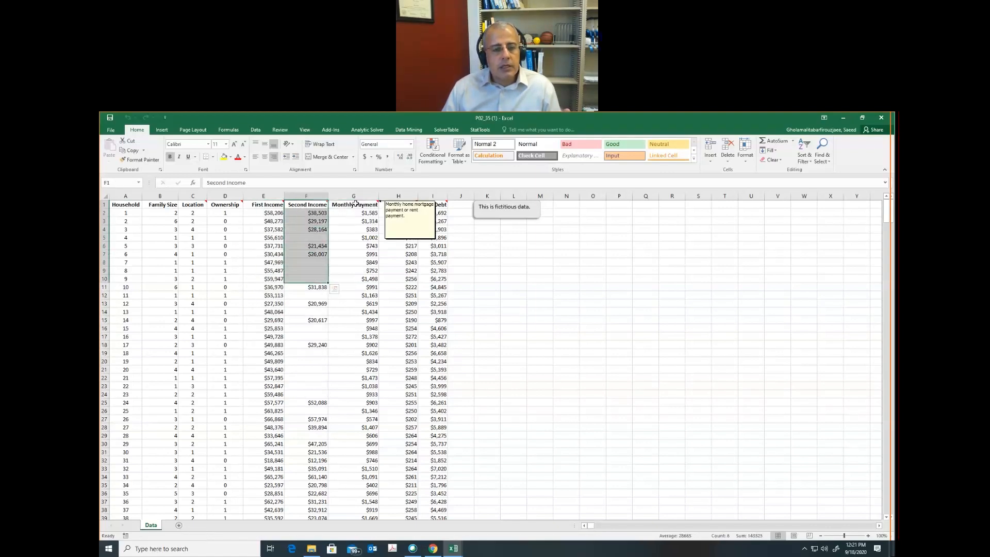
{"action": "left_click_drag", "start_coordinate": [355, 204], "coordinate": [357, 304]}
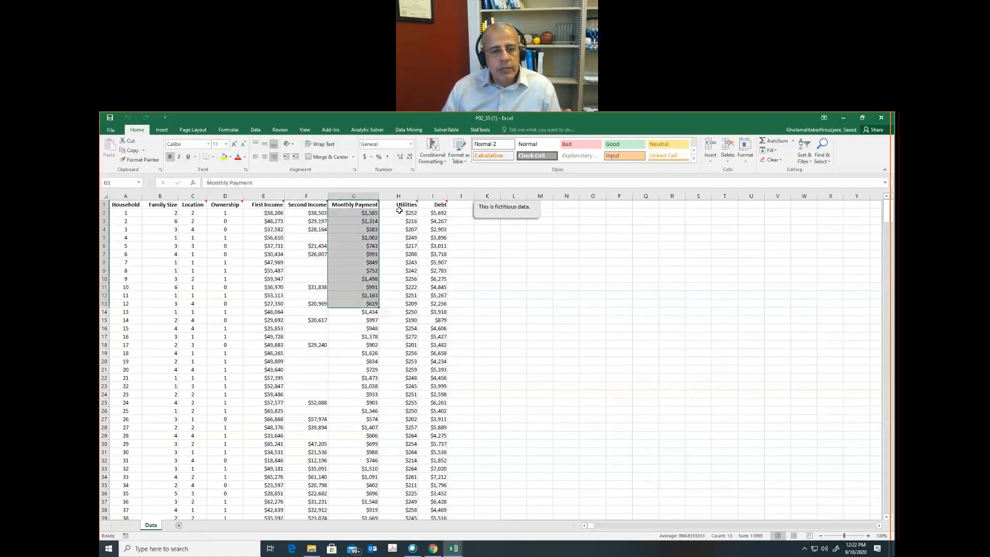
{"action": "left_click_drag", "start_coordinate": [403, 204], "coordinate": [405, 246]}
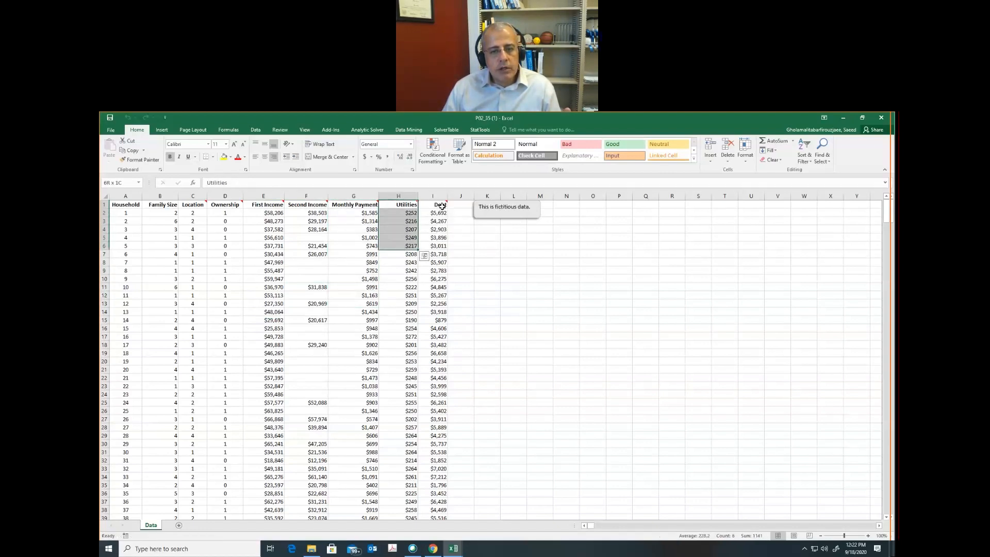
{"action": "left_click_drag", "start_coordinate": [441, 206], "coordinate": [447, 356]}
{"action": "left_click", "coordinate": [613, 293]}
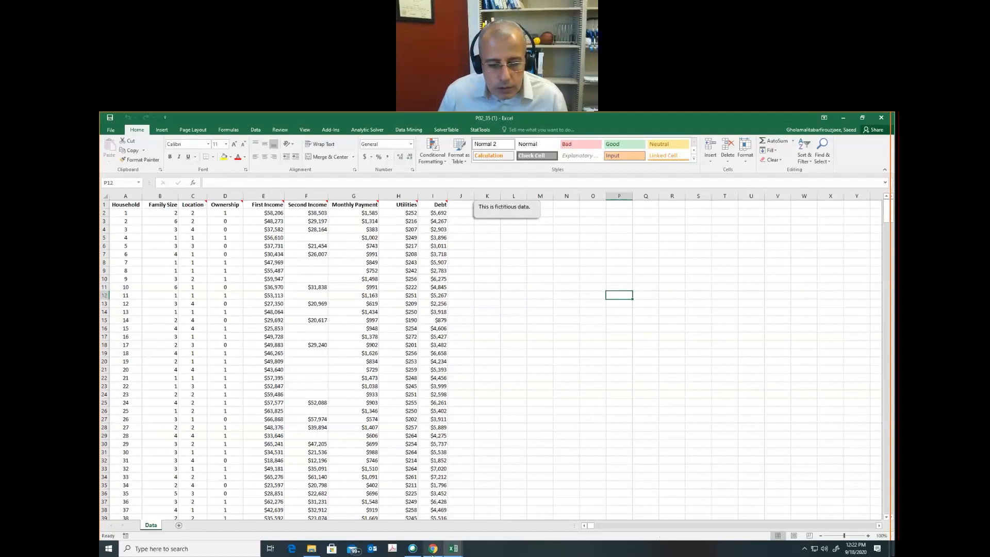
Check question 2 in Chrome, and back in Excel go through Family Size, both incomes, Monthly Payment, Utilities and Debt as candidate variables.
{"action": "left_click", "coordinate": [433, 548]}
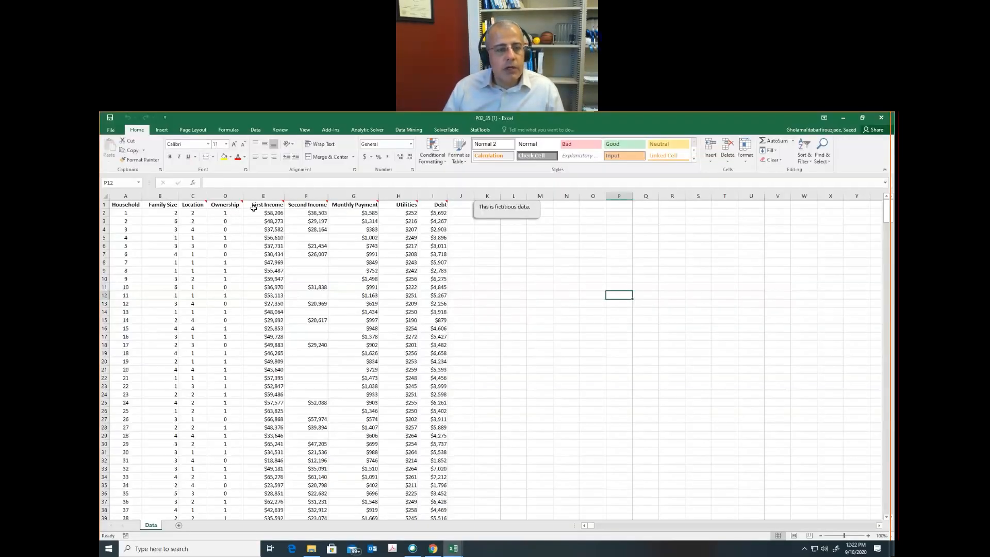
{"action": "mouse_move", "coordinate": [222, 208]}
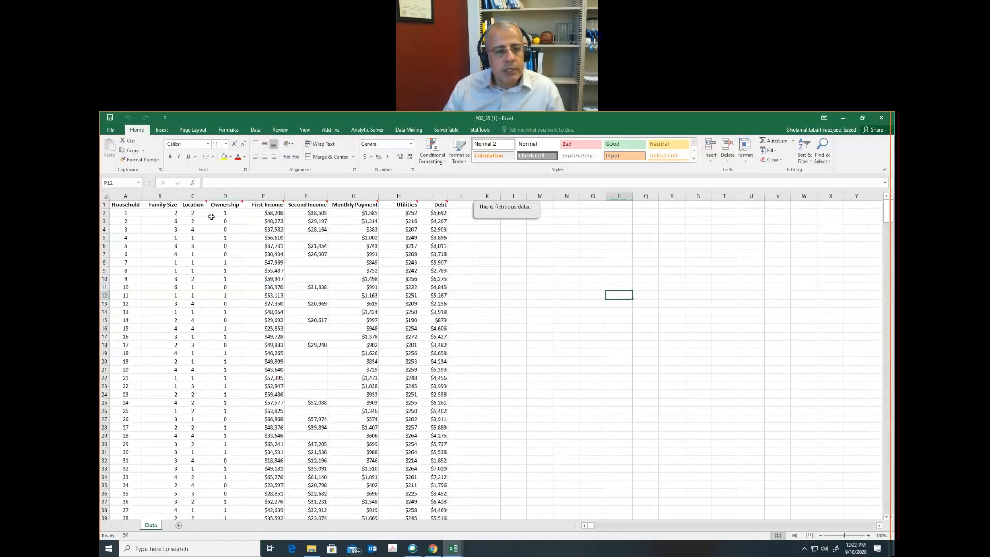
{"action": "left_click", "coordinate": [157, 205]}
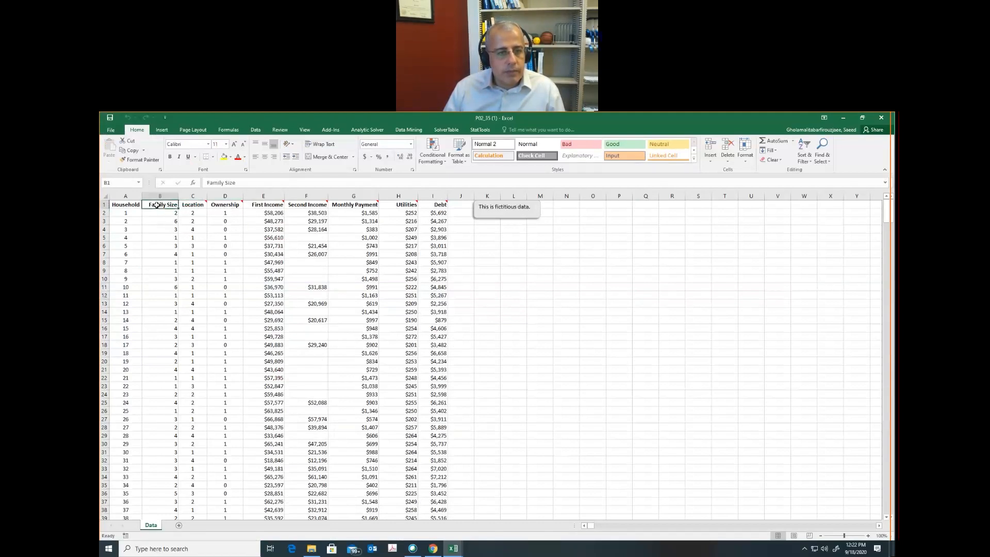
{"action": "left_click", "coordinate": [263, 205]}
{"action": "left_click", "coordinate": [314, 213]}
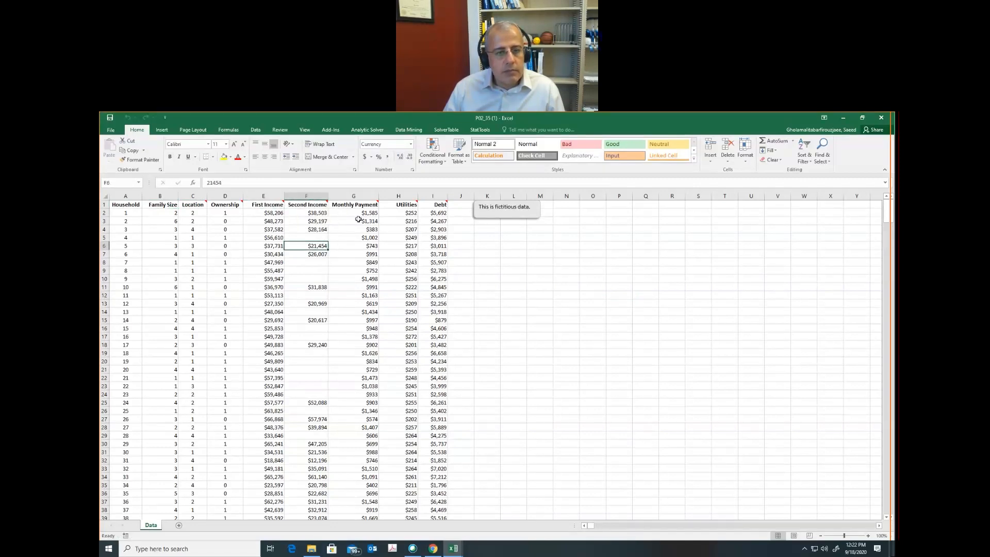
{"action": "left_click", "coordinate": [359, 215]}
{"action": "left_click", "coordinate": [412, 212]}
{"action": "left_click", "coordinate": [435, 213]}
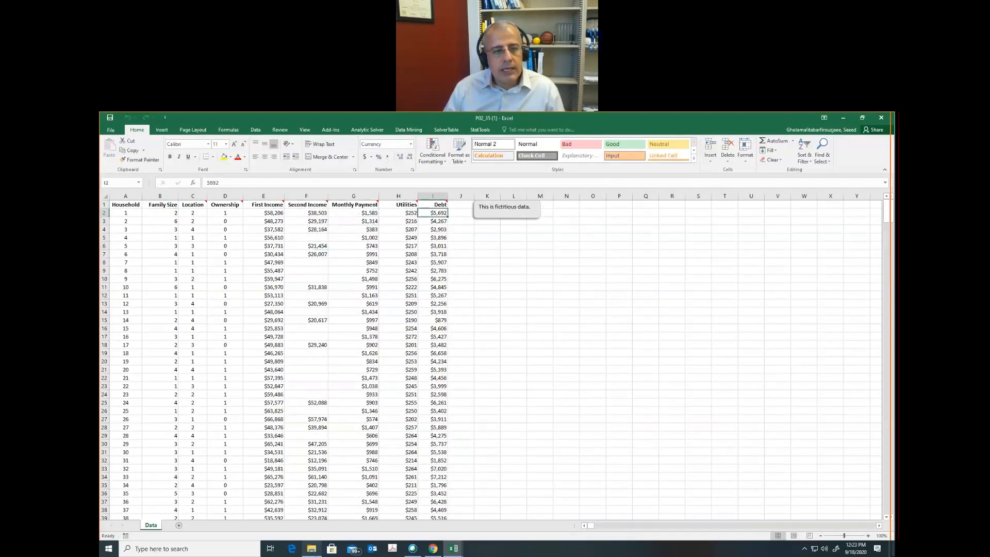
{"action": "mouse_move", "coordinate": [441, 548]}
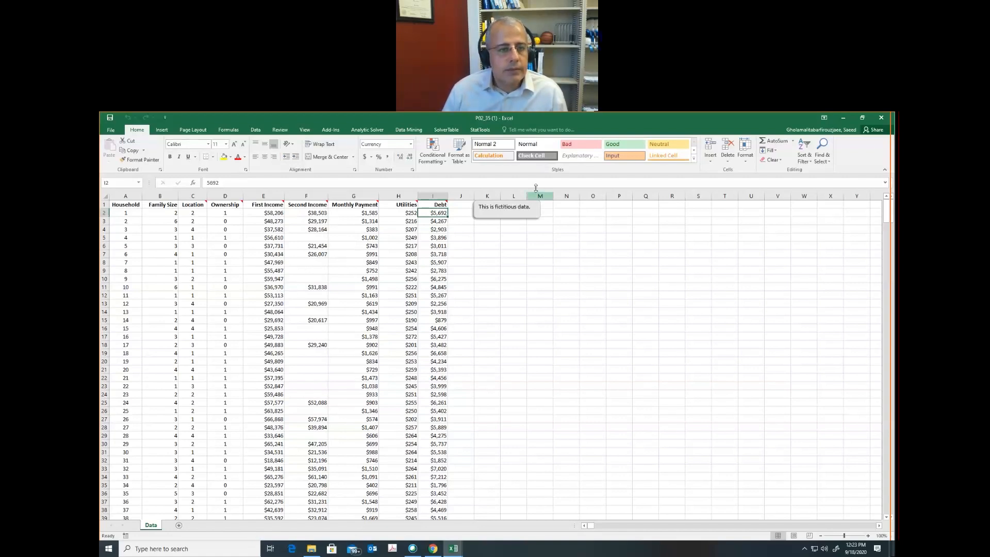
Define the range A1:I501 as a new StatTools data set and accept the data set settings.
{"action": "left_click", "coordinate": [481, 130]}
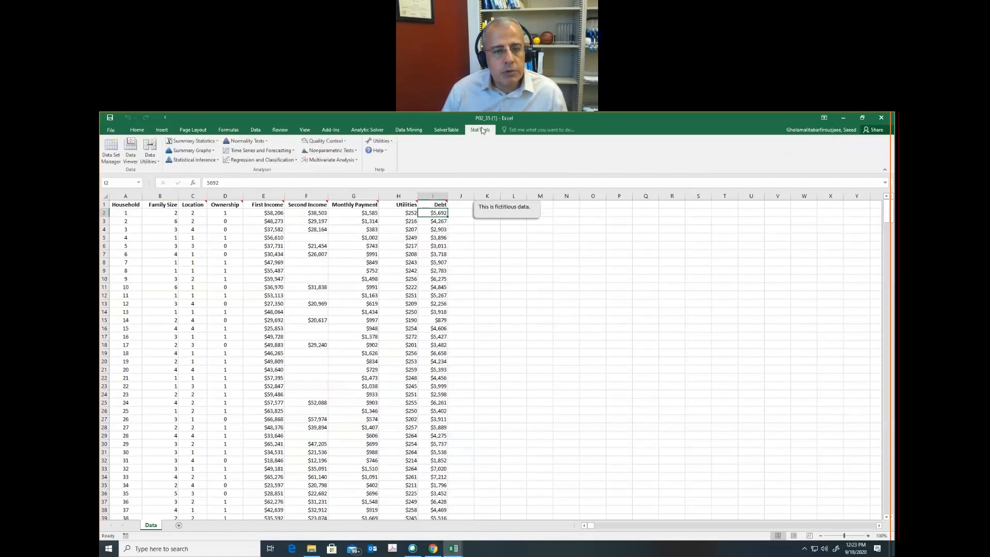
{"action": "left_click", "coordinate": [210, 151]}
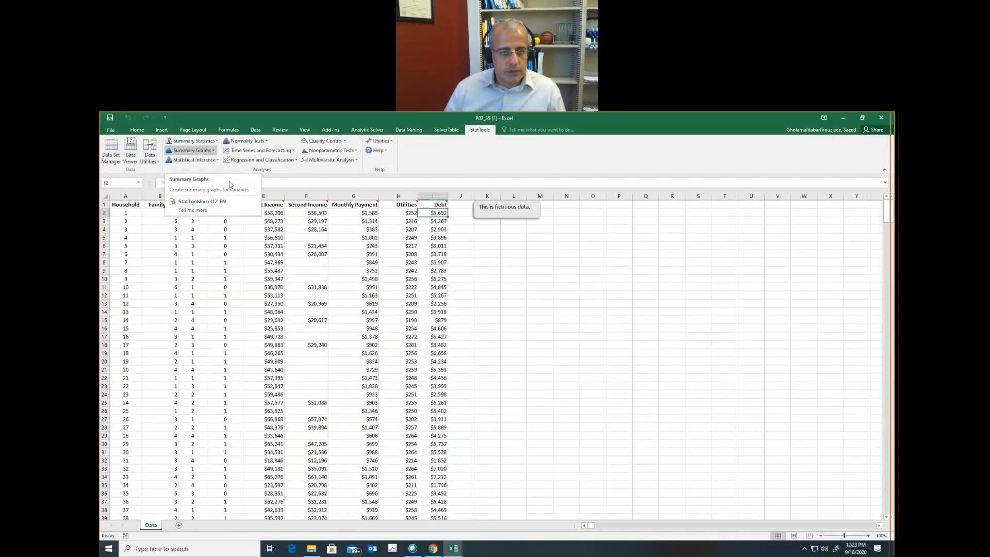
{"action": "left_click", "coordinate": [210, 151]}
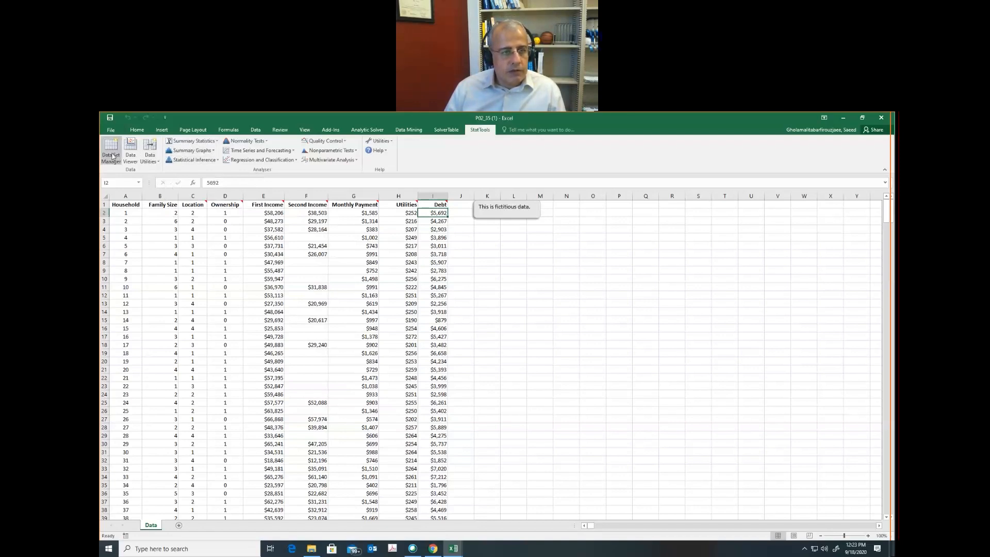
{"action": "left_click", "coordinate": [112, 156]}
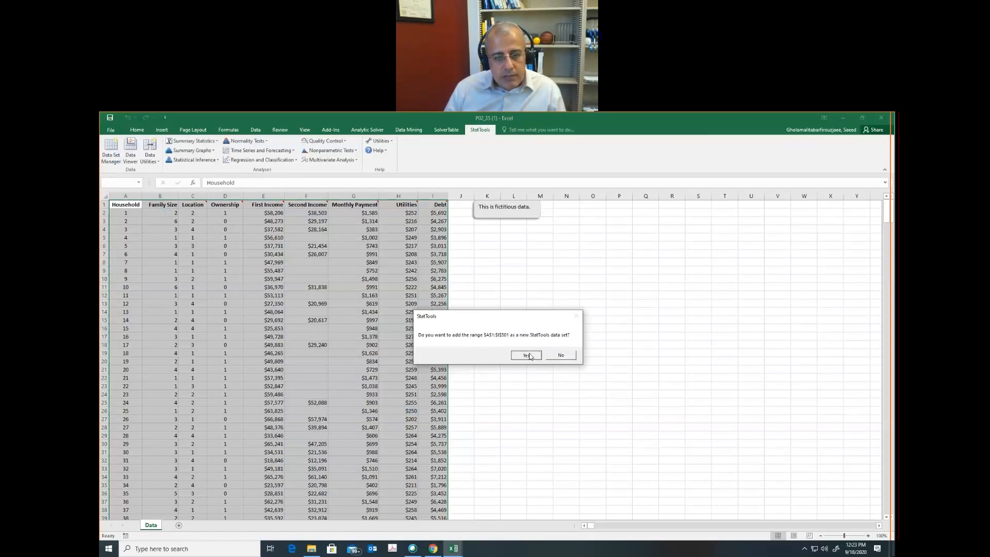
{"action": "left_click", "coordinate": [529, 356]}
{"action": "left_click", "coordinate": [569, 418]}
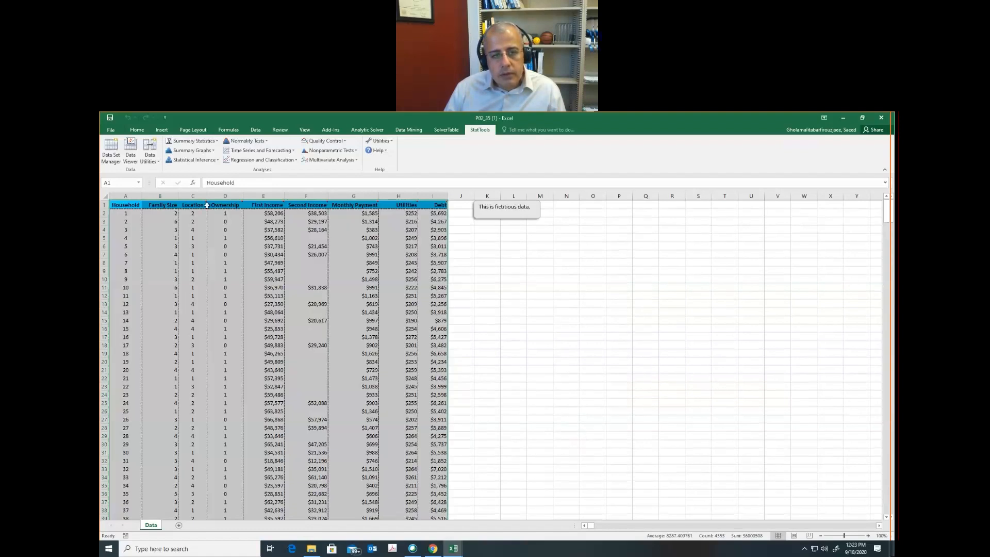
Create StatTools histograms of First Income, Second Income and Monthly Payment from Data Set #1 with the automatic bin settings.
{"action": "left_click", "coordinate": [209, 151]}
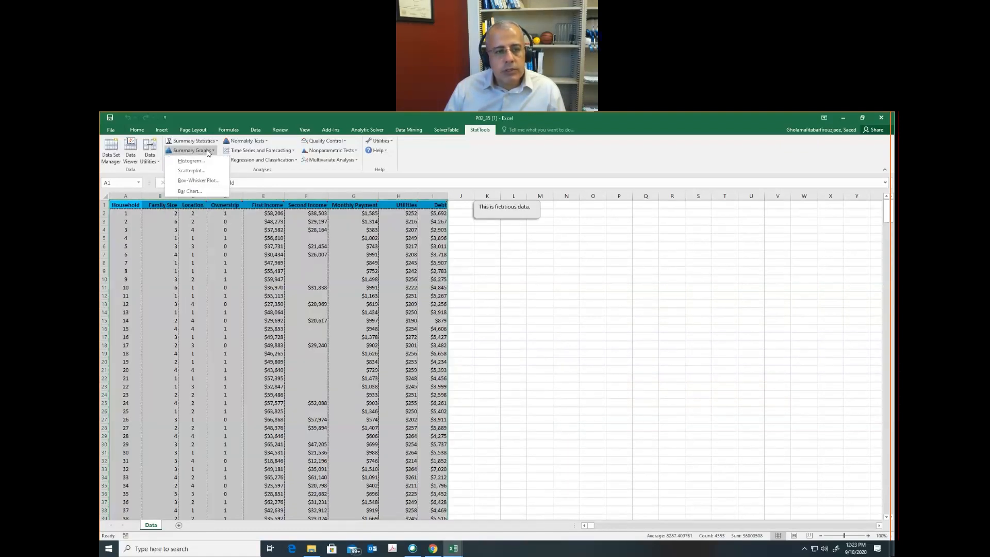
{"action": "left_click", "coordinate": [200, 163]}
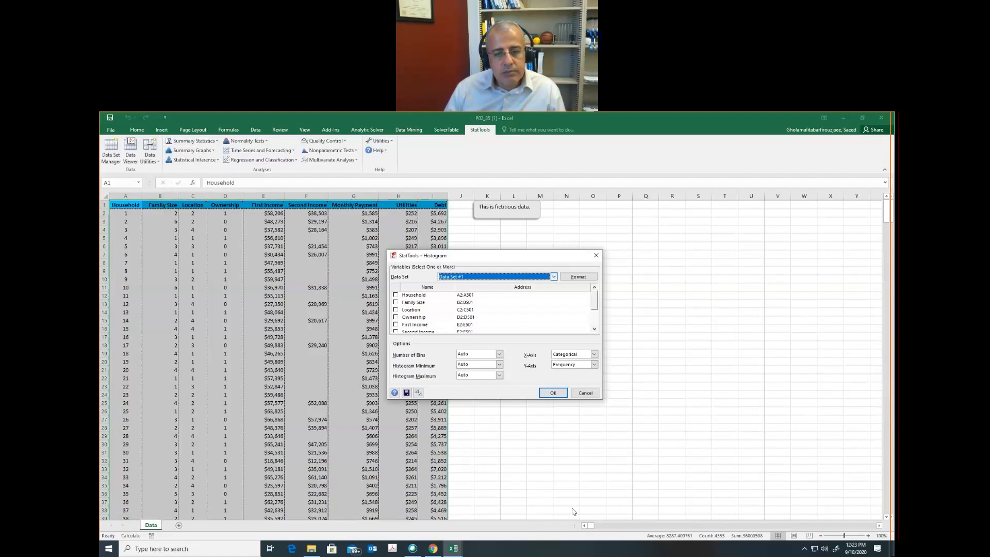
{"action": "left_click", "coordinate": [594, 330]}
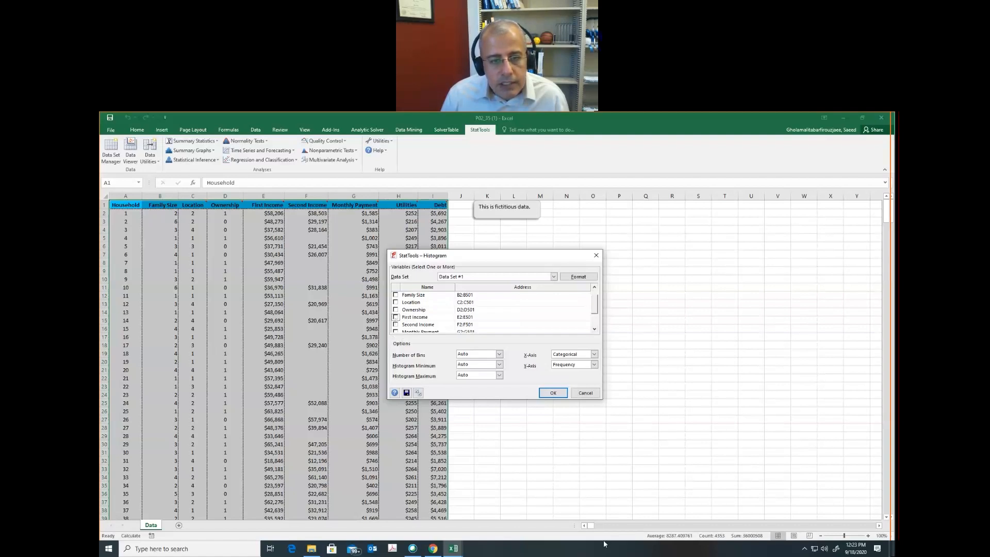
{"action": "left_click", "coordinate": [396, 325]}
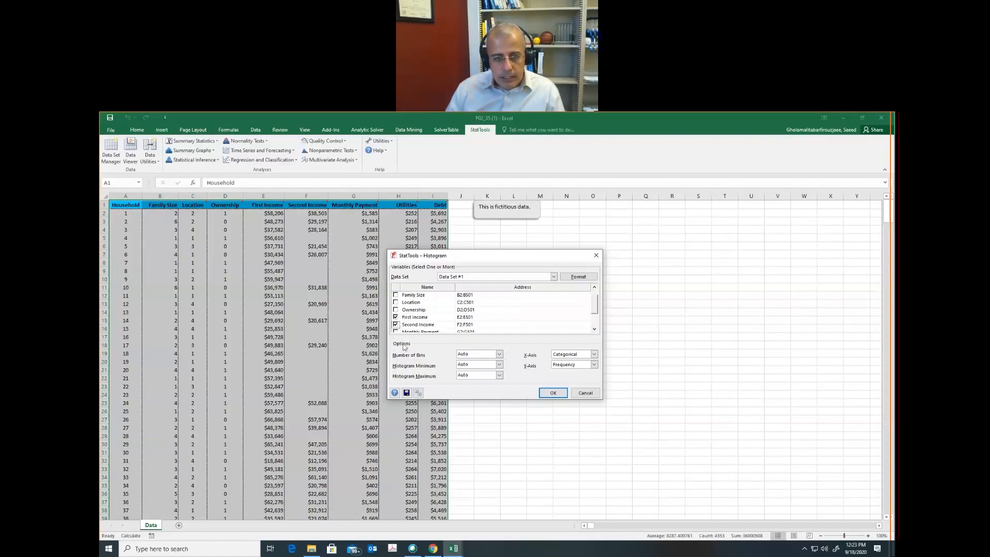
{"action": "scroll", "coordinate": [397, 332], "scroll_direction": "down", "scroll_amount": 1}
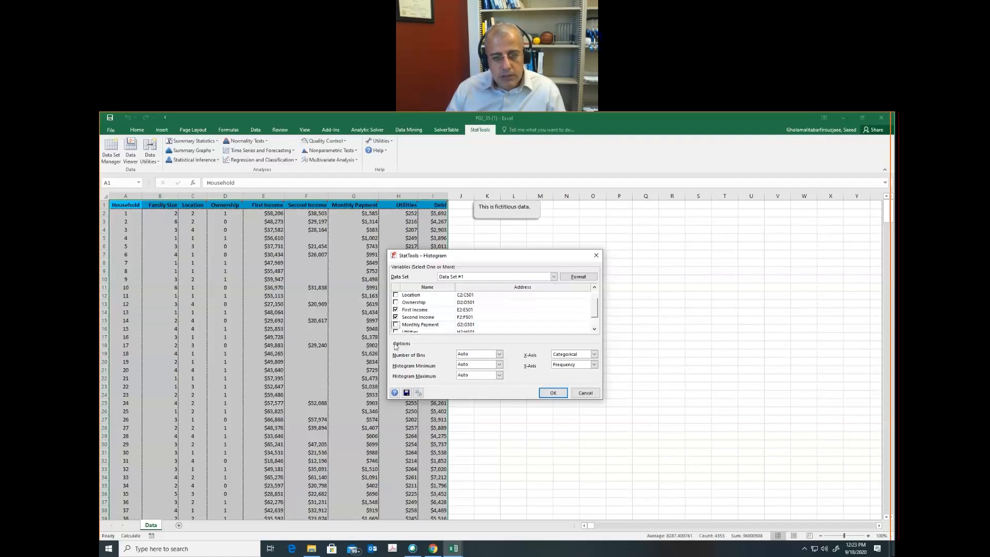
{"action": "left_click", "coordinate": [396, 325]}
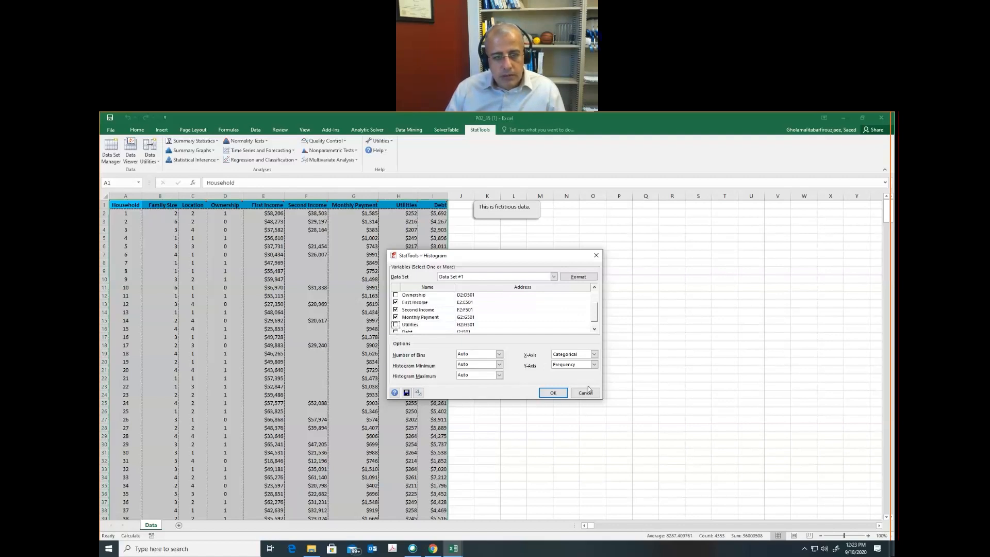
{"action": "left_click", "coordinate": [552, 393]}
{"action": "left_click", "coordinate": [524, 358]}
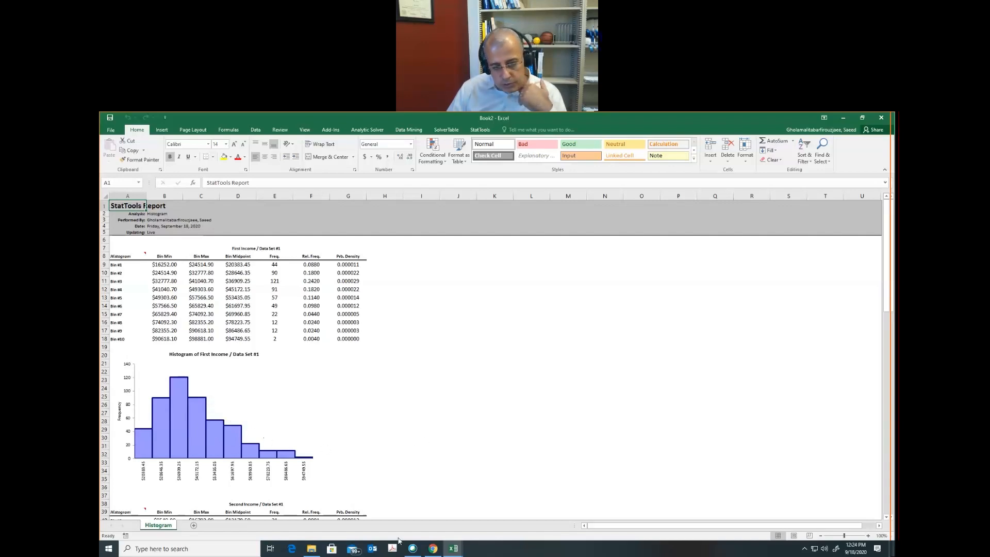
Review the First Income, Second Income and Monthly Payment histograms, and check part d of question 2 in Chrome.
{"action": "scroll", "coordinate": [301, 436], "scroll_direction": "down", "scroll_amount": 9}
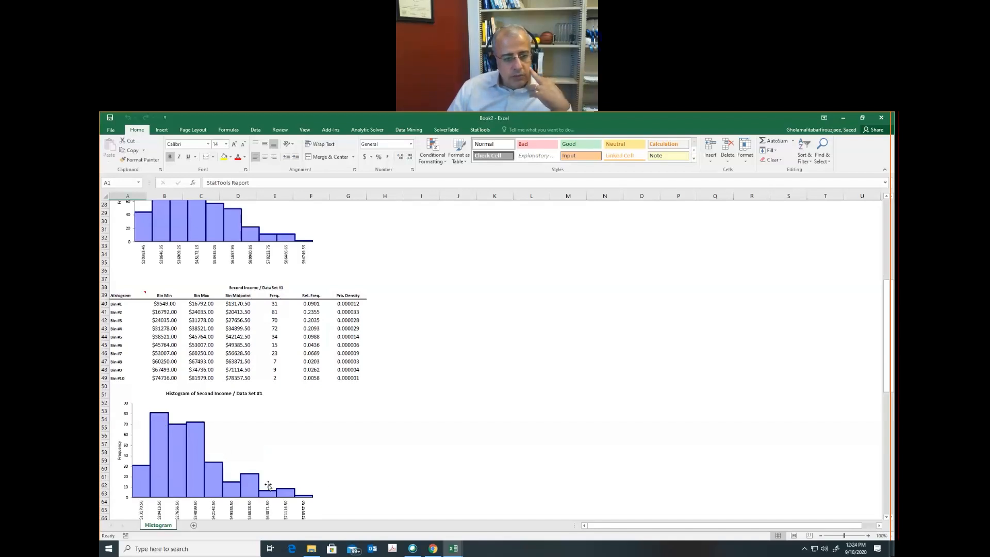
{"action": "scroll", "coordinate": [339, 418], "scroll_direction": "down", "scroll_amount": 4}
{"action": "scroll", "coordinate": [338, 418], "scroll_direction": "down", "scroll_amount": 9}
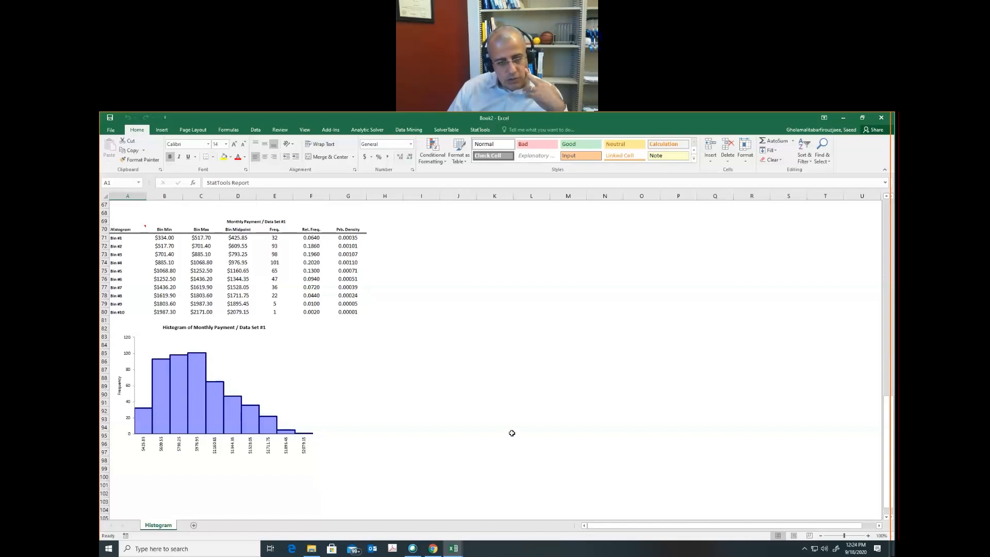
{"action": "key", "text": "alt+Tab"}
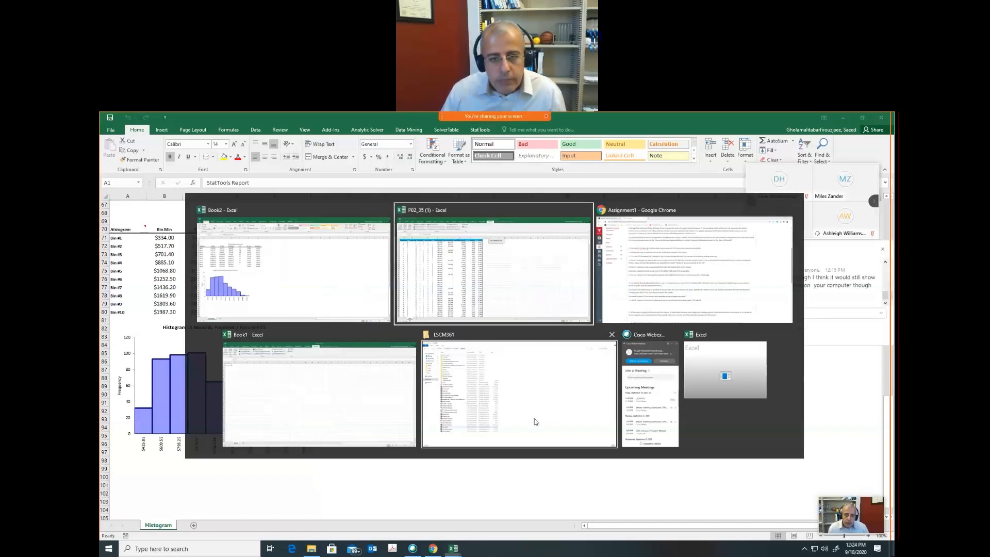
{"action": "key", "text": "alt+Tab"}
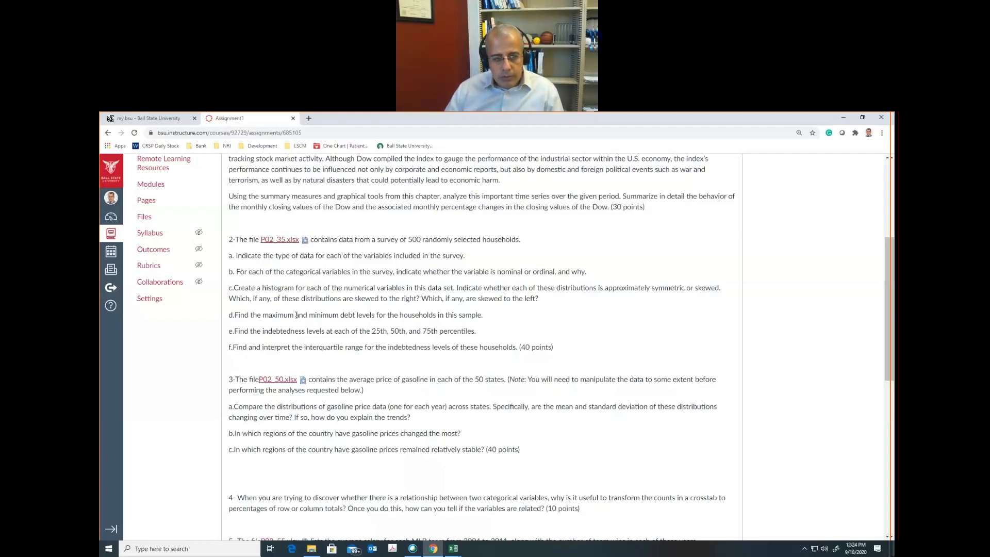
{"action": "double_click", "coordinate": [342, 315]}
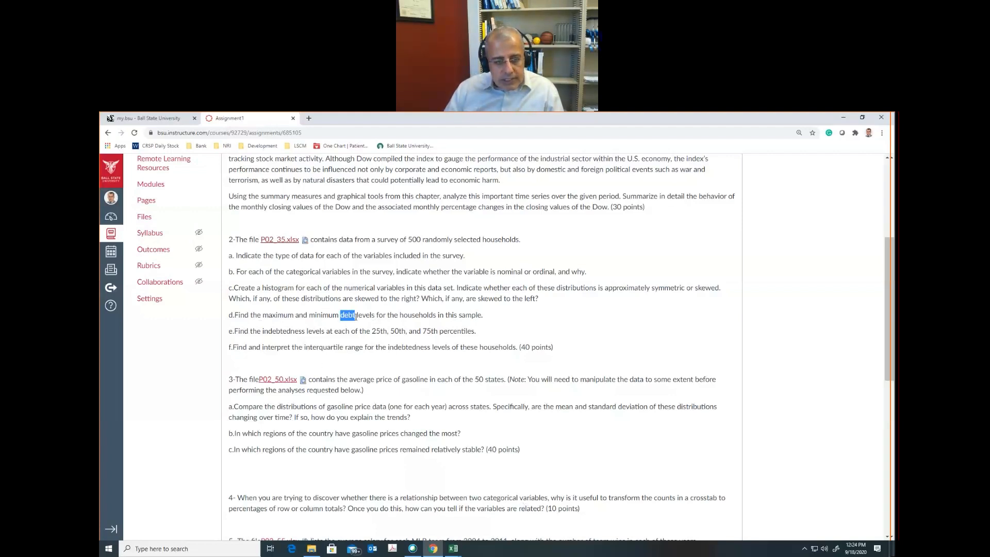
Return to the P02_35 workbook in Excel and start a StatTools one-variable summary with Debt as the variable.
{"action": "key", "text": "alt+Tab"}
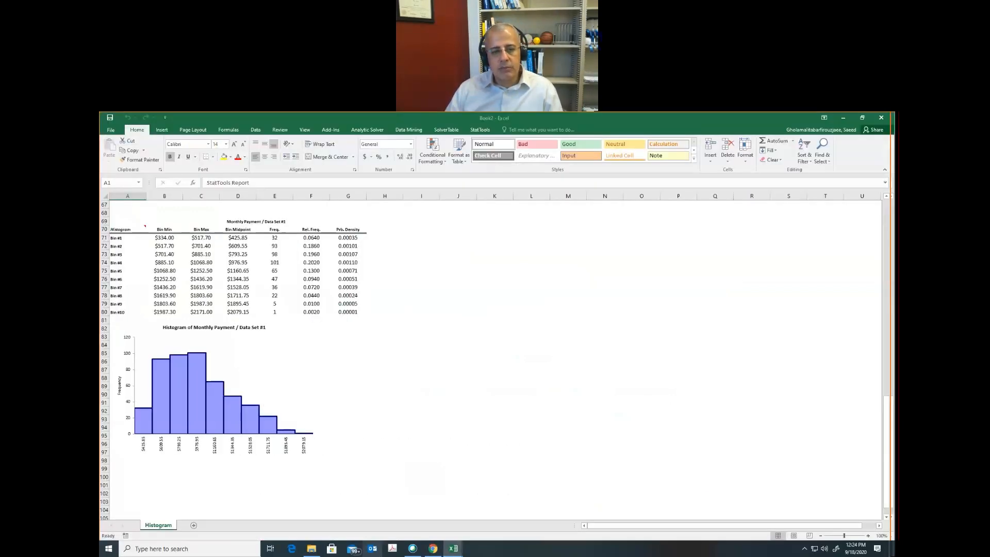
{"action": "key", "text": "alt+Tab"}
{"action": "key", "text": "alt+Tab"}
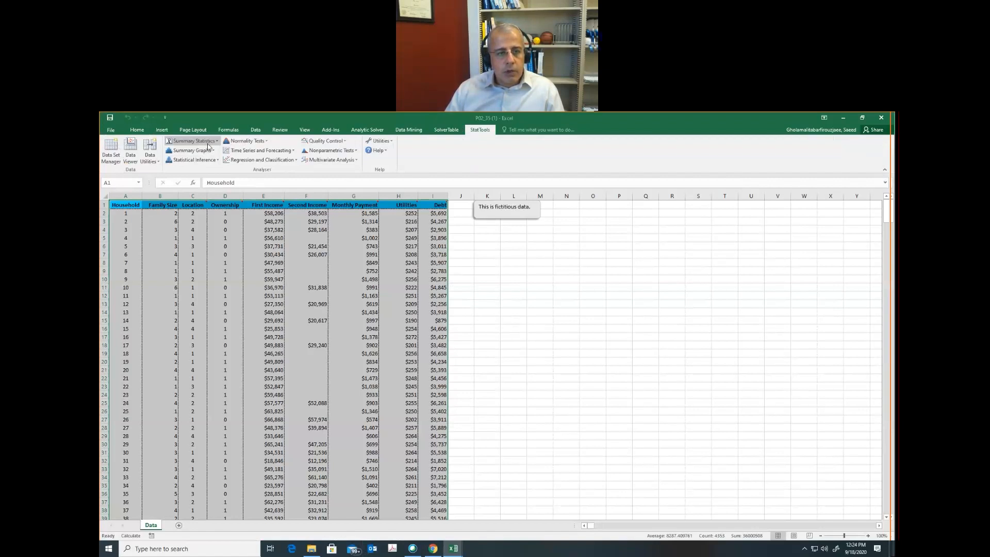
{"action": "left_click", "coordinate": [209, 147]}
{"action": "left_click", "coordinate": [206, 151]}
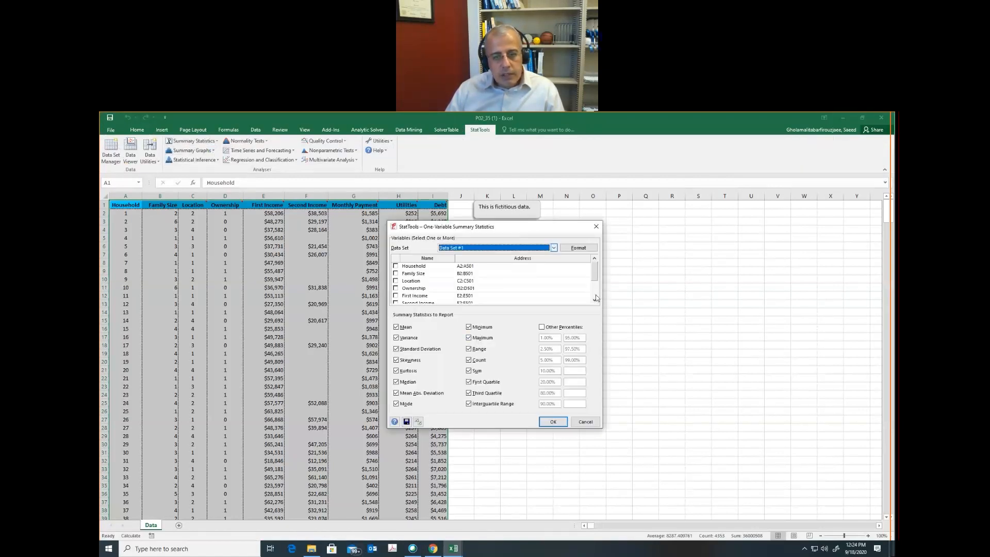
{"action": "scroll", "coordinate": [594, 299], "scroll_direction": "down", "scroll_amount": 2}
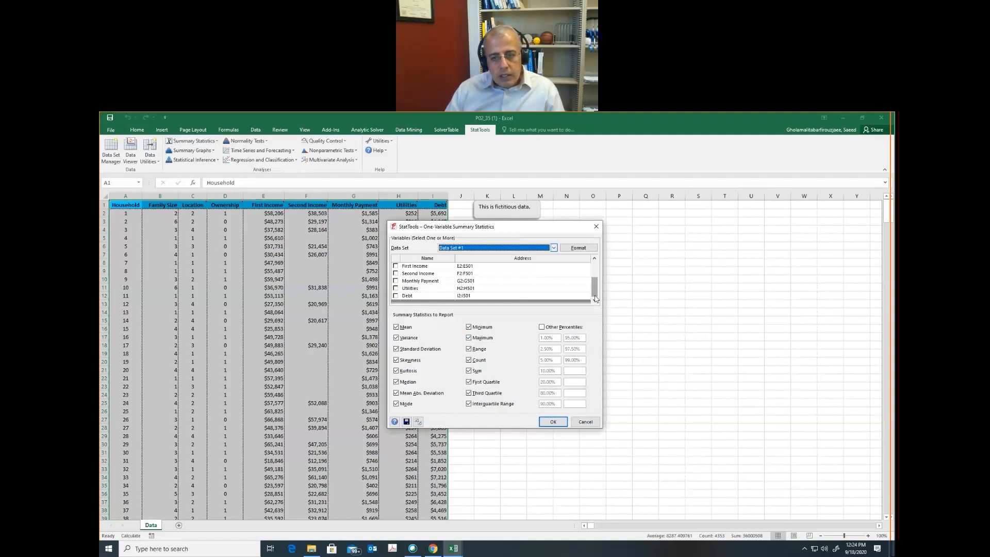
{"action": "left_click", "coordinate": [395, 296]}
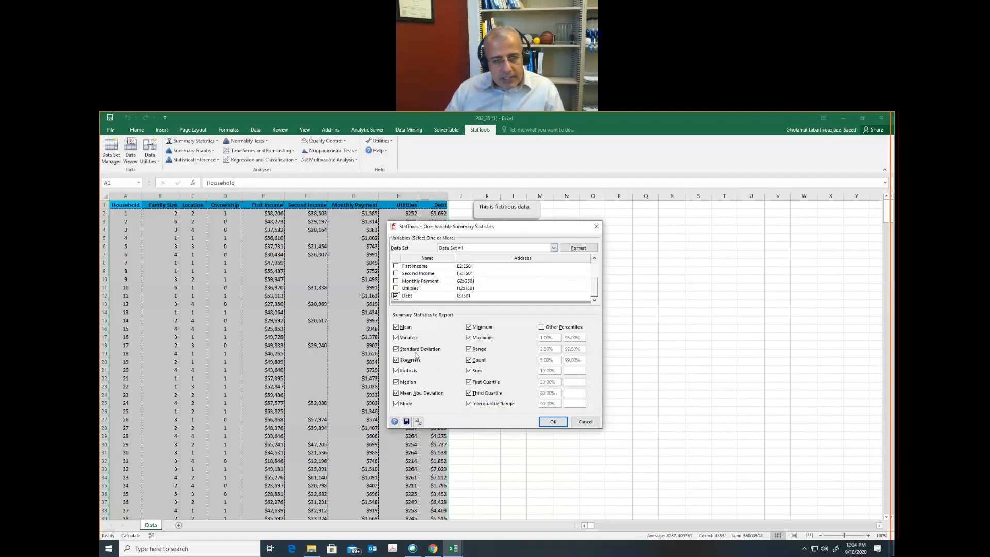
Limit the summary statistics to Minimum and Maximum and generate the one-variable report for Debt.
{"action": "left_click", "coordinate": [397, 326]}
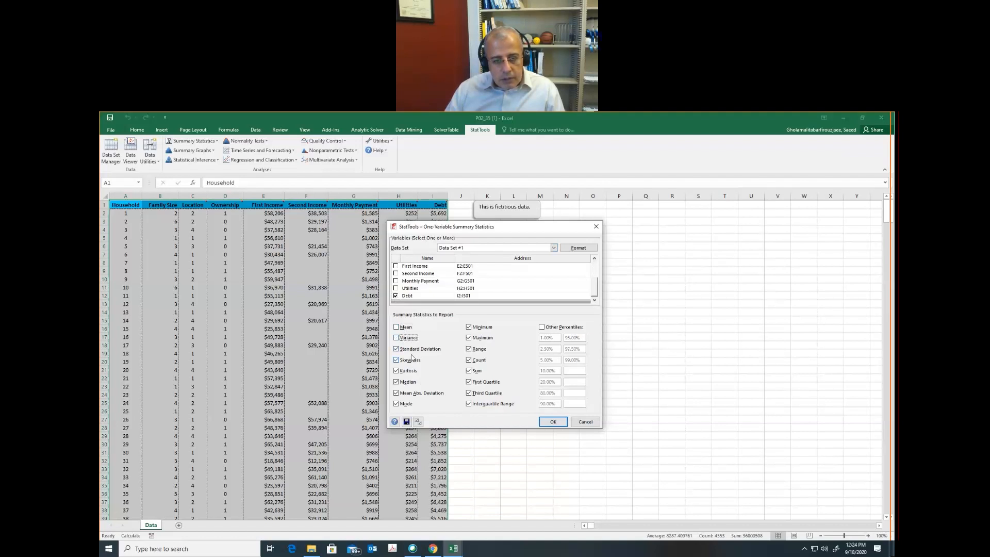
{"action": "left_click", "coordinate": [411, 349]}
{"action": "left_click", "coordinate": [411, 360]}
{"action": "left_click", "coordinate": [411, 371]}
{"action": "left_click", "coordinate": [409, 382]}
{"action": "left_click", "coordinate": [410, 393]}
{"action": "left_click", "coordinate": [408, 404]}
{"action": "left_click", "coordinate": [477, 404]}
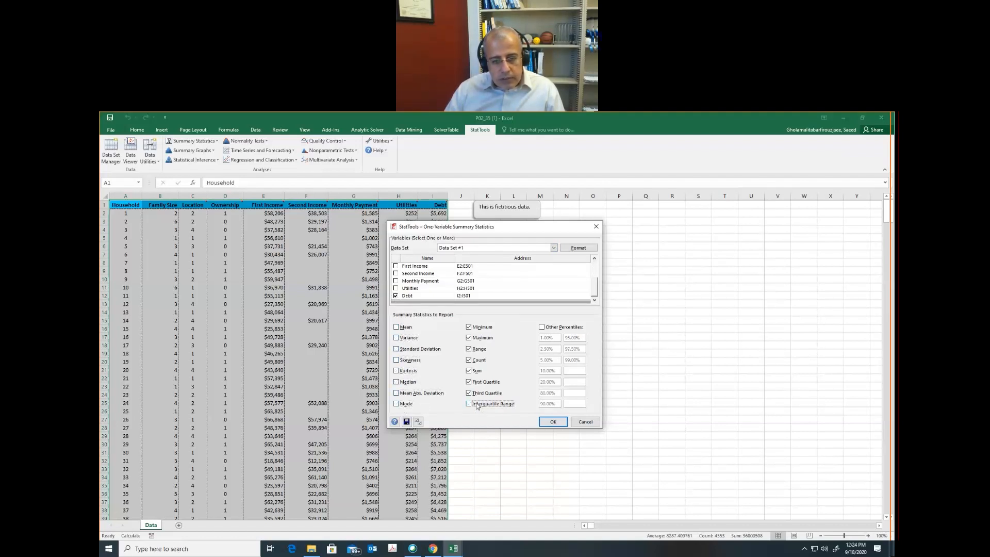
{"action": "left_click", "coordinate": [483, 382]}
{"action": "left_click", "coordinate": [483, 393]}
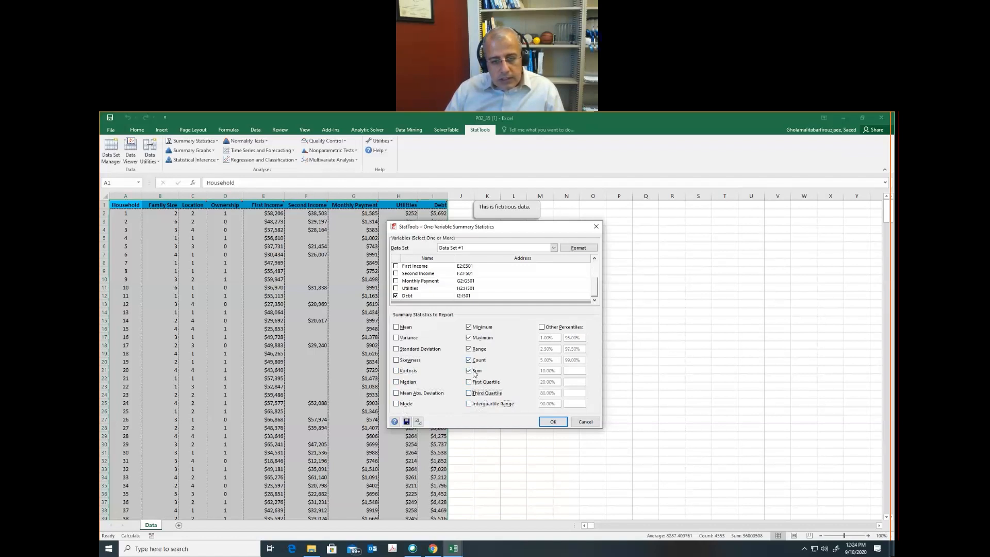
{"action": "left_click", "coordinate": [474, 371]}
{"action": "left_click", "coordinate": [476, 360]}
{"action": "left_click", "coordinate": [477, 350]}
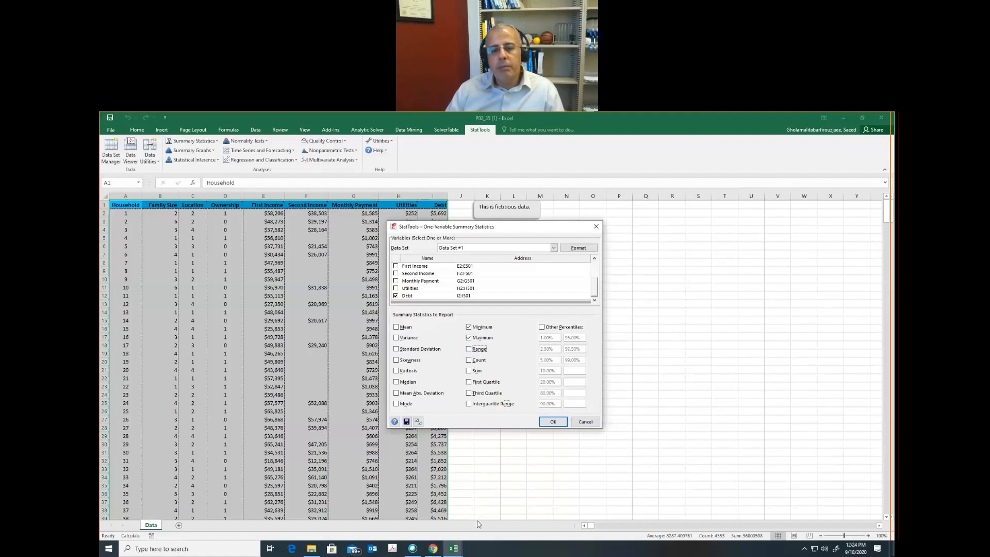
{"action": "left_click", "coordinate": [552, 422]}
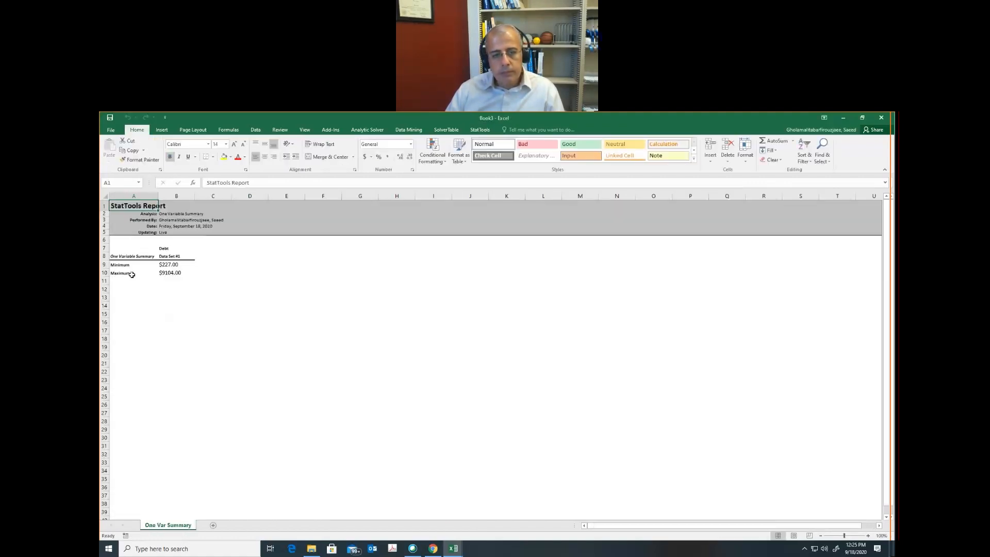
Inspect the Debt minimum and maximum cells in the report, and read parts e and f of question 2 in Chrome.
{"action": "left_click", "coordinate": [167, 265]}
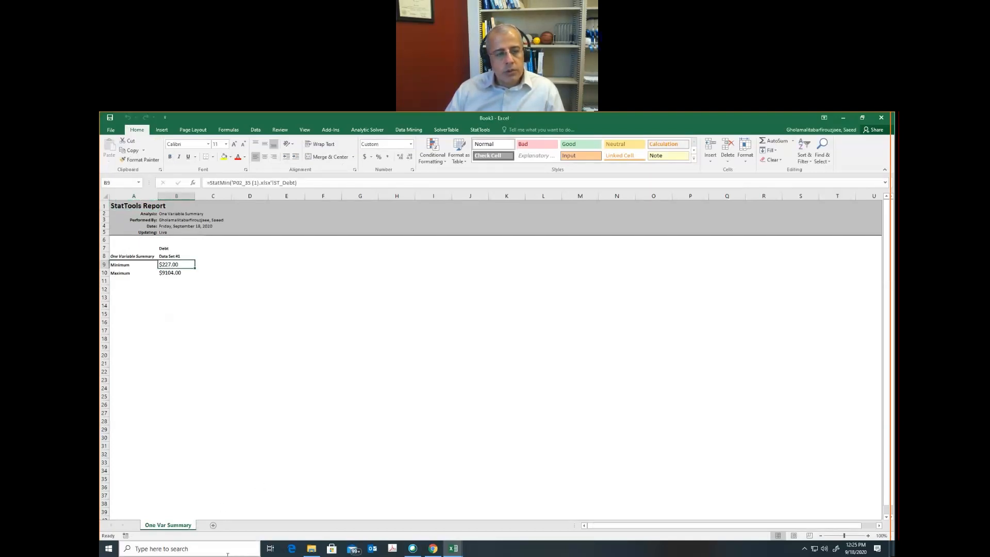
{"action": "scroll", "coordinate": [141, 320], "scroll_direction": "down", "scroll_amount": 2}
{"action": "left_click", "coordinate": [173, 229]}
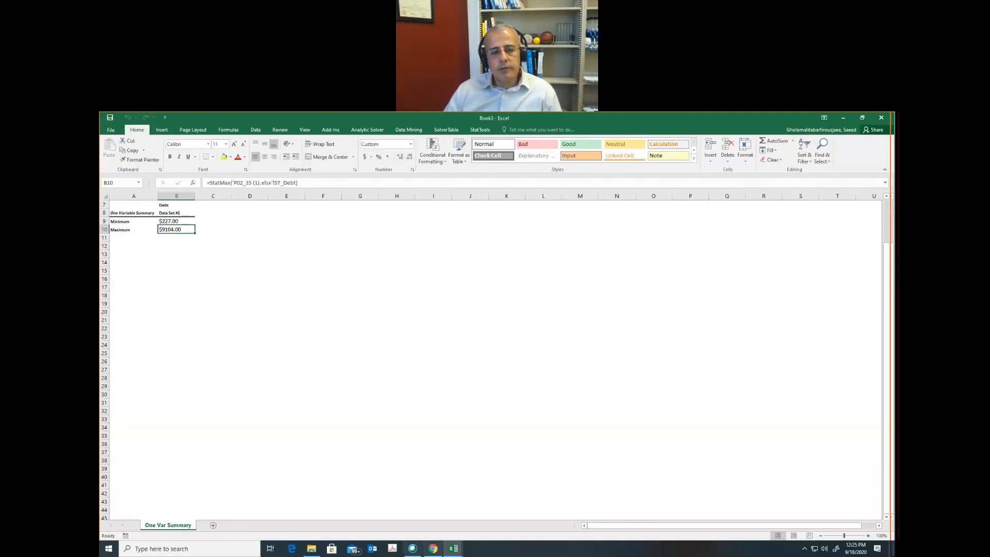
{"action": "left_click", "coordinate": [412, 549]}
{"action": "left_click", "coordinate": [433, 548]}
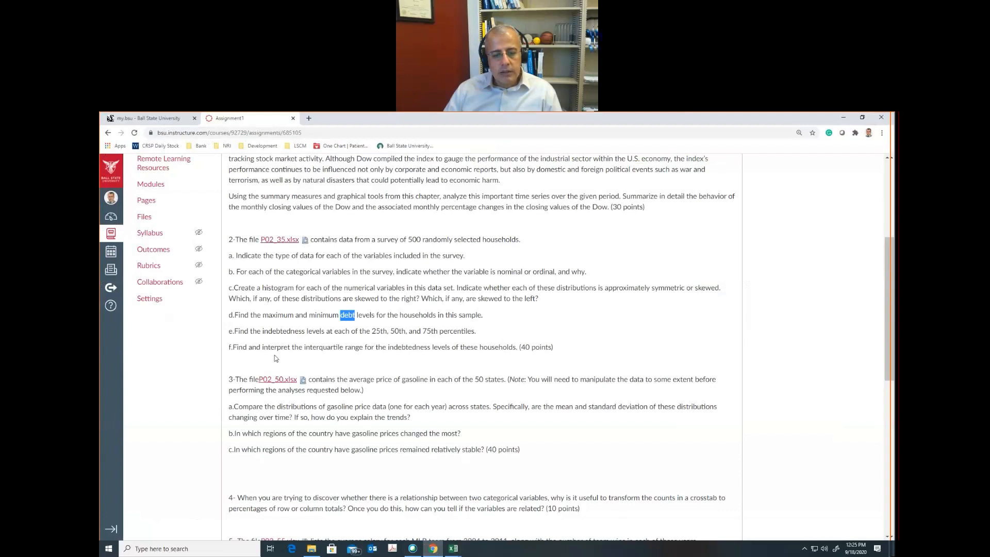
{"action": "left_click", "coordinate": [257, 354]}
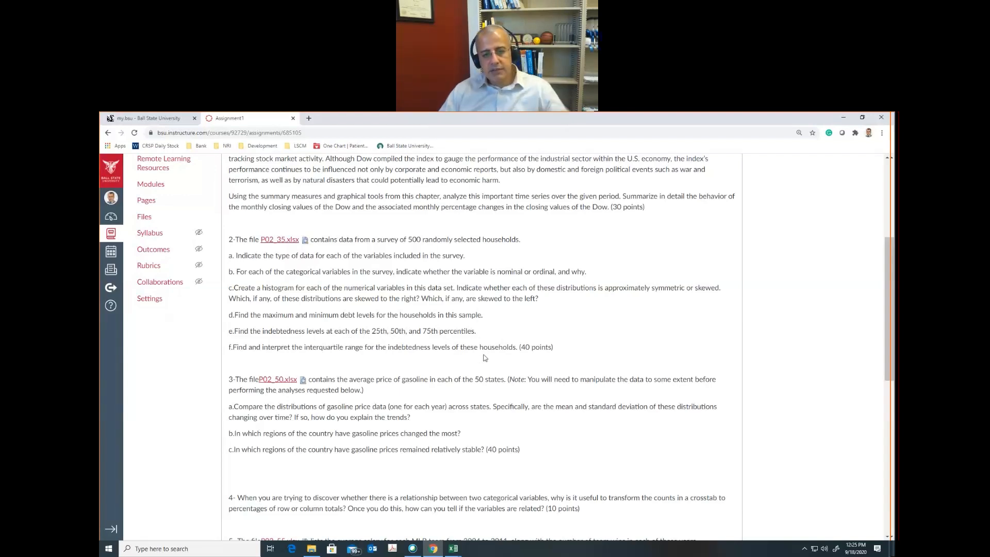
Back in the P02_35 workbook, start another one-variable summary and include First Quartile and Third Quartile.
{"action": "key", "text": "alt+Tab"}
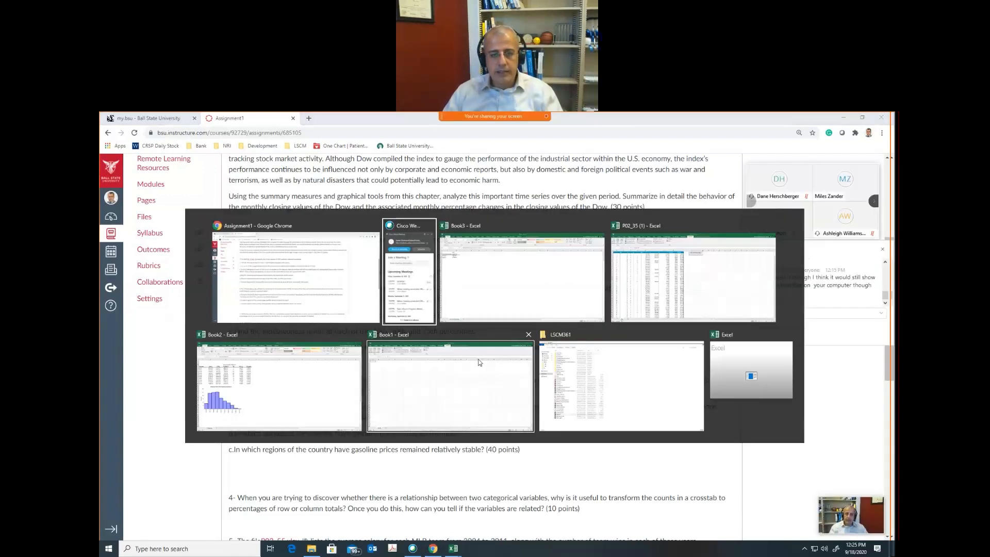
{"action": "key", "text": "alt+Tab"}
{"action": "key", "text": "alt+Tab"}
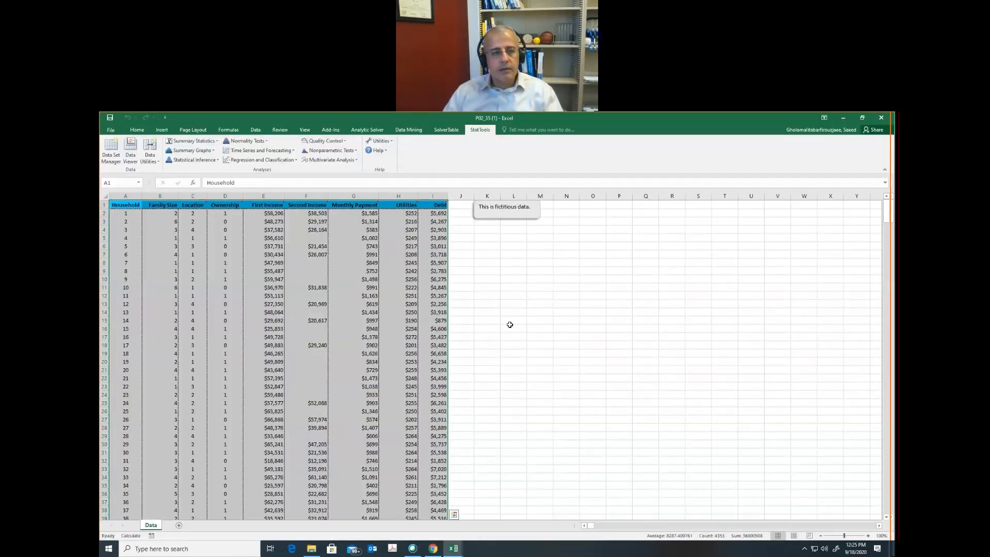
{"action": "left_click", "coordinate": [204, 152]}
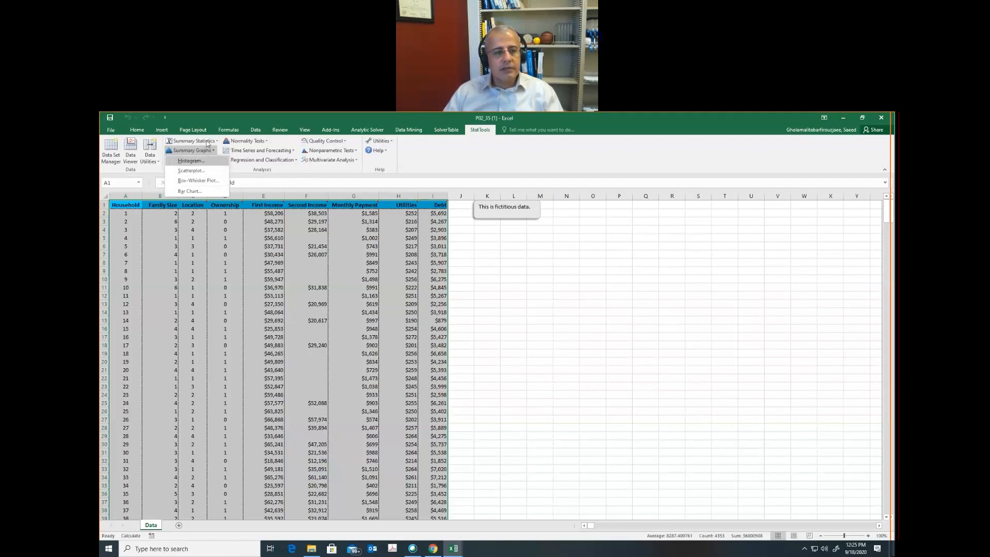
{"action": "left_click", "coordinate": [211, 149]}
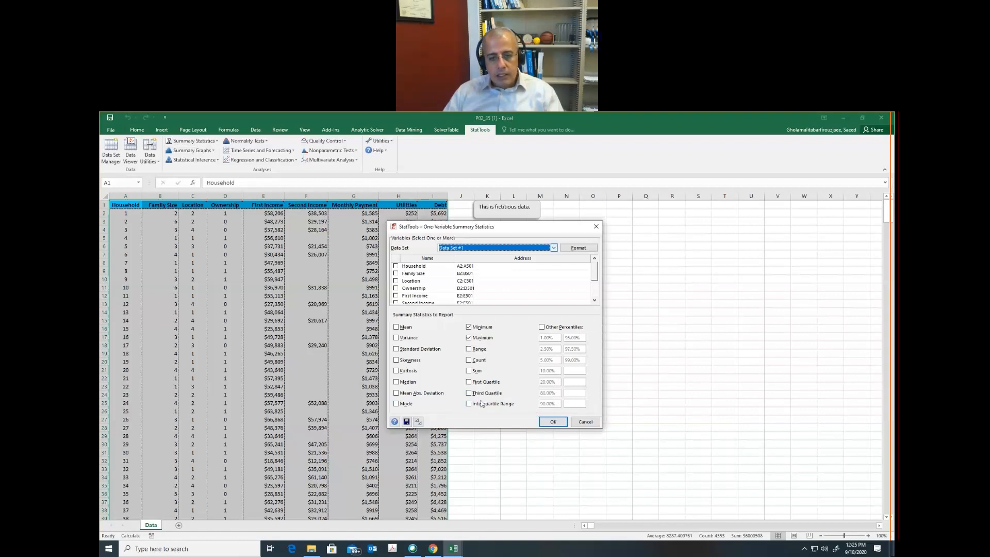
{"action": "left_click", "coordinate": [486, 382]}
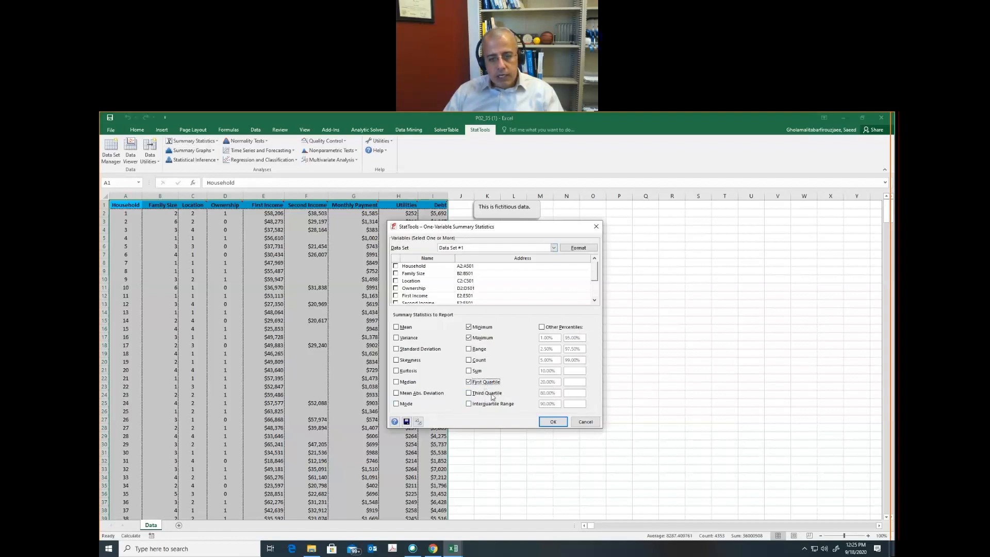
{"action": "left_click", "coordinate": [487, 393]}
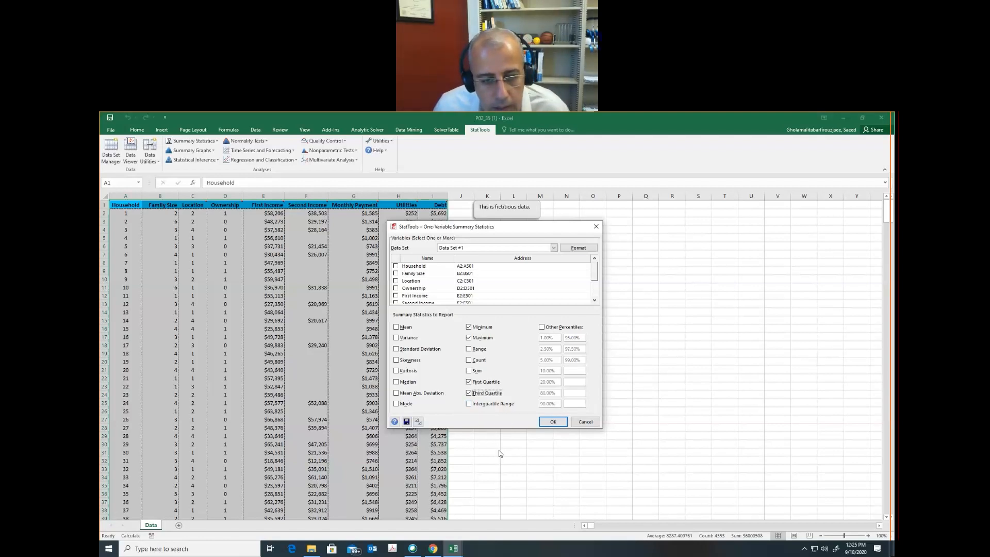
Recheck question 2 in Chrome, exclude Minimum and Maximum from the summary, and generate the Debt report with the first and third quartiles.
{"action": "key", "text": "alt+Tab"}
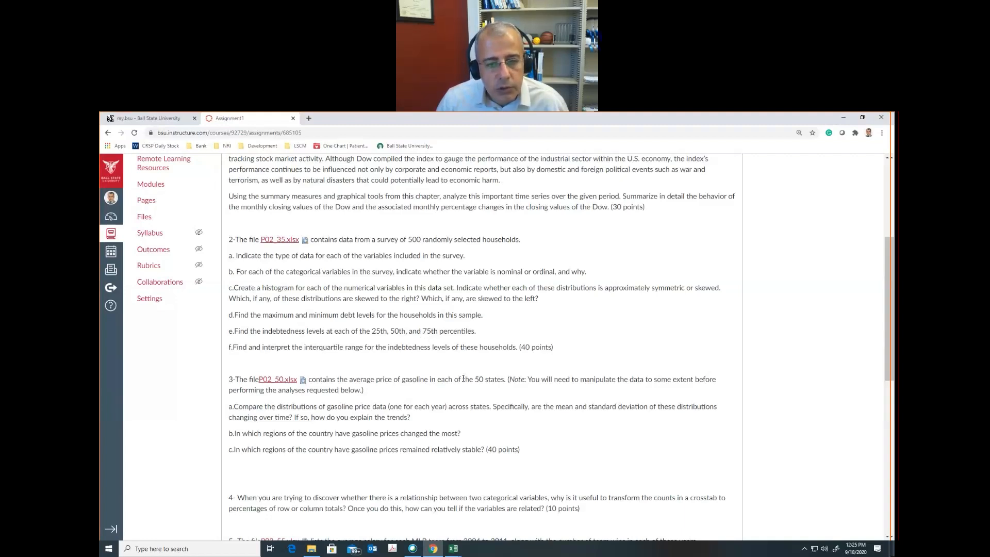
{"action": "key", "text": "alt+Tab"}
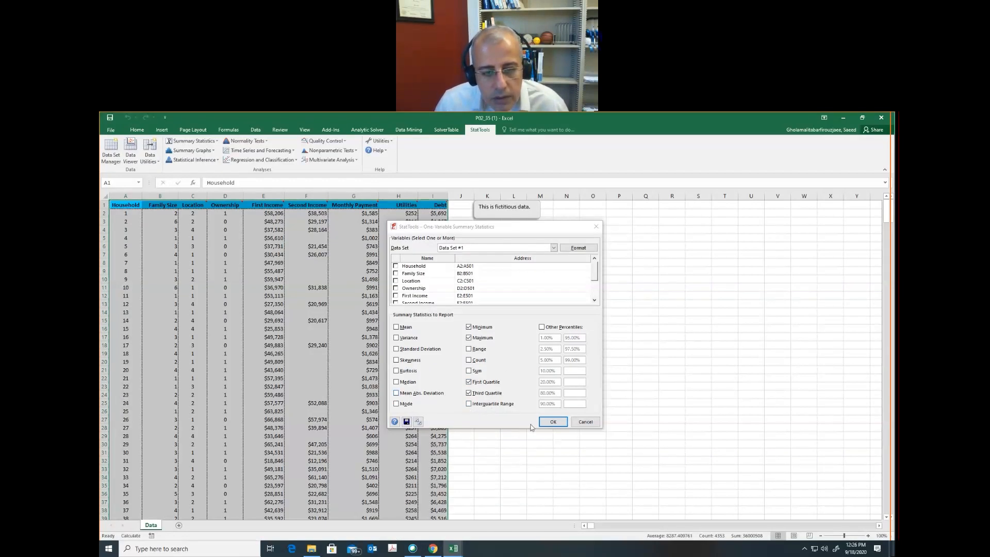
{"action": "left_click", "coordinate": [481, 327]}
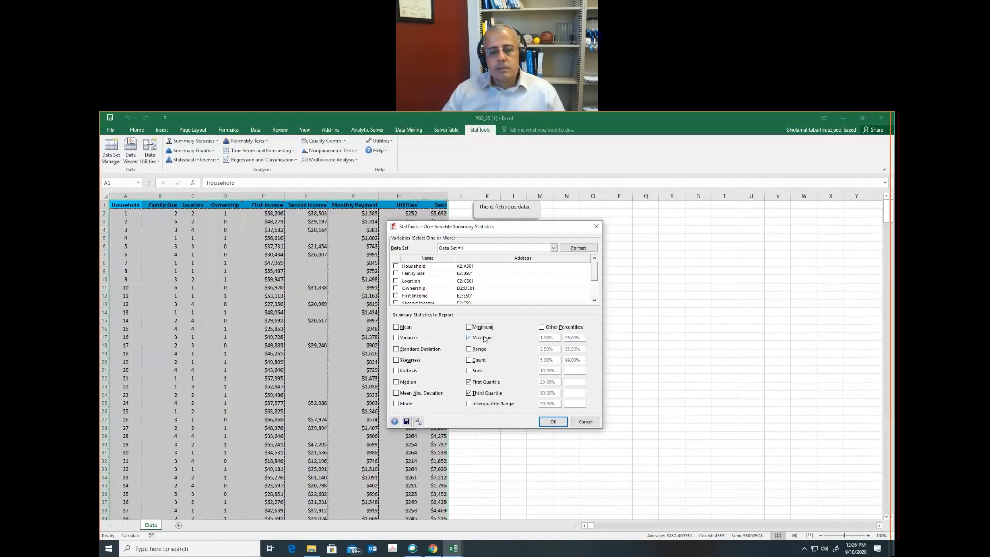
{"action": "left_click", "coordinate": [482, 337]}
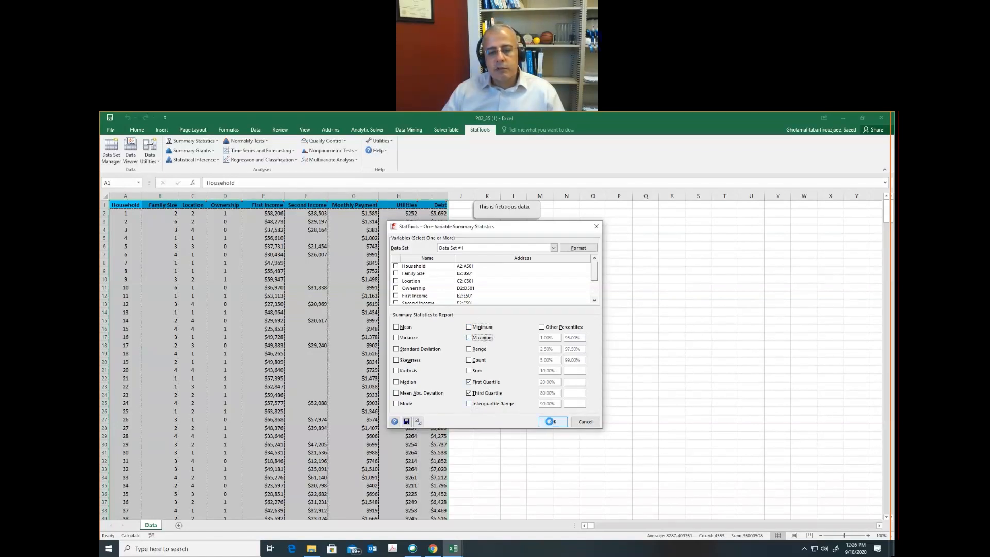
{"action": "left_click", "coordinate": [552, 422]}
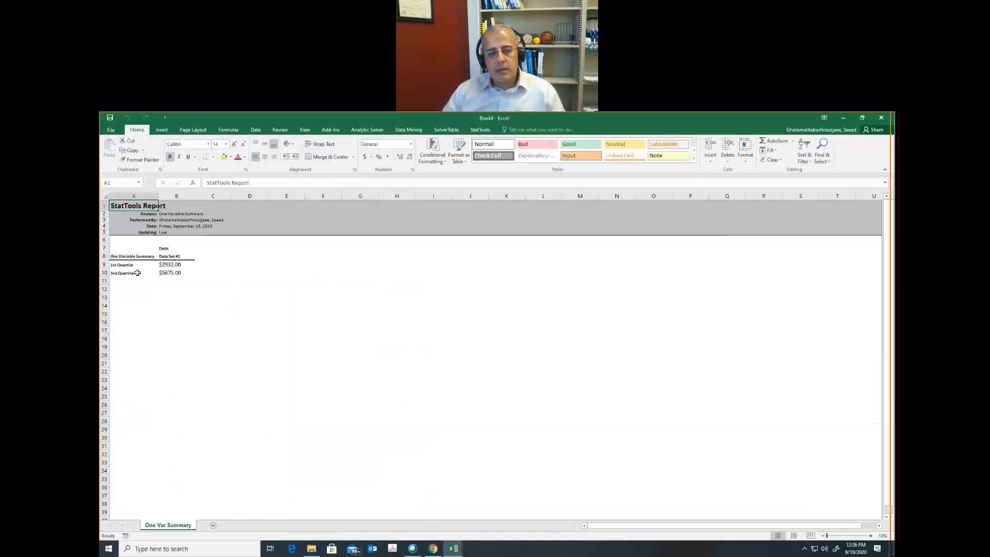
{"action": "left_click", "coordinate": [161, 263]}
{"action": "left_click", "coordinate": [163, 281]}
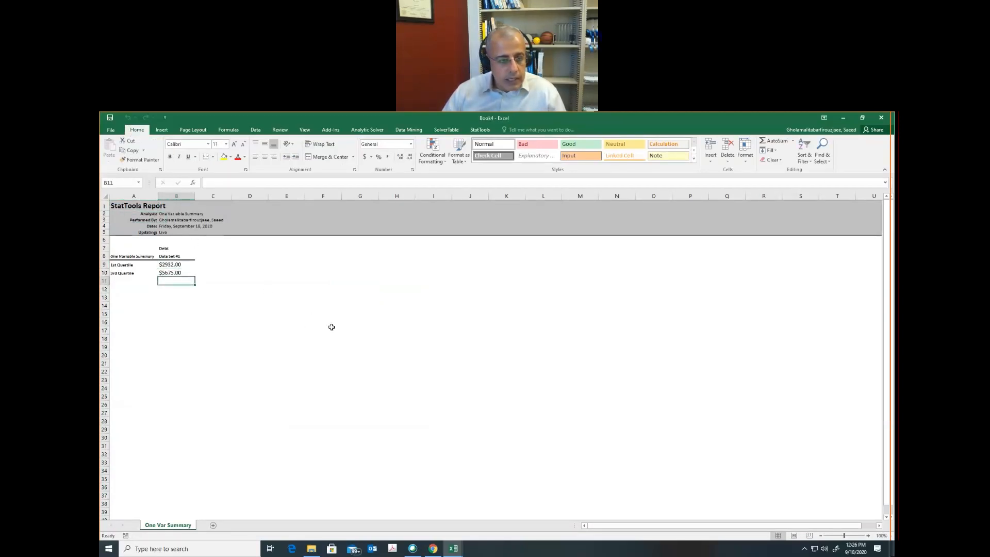
Start another one-variable summary in the P02_35 workbook, include Other Percentiles and set the first percentile to 25%.
{"action": "key", "text": "alt+Tab"}
{"action": "left_click", "coordinate": [194, 141]}
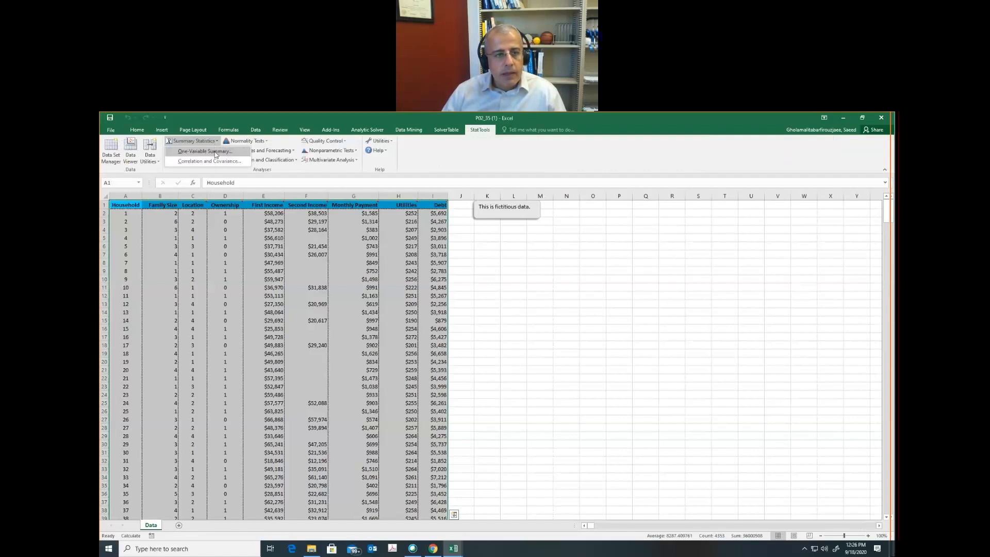
{"action": "left_click", "coordinate": [216, 154]}
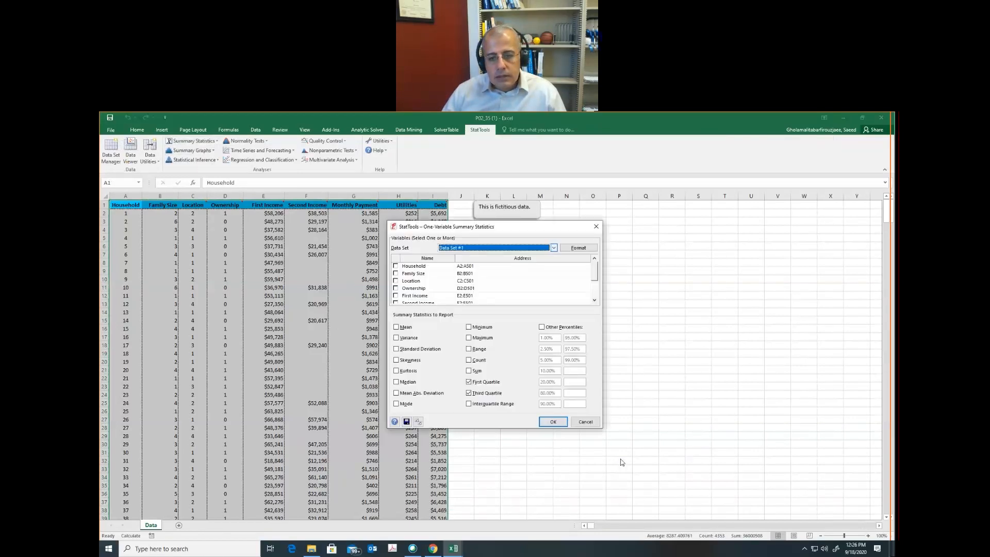
{"action": "left_click", "coordinate": [558, 329]}
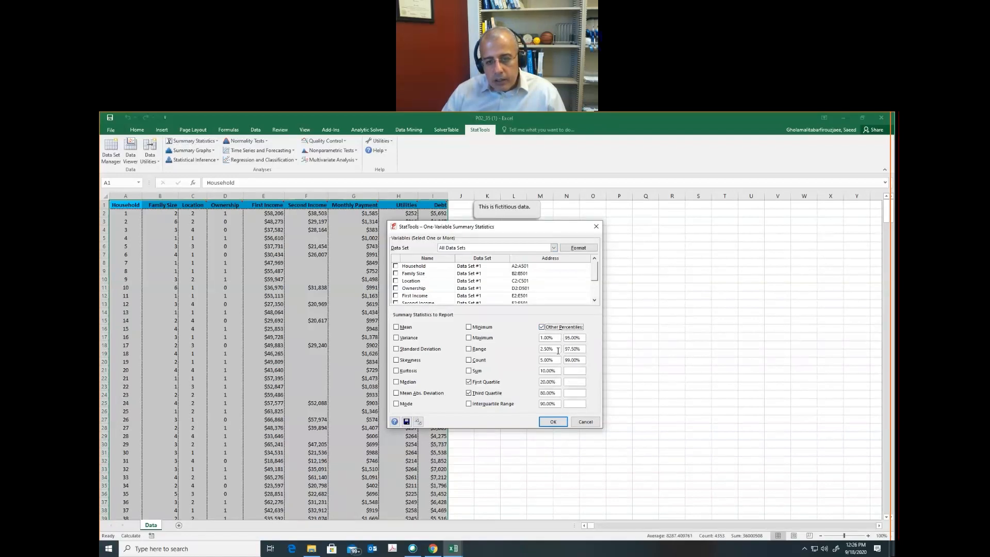
{"action": "key", "text": "Tab"}
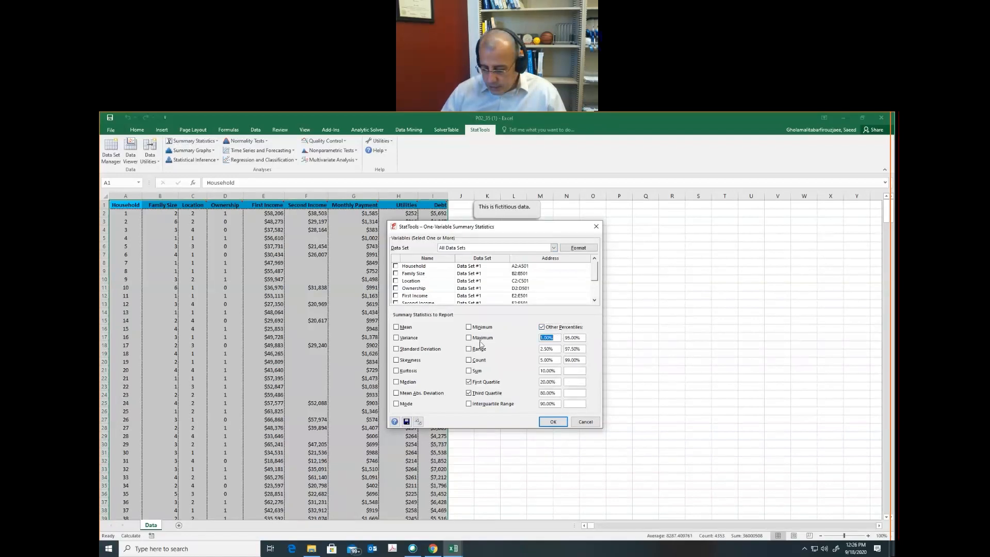
{"action": "key", "text": "Left"}
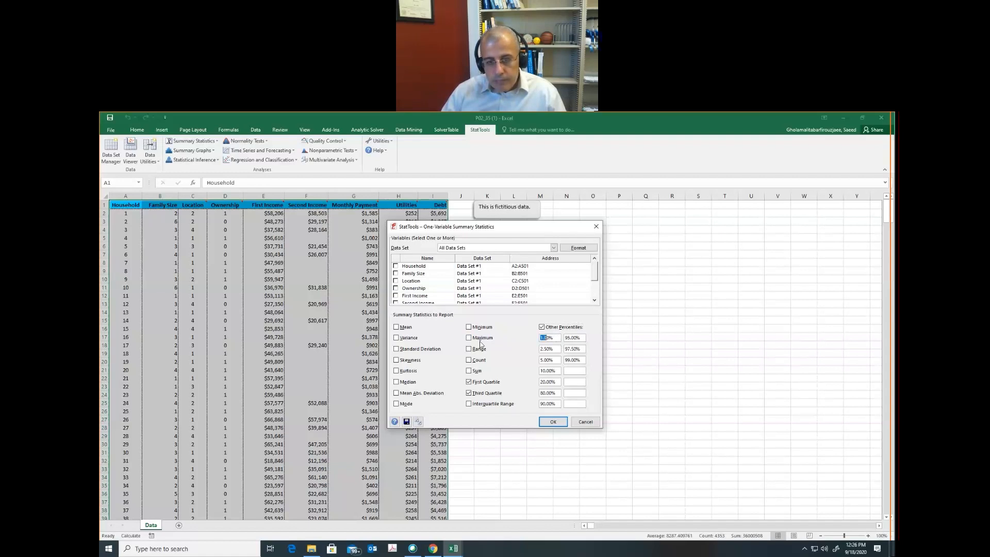
{"action": "type", "text": "25"}
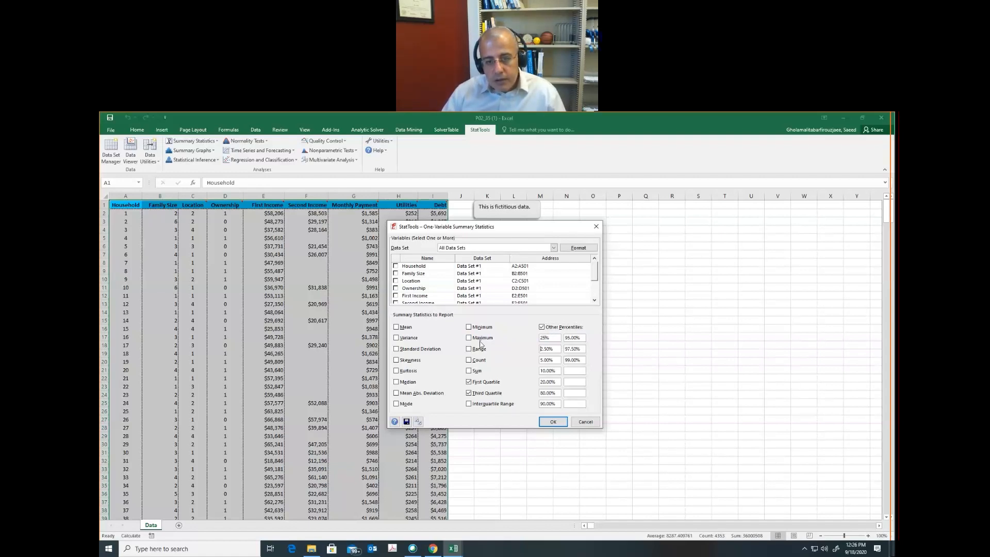
Set the second and third percentiles to 50% and 75%.
{"action": "type", "text": "50"}
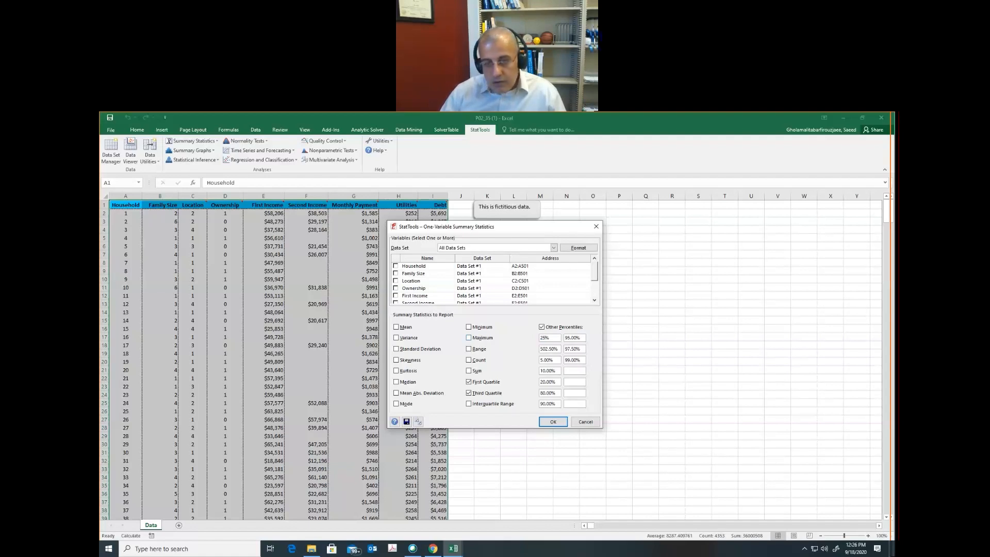
{"action": "key", "text": "Delete"}
{"action": "key", "text": "Delete"}
{"action": "key", "text": "Delete"}
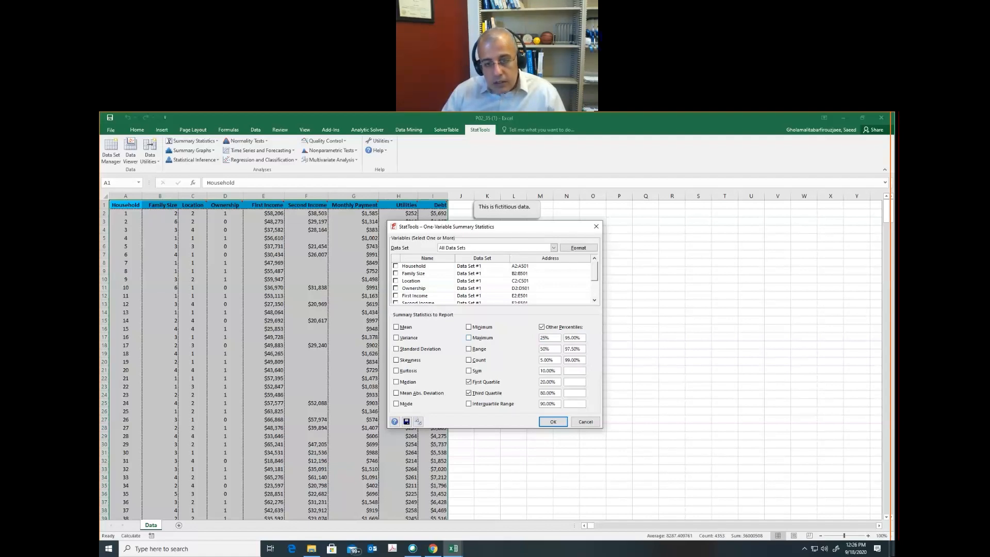
{"action": "key", "text": "Delete"}
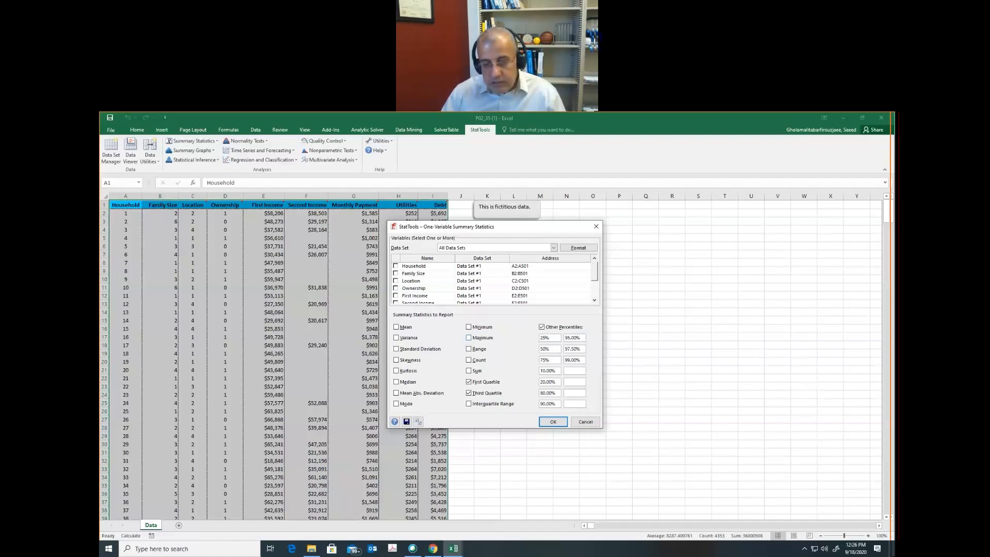
Clear all remaining default percentile entries, leaving only 25%, 50% and 75%.
{"action": "key", "text": "shift+End"}
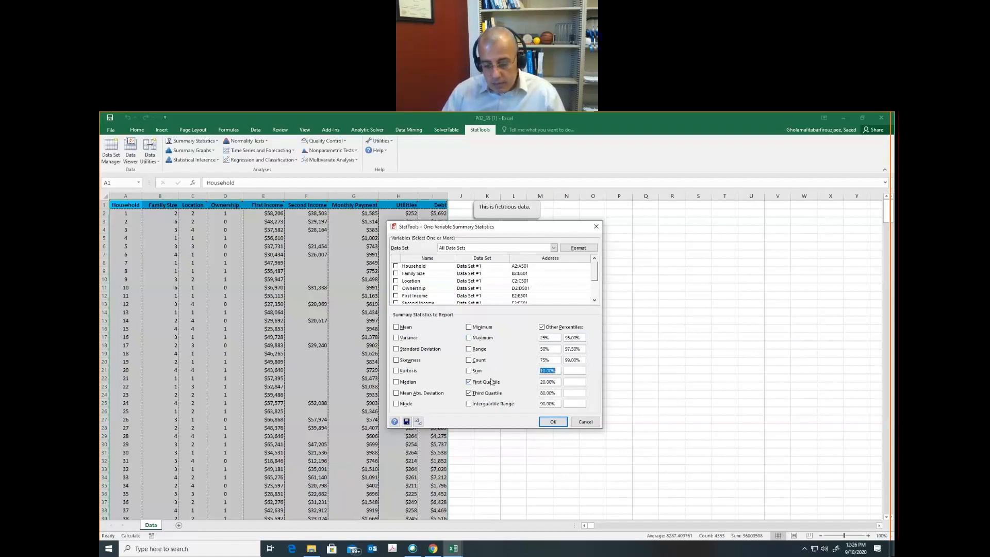
{"action": "key", "text": "Delete"}
{"action": "key", "text": "Tab"}
{"action": "key", "text": "Delete"}
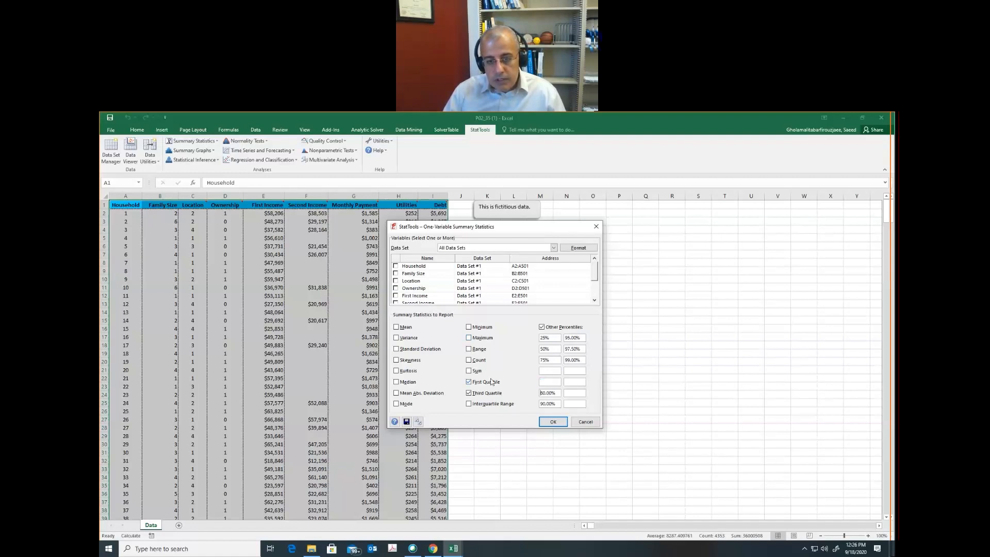
{"action": "key", "text": "shift+End"}
{"action": "key", "text": "Delete"}
{"action": "key", "text": "shift+End"}
{"action": "key", "text": "Delete"}
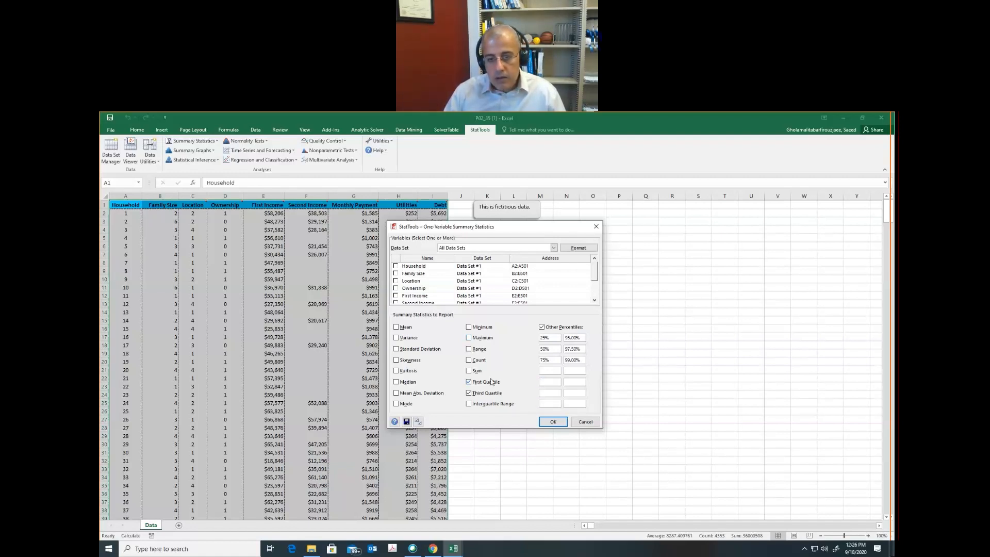
{"action": "key", "text": "shift+End"}
{"action": "key", "text": "Delete"}
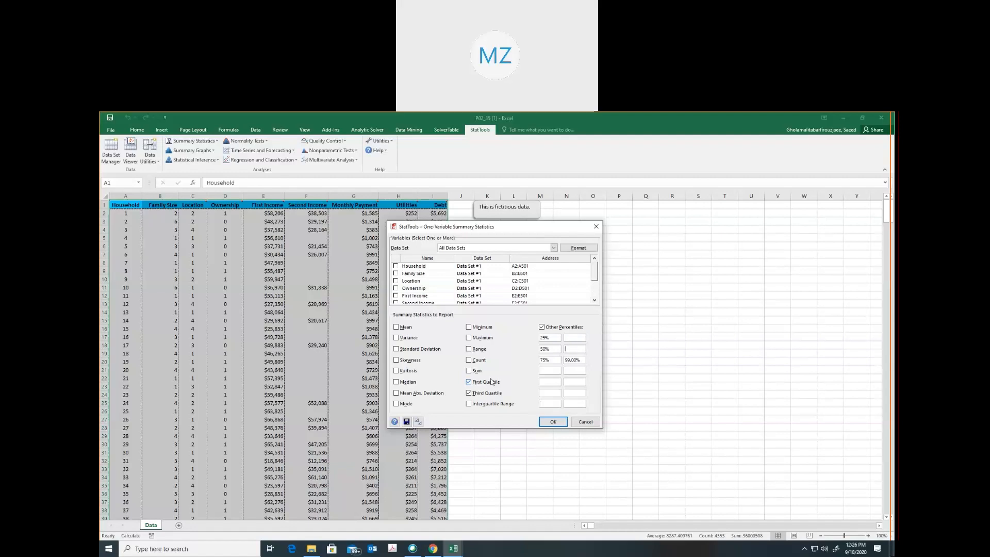
{"action": "key", "text": "shift+End"}
{"action": "key", "text": "Delete"}
Exclude First Quartile and Third Quartile, generate the Debt percentile report and select its three percentile values.
{"action": "left_click", "coordinate": [485, 382]}
{"action": "left_click", "coordinate": [487, 393]}
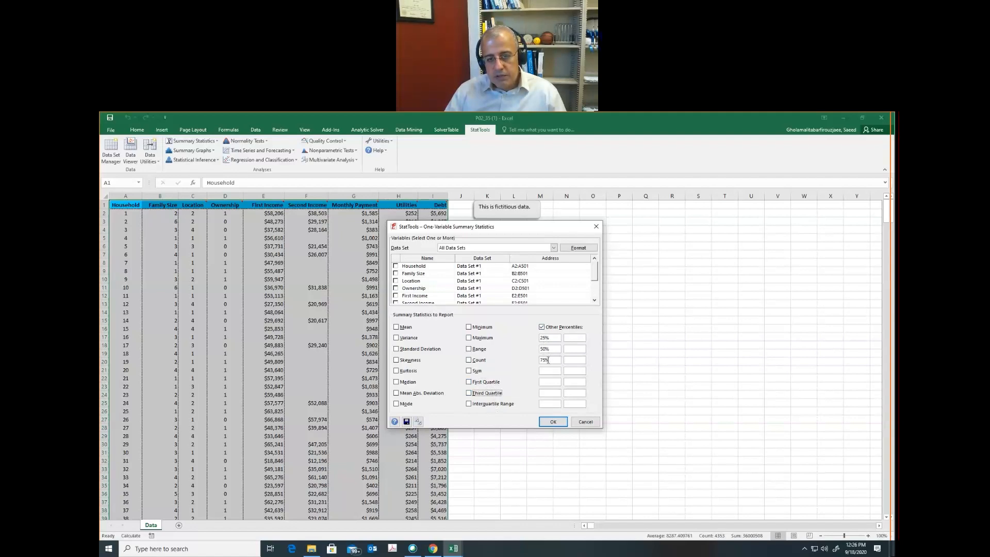
{"action": "left_click", "coordinate": [560, 423]}
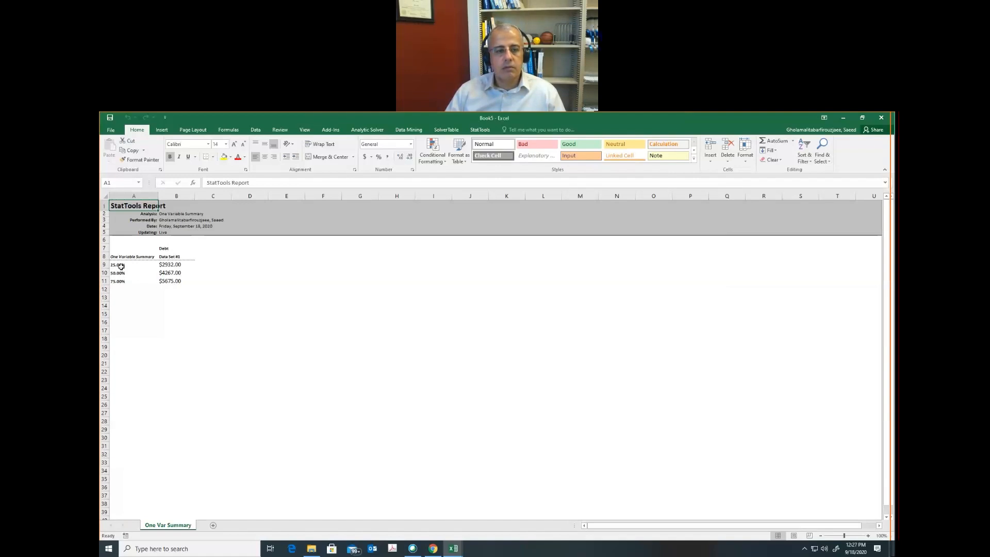
{"action": "left_click", "coordinate": [171, 264]}
{"action": "left_click_drag", "start_coordinate": [170, 264], "coordinate": [171, 281]}
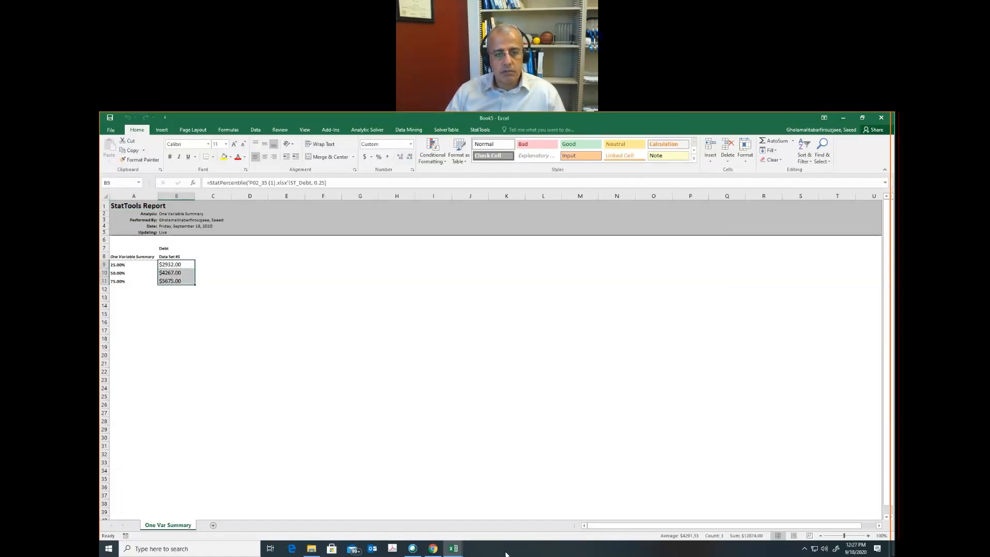
Switch to the assignment in Chrome and read the percentile and interquartile range parts of question 2.
{"action": "key", "text": "alt+Tab"}
{"action": "key", "text": "Tab"}
{"action": "key", "text": "Tab"}
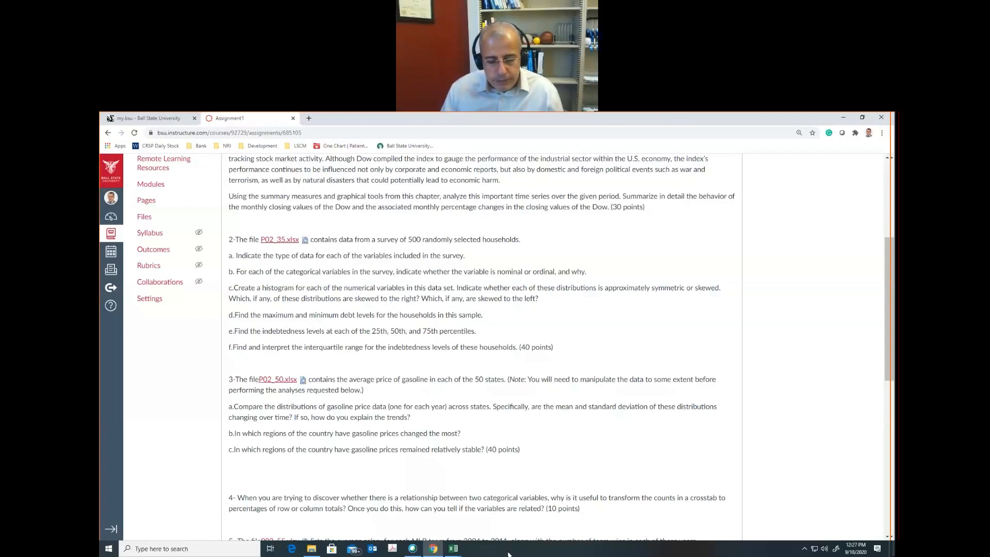
{"action": "double_click", "coordinate": [392, 334]}
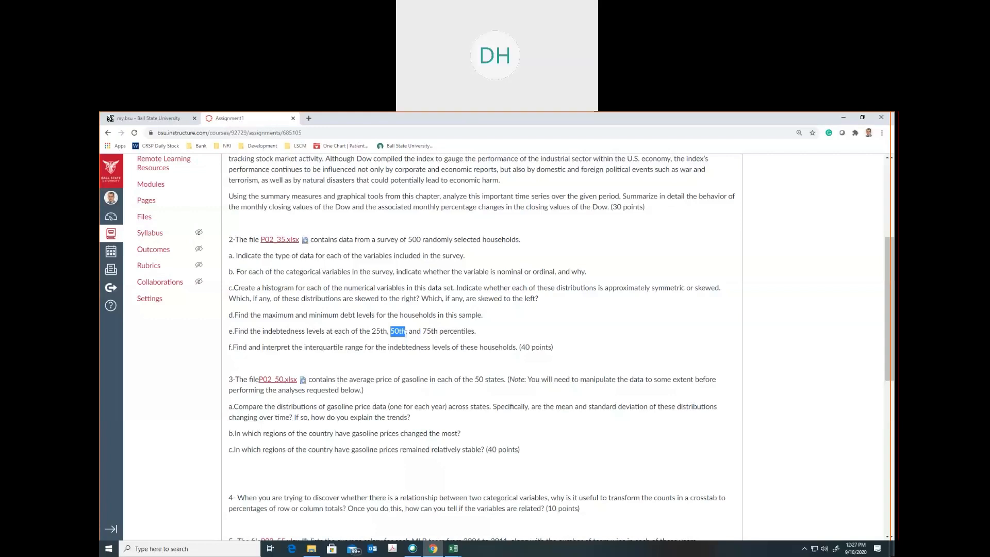
{"action": "scroll", "coordinate": [292, 439], "scroll_direction": "down", "scroll_amount": 1}
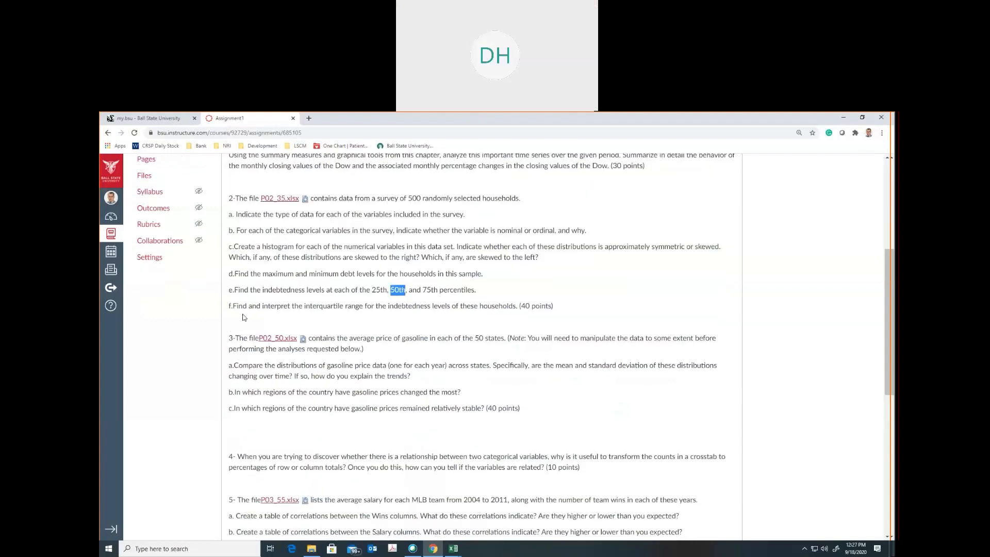
{"action": "left_click", "coordinate": [297, 316]}
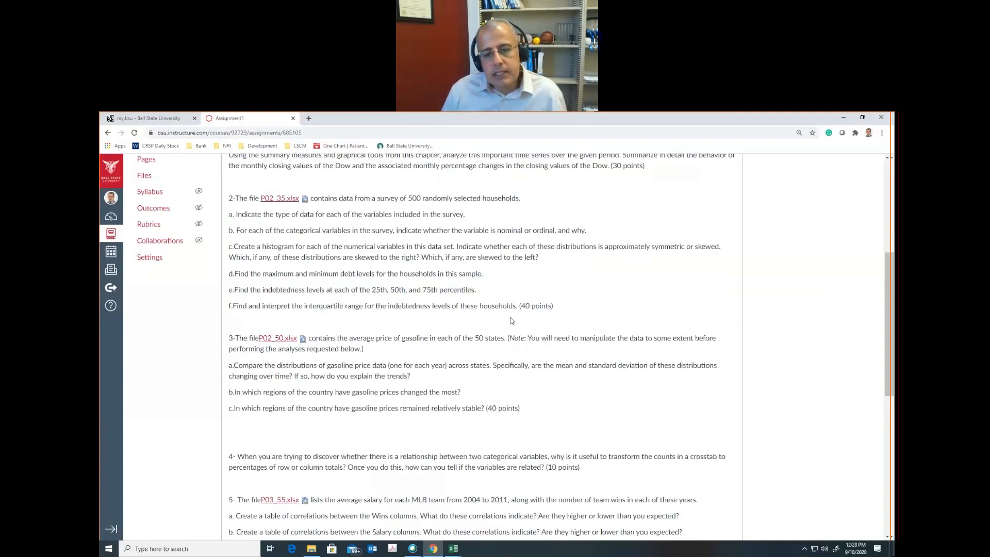
Return to the P02_35 workbook in Excel and look over the StatTools summary statistics options.
{"action": "key", "text": "alt+Tab"}
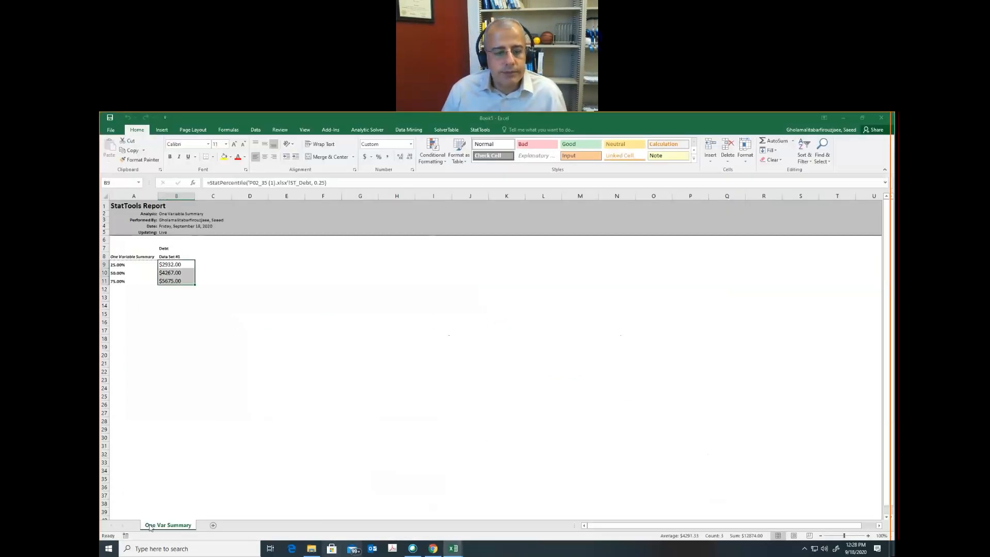
{"action": "scroll", "coordinate": [150, 526], "scroll_direction": "down", "scroll_amount": 1}
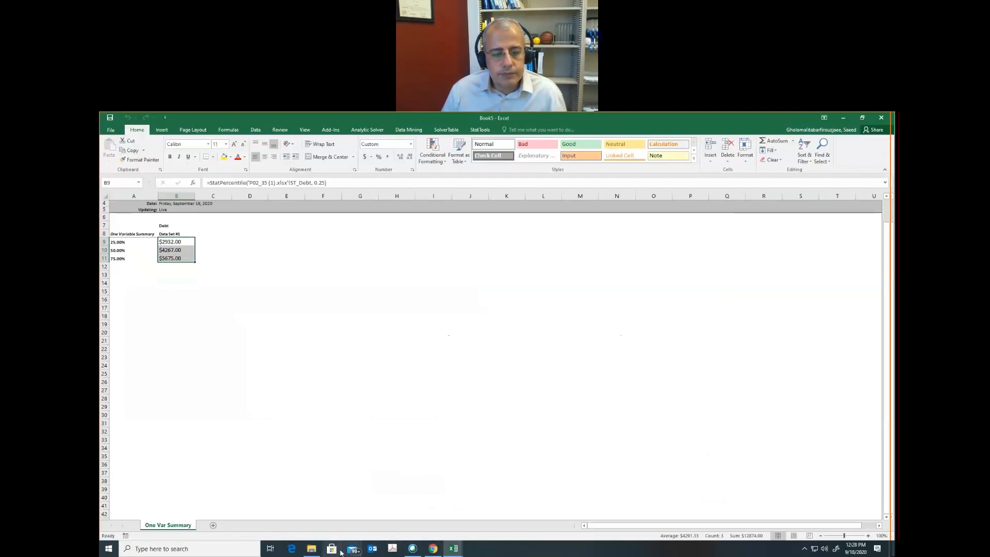
{"action": "left_click", "coordinate": [451, 550]}
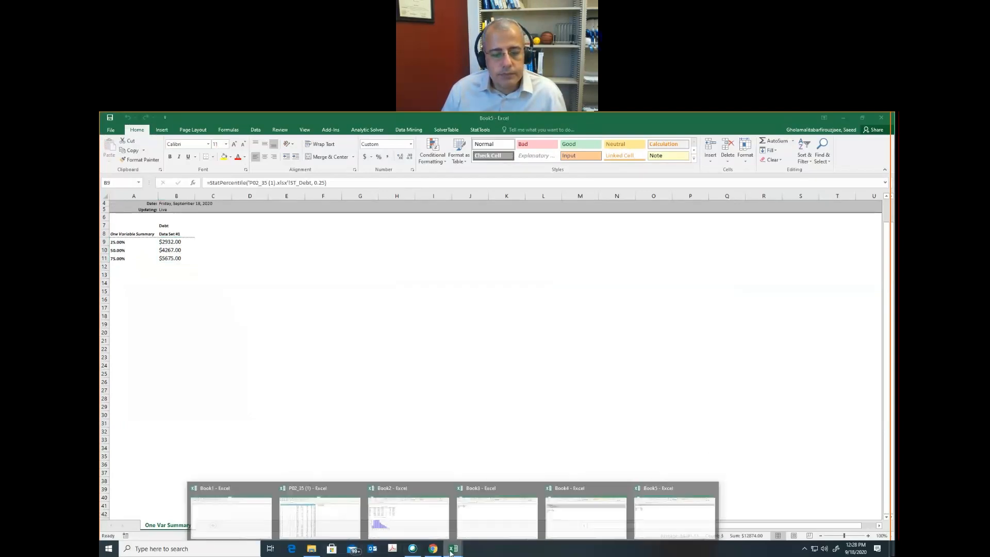
{"action": "left_click", "coordinate": [339, 518]}
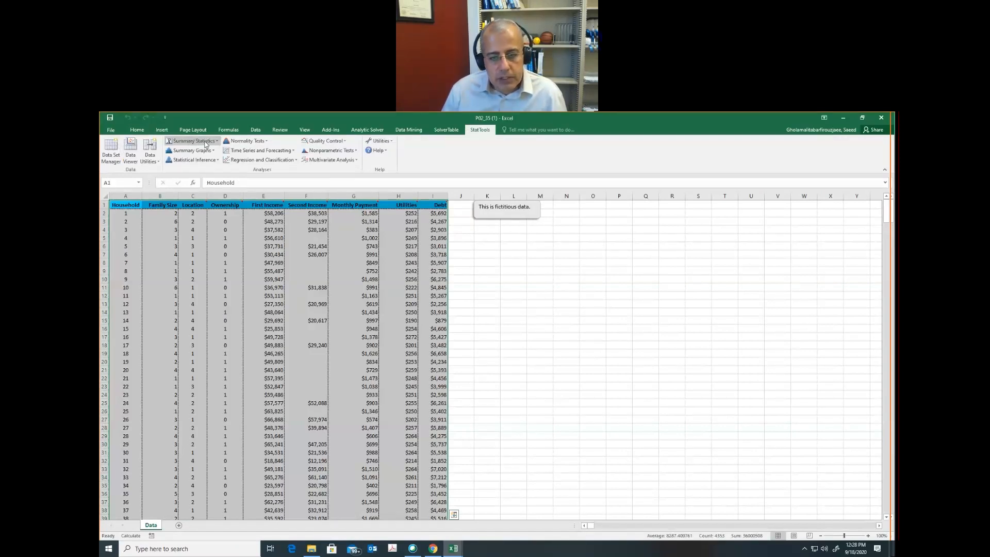
{"action": "left_click", "coordinate": [205, 143]}
{"action": "left_click", "coordinate": [211, 161]}
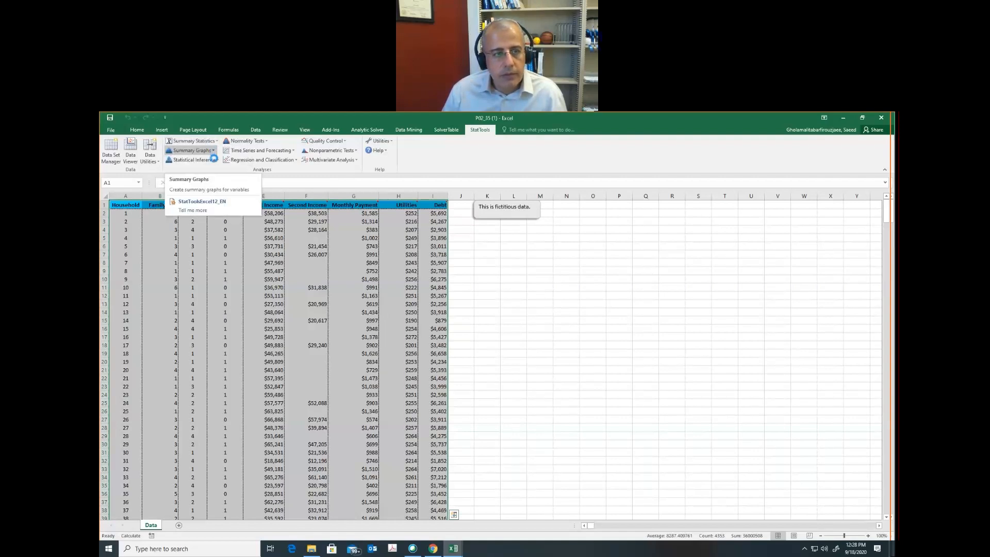
Return to the P02_35 workbook in Excel and try to close all open Excel windows at once.
{"action": "left_click", "coordinate": [459, 553]}
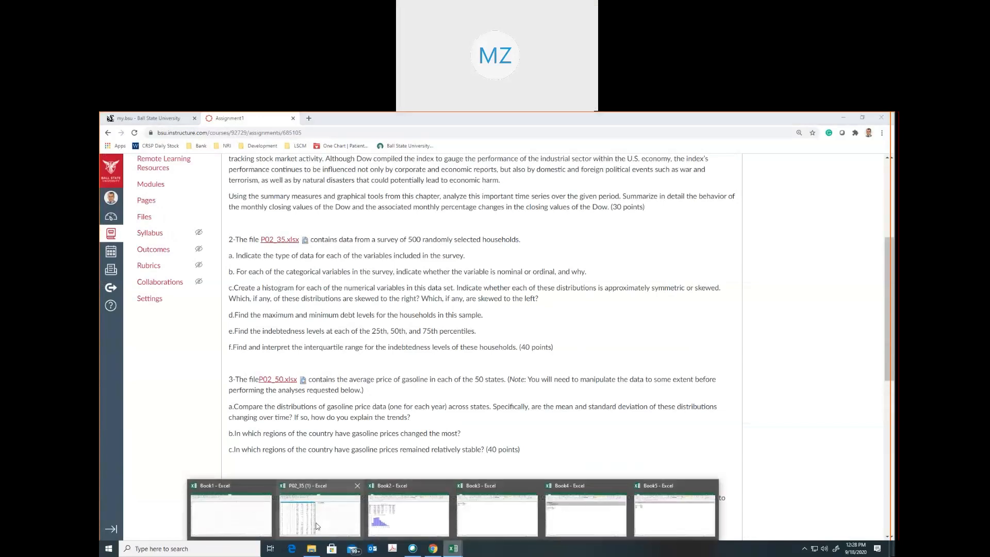
{"action": "left_click", "coordinate": [319, 526]}
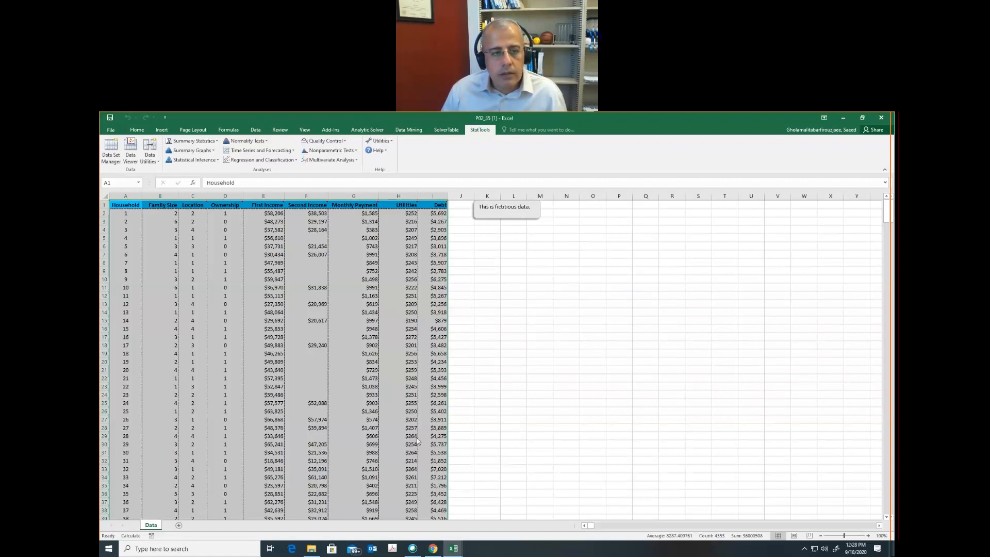
{"action": "left_click", "coordinate": [452, 550]}
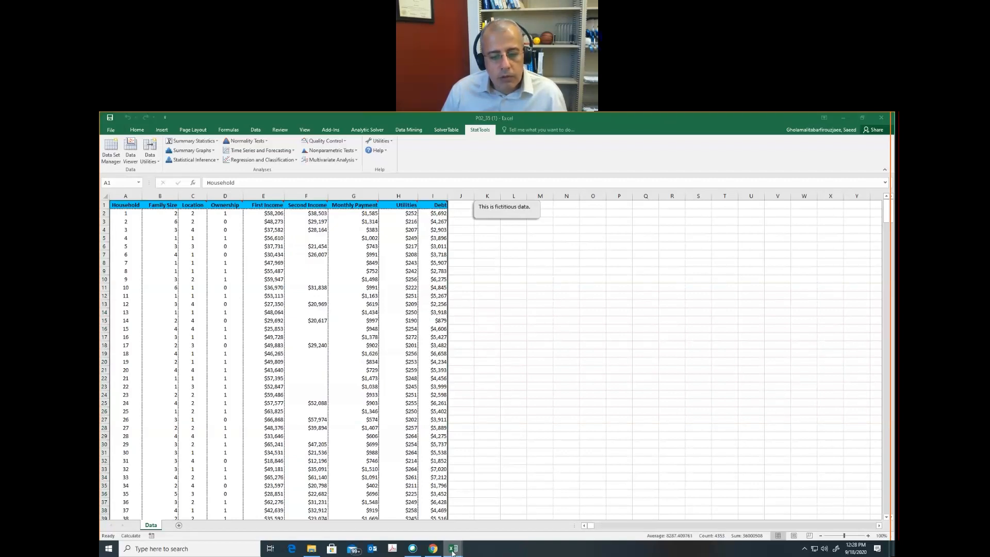
{"action": "right_click", "coordinate": [452, 551]}
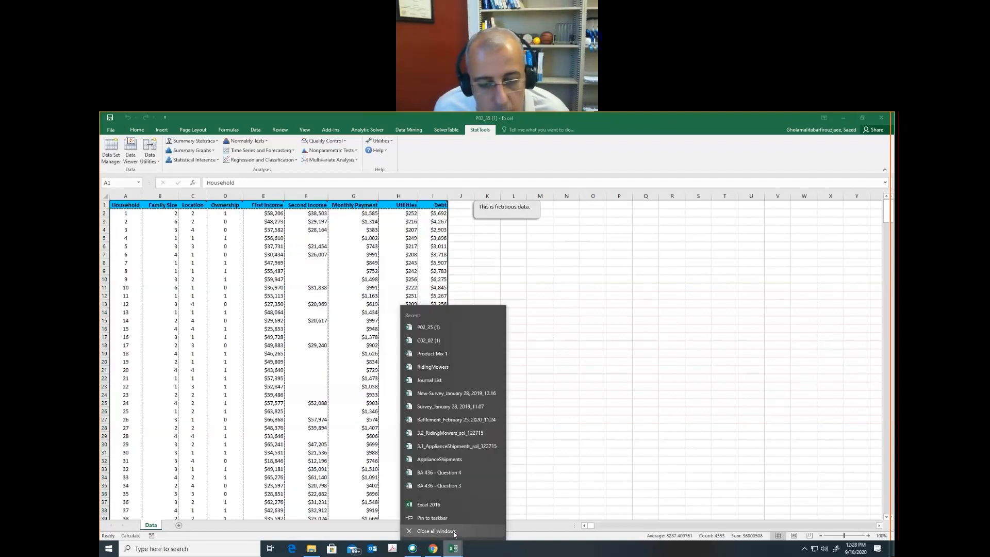
{"action": "left_click", "coordinate": [454, 530]}
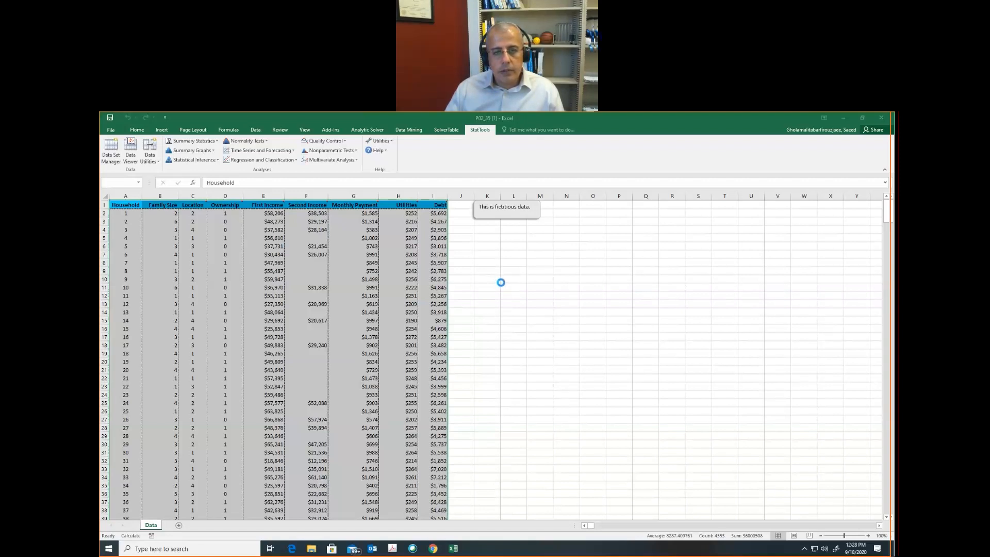
{"action": "left_click", "coordinate": [390, 550]}
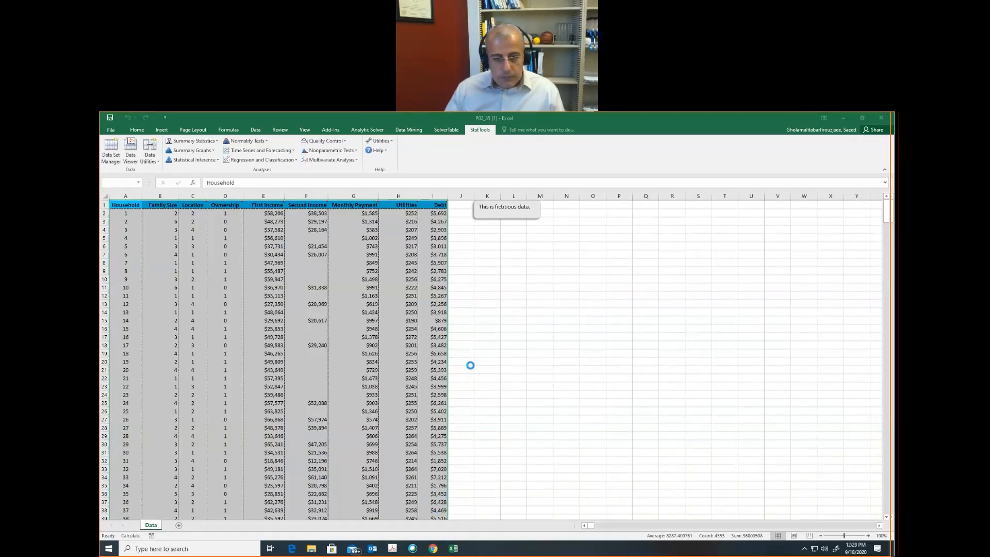
{"action": "mouse_move", "coordinate": [453, 553]}
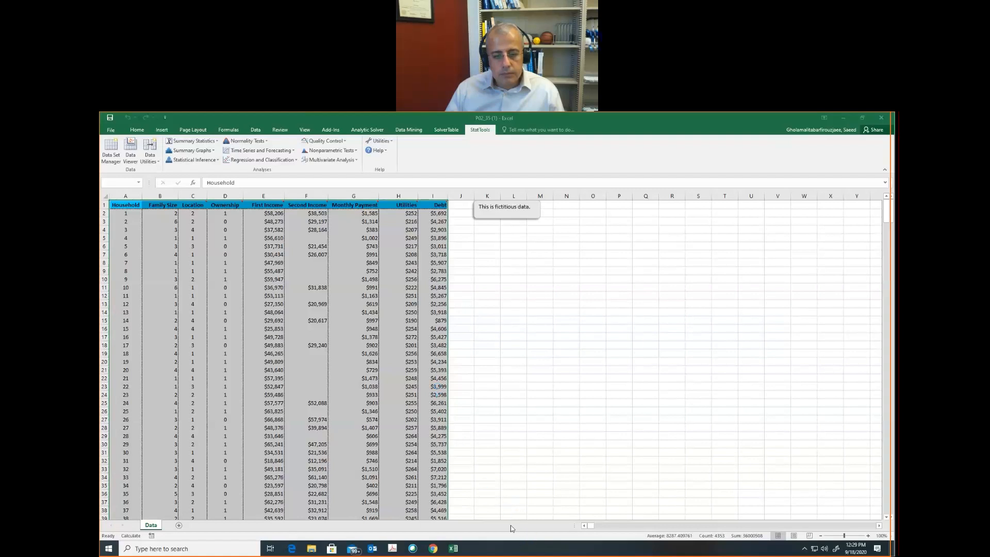
{"action": "right_click", "coordinate": [453, 551]}
{"action": "left_click", "coordinate": [448, 528]}
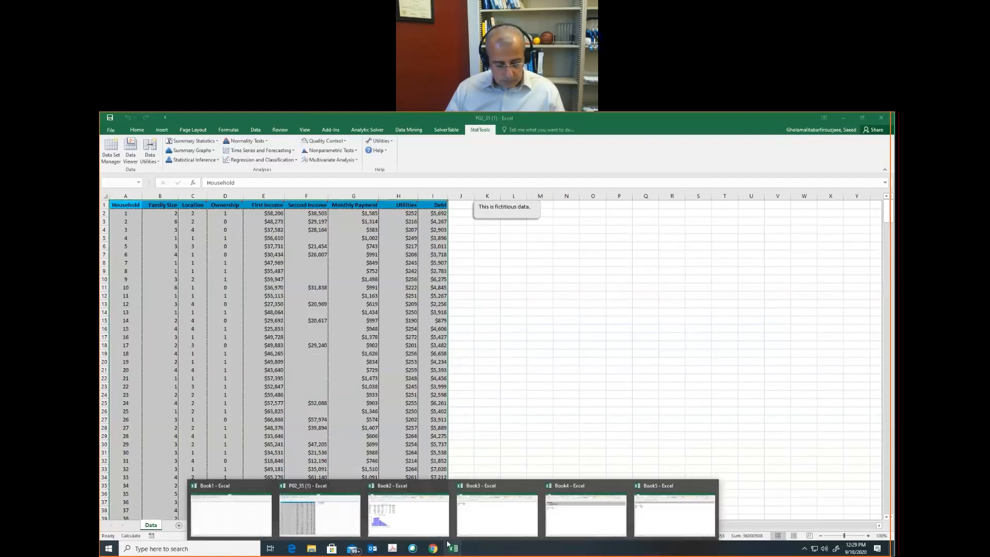
Open Task Manager and sort the running processes by memory use.
{"action": "key", "text": "super+r"}
{"action": "key", "text": "Return"}
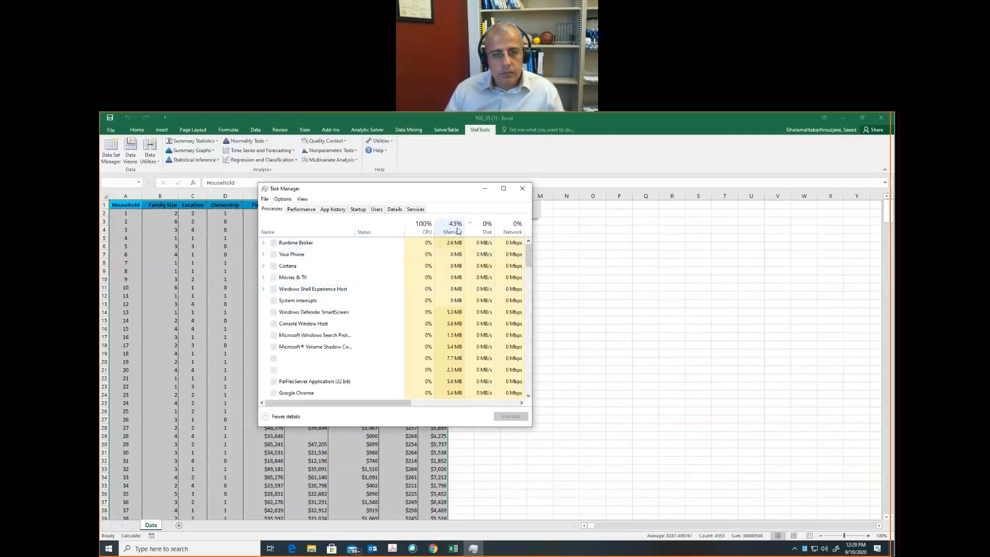
{"action": "left_click", "coordinate": [457, 231]}
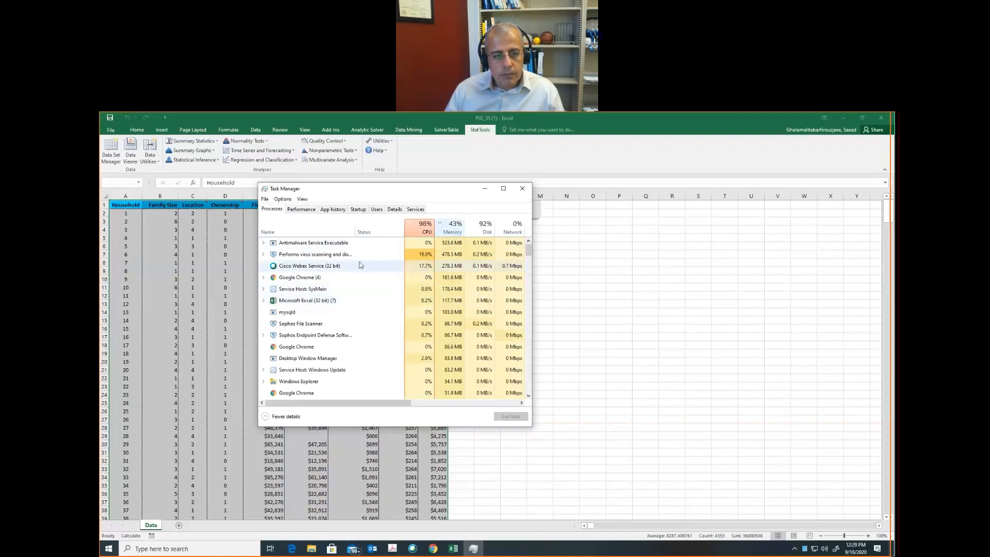
Try to end the Antimalware Service Executable process, abandoning unsaved data and shutting it down.
{"action": "left_click", "coordinate": [356, 243]}
{"action": "left_click", "coordinate": [512, 418]}
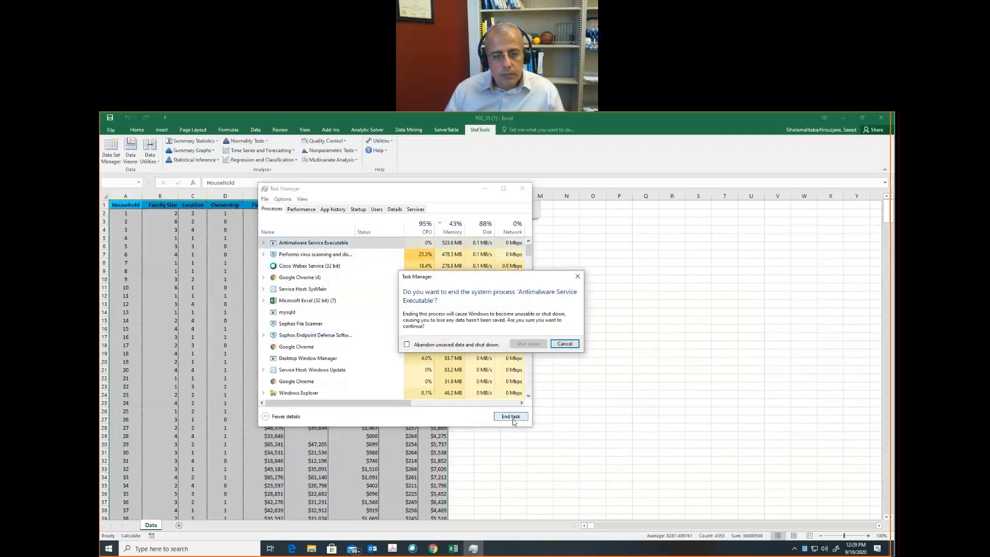
{"action": "left_click", "coordinate": [407, 344]}
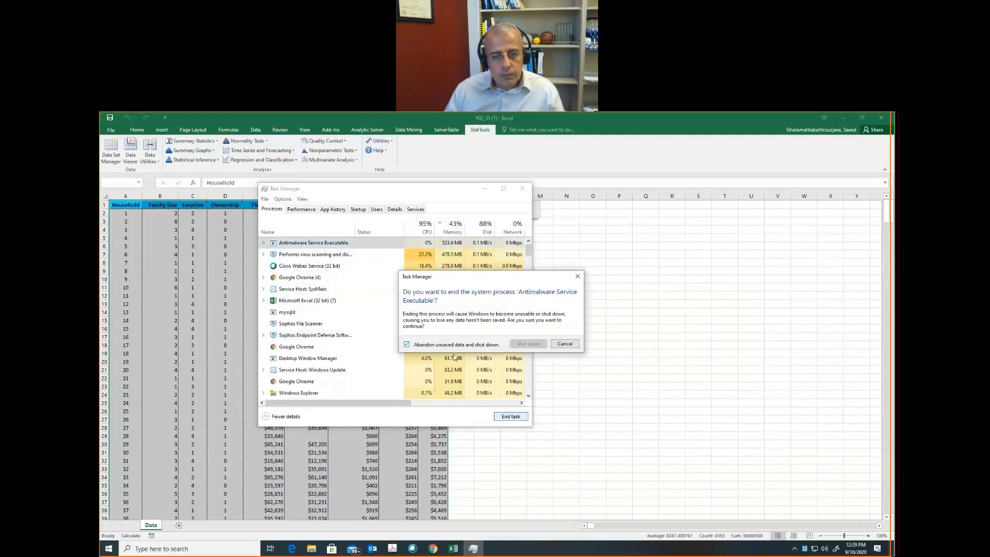
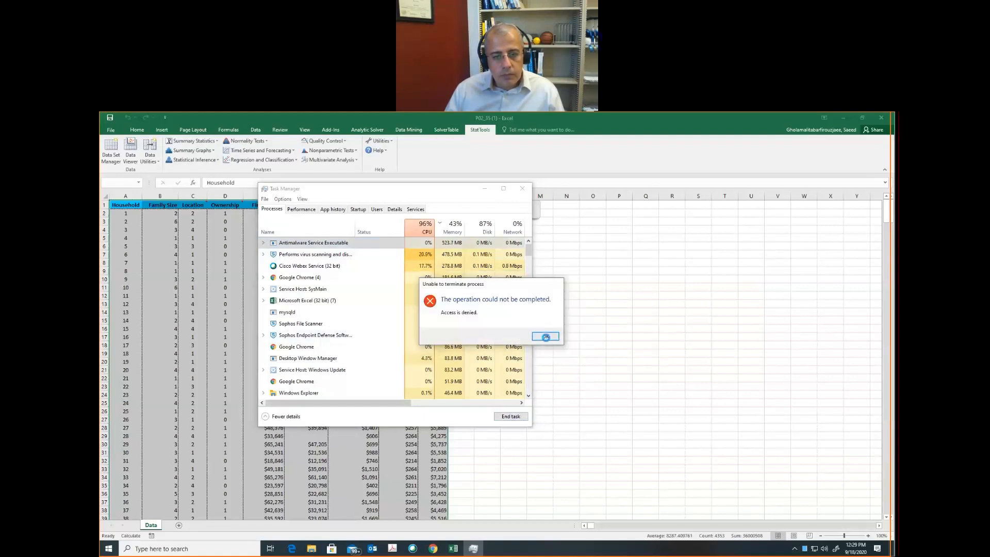
End the Microsoft Excel (32 bit) process and close Task Manager.
{"action": "left_click", "coordinate": [546, 337]}
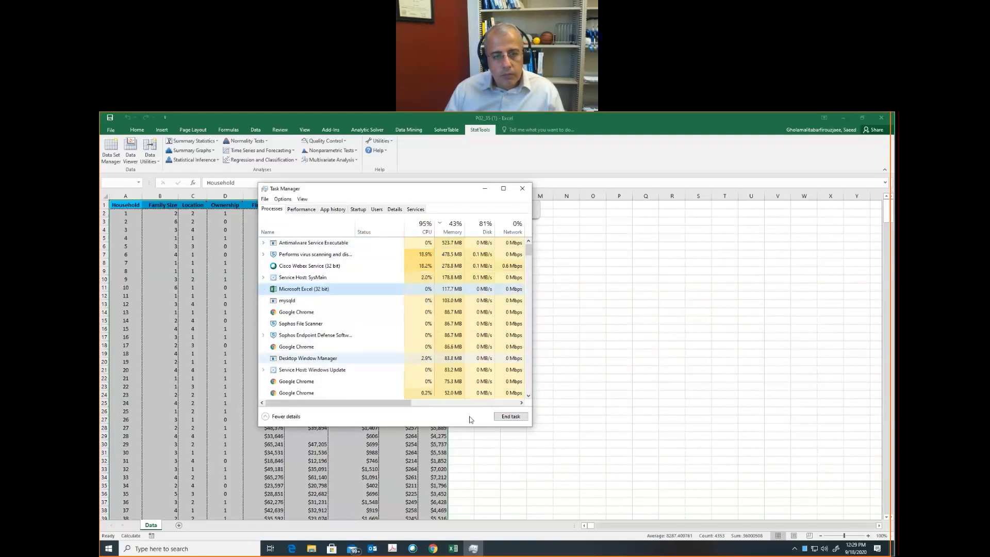
{"action": "left_click", "coordinate": [511, 416]}
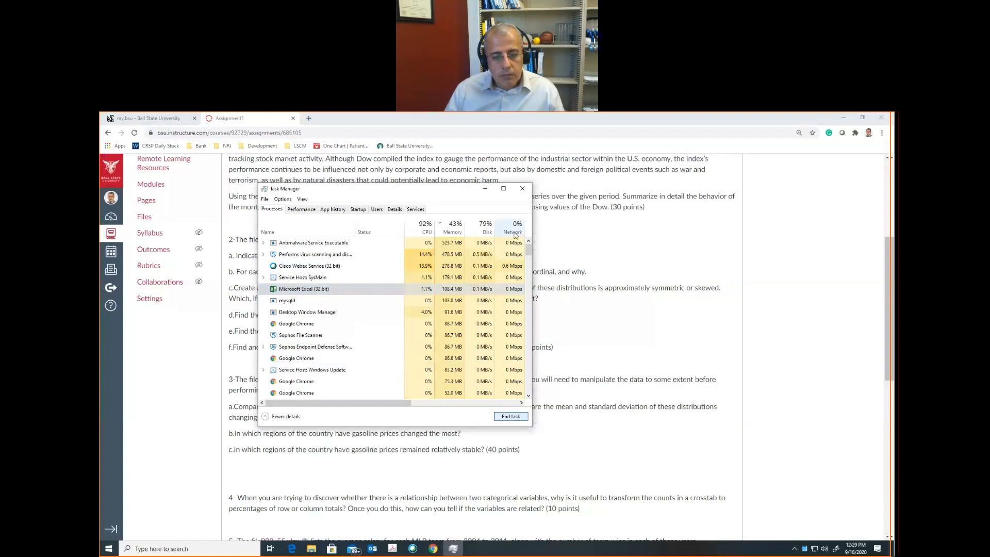
{"action": "left_click", "coordinate": [522, 188]}
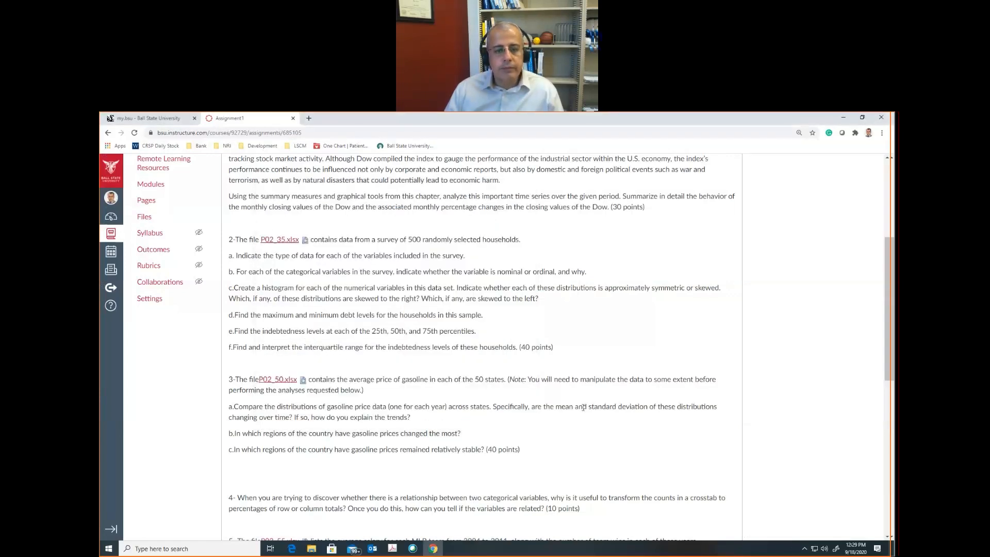
Open P02_35.xlsx from question 2 of the assignment in Excel, enable editing, and dismiss the document recovery list.
{"action": "left_click", "coordinate": [281, 240]}
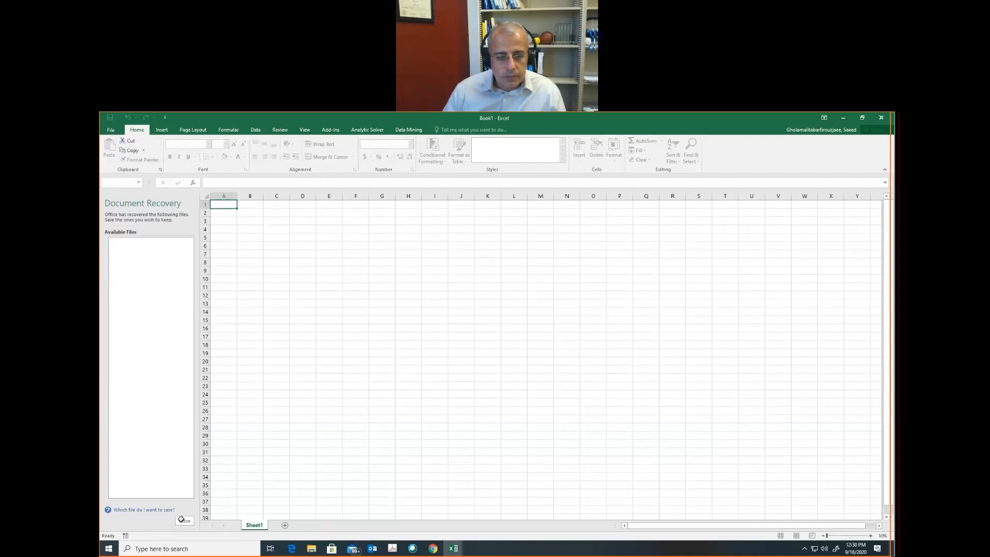
{"action": "mouse_move", "coordinate": [453, 548]}
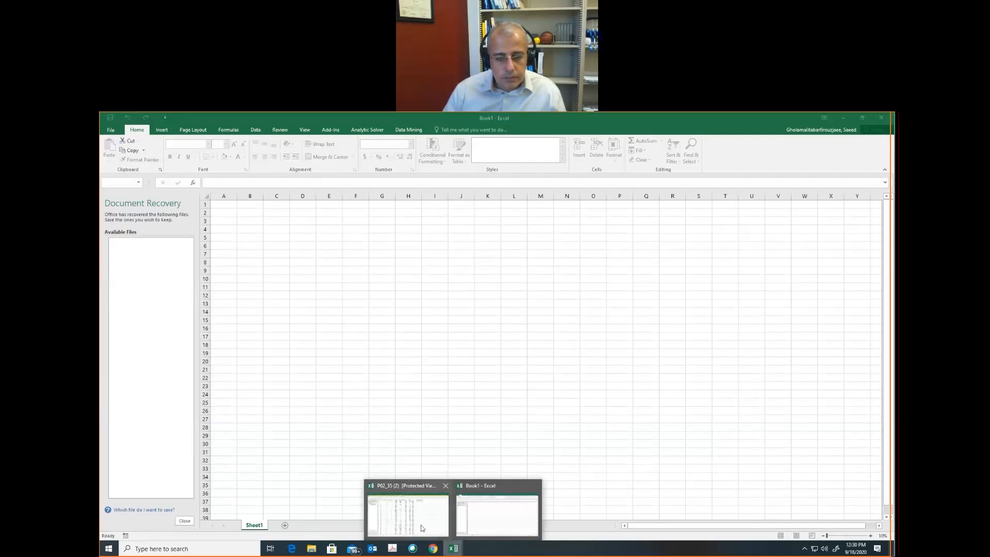
{"action": "left_click", "coordinate": [407, 513]}
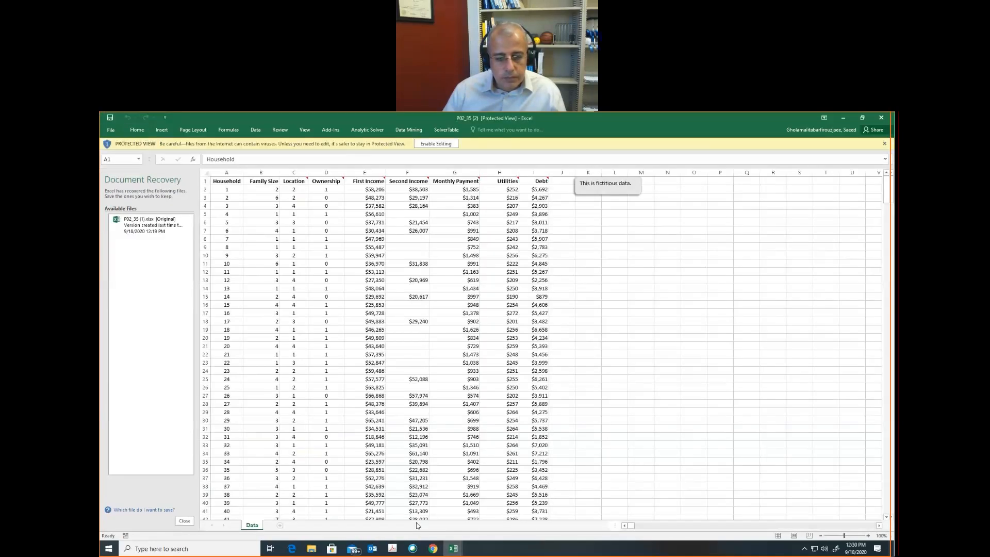
{"action": "left_click", "coordinate": [437, 144]}
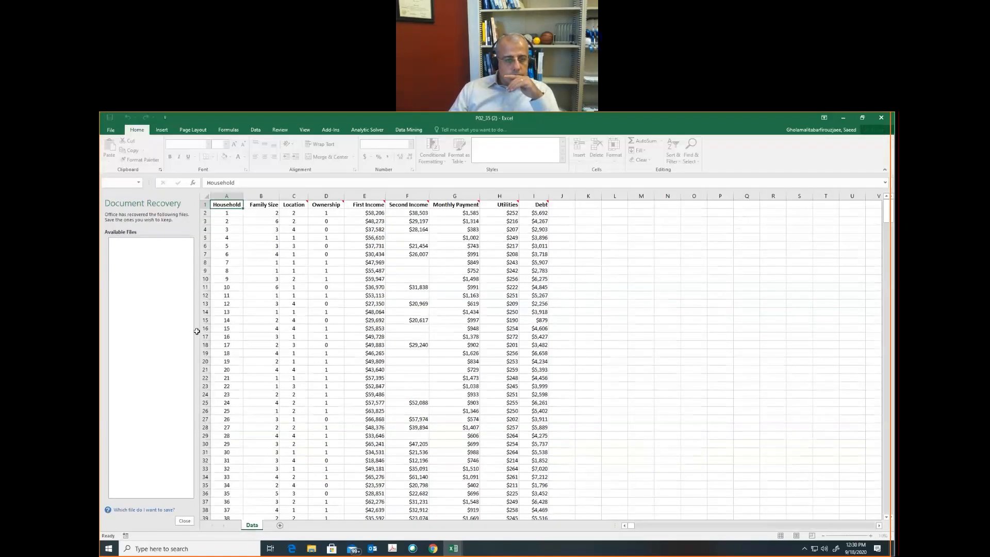
{"action": "left_click", "coordinate": [188, 523]}
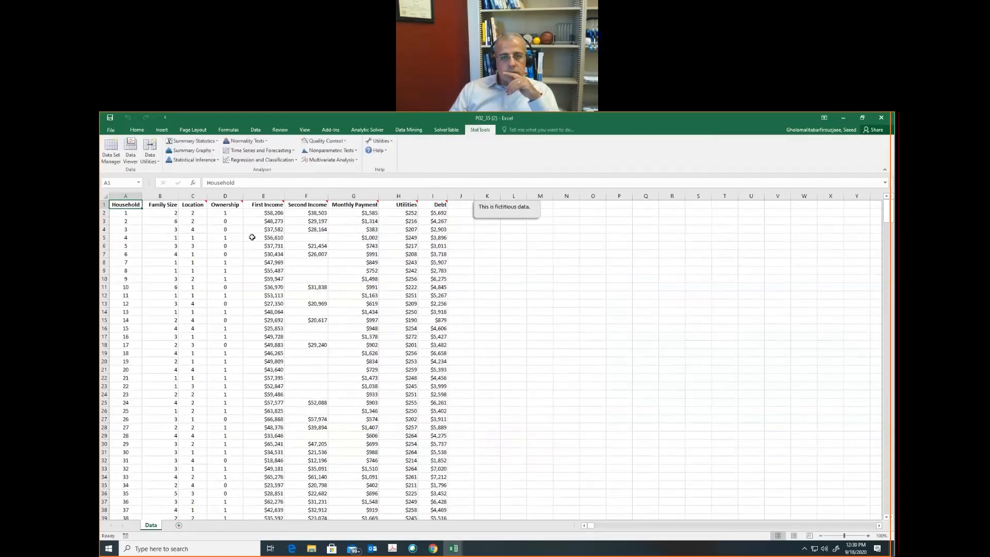
Try to run a StatTools One-Variable Summary reporting only the interquartile range without a defined data set.
{"action": "left_click", "coordinate": [208, 142]}
{"action": "left_click", "coordinate": [209, 152]}
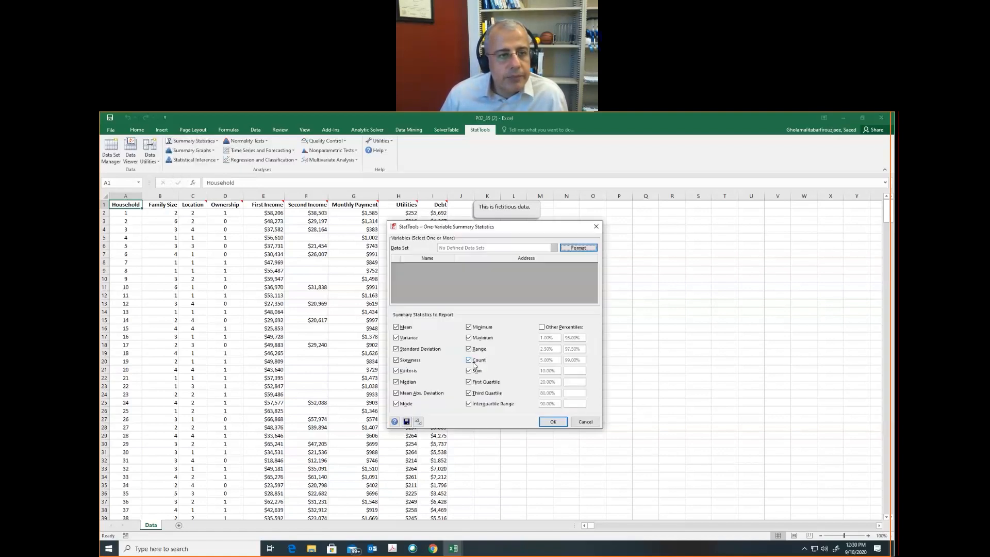
{"action": "left_click", "coordinate": [396, 327]}
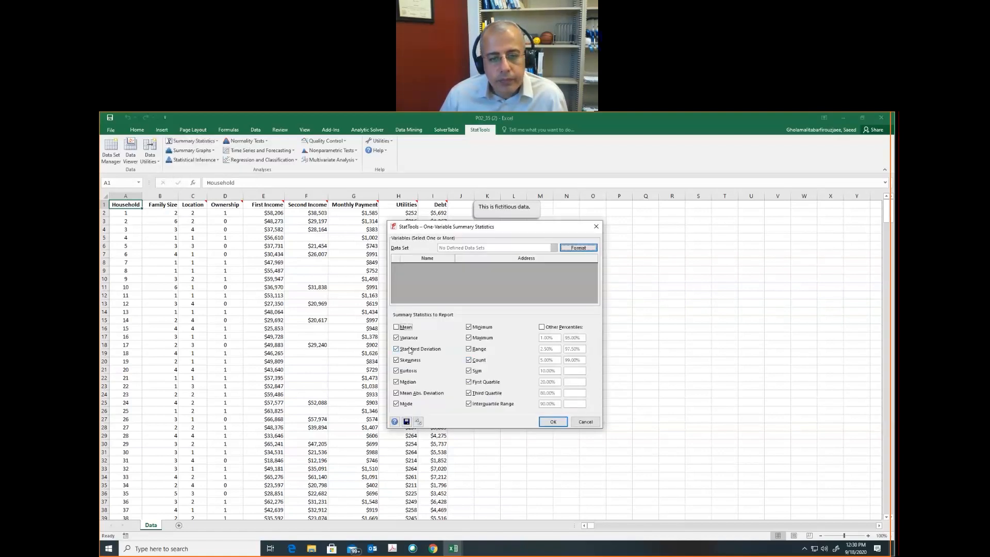
{"action": "key", "text": "alt+v"}
{"action": "left_click", "coordinate": [411, 349]}
{"action": "left_click", "coordinate": [411, 360]}
{"action": "left_click", "coordinate": [411, 370]}
{"action": "left_click", "coordinate": [408, 382]}
{"action": "left_click", "coordinate": [411, 392]}
{"action": "left_click", "coordinate": [411, 405]}
{"action": "left_click", "coordinate": [487, 404]}
{"action": "left_click", "coordinate": [487, 393]}
{"action": "left_click", "coordinate": [488, 382]}
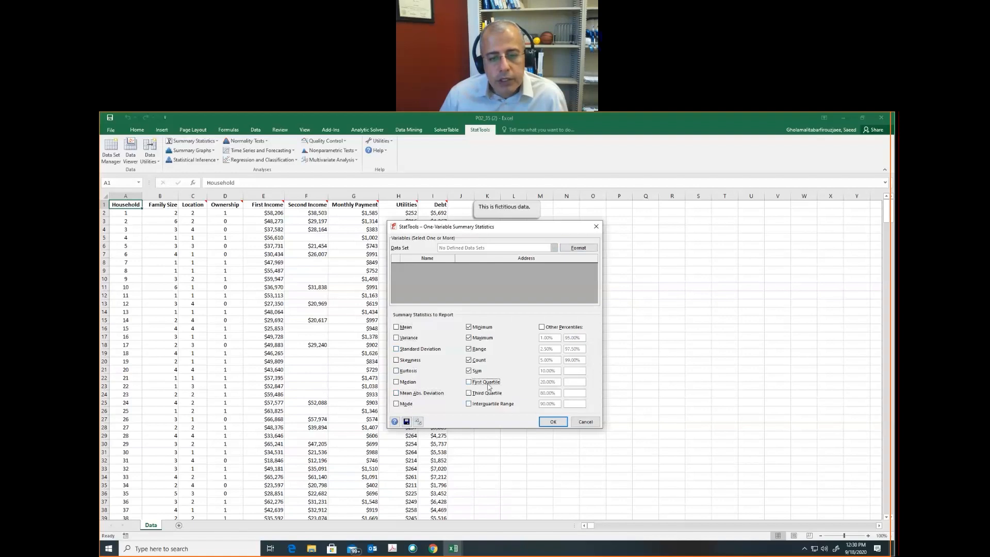
{"action": "left_click", "coordinate": [486, 405]}
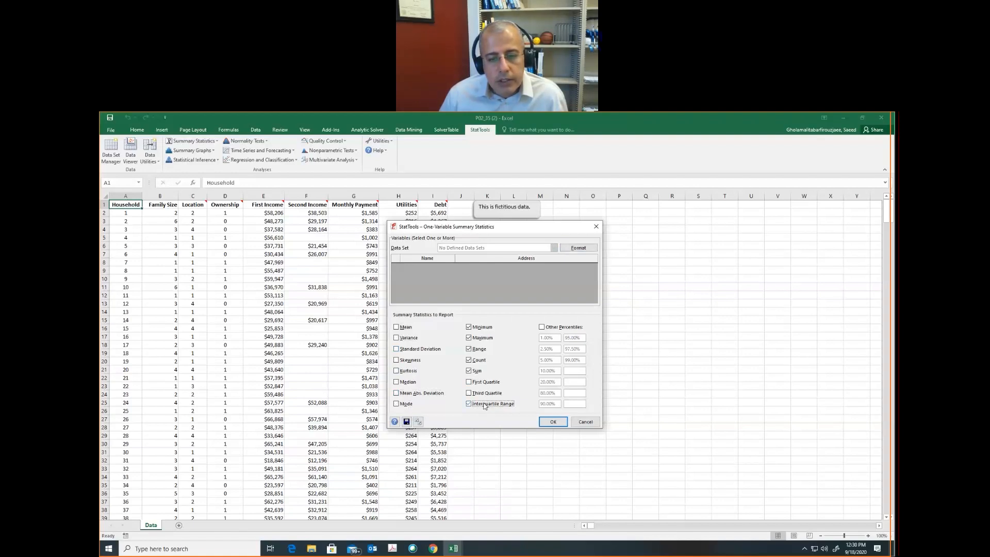
{"action": "left_click", "coordinate": [475, 372]}
{"action": "left_click", "coordinate": [481, 362]}
{"action": "left_click", "coordinate": [479, 360]}
{"action": "left_click", "coordinate": [479, 349]}
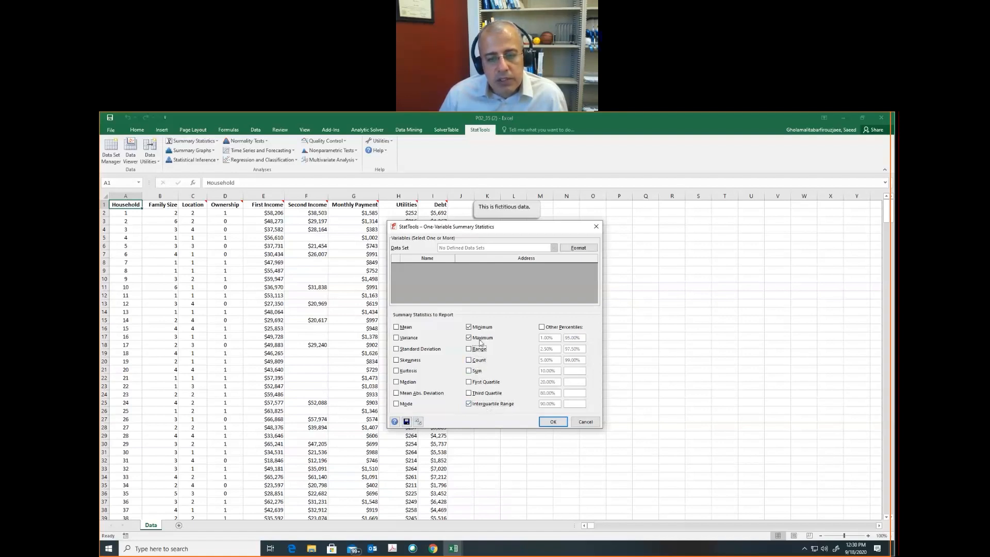
{"action": "left_click", "coordinate": [481, 338]}
{"action": "left_click", "coordinate": [481, 327]}
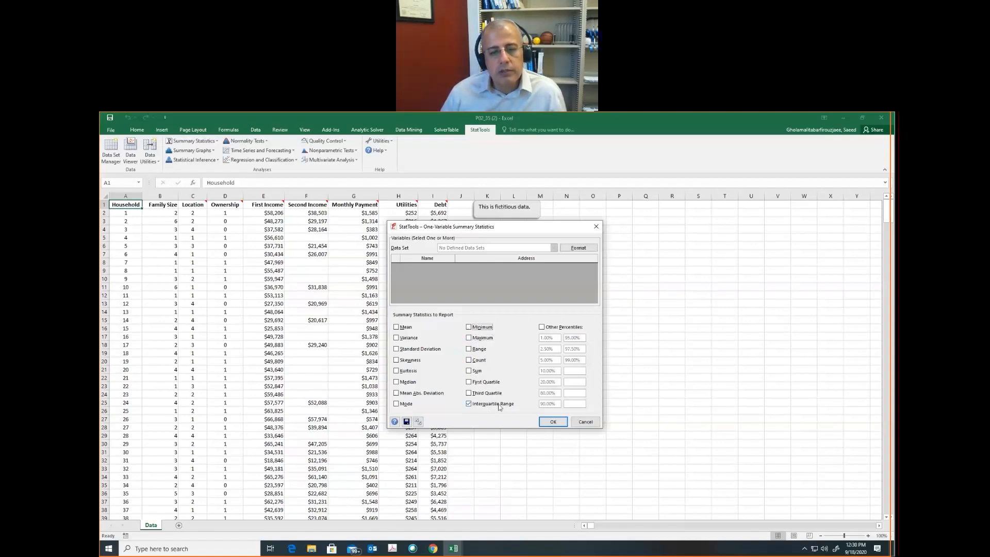
{"action": "left_click", "coordinate": [554, 423]}
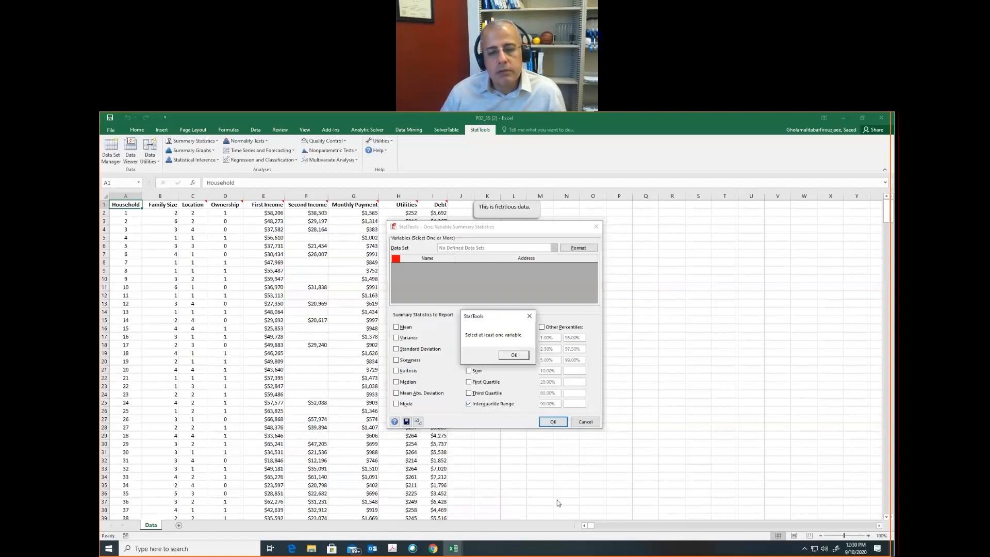
{"action": "left_click", "coordinate": [506, 355]}
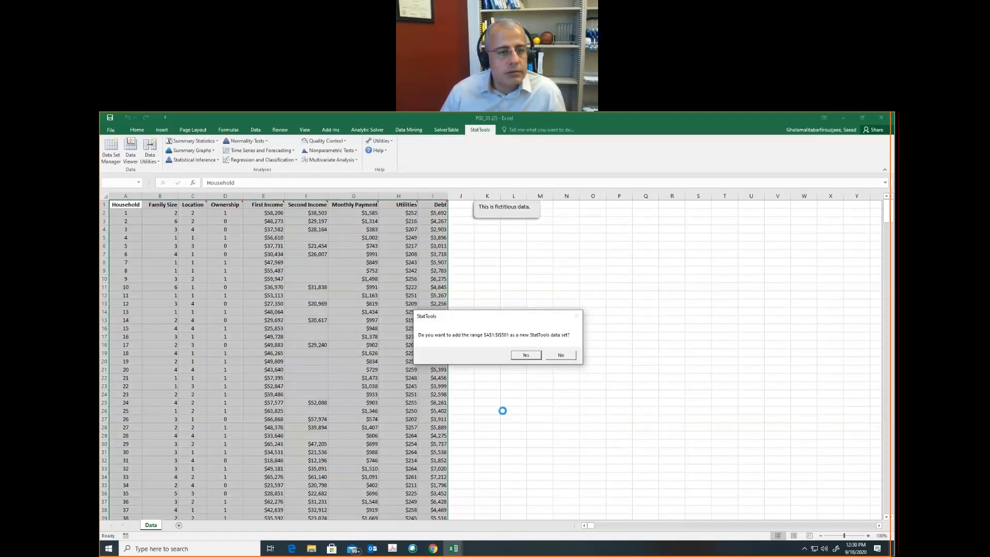
Add the range A1:I501 as StatTools Data Set #1 with cell formatting and variable names in the first row.
{"action": "left_click", "coordinate": [524, 353]}
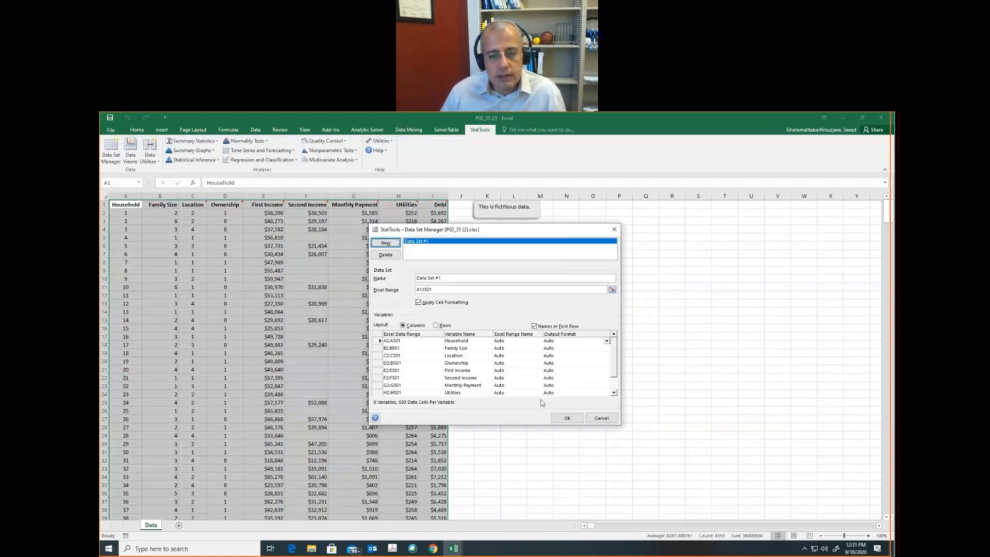
{"action": "left_click", "coordinate": [563, 417]}
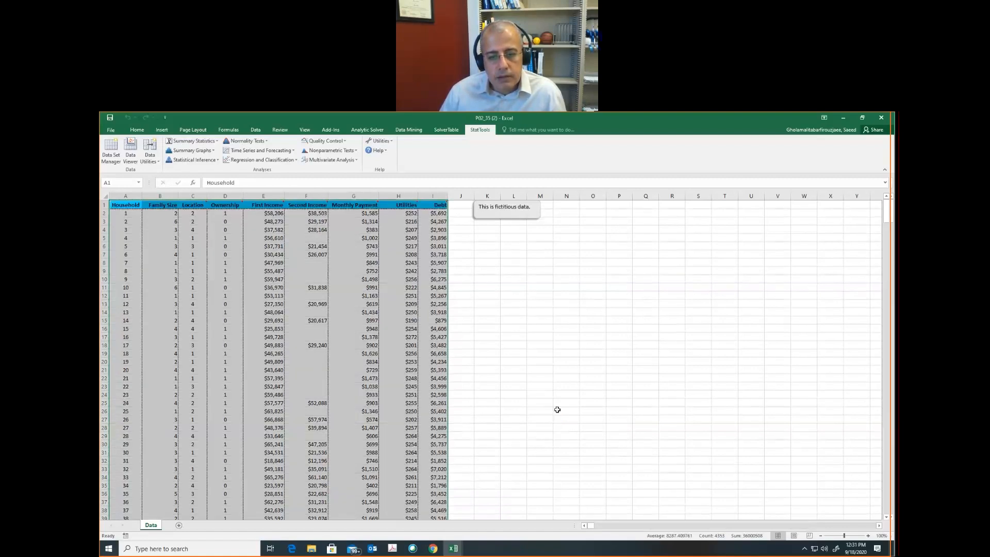
Set up a One-Variable Summary on Data Set #1 with every statistic excluded except Interquartile Range.
{"action": "left_click", "coordinate": [208, 146]}
{"action": "left_click", "coordinate": [137, 130]}
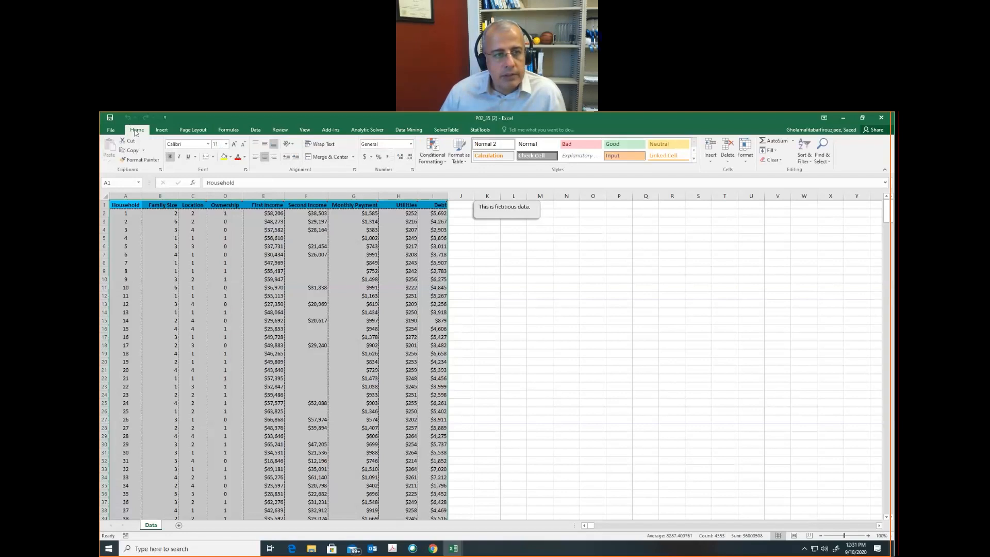
{"action": "left_click", "coordinate": [479, 130]}
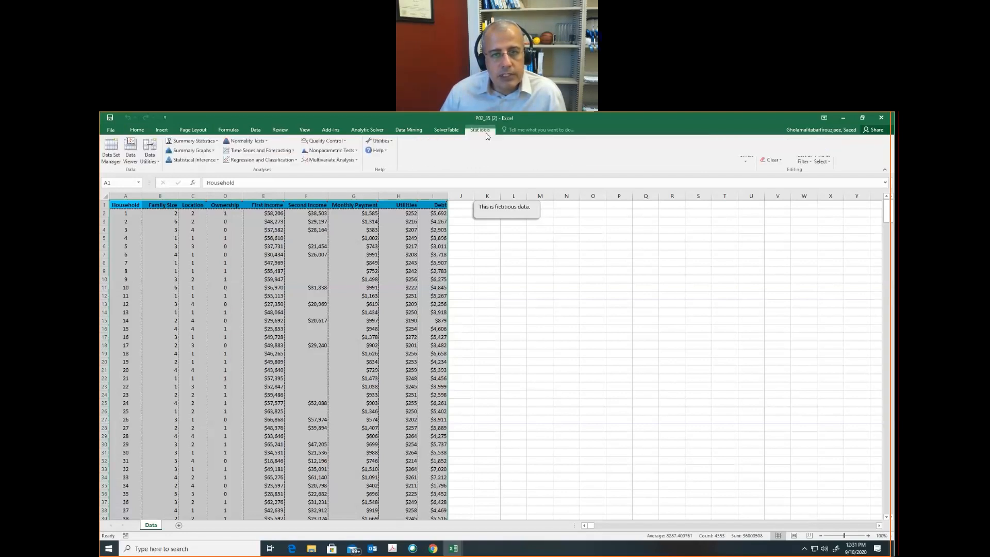
{"action": "left_click", "coordinate": [191, 143]}
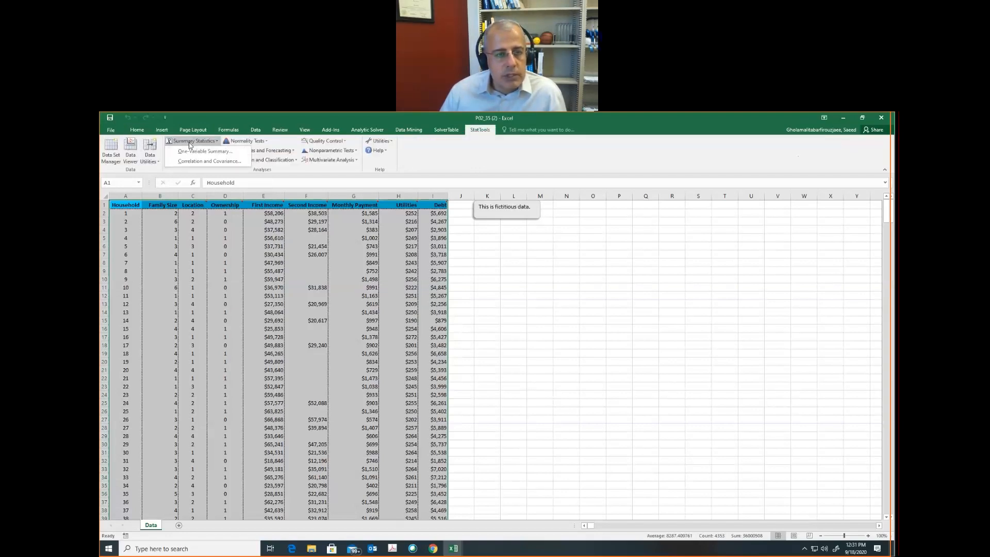
{"action": "left_click", "coordinate": [194, 151]}
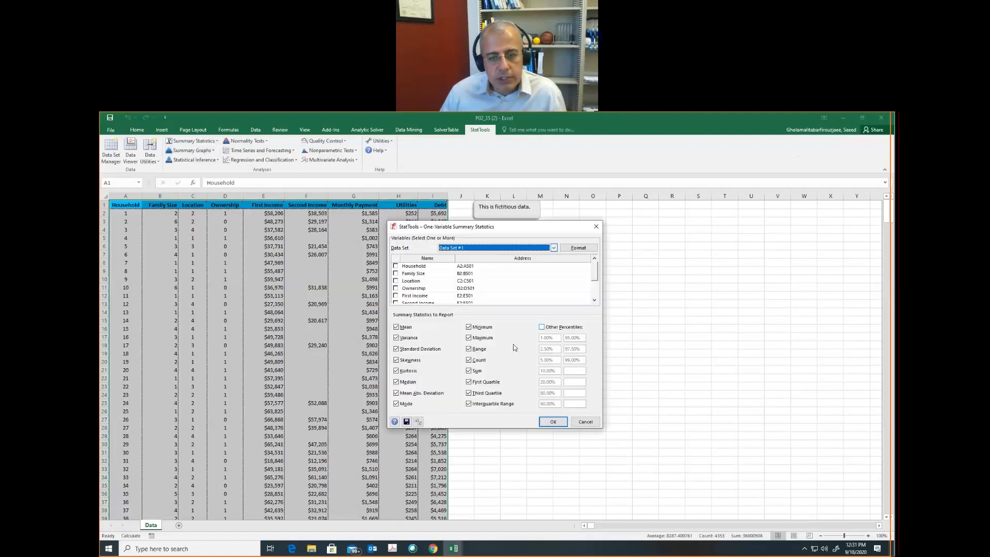
{"action": "left_click", "coordinate": [402, 328]}
{"action": "left_click", "coordinate": [406, 337]}
{"action": "left_click", "coordinate": [412, 349]}
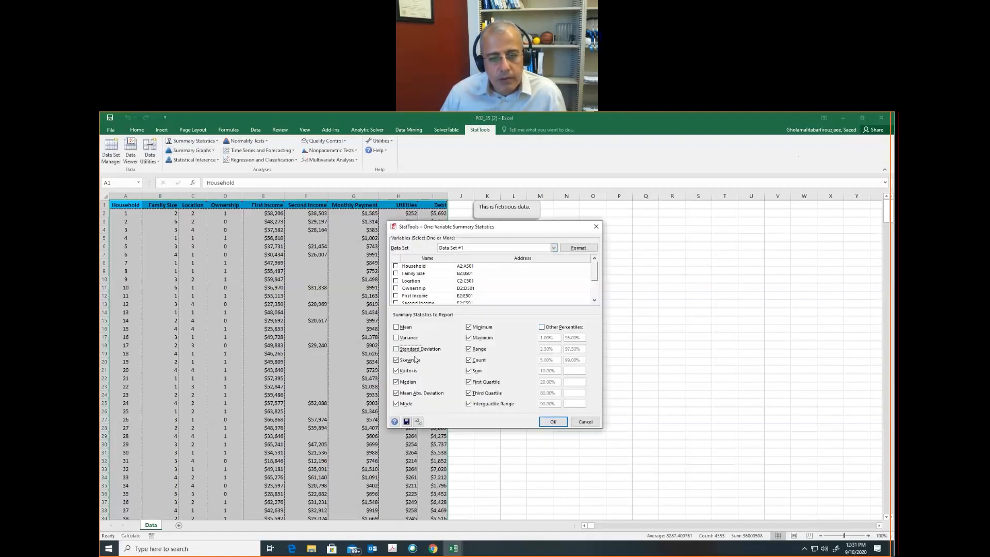
{"action": "left_click", "coordinate": [415, 360]}
{"action": "left_click", "coordinate": [411, 370]}
{"action": "left_click", "coordinate": [413, 382]}
{"action": "left_click", "coordinate": [415, 393]}
{"action": "left_click", "coordinate": [407, 404]}
{"action": "left_click", "coordinate": [488, 394]}
{"action": "left_click", "coordinate": [484, 383]}
{"action": "left_click", "coordinate": [476, 369]}
{"action": "left_click", "coordinate": [477, 360]}
{"action": "left_click", "coordinate": [480, 337]}
{"action": "left_click", "coordinate": [480, 327]}
{"action": "left_click", "coordinate": [475, 351]}
Choose Debt as the variable to analyze and generate the One-Variable Summary report.
{"action": "left_click", "coordinate": [549, 422]}
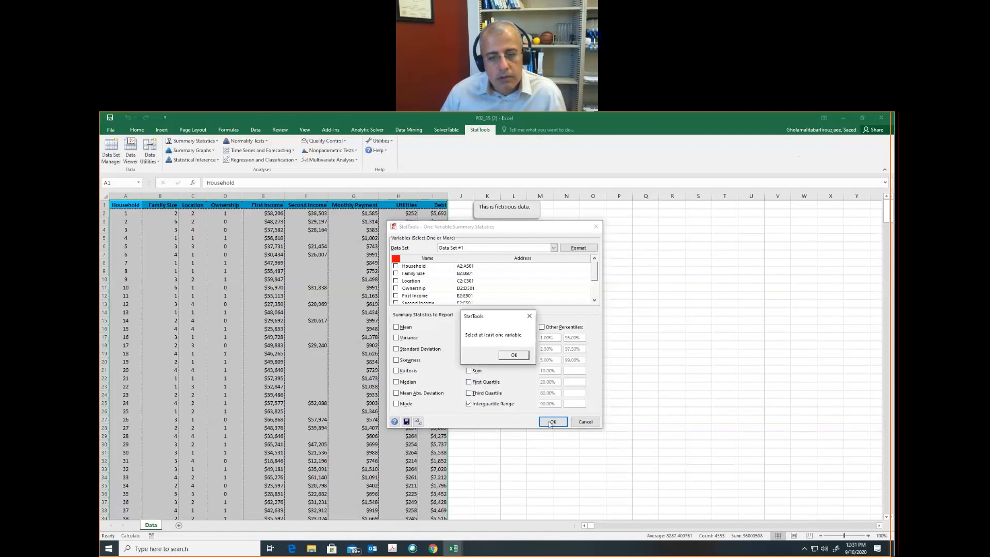
{"action": "left_click", "coordinate": [514, 356]}
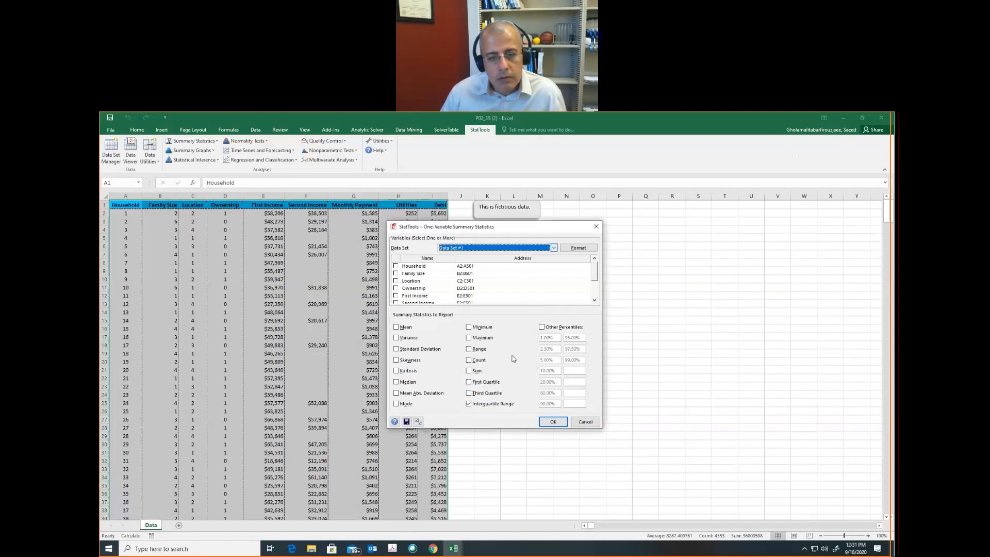
{"action": "left_click_drag", "start_coordinate": [597, 279], "coordinate": [597, 296]}
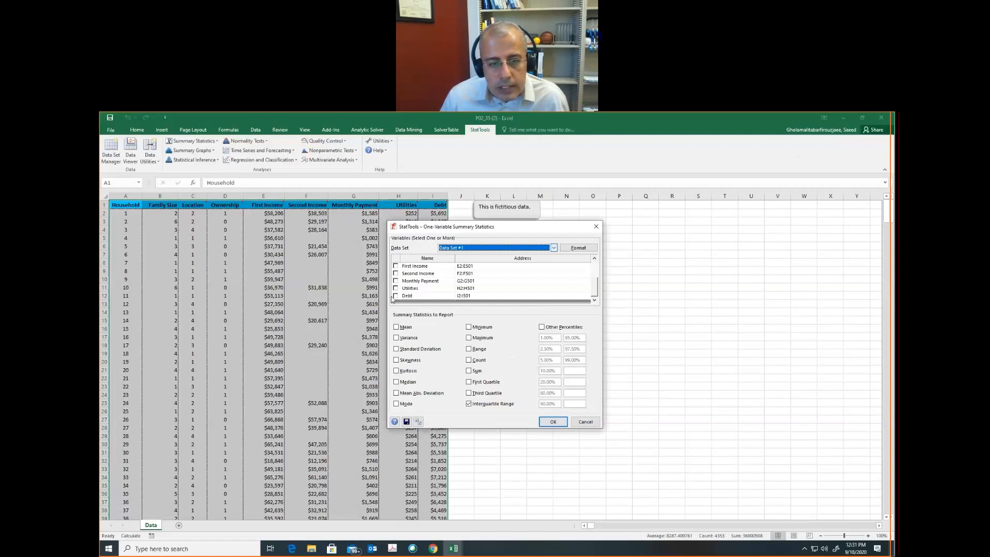
{"action": "left_click", "coordinate": [395, 296]}
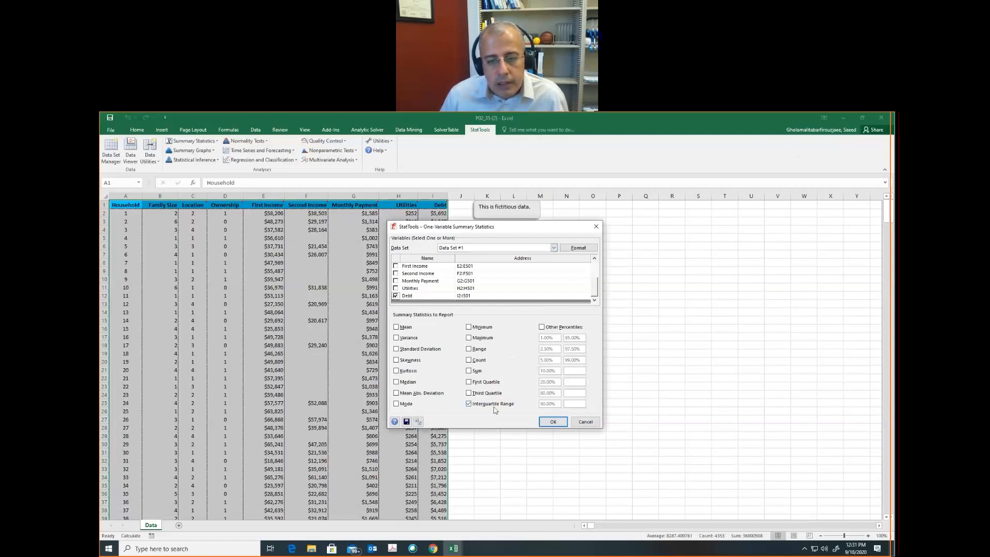
{"action": "left_click", "coordinate": [553, 421]}
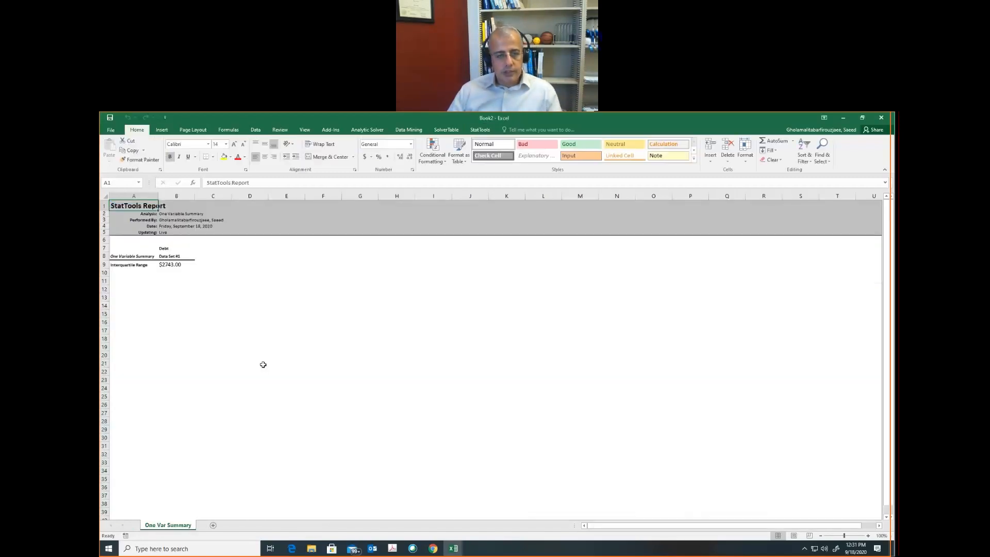
Check the formula behind Debt's interquartile range in the report, and close the report workbook without saving.
{"action": "left_click", "coordinate": [163, 266]}
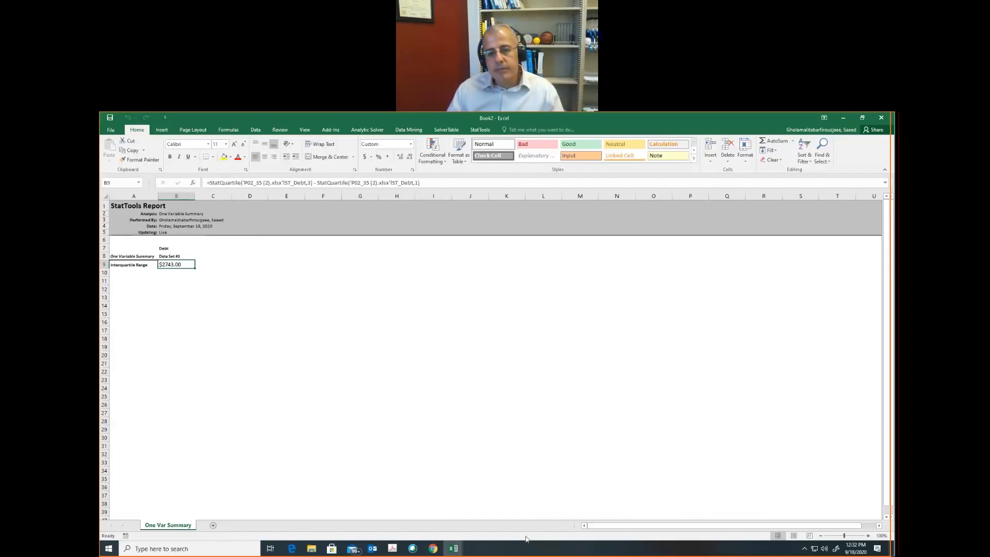
{"action": "mouse_move", "coordinate": [455, 550]}
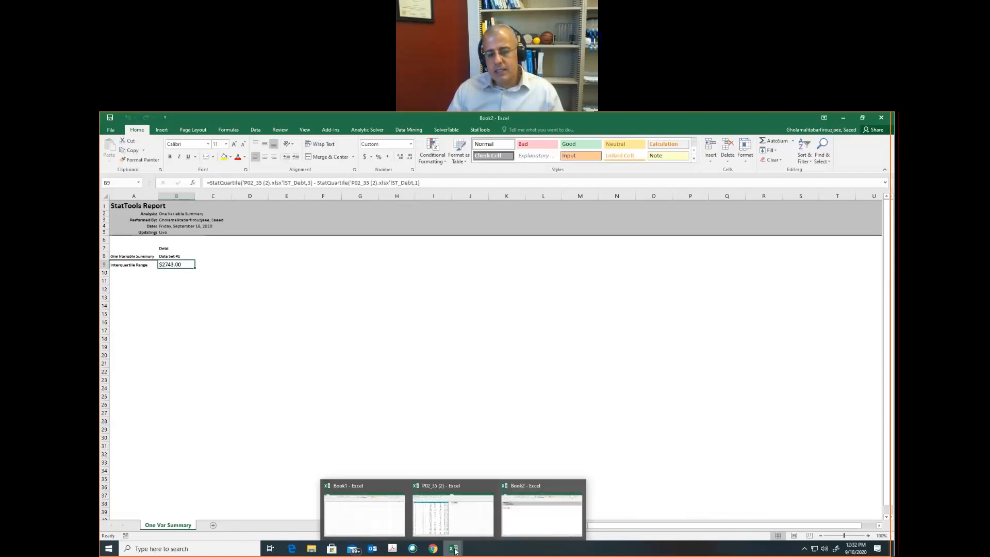
{"action": "left_click", "coordinate": [580, 489]}
{"action": "left_click", "coordinate": [494, 339]}
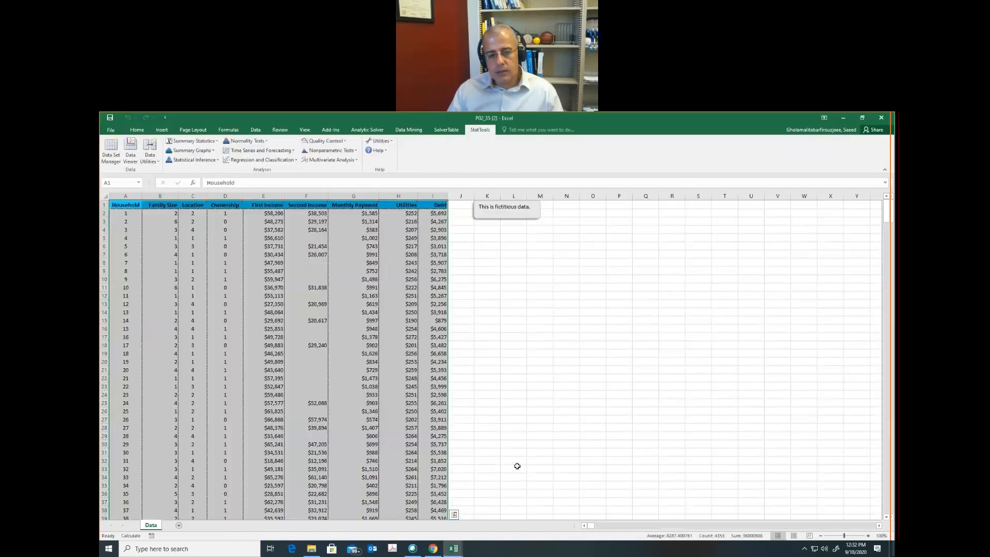
Return to the Data sheet of P02_35 and clear the data range selection by selecting empty cell L21.
{"action": "left_click", "coordinate": [455, 552]}
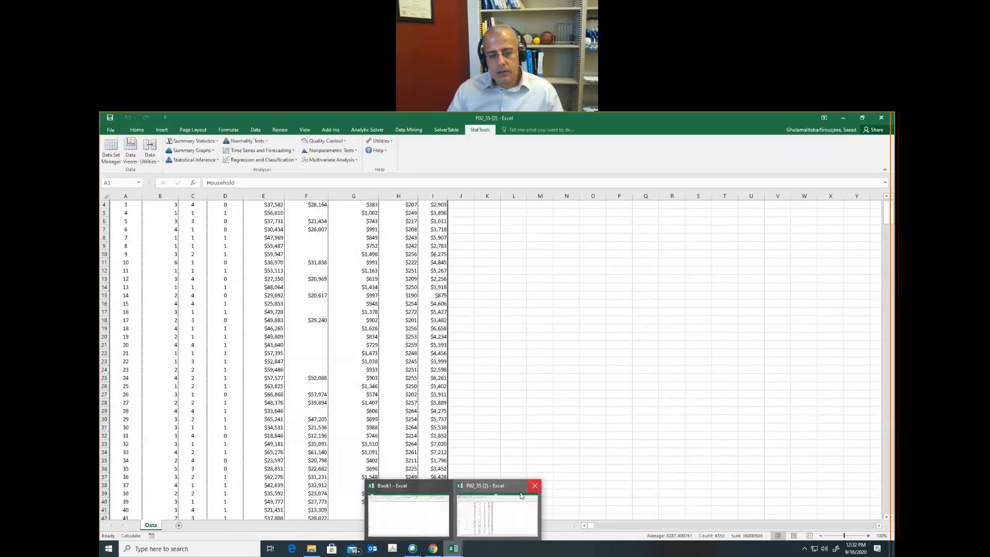
{"action": "left_click", "coordinate": [427, 513]}
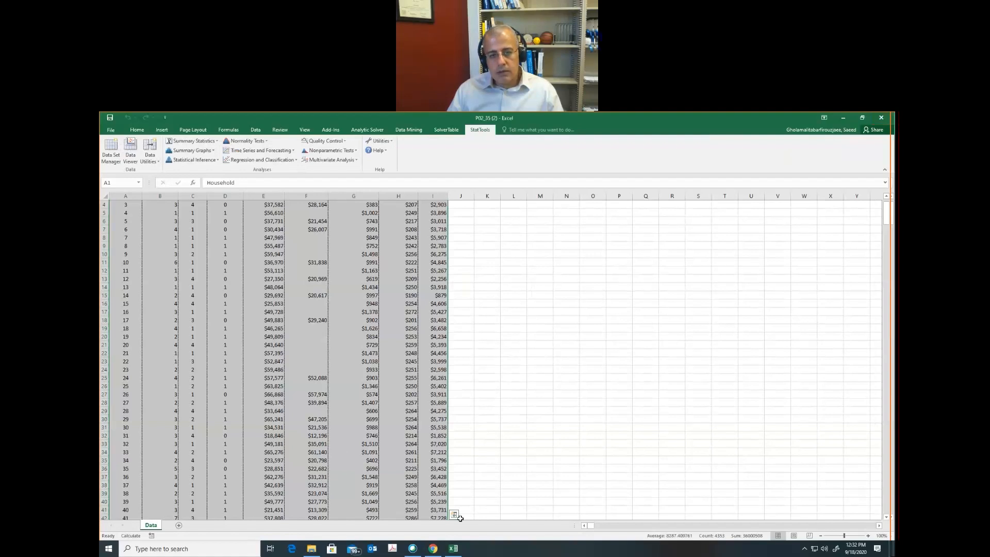
{"action": "scroll", "coordinate": [460, 517], "scroll_direction": "down", "scroll_amount": 1}
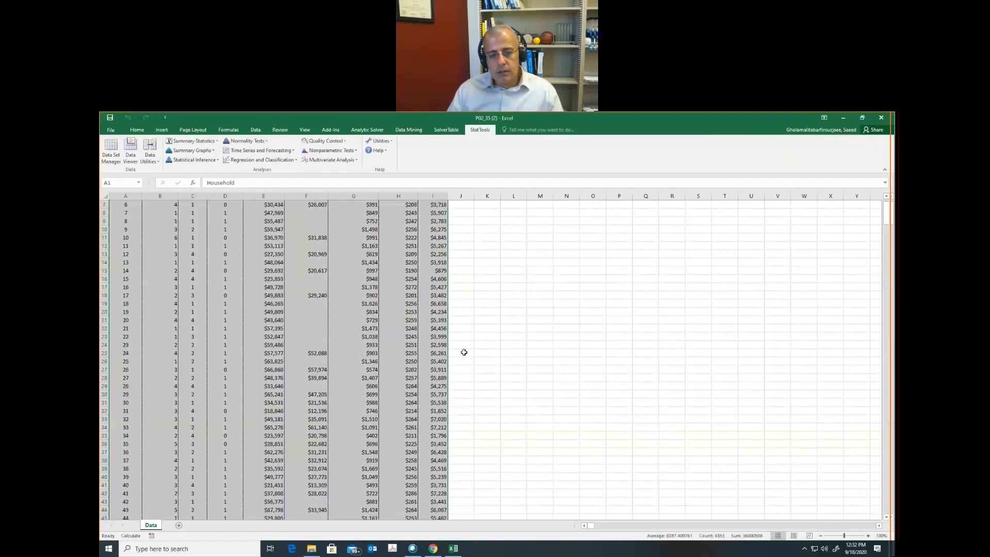
{"action": "left_click", "coordinate": [508, 319]}
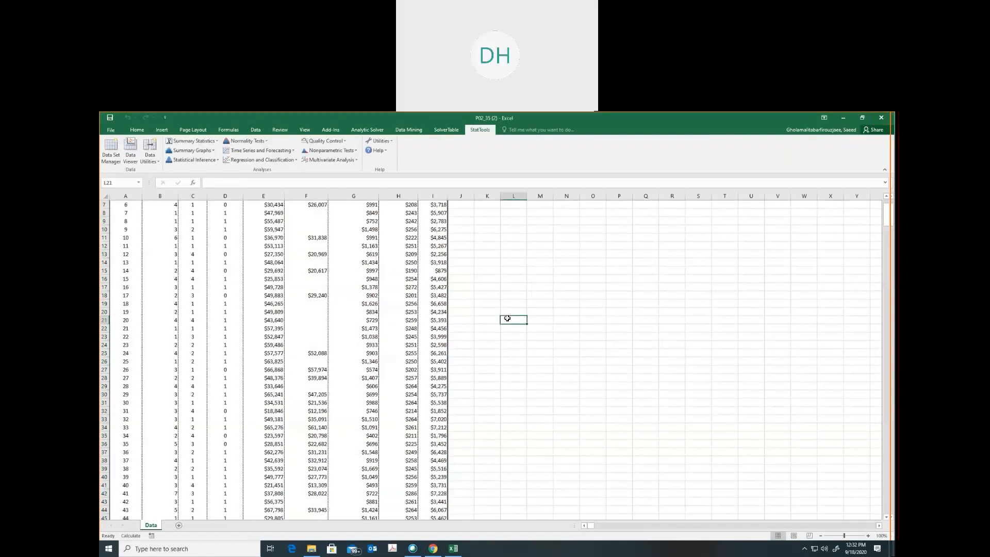
{"action": "key", "text": "super"}
{"action": "key", "text": "super"}
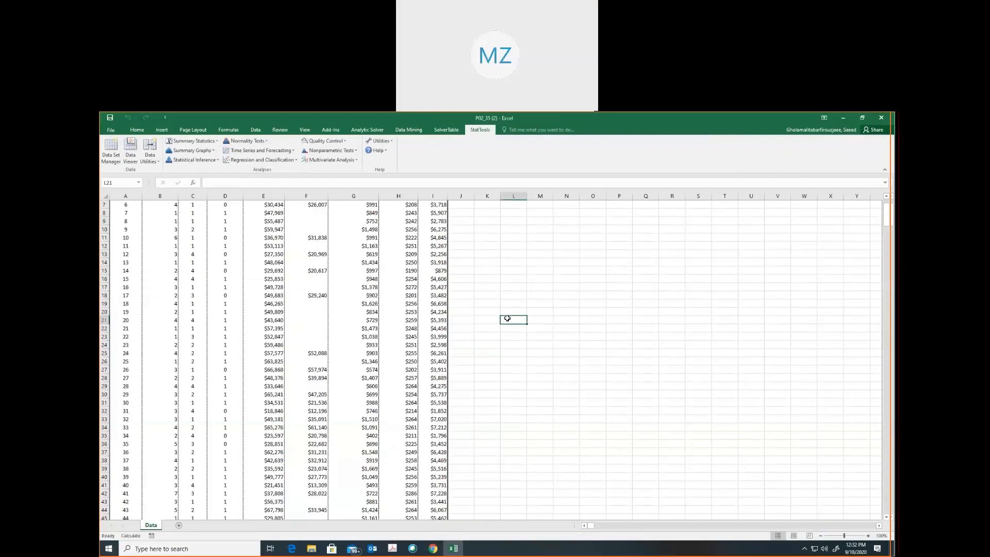
{"action": "key", "text": "ctrl+Home"}
{"action": "key", "text": "Down"}
{"action": "key", "text": "Down"}
{"action": "key", "text": "Down"}
{"action": "key", "text": "Down"}
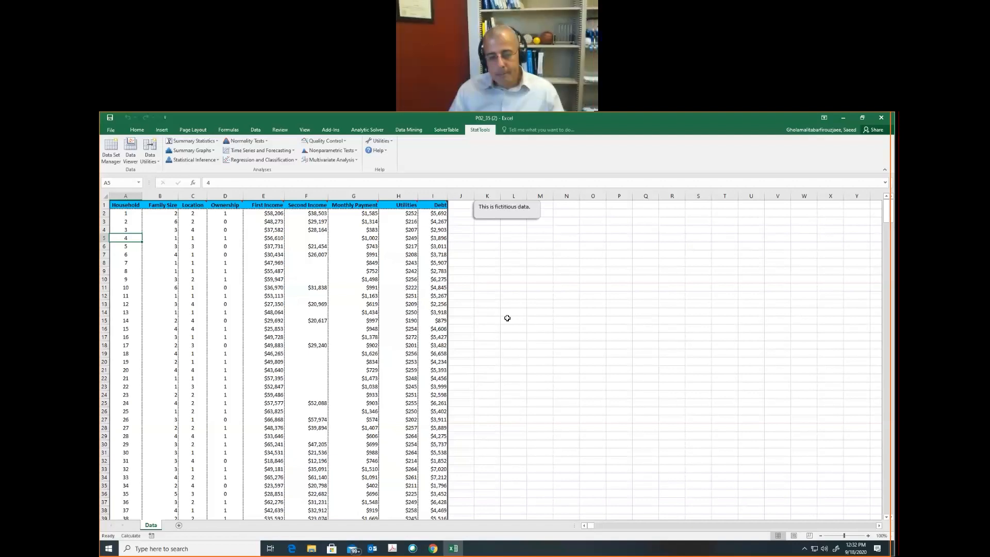
{"action": "key", "text": "Right"}
{"action": "key", "text": "Right"}
{"action": "key", "text": "Right"}
{"action": "key", "text": "Right"}
{"action": "key", "text": "Right"}
{"action": "key", "text": "Right"}
{"action": "key", "text": "Right"}
{"action": "key", "text": "Right"}
{"action": "key", "text": "Right"}
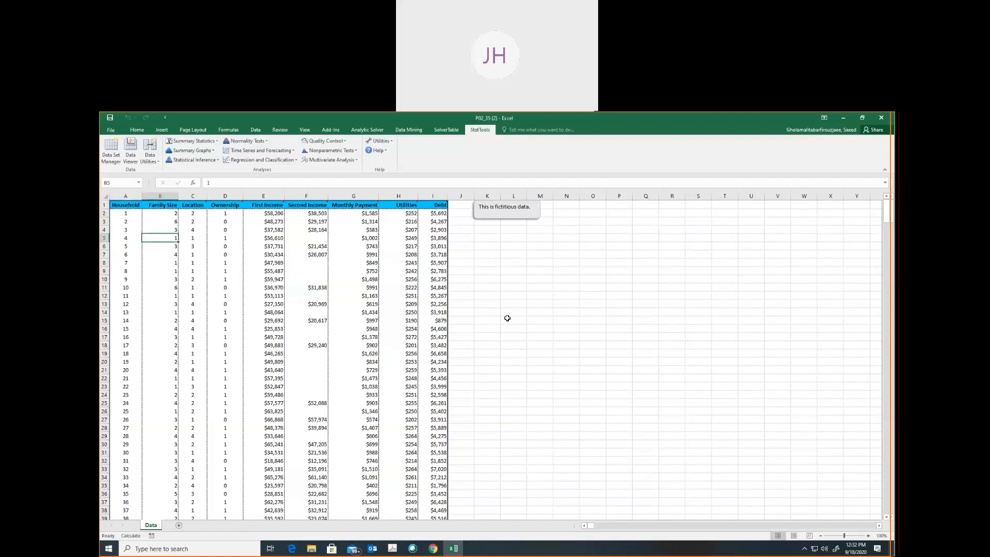
{"action": "key", "text": "Down"}
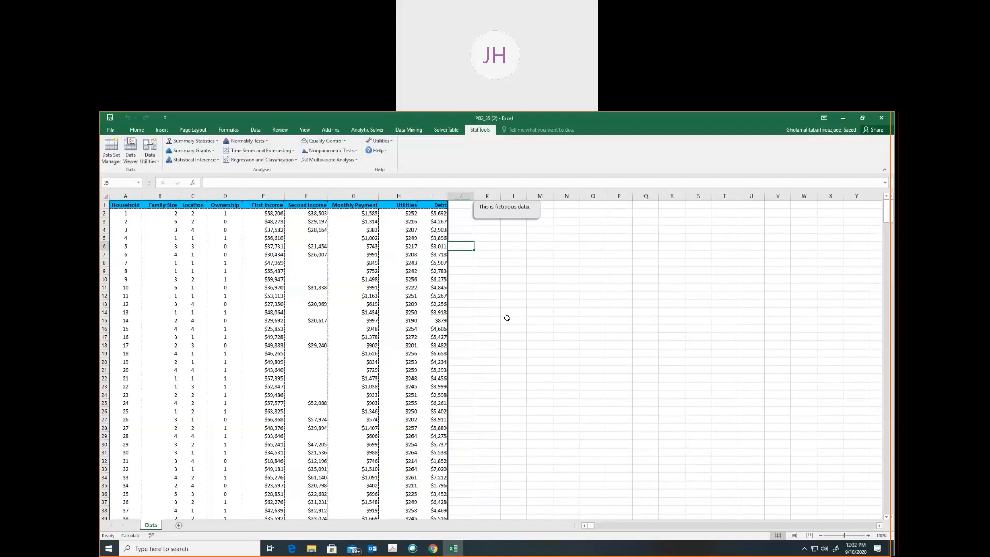
{"action": "key", "text": "Down"}
{"action": "key", "text": "Down"}
{"action": "key", "text": "Down"}
{"action": "key", "text": "Down"}
{"action": "key", "text": "Down"}
{"action": "key", "text": "Down"}
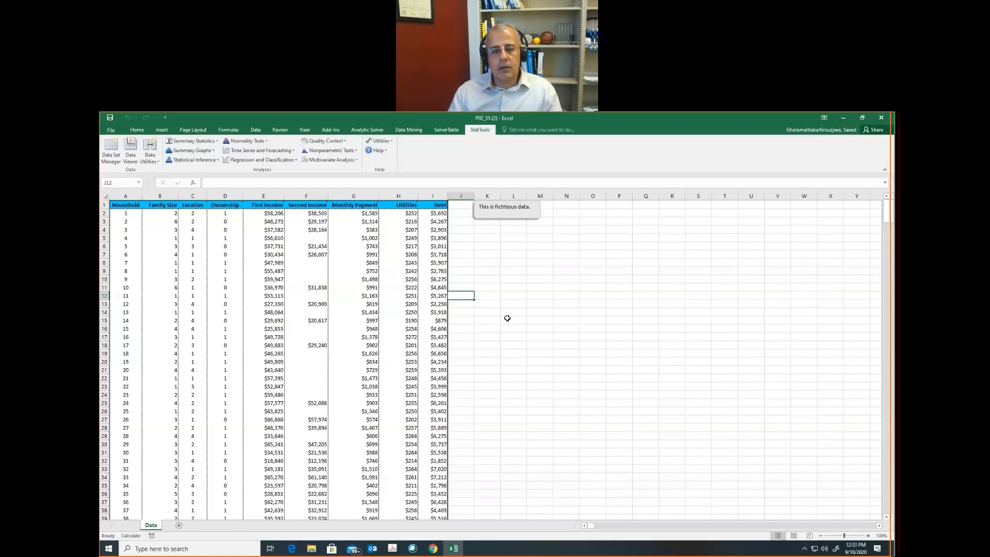
Switch to the assignment page in Chrome, download P02_50.xlsx from question 3, and open it in Excel.
{"action": "left_click", "coordinate": [433, 548]}
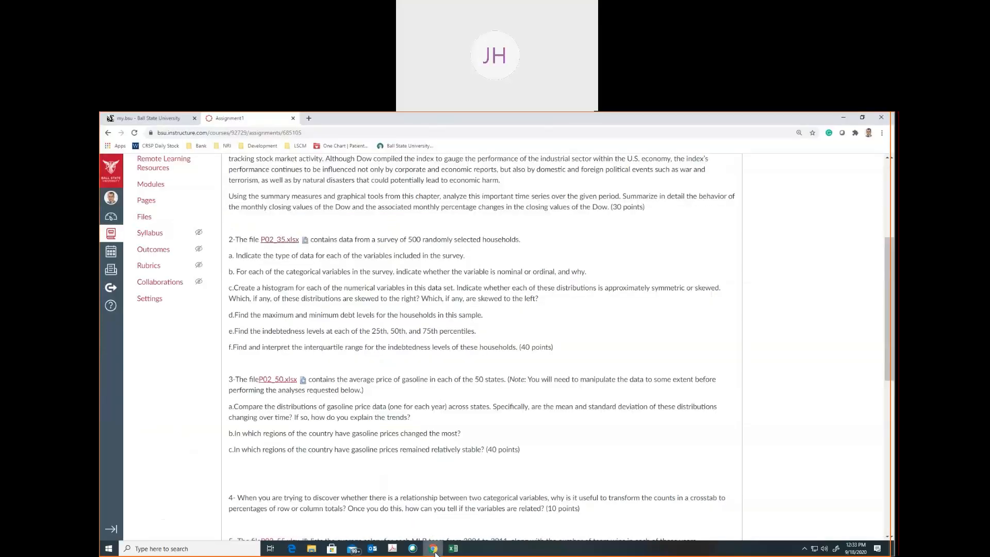
{"action": "left_click", "coordinate": [453, 548]}
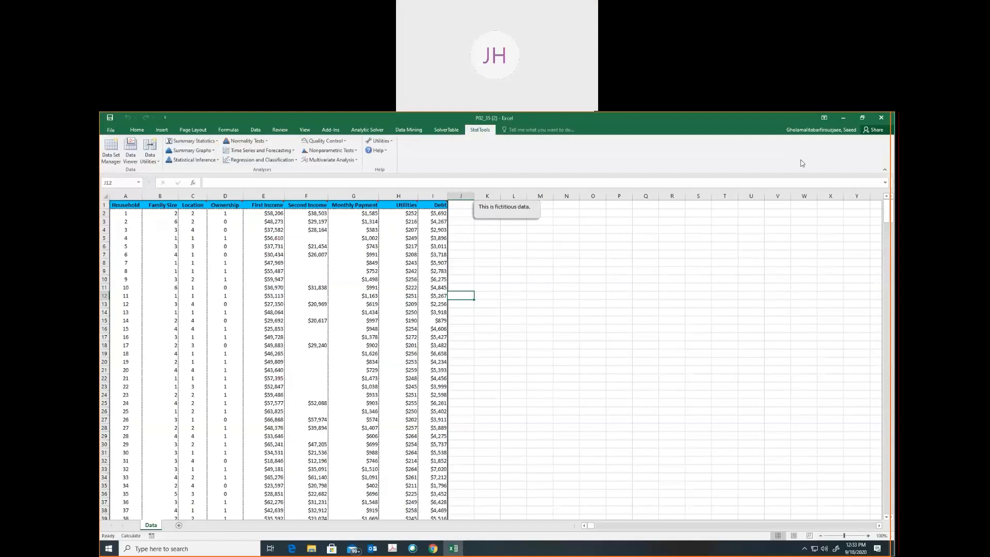
{"action": "left_click", "coordinate": [433, 548]}
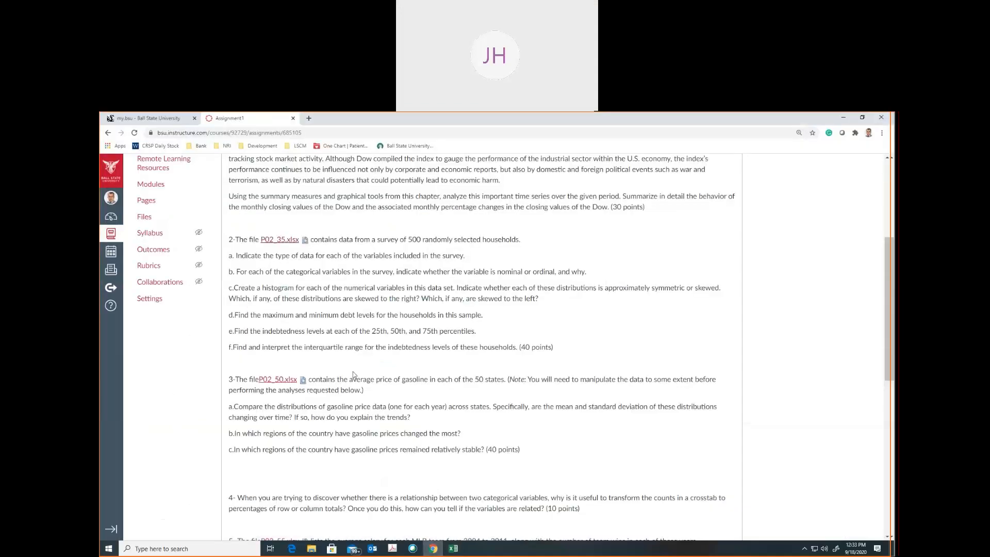
{"action": "left_click_drag", "start_coordinate": [249, 288], "coordinate": [251, 289]}
{"action": "scroll", "coordinate": [316, 445], "scroll_direction": "down", "scroll_amount": 3}
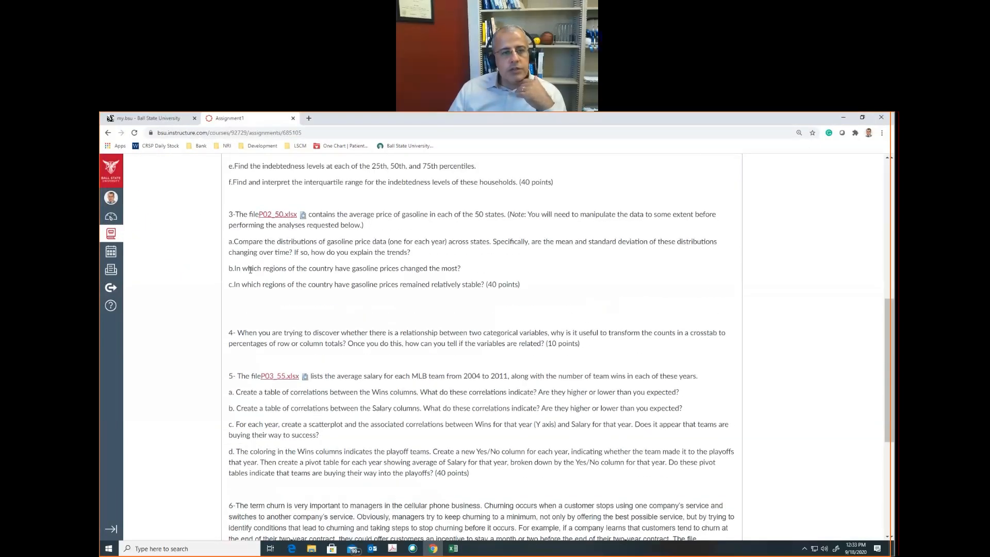
{"action": "left_click", "coordinate": [267, 217]}
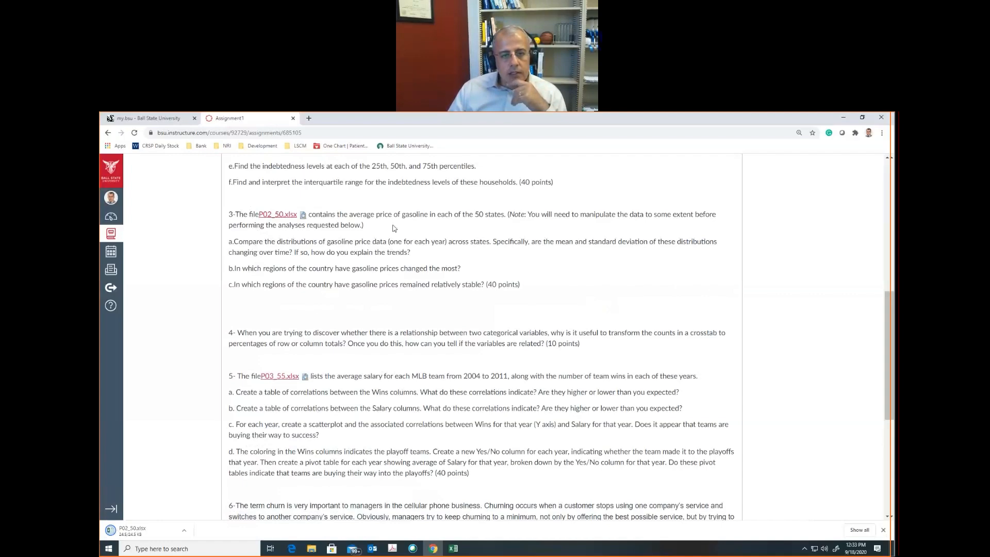
{"action": "left_click", "coordinate": [138, 532]}
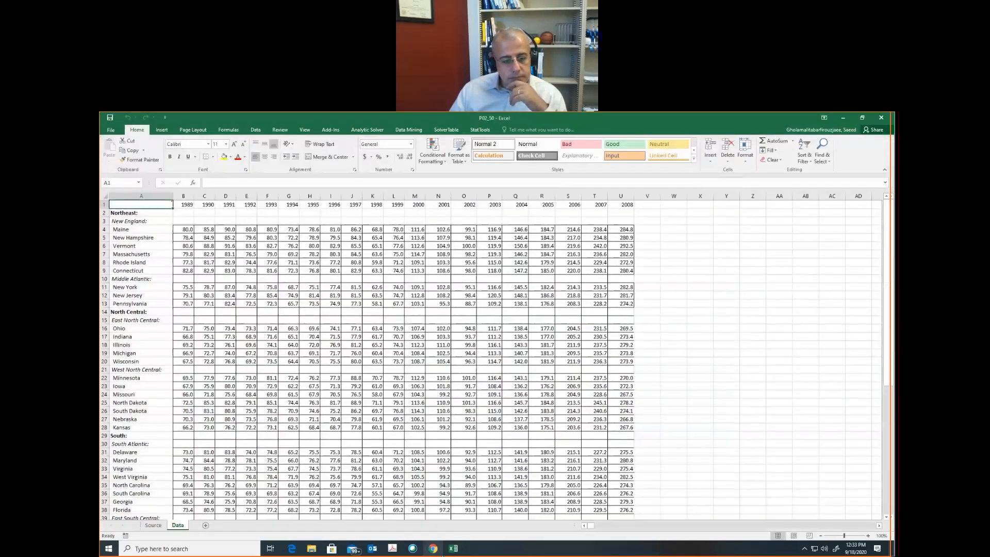
Review the question 3 instructions on the assignment page in Chrome and return to the P02_50 workbook in Excel.
{"action": "left_click", "coordinate": [436, 552]}
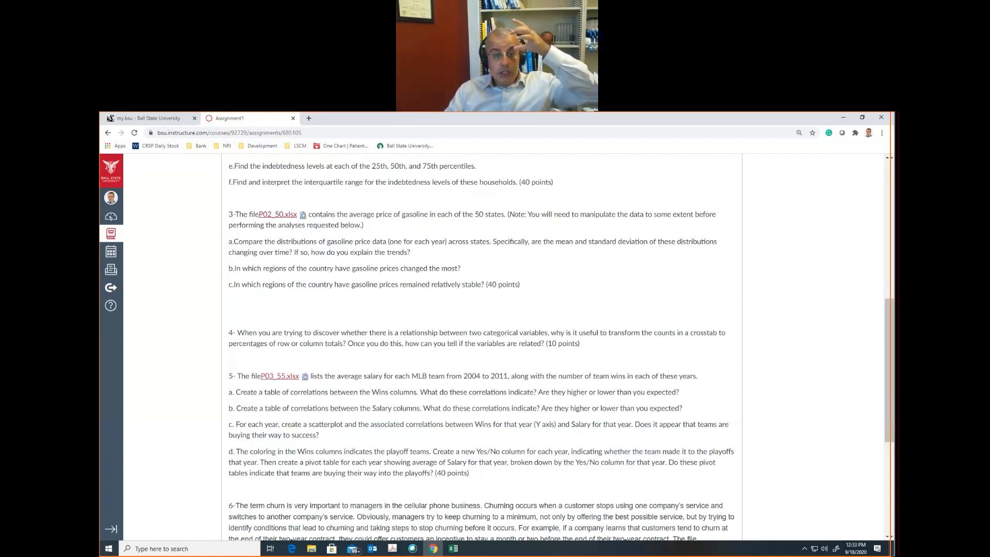
{"action": "left_click", "coordinate": [457, 550]}
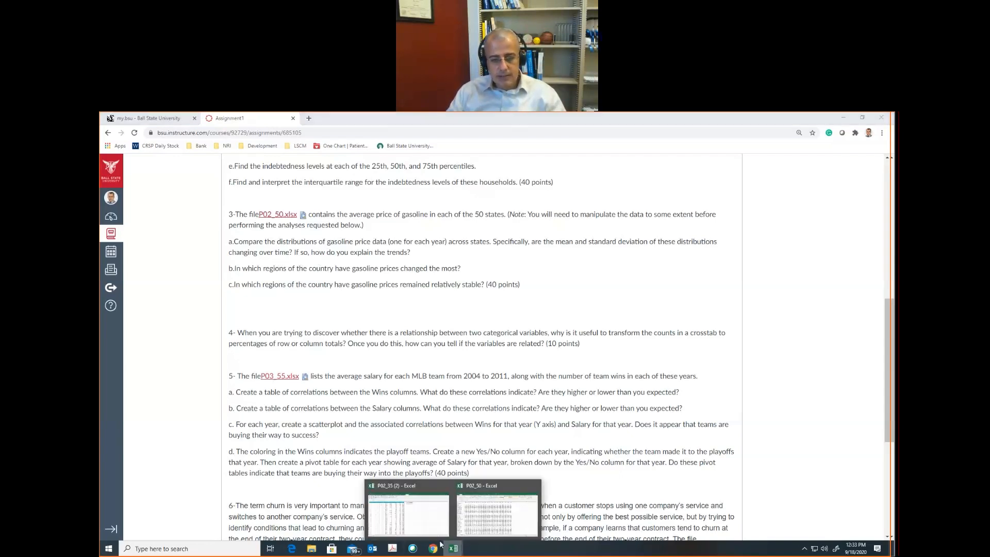
{"action": "left_click", "coordinate": [485, 524]}
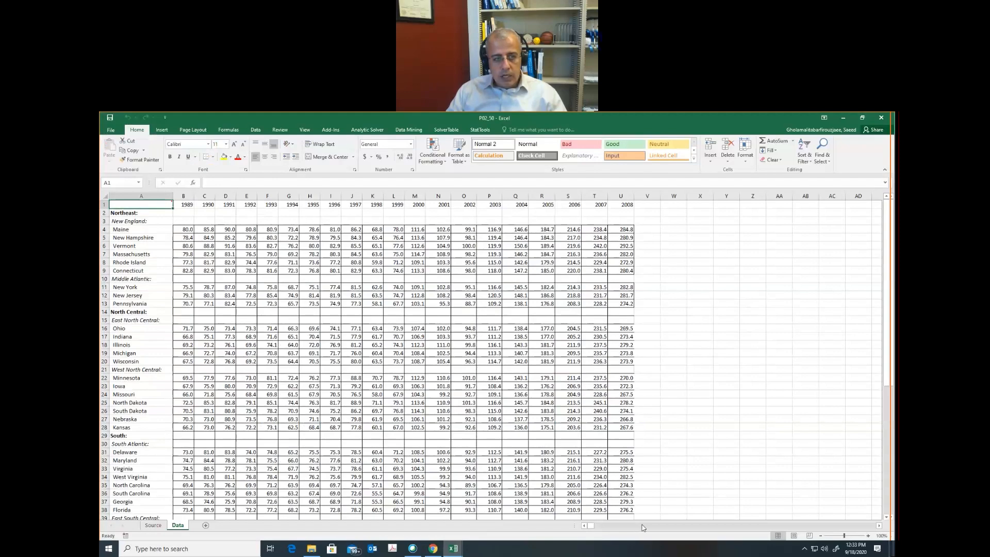
Create a copy of the Data sheet within P02_50.xlsx, placed before the Data sheet.
{"action": "key", "text": "Down"}
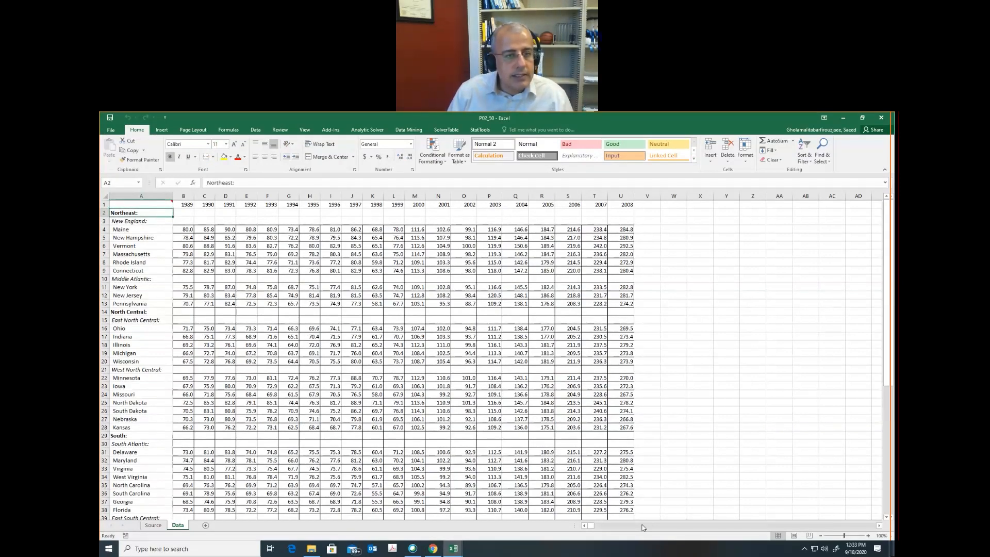
{"action": "key", "text": "shift+Down"}
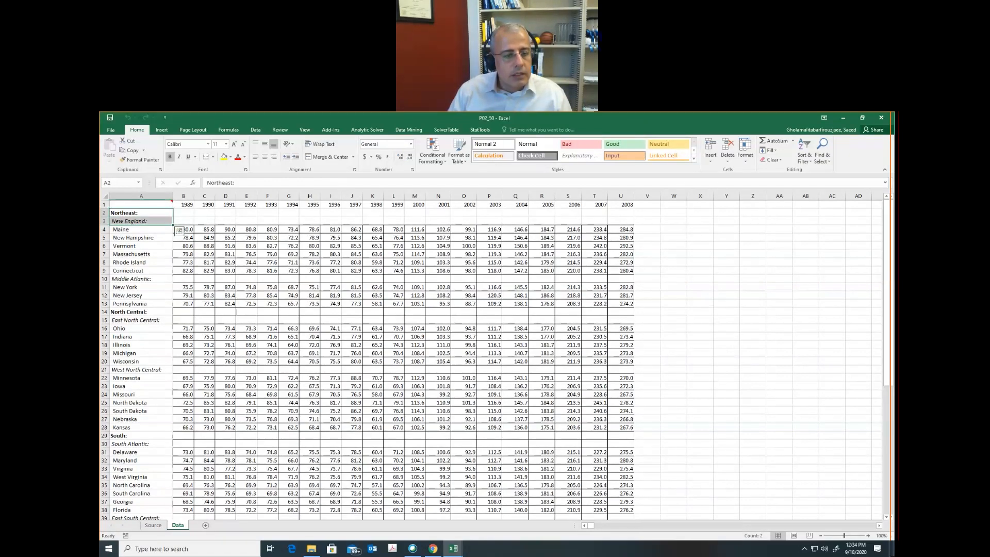
{"action": "right_click", "coordinate": [177, 525]}
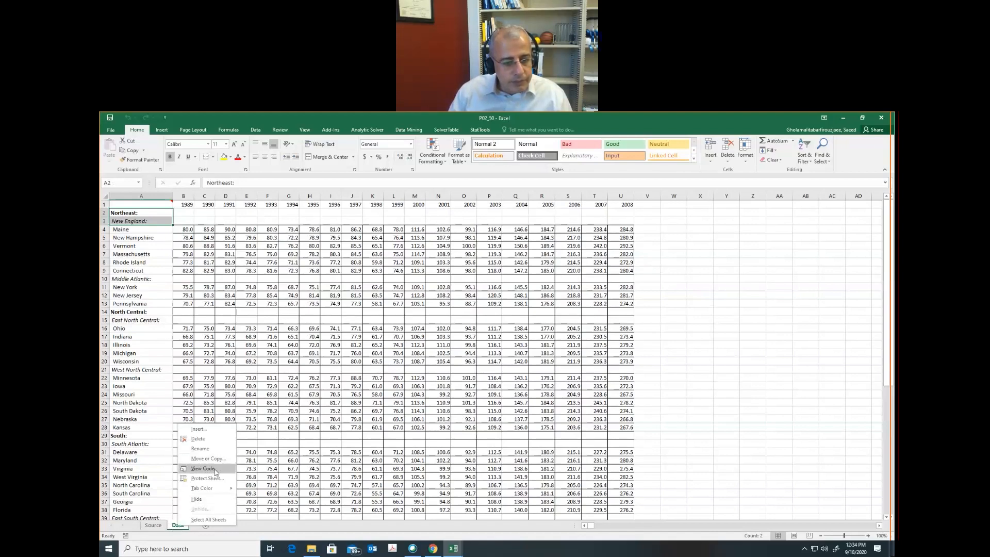
{"action": "left_click", "coordinate": [216, 459]}
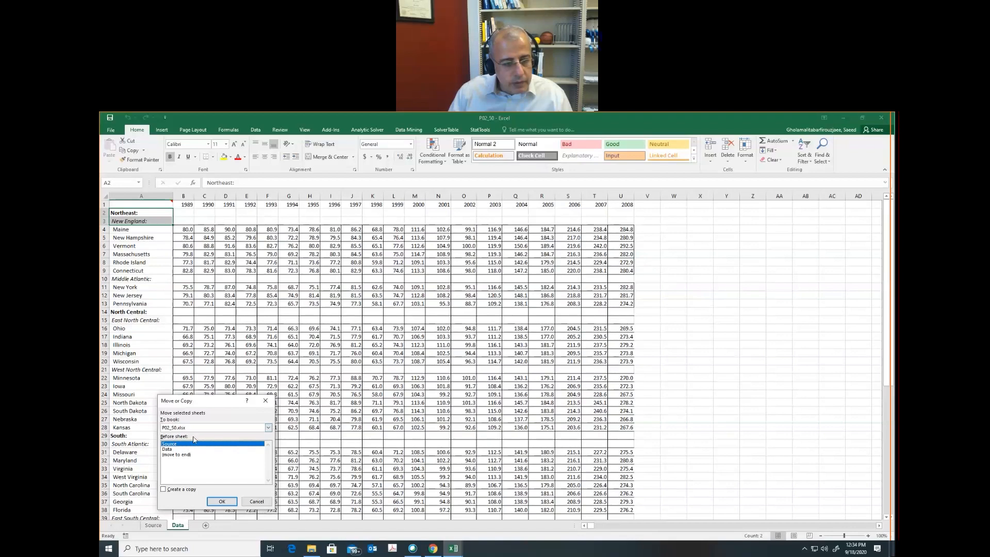
{"action": "left_click", "coordinate": [176, 449]}
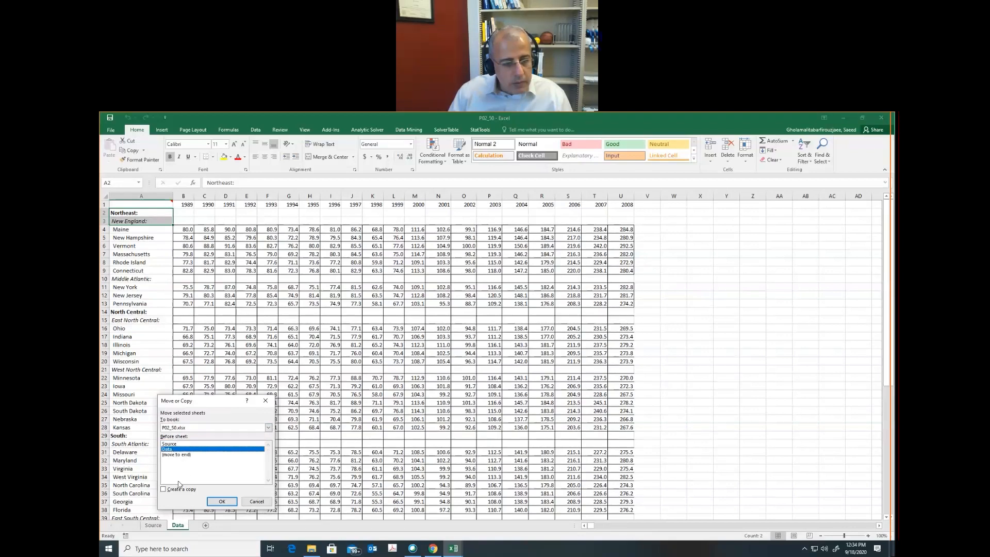
{"action": "left_click", "coordinate": [180, 489]}
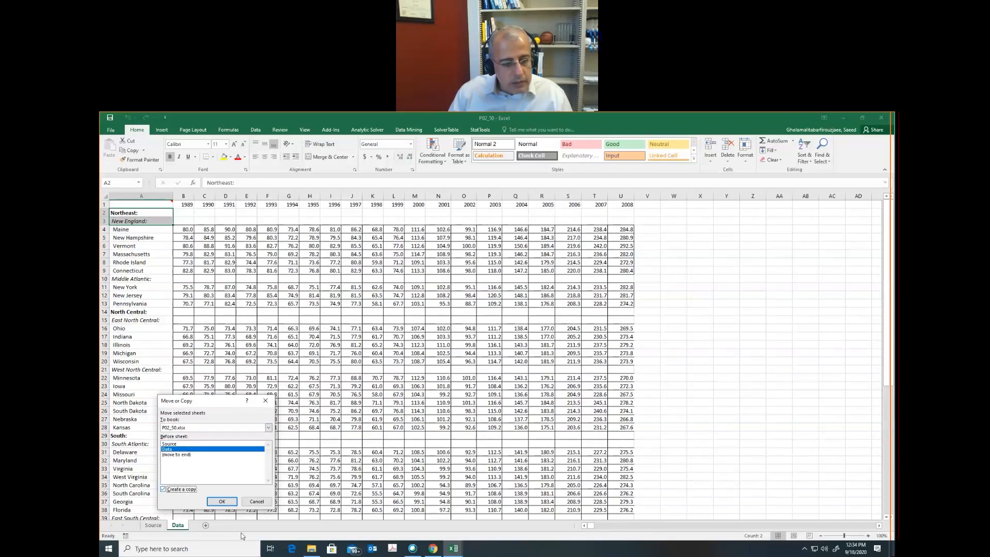
{"action": "left_click", "coordinate": [221, 501]}
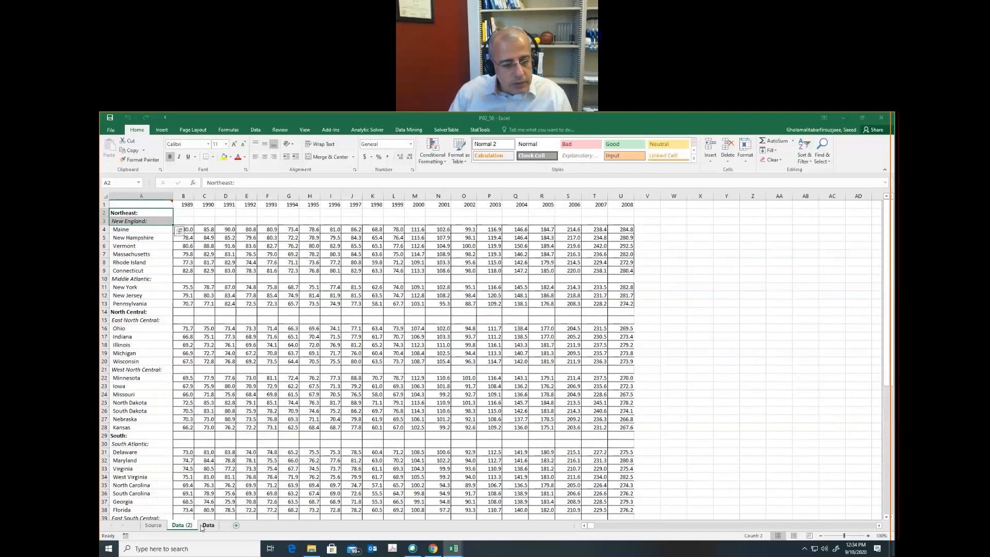
On the original Data sheet, delete the entire Northeast and New England heading rows, rows 2 and 3.
{"action": "left_click", "coordinate": [207, 525]}
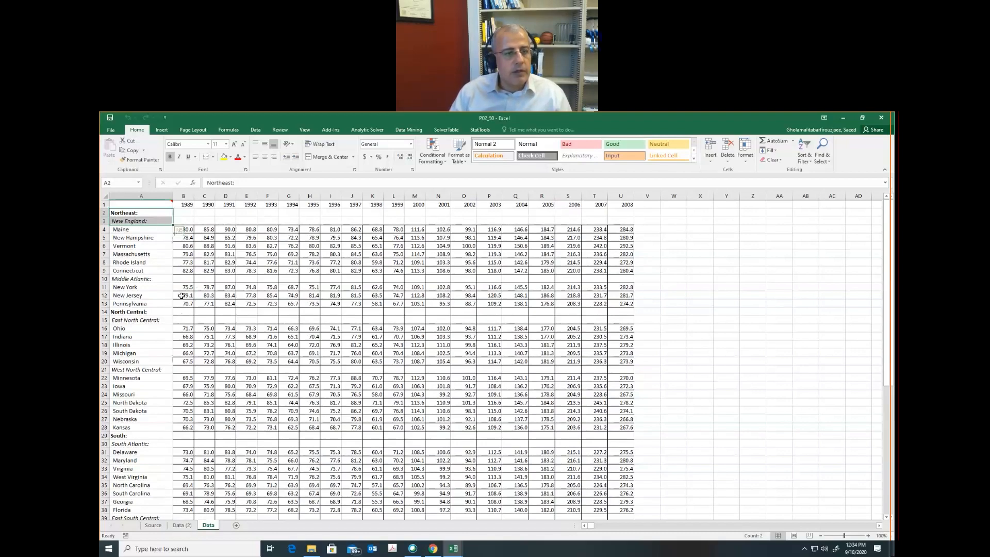
{"action": "left_click", "coordinate": [184, 214]}
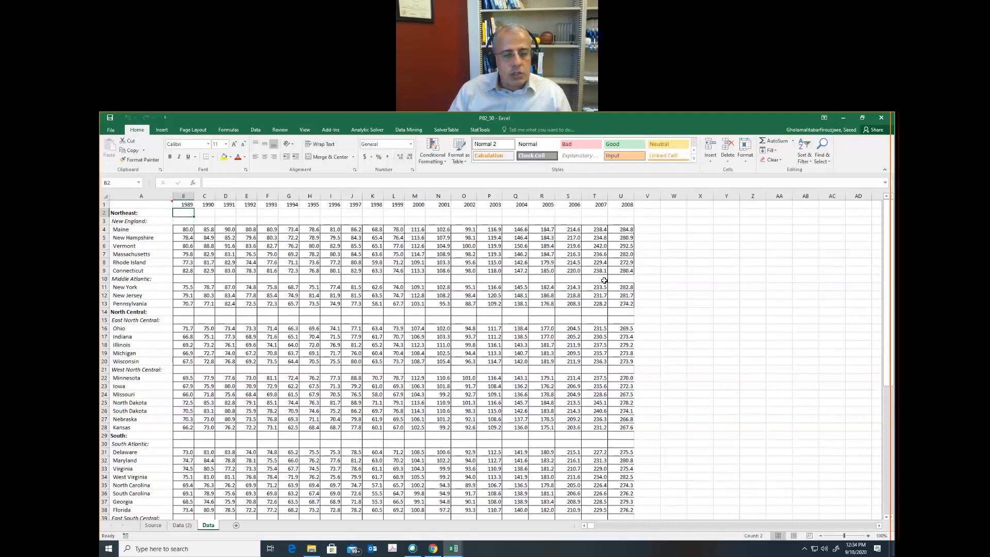
{"action": "key", "text": "Left"}
{"action": "key", "text": "shift+Down"}
{"action": "key", "text": "shift+Right"}
{"action": "key", "text": "shift+Right"}
{"action": "key", "text": "shift+Right"}
{"action": "key", "text": "shift+Right"}
{"action": "key", "text": "shift+Right"}
{"action": "key", "text": "shift+Right"}
{"action": "key", "text": "shift+Right"}
{"action": "key", "text": "shift+Right"}
{"action": "key", "text": "shift+Right"}
{"action": "key", "text": "shift+Right"}
{"action": "key", "text": "shift+Right"}
{"action": "key", "text": "shift+Right"}
{"action": "key", "text": "shift+Right"}
{"action": "key", "text": "shift+Right"}
{"action": "key", "text": "shift+Right"}
{"action": "key", "text": "shift+Right"}
{"action": "key", "text": "shift+Right"}
{"action": "key", "text": "shift+Right"}
{"action": "key", "text": "shift+Right"}
{"action": "key", "text": "shift+Right"}
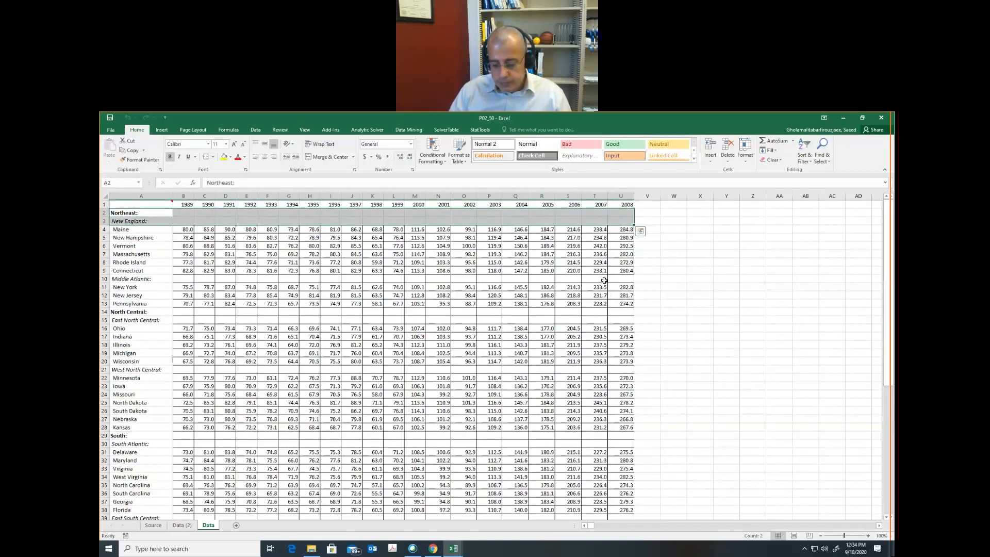
{"action": "right_click", "coordinate": [162, 216]}
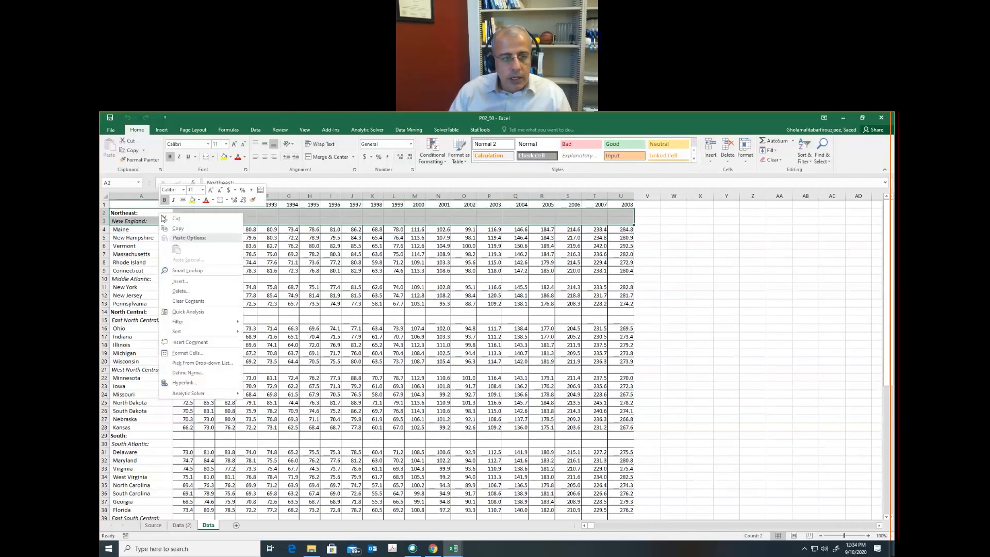
{"action": "left_click", "coordinate": [180, 291]}
{"action": "left_click", "coordinate": [174, 293]}
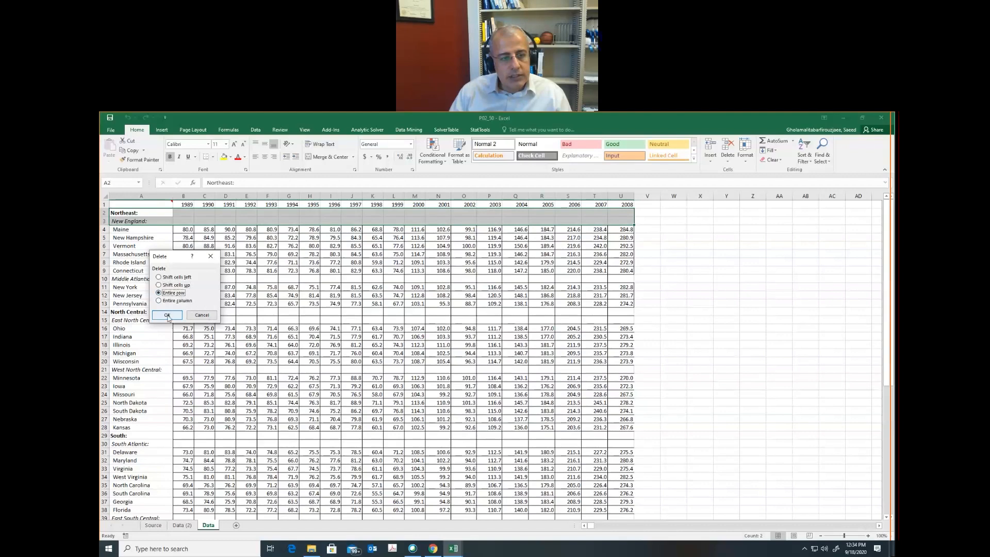
{"action": "left_click", "coordinate": [167, 315]}
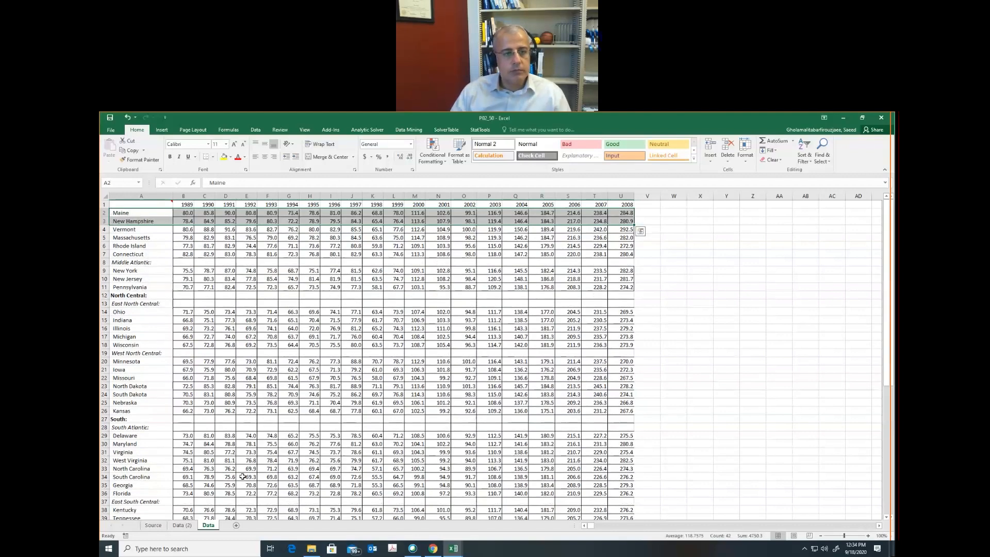
Delete the entire North Central and East North Central heading rows, rows 12 and 13, from the Data sheet.
{"action": "left_click", "coordinate": [135, 296]}
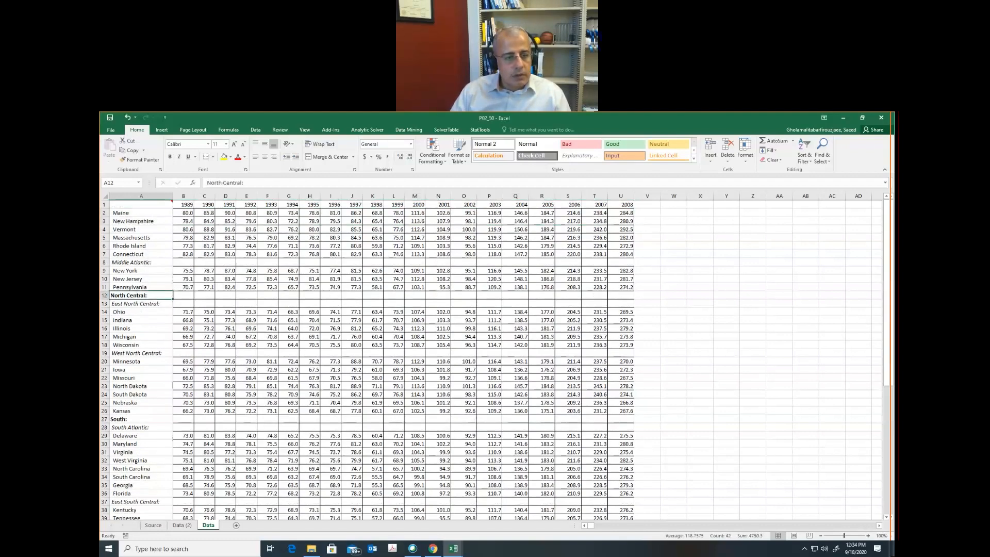
{"action": "left_click_drag", "start_coordinate": [136, 296], "coordinate": [624, 307]}
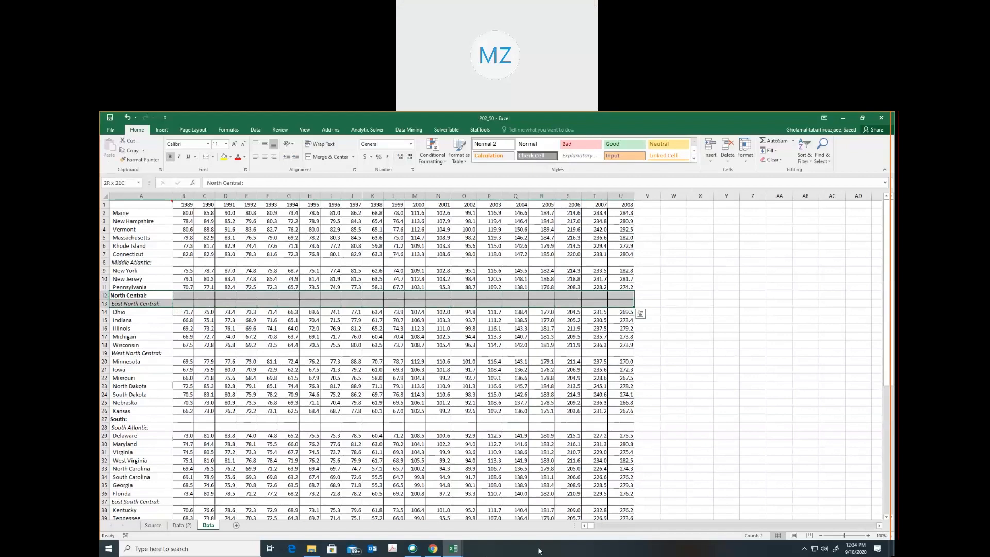
{"action": "right_click", "coordinate": [227, 299]}
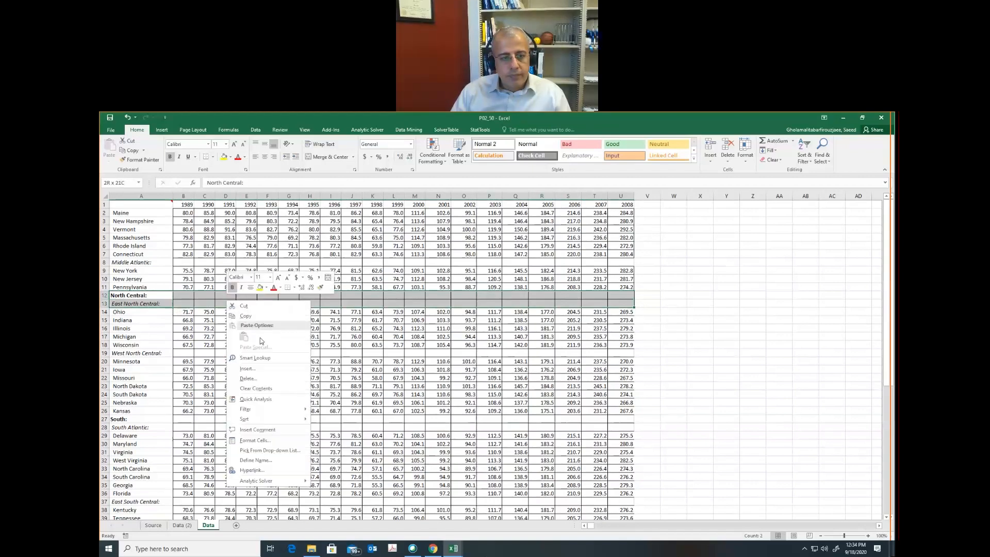
{"action": "left_click", "coordinate": [261, 380]}
{"action": "left_click", "coordinate": [253, 381]}
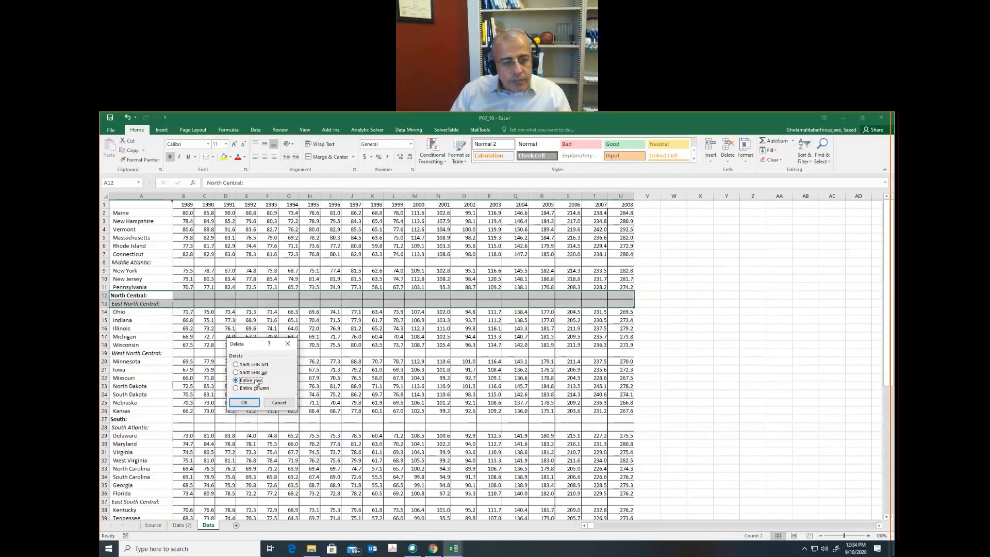
{"action": "left_click", "coordinate": [247, 402]}
Delete the entire Middle Atlantic heading row, row 8, between Connecticut and New York.
{"action": "right_click", "coordinate": [121, 263]}
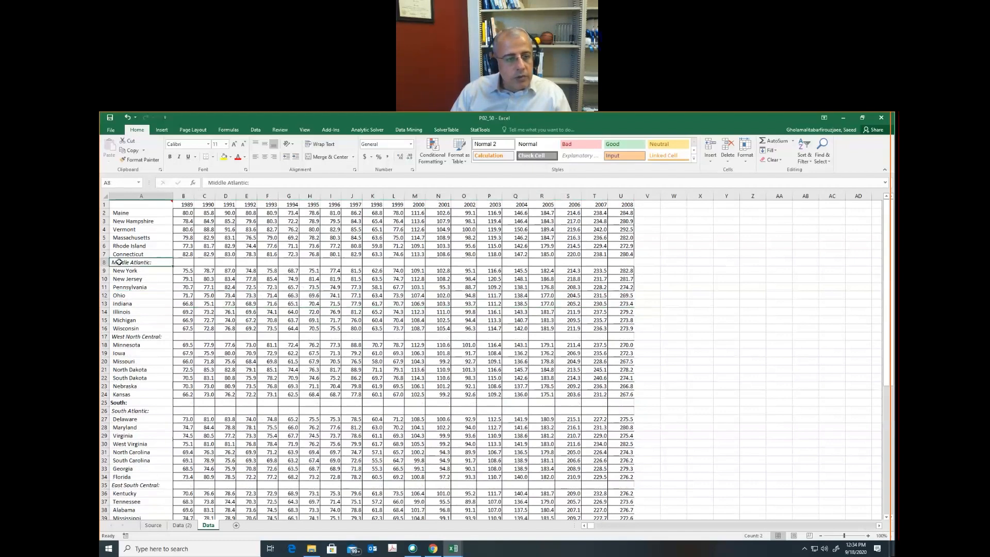
{"action": "left_click", "coordinate": [142, 340]}
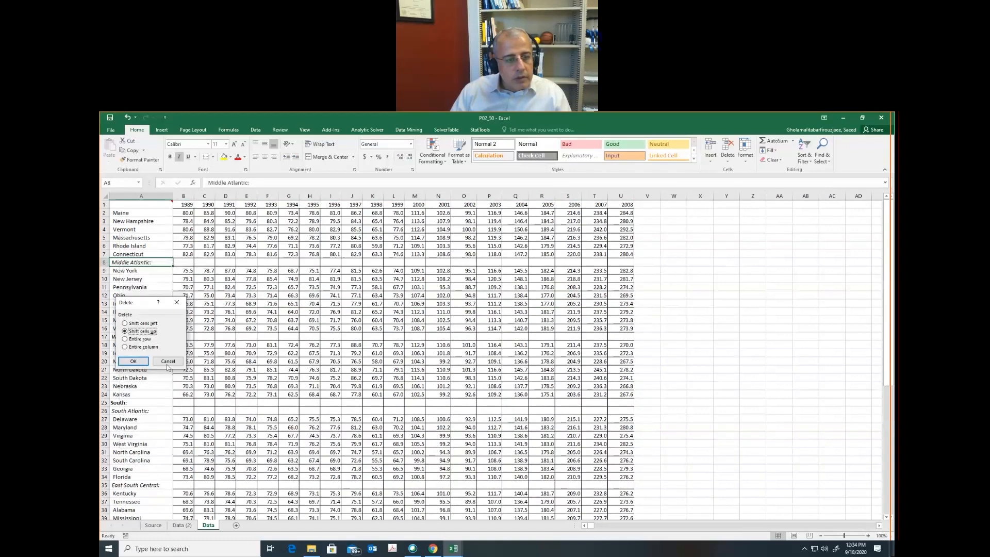
{"action": "left_click", "coordinate": [144, 340]}
{"action": "left_click", "coordinate": [140, 361]}
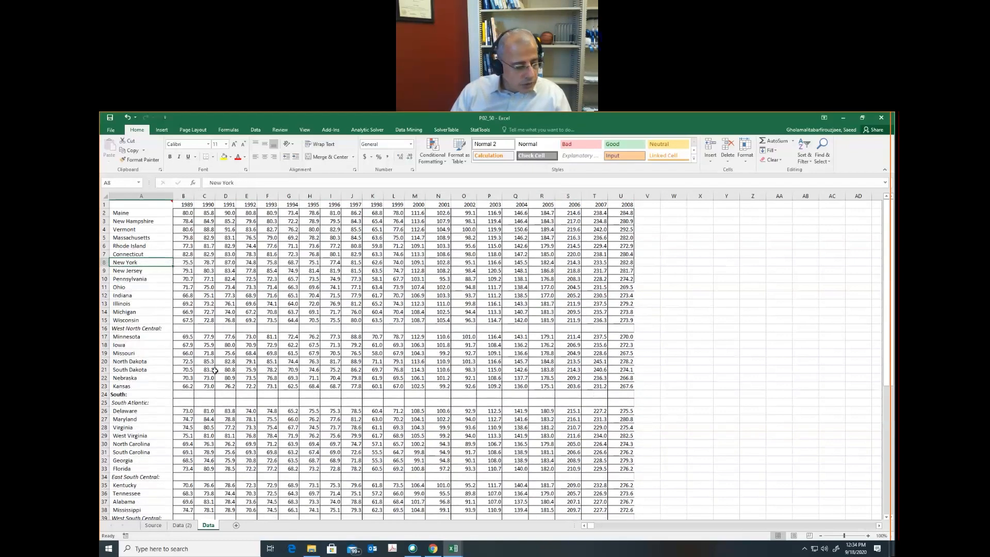
Delete the entire West North Central heading row, row 16, from the Data sheet.
{"action": "right_click", "coordinate": [136, 329]}
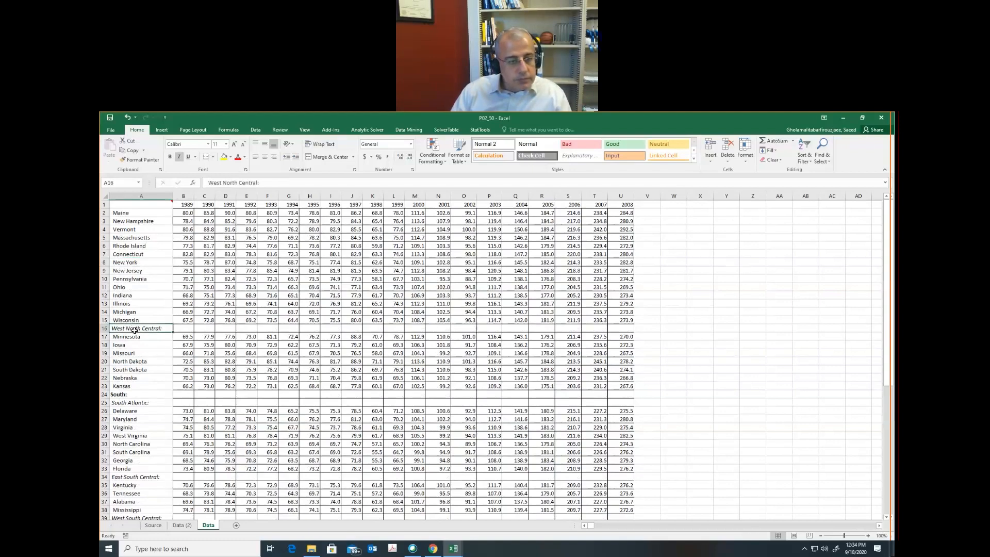
{"action": "left_click", "coordinate": [165, 409]}
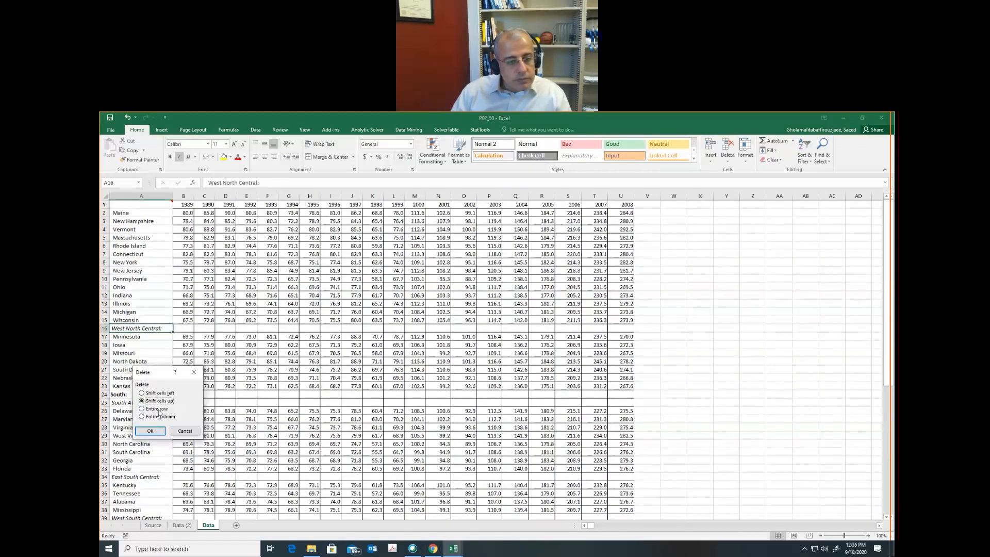
{"action": "left_click", "coordinate": [153, 408]}
{"action": "left_click", "coordinate": [150, 431]}
Delete the entire South and South Atlantic heading rows, rows 23 and 24, between Kansas and Delaware.
{"action": "scroll", "coordinate": [150, 351], "scroll_direction": "down", "scroll_amount": 2}
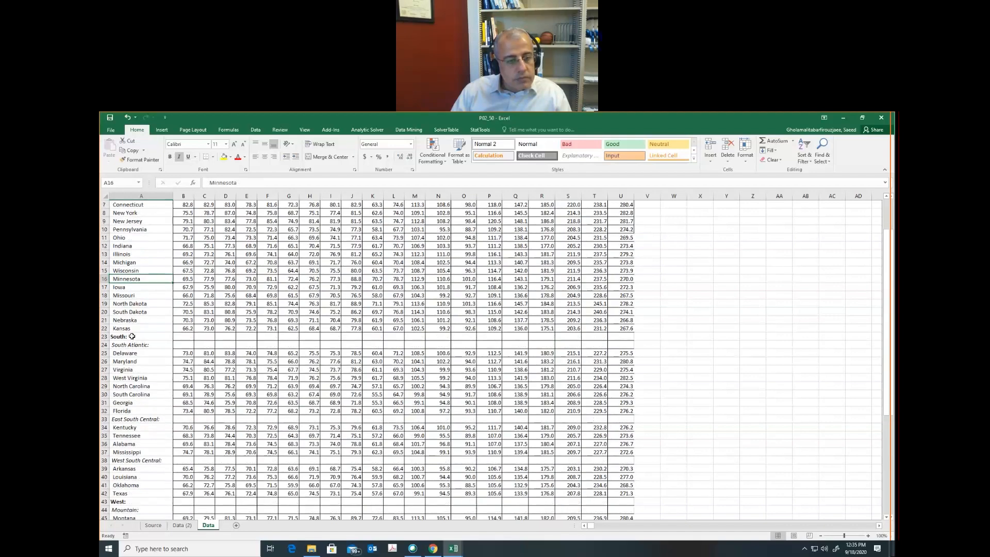
{"action": "left_click_drag", "start_coordinate": [133, 336], "coordinate": [133, 345]}
{"action": "right_click", "coordinate": [132, 345]}
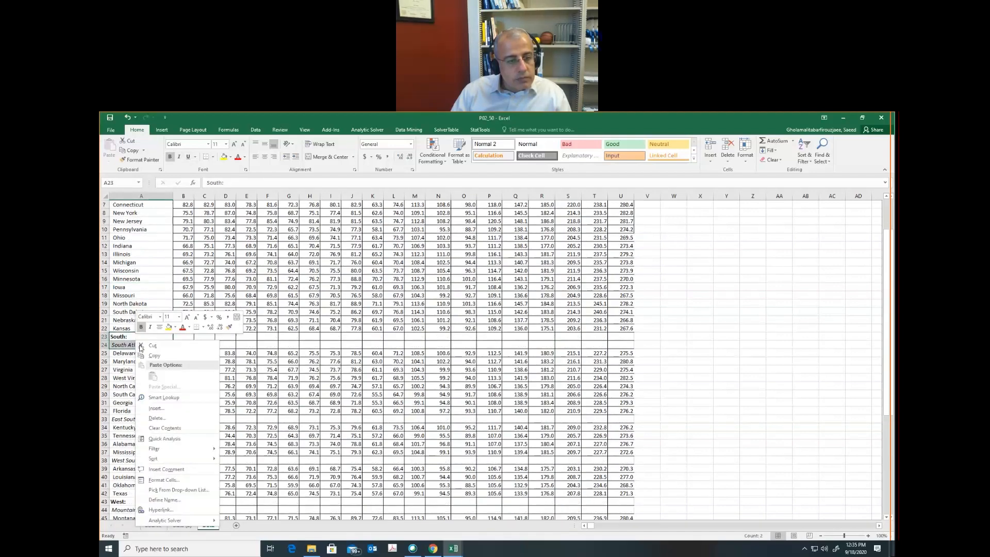
{"action": "left_click", "coordinate": [155, 421]}
{"action": "left_click", "coordinate": [143, 421]}
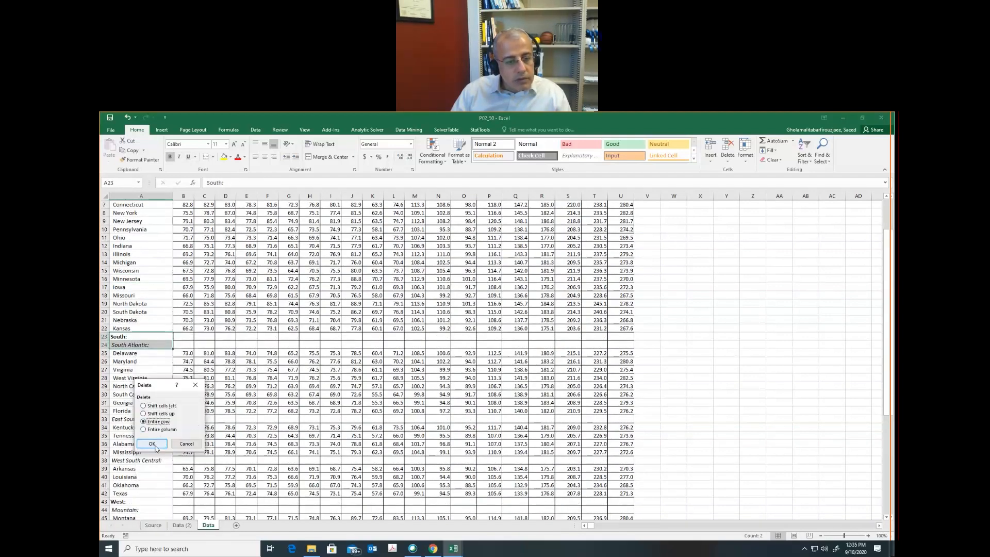
{"action": "left_click", "coordinate": [151, 444]}
Delete the entire East South Central heading row, row 31, between Florida and Kentucky.
{"action": "scroll", "coordinate": [177, 352], "scroll_direction": "down", "scroll_amount": 3}
{"action": "left_click", "coordinate": [138, 328]}
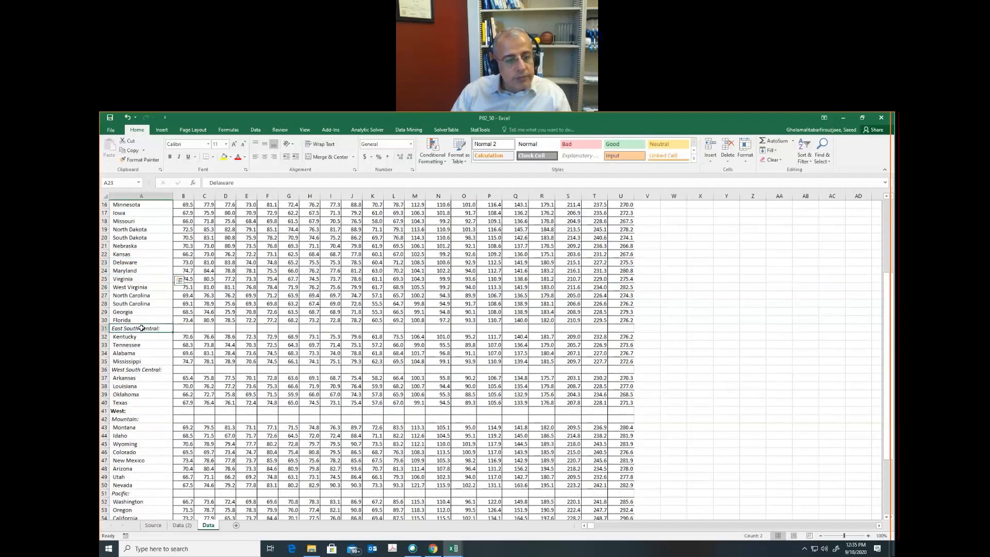
{"action": "right_click", "coordinate": [143, 329]}
{"action": "left_click", "coordinate": [175, 407]}
{"action": "left_click", "coordinate": [155, 411]}
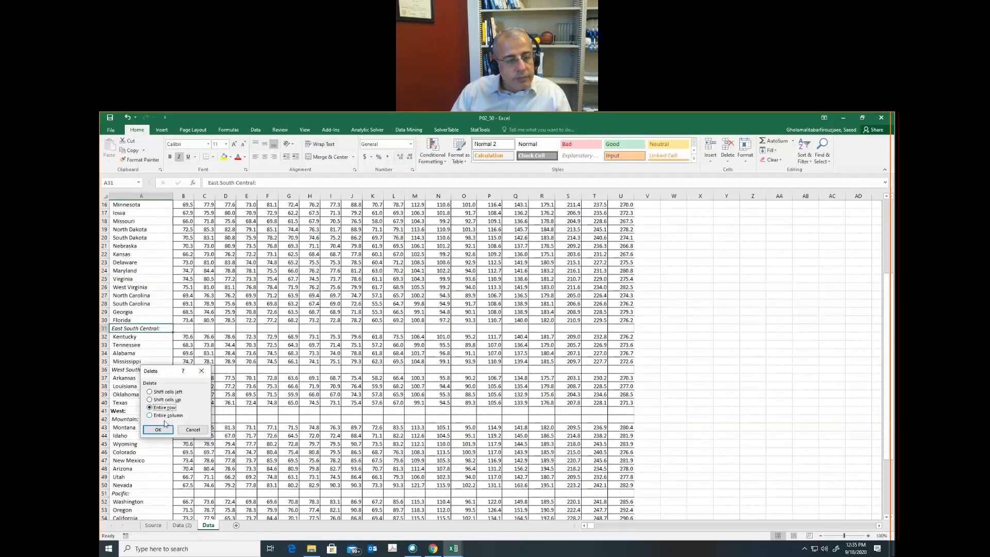
{"action": "left_click", "coordinate": [158, 430]}
Delete the entire West and Mountain heading rows, rows 40 and 41, between Texas and Montana.
{"action": "left_click_drag", "start_coordinate": [137, 403], "coordinate": [135, 411]}
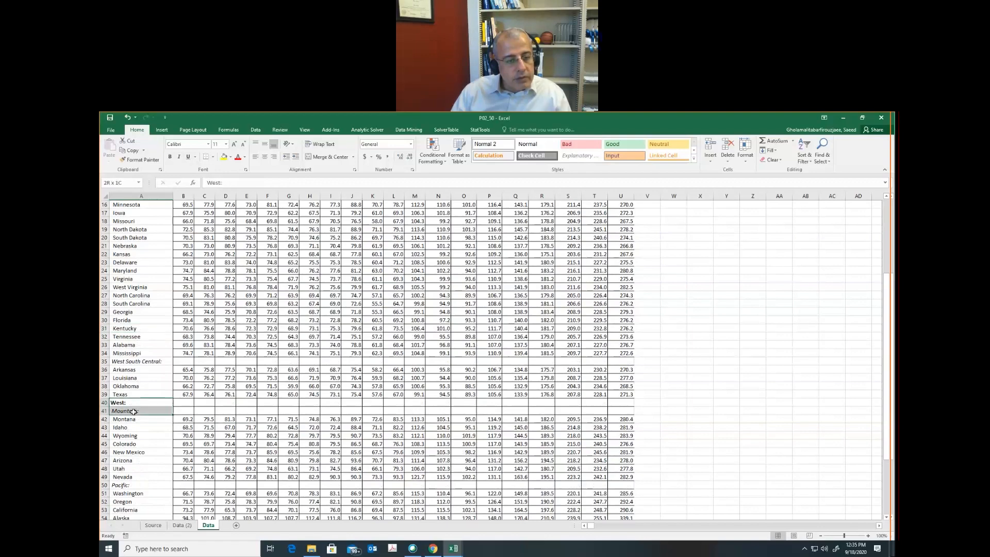
{"action": "right_click", "coordinate": [133, 412]}
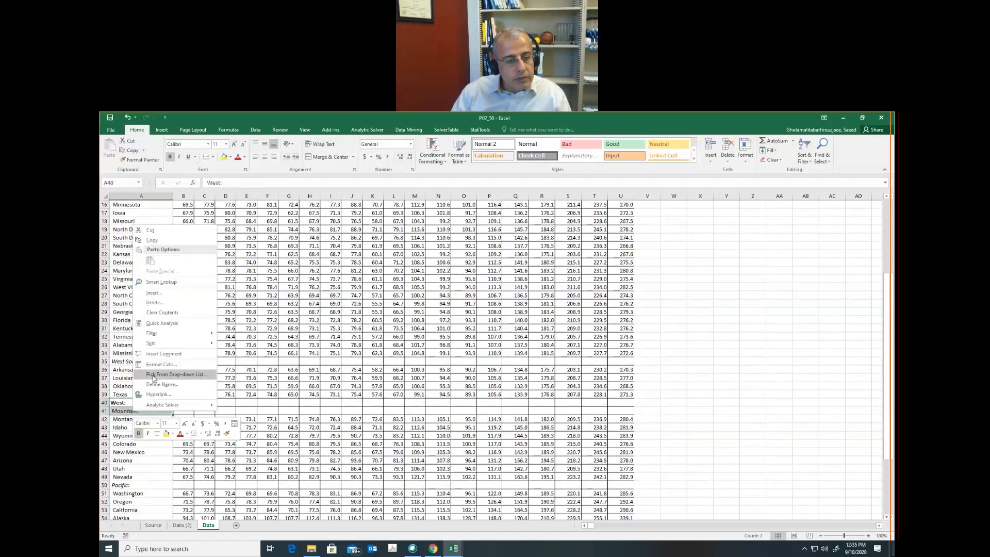
{"action": "left_click", "coordinate": [155, 302]}
{"action": "left_click", "coordinate": [135, 304]}
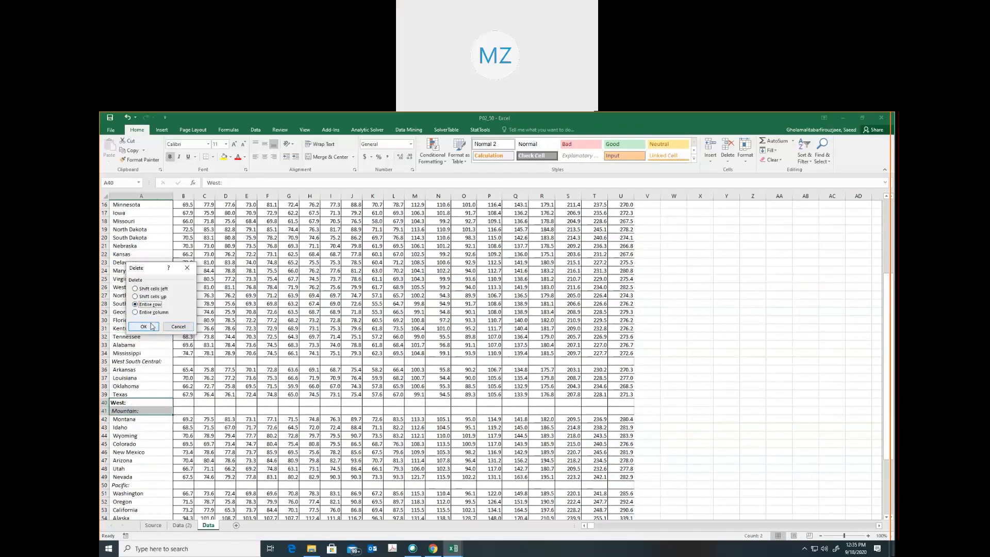
{"action": "left_click", "coordinate": [143, 327]}
Delete the entire West South Central heading row, row 35, between Mississippi and Arkansas.
{"action": "left_click", "coordinate": [138, 312]}
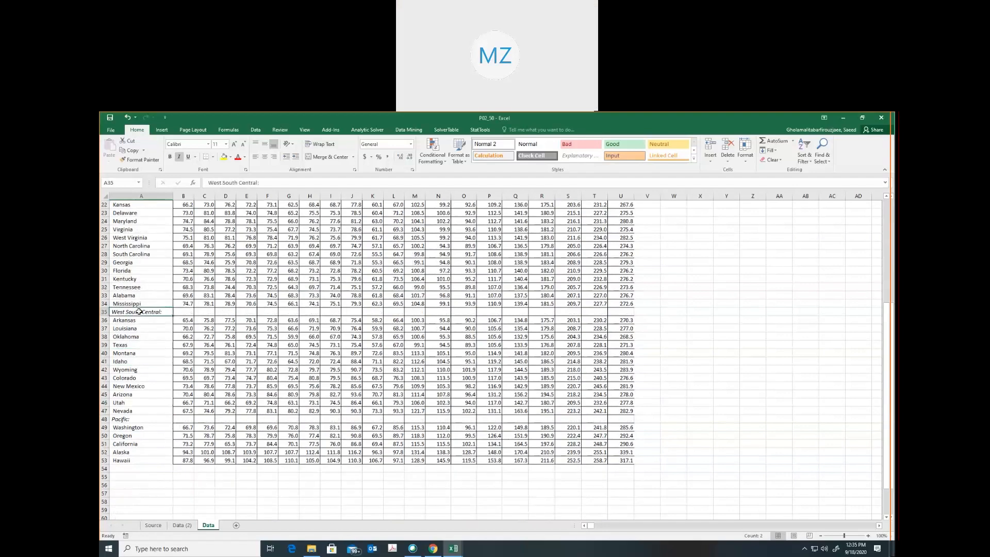
{"action": "right_click", "coordinate": [139, 312]}
{"action": "left_click", "coordinate": [173, 390]}
{"action": "left_click", "coordinate": [166, 384]}
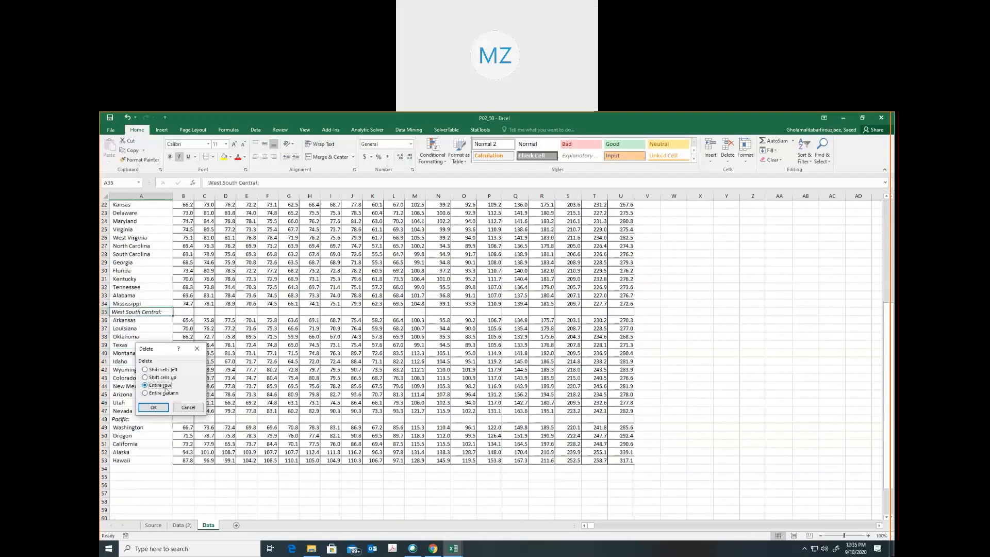
{"action": "left_click", "coordinate": [160, 405]}
Delete the entire Pacific heading row, row 47, between Nevada and Washington, and select cell A1.
{"action": "left_click", "coordinate": [144, 410]}
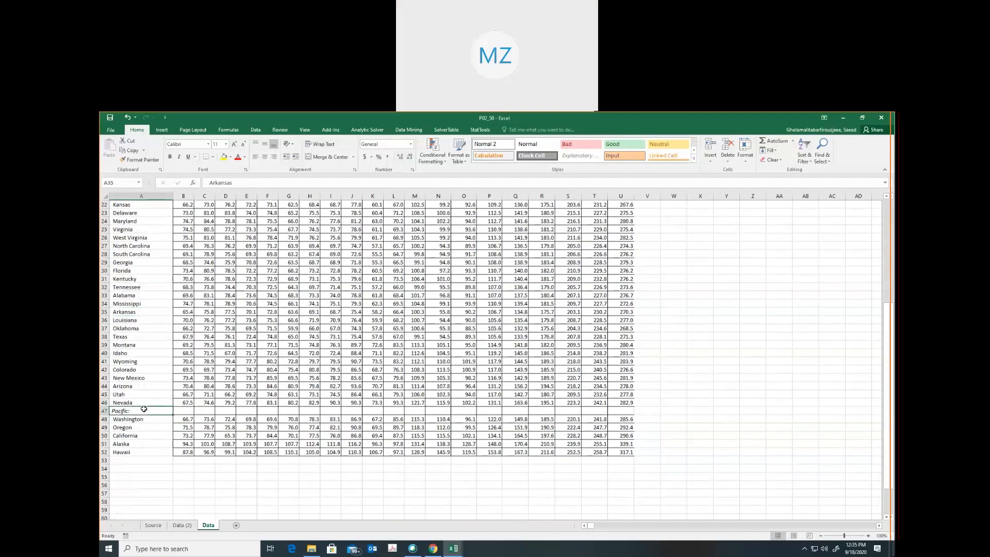
{"action": "right_click", "coordinate": [144, 411]}
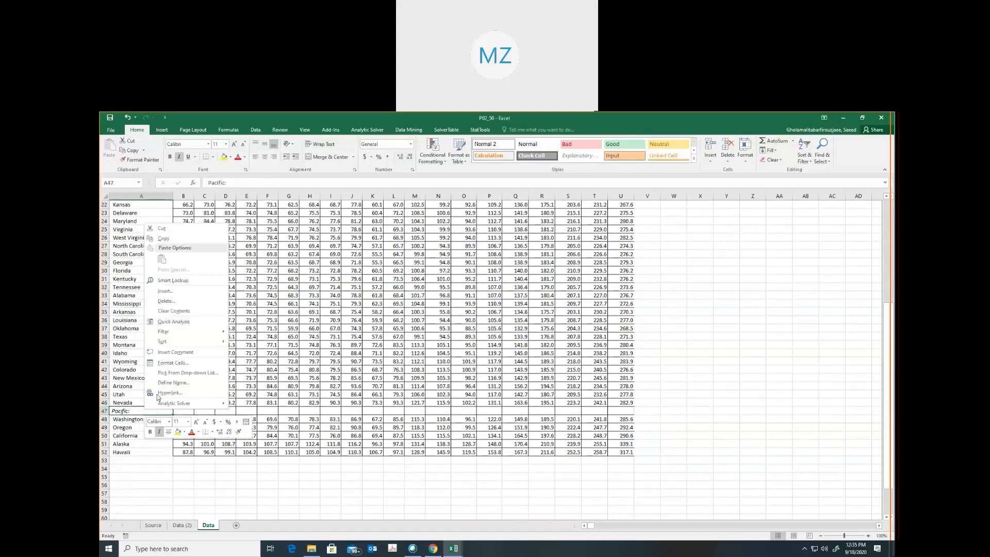
{"action": "left_click", "coordinate": [166, 301]}
{"action": "left_click", "coordinate": [157, 303]}
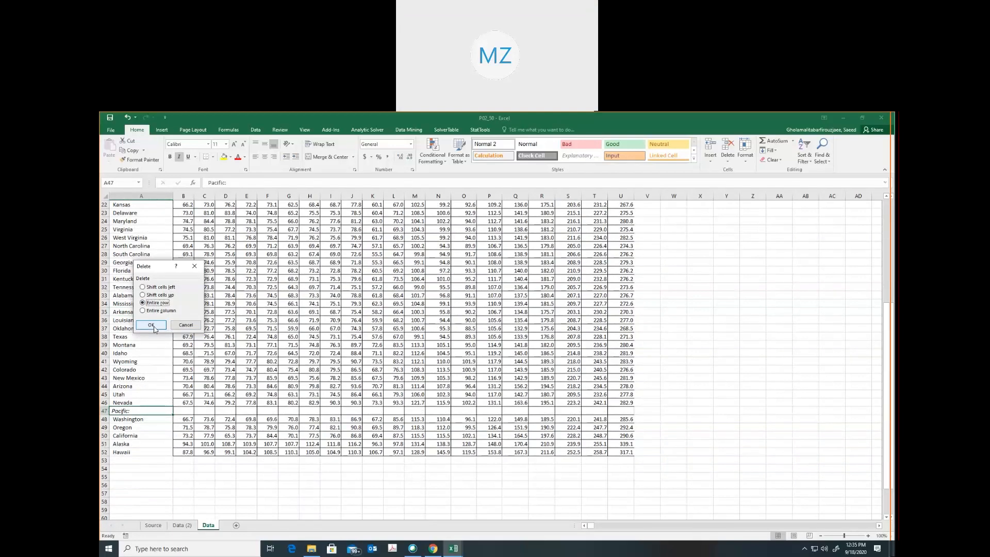
{"action": "left_click", "coordinate": [151, 325]}
{"action": "scroll", "coordinate": [195, 417], "scroll_direction": "up", "scroll_amount": 7}
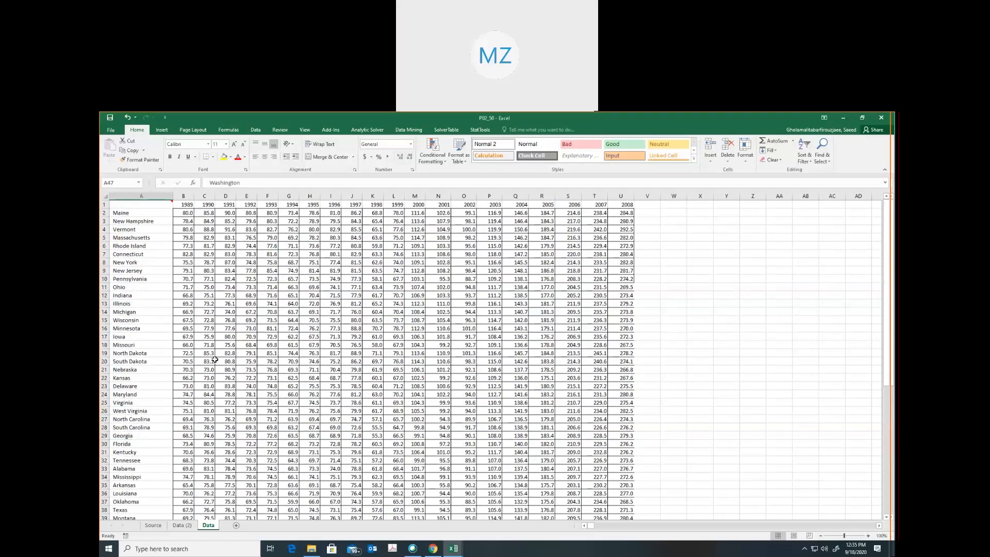
{"action": "left_click", "coordinate": [137, 208]}
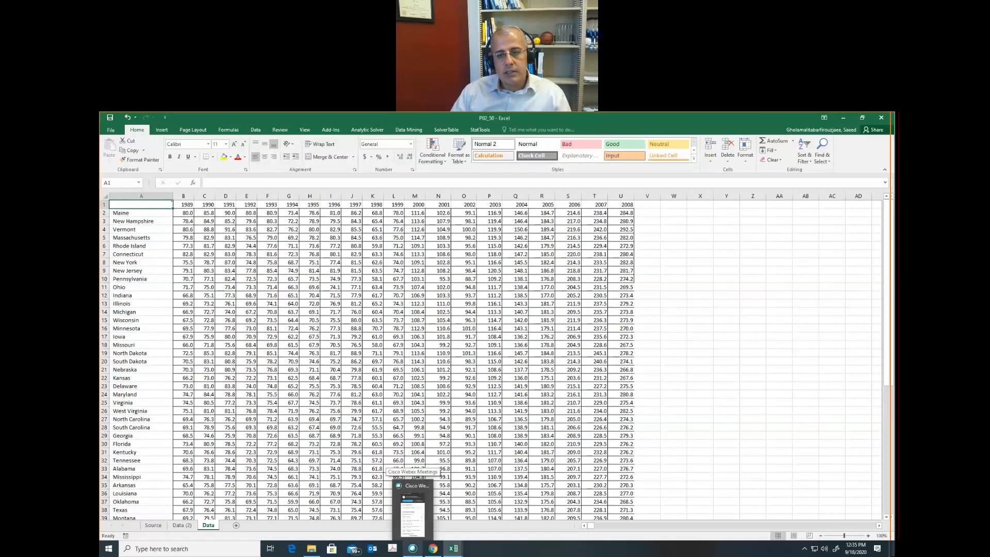
Switch to the browser to reread assignment question 3 on gasoline prices, and return to the P02_50 workbook in Excel.
{"action": "key", "text": "alt+Tab"}
{"action": "key", "text": "alt+Tab"}
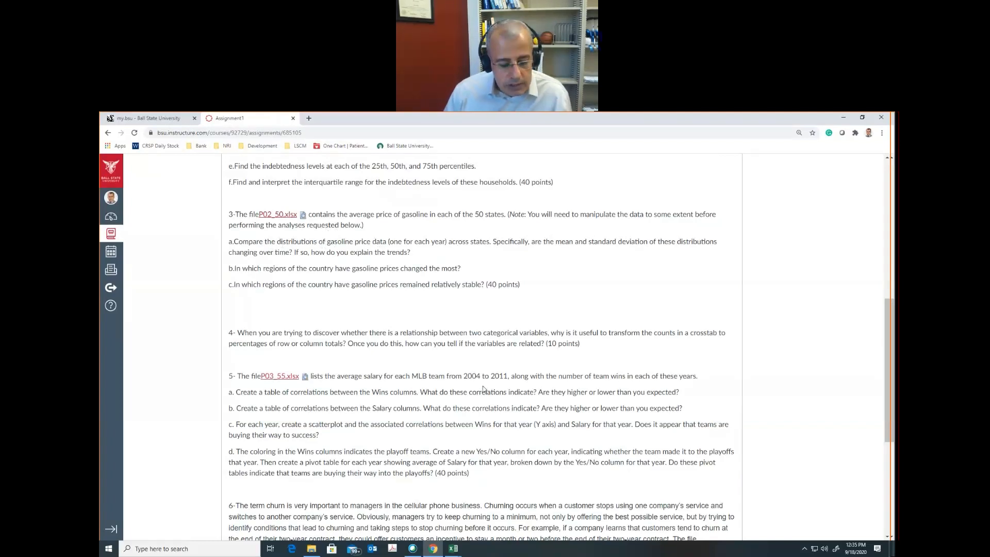
{"action": "key", "text": "alt+Tab"}
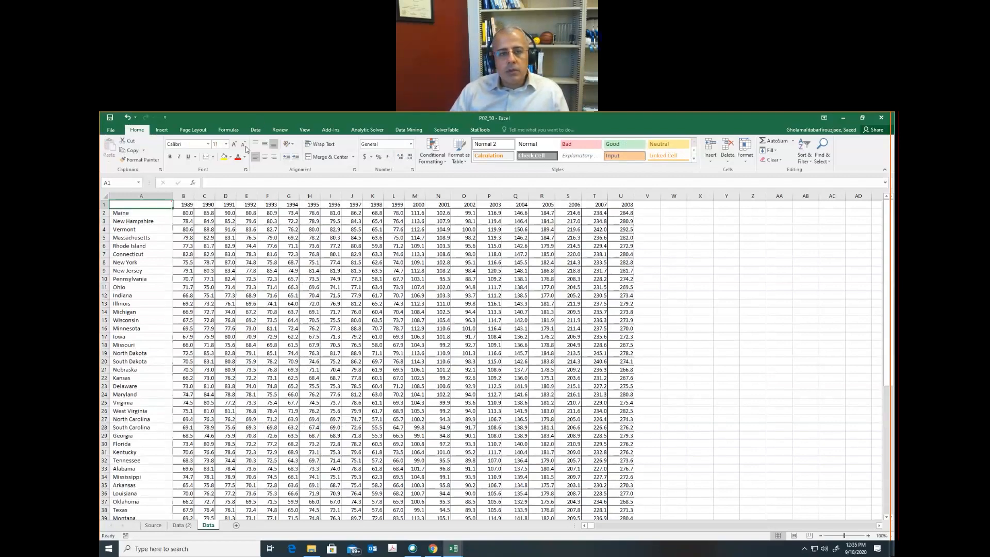
Add the range A1:U51 on the Data sheet as a new StatTools data set.
{"action": "key", "text": "super+Down"}
{"action": "left_click", "coordinate": [462, 159]}
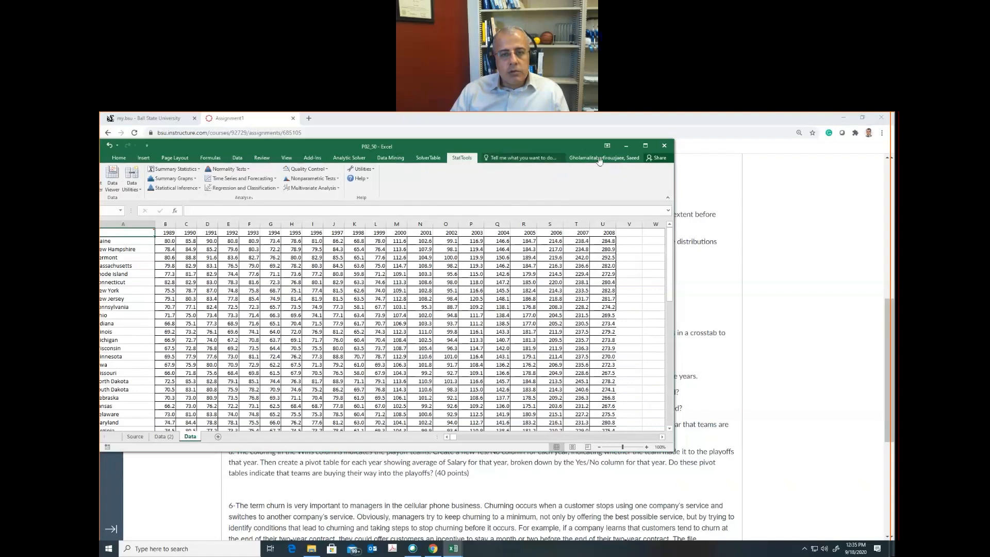
{"action": "left_click", "coordinate": [645, 147]}
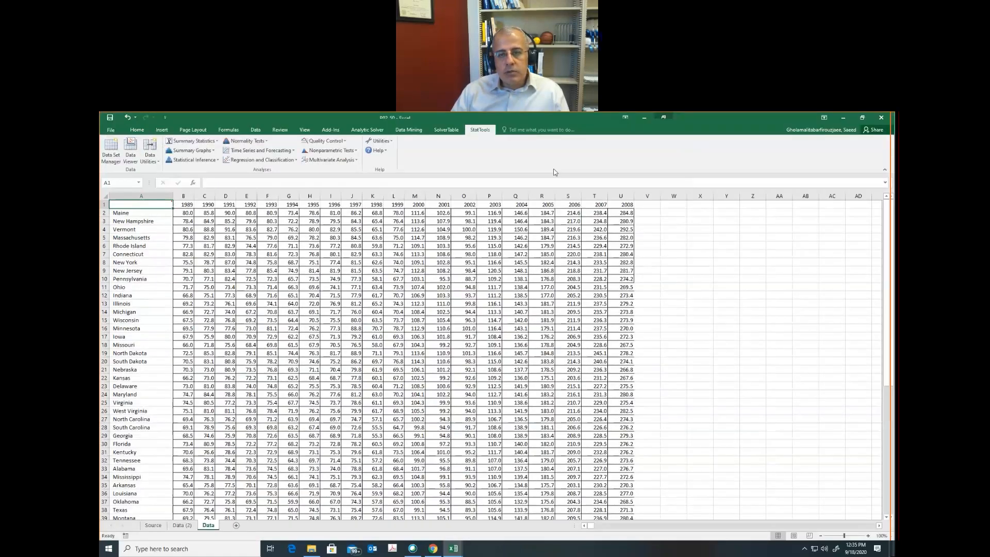
{"action": "left_click", "coordinate": [116, 156]}
{"action": "left_click", "coordinate": [525, 355]}
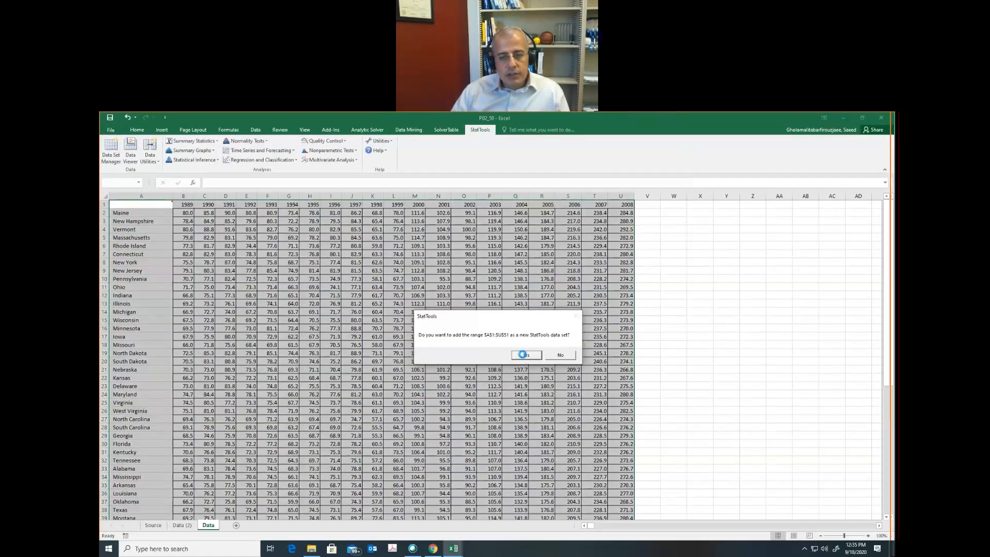
{"action": "left_click", "coordinate": [562, 418]}
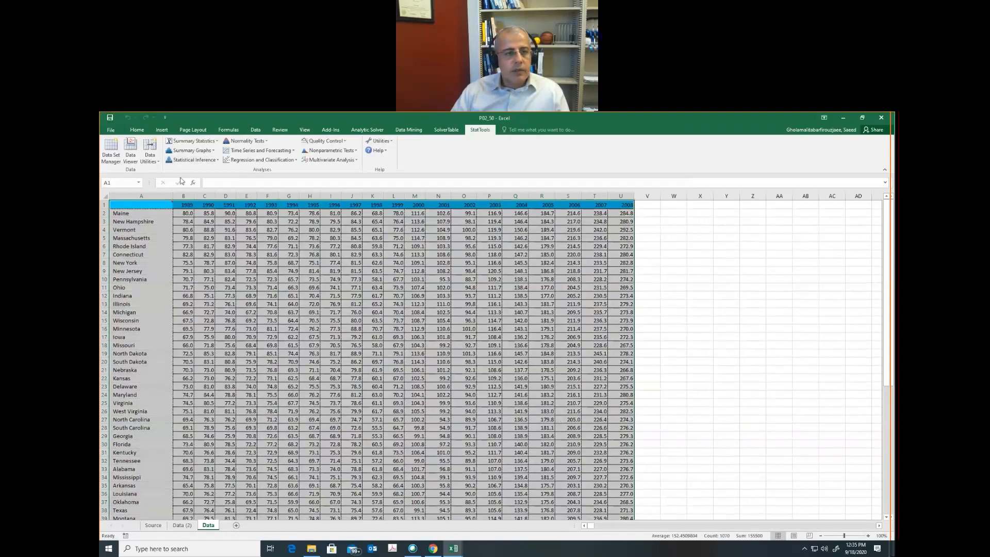
{"action": "left_click", "coordinate": [230, 151]}
{"action": "left_click", "coordinate": [230, 376]}
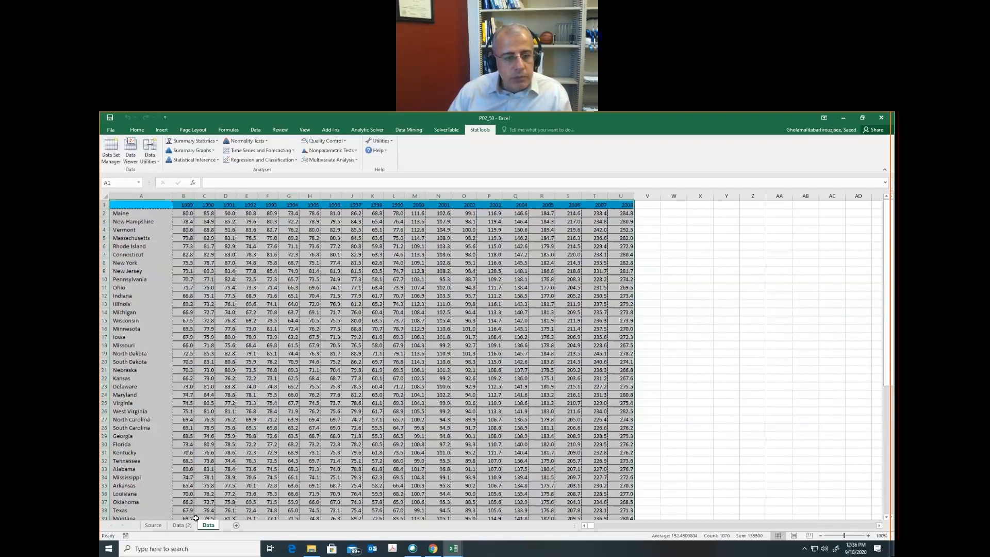
{"action": "left_click", "coordinate": [181, 196]}
{"action": "left_click", "coordinate": [204, 196]}
{"action": "left_click", "coordinate": [226, 196]}
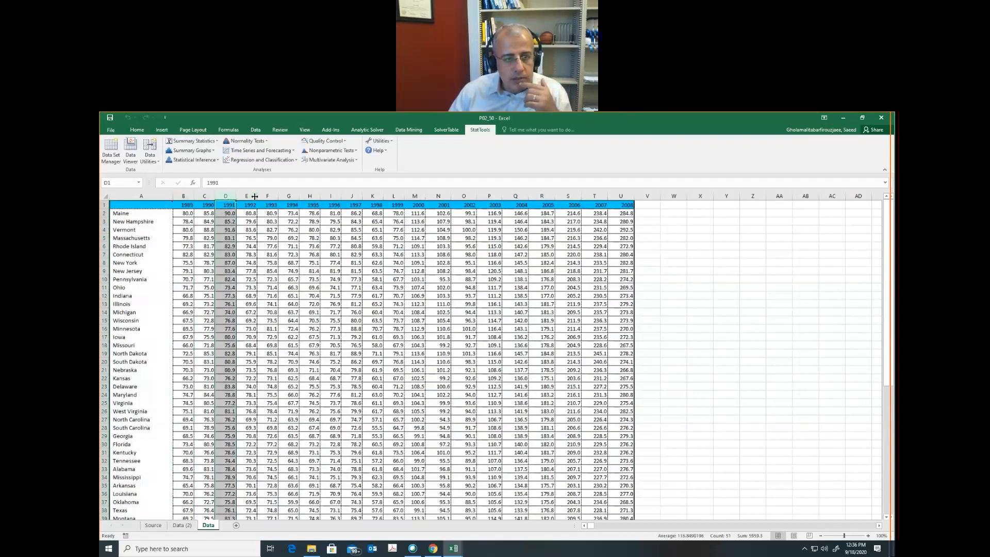
{"action": "left_click", "coordinate": [247, 196]}
{"action": "left_click", "coordinate": [185, 206]}
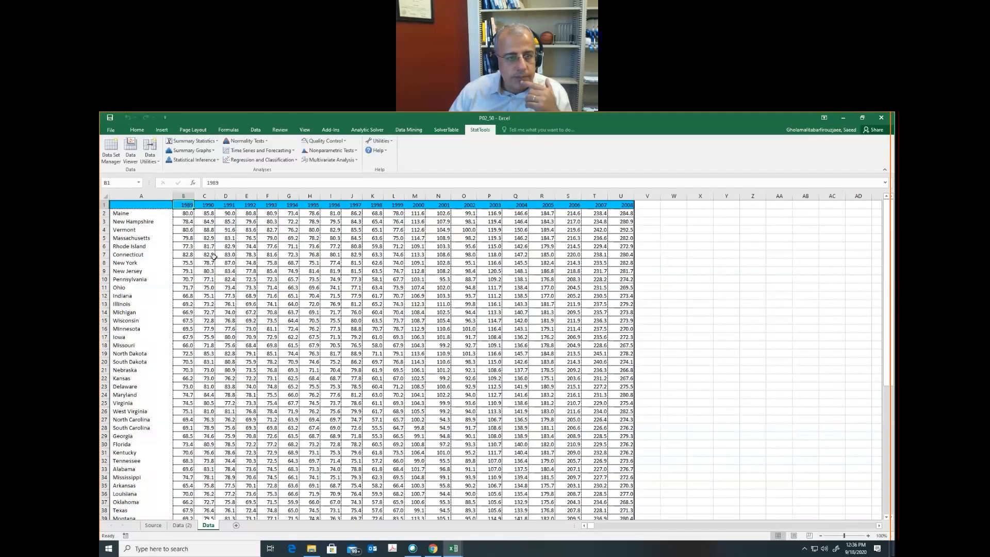
Start a StatTools time series graph for Data Set #1 with the graph format Time Series (with Label).
{"action": "left_click", "coordinate": [278, 152]}
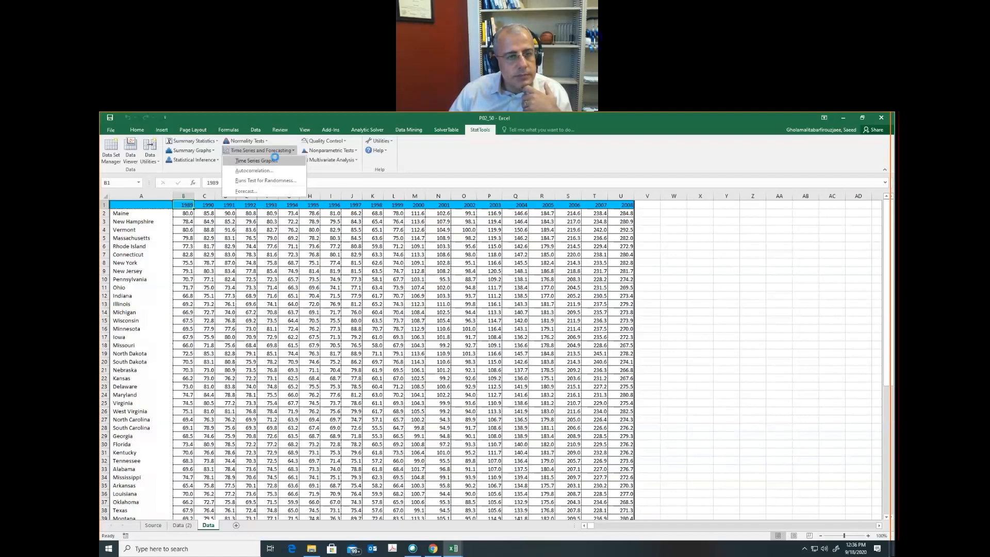
{"action": "left_click", "coordinate": [274, 161]}
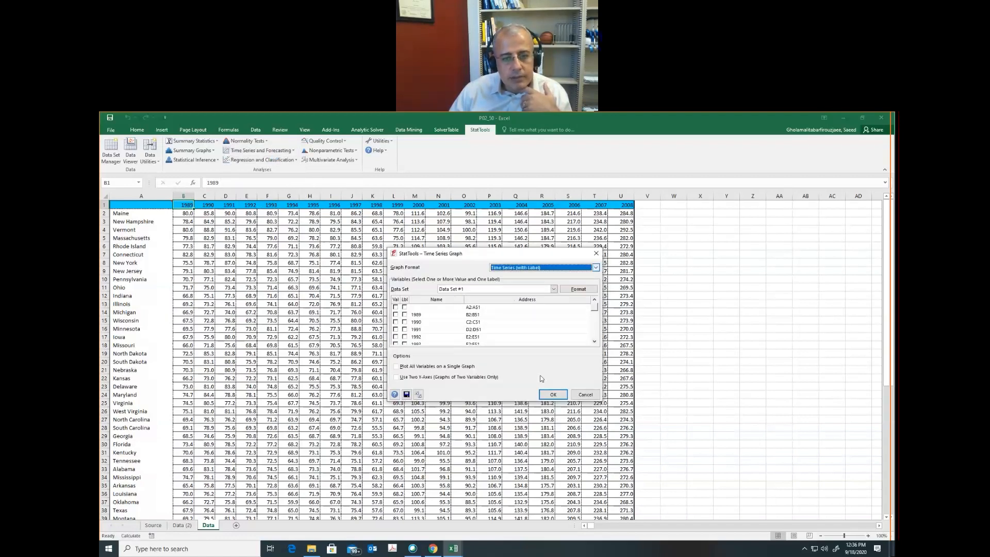
{"action": "left_click", "coordinate": [405, 307]}
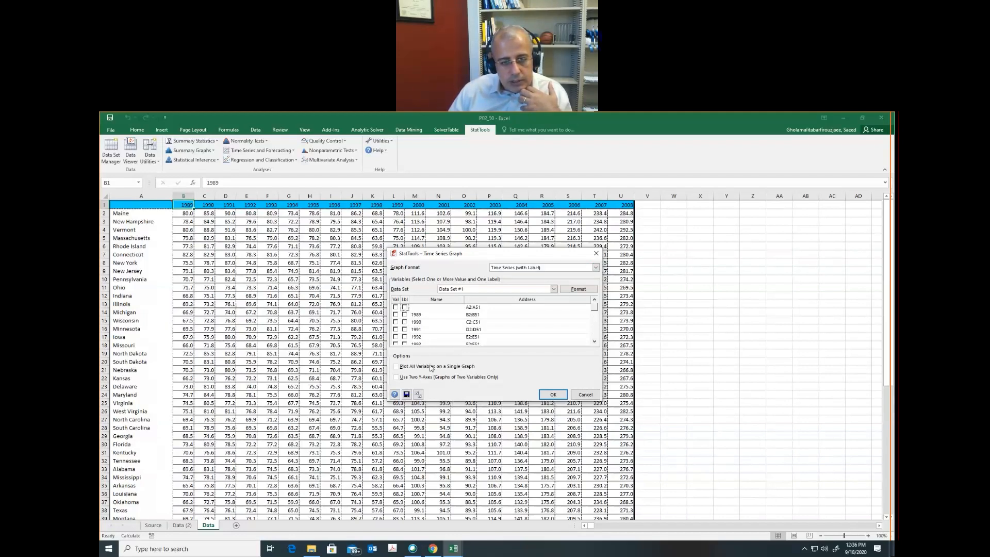
{"action": "left_click", "coordinate": [591, 269]}
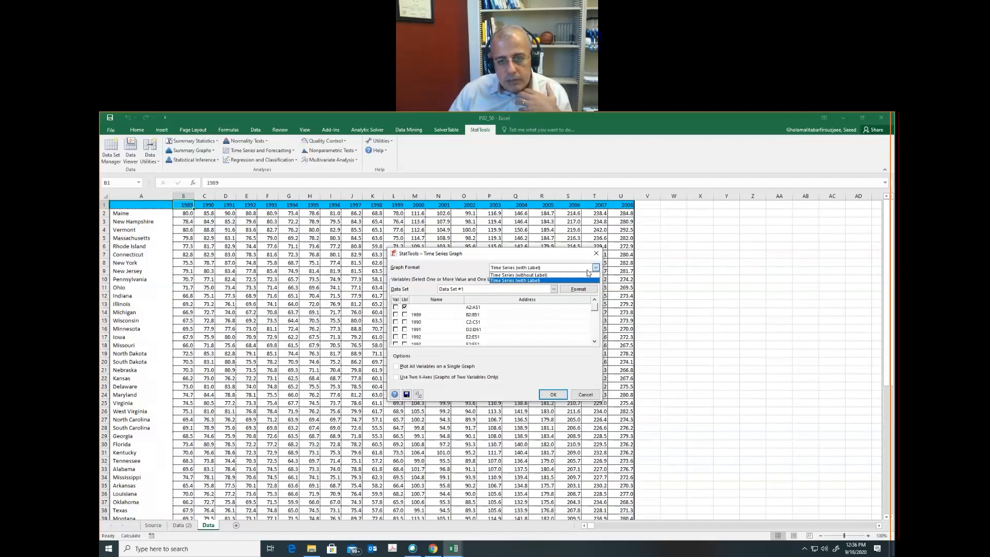
{"action": "left_click", "coordinate": [586, 275]}
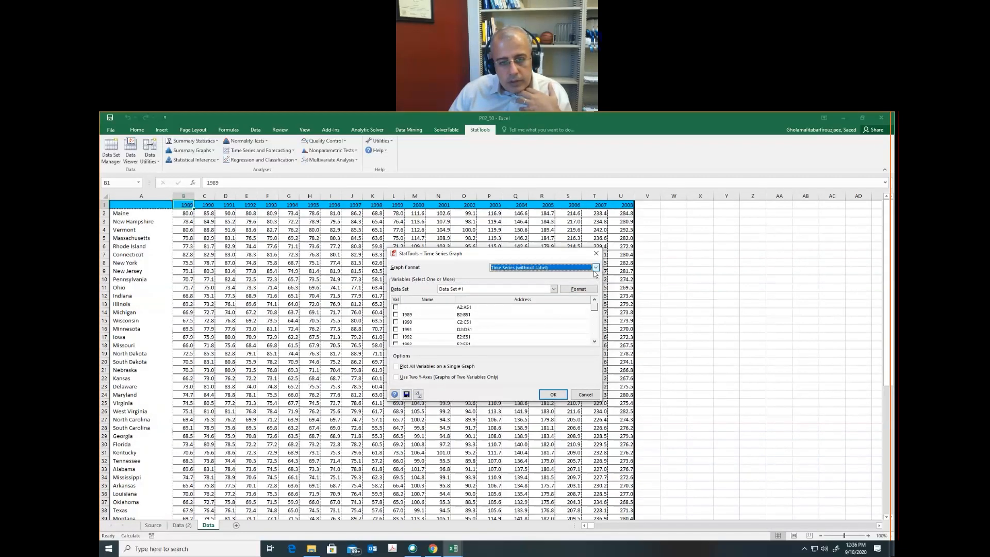
{"action": "left_click", "coordinate": [596, 268]}
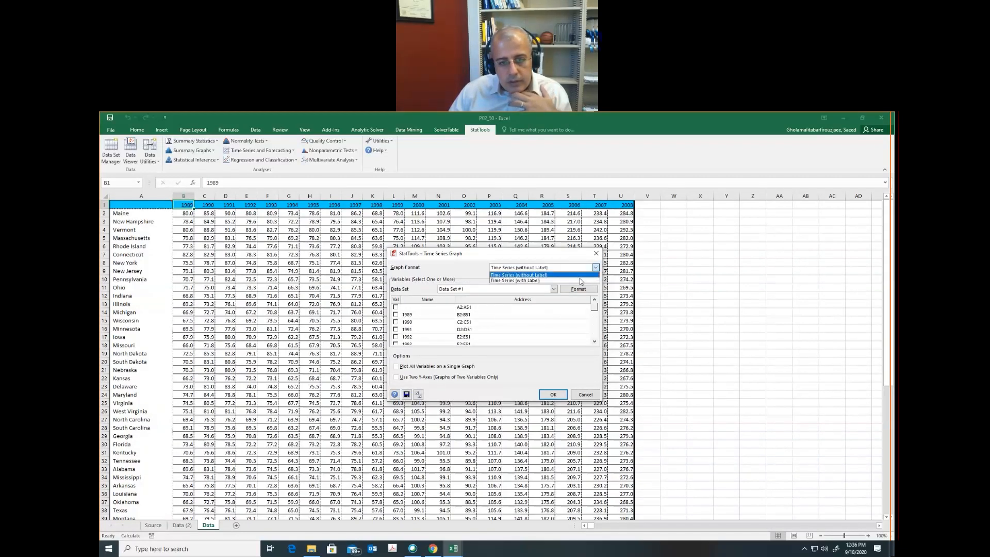
{"action": "left_click", "coordinate": [540, 280]}
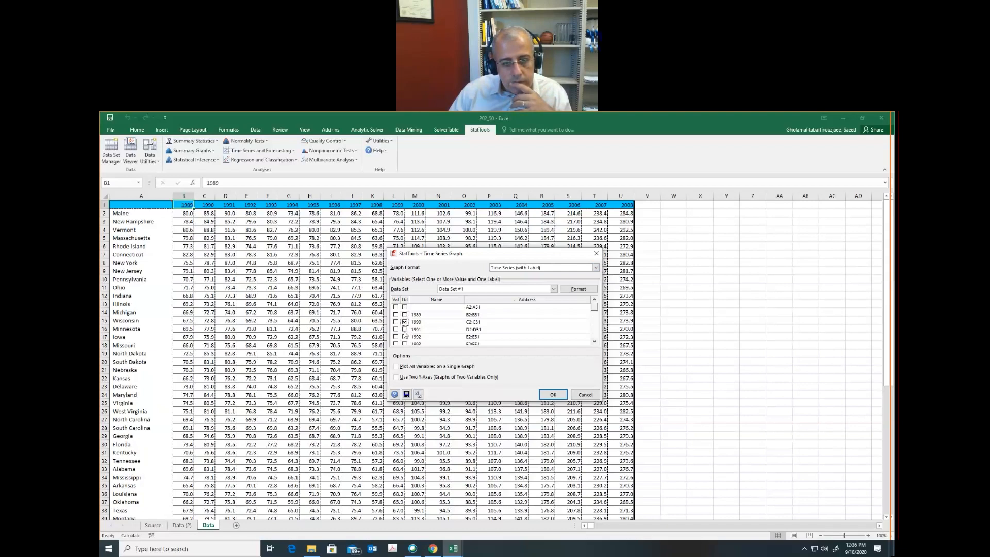
{"action": "left_click", "coordinate": [405, 336]}
{"action": "left_click", "coordinate": [405, 307]}
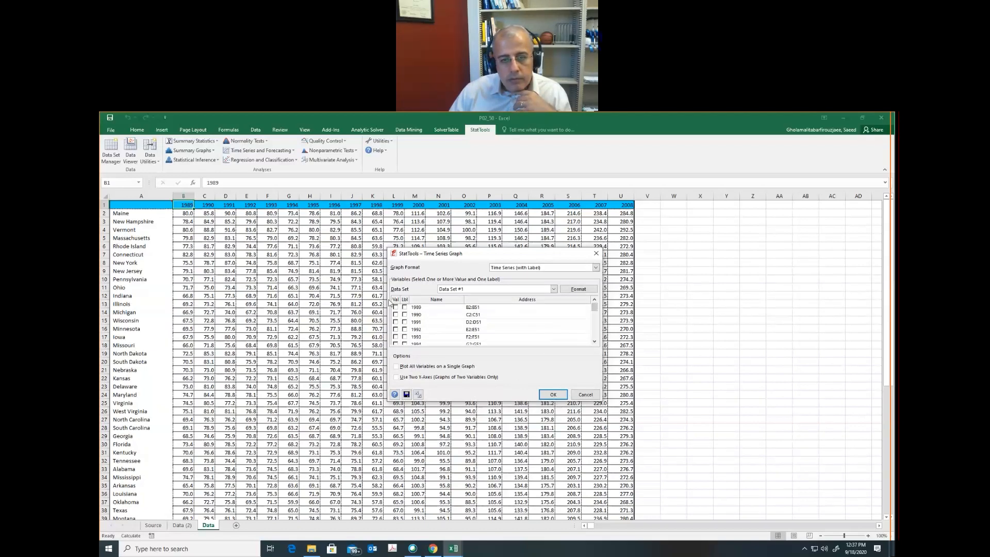
{"action": "left_click", "coordinate": [553, 395]}
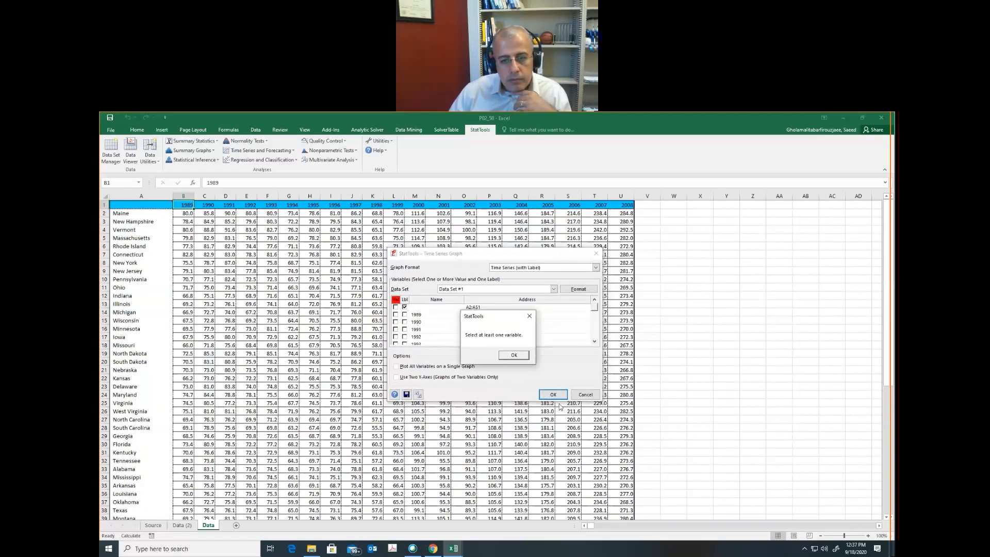
{"action": "left_click", "coordinate": [513, 355]}
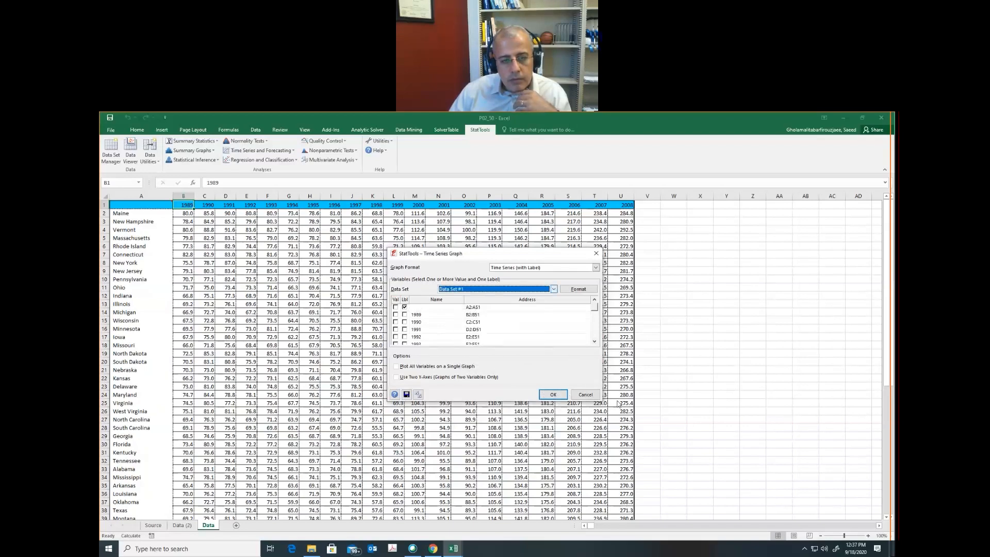
{"action": "left_click", "coordinate": [585, 395]}
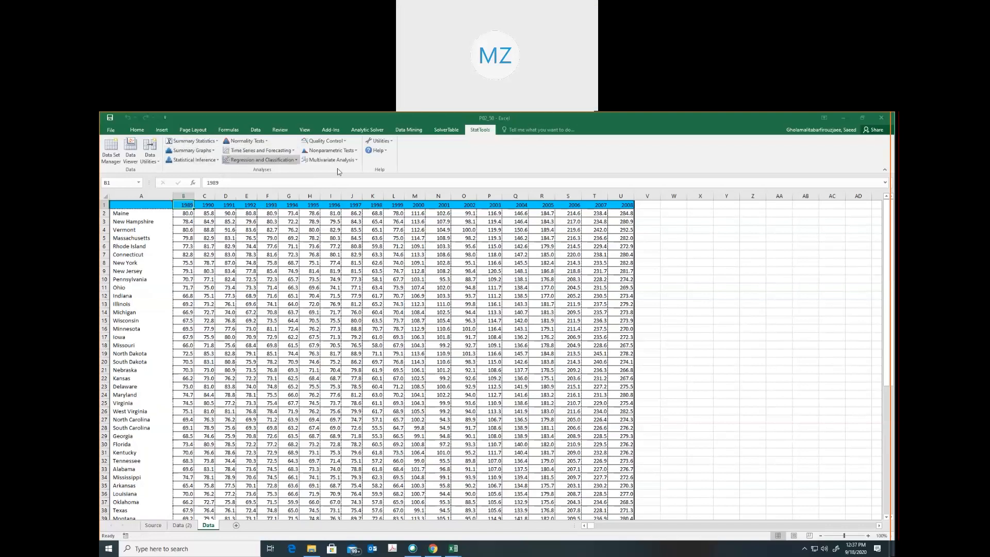
Start a StatTools time series graph without labels for Data Set #1 and include the unnamed state column A2:A51 as a value variable.
{"action": "left_click", "coordinate": [291, 152]}
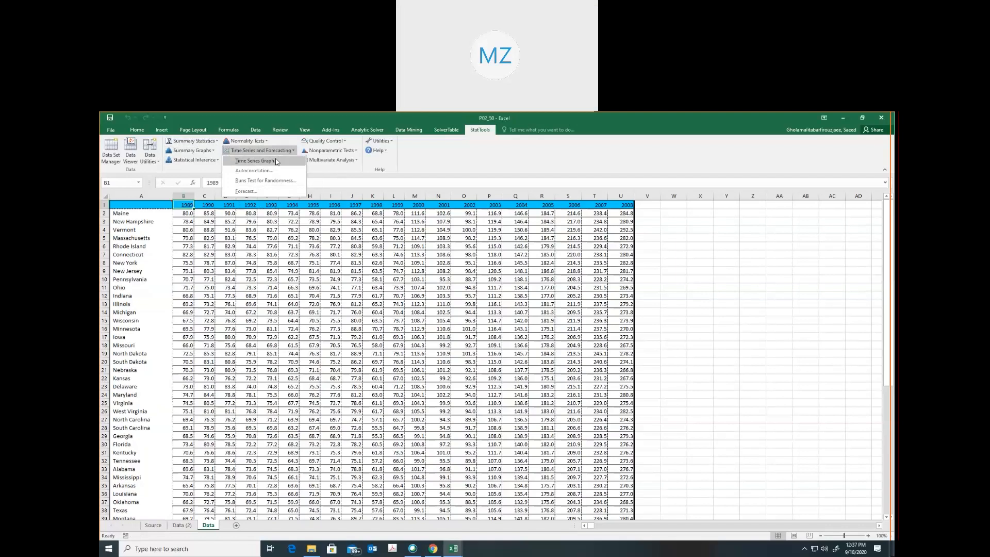
{"action": "left_click", "coordinate": [277, 161]}
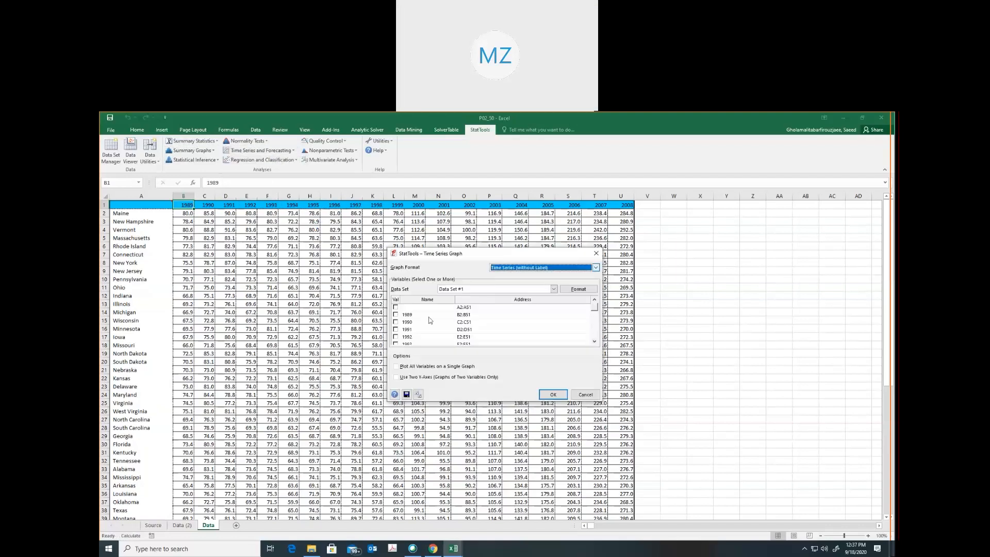
{"action": "left_click", "coordinate": [570, 269]}
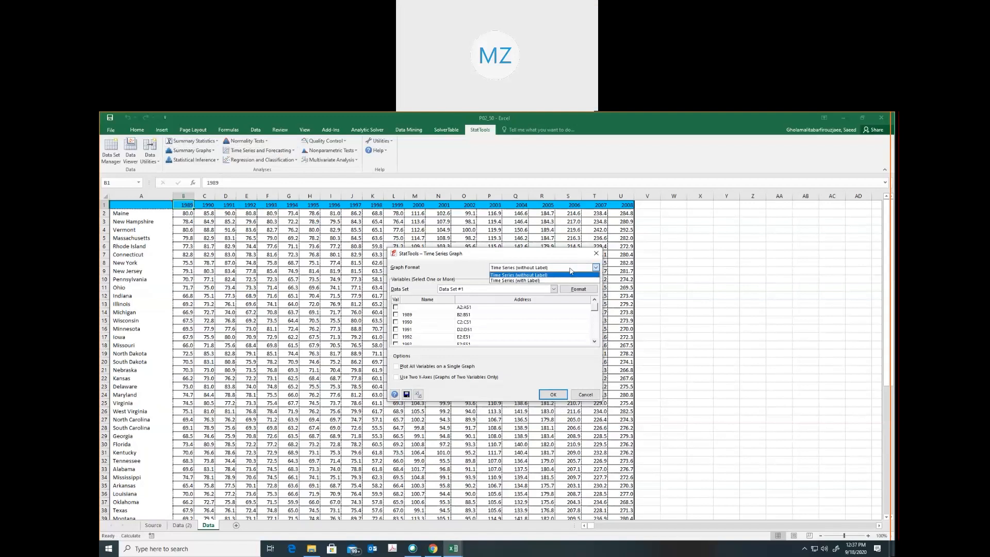
{"action": "left_click", "coordinate": [571, 270]}
{"action": "left_click", "coordinate": [396, 308]}
{"action": "left_click", "coordinate": [395, 307]}
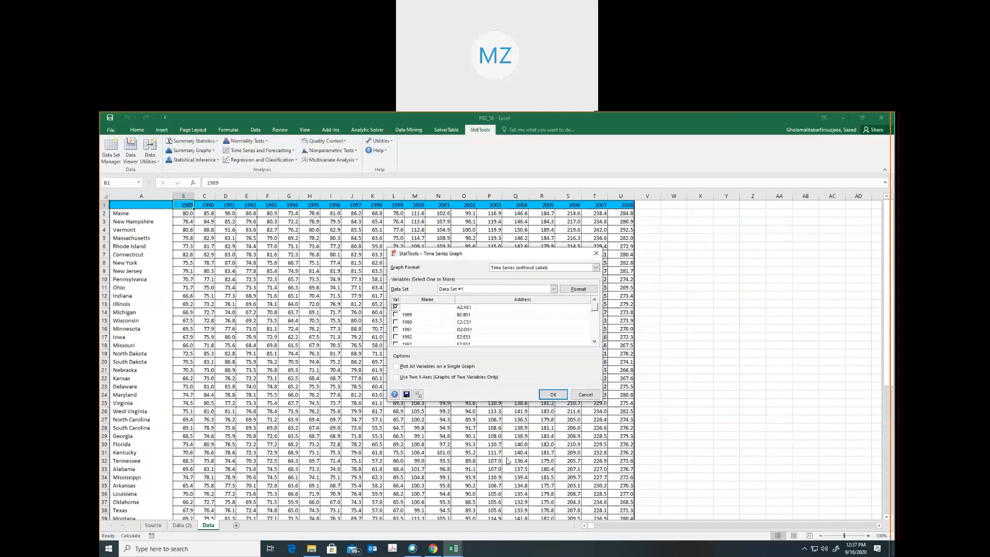
Select every year from 1989 to 2008 as a value variable for the time series graph.
{"action": "left_click", "coordinate": [395, 315]}
{"action": "left_click", "coordinate": [396, 330]}
{"action": "left_click", "coordinate": [396, 336]}
{"action": "left_click", "coordinate": [396, 343]}
{"action": "scroll", "coordinate": [412, 334], "scroll_direction": "down", "scroll_amount": 1}
{"action": "left_click", "coordinate": [395, 322]}
{"action": "left_click", "coordinate": [395, 315]}
{"action": "left_click", "coordinate": [396, 329]}
{"action": "scroll", "coordinate": [397, 338], "scroll_direction": "down", "scroll_amount": 1}
{"action": "left_click", "coordinate": [396, 321]}
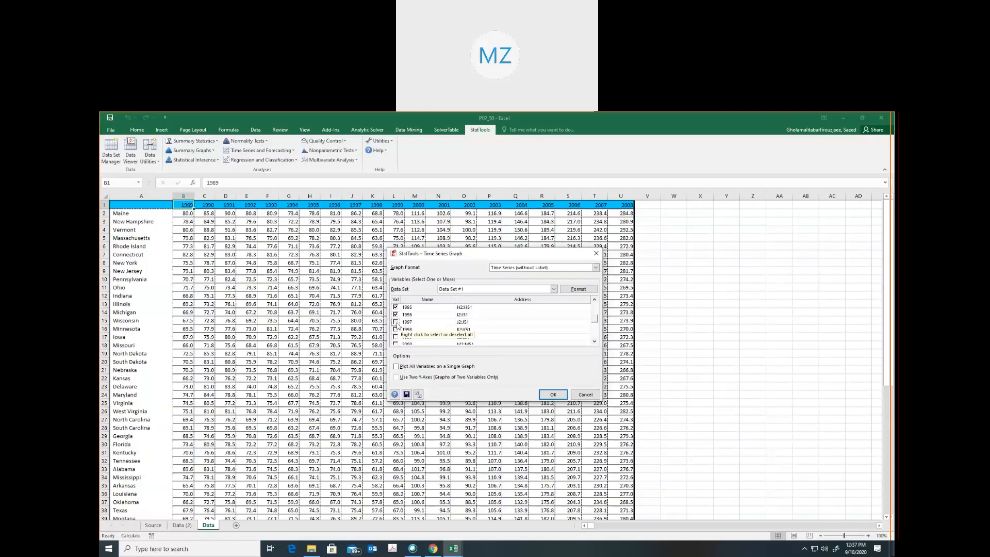
{"action": "scroll", "coordinate": [397, 335], "scroll_direction": "down", "scroll_amount": 2}
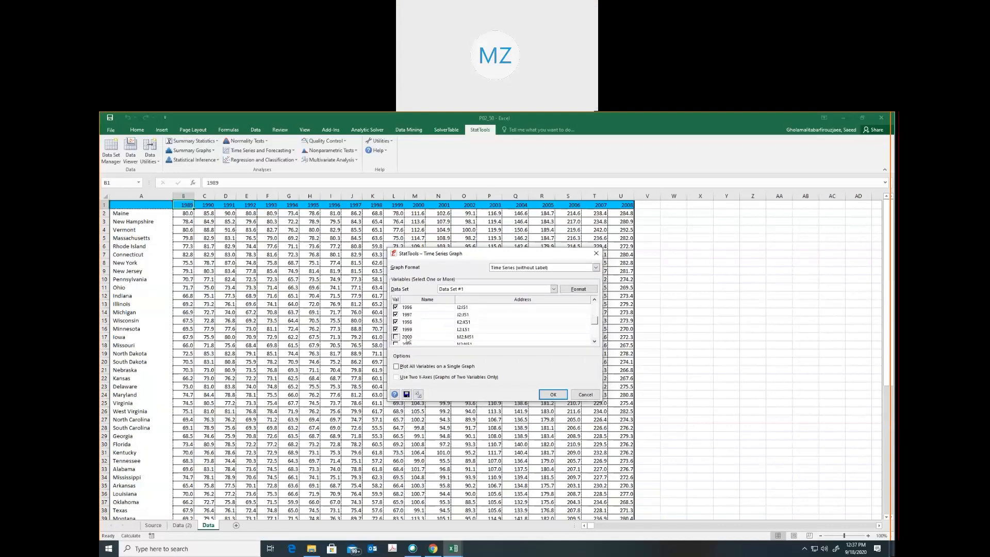
{"action": "left_click", "coordinate": [395, 307]}
{"action": "key", "text": "space"}
{"action": "key", "text": "Down"}
{"action": "key", "text": "space"}
{"action": "key", "text": "Down"}
{"action": "key", "text": "Down"}
{"action": "key", "text": "Down"}
{"action": "key", "text": "space"}
{"action": "key", "text": "Down"}
{"action": "key", "text": "space"}
{"action": "key", "text": "Down"}
{"action": "key", "text": "Down"}
{"action": "key", "text": "space"}
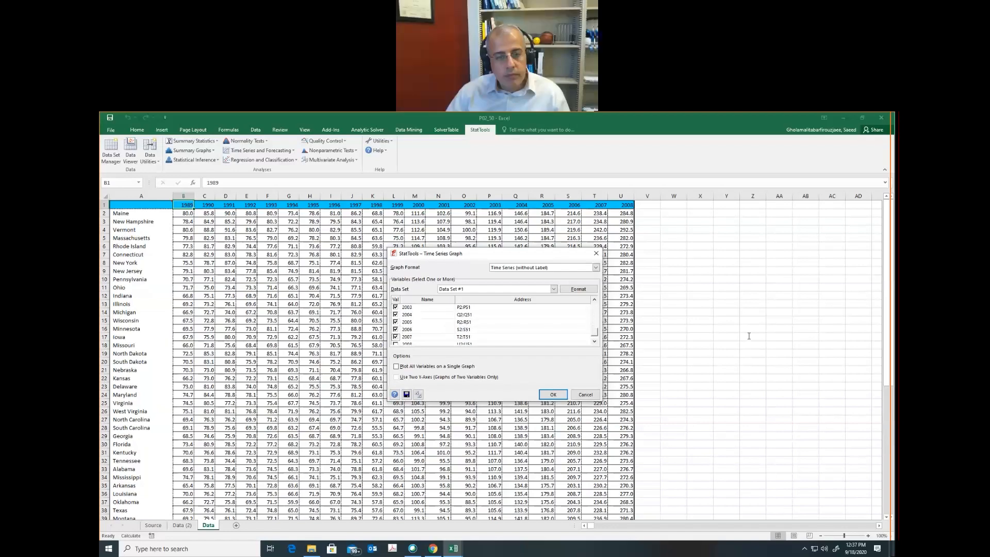
{"action": "key", "text": "Down"}
{"action": "key", "text": "space"}
{"action": "key", "text": "Up"}
{"action": "key", "text": "Up"}
{"action": "key", "text": "Up"}
{"action": "key", "text": "Up"}
{"action": "key", "text": "Up"}
{"action": "key", "text": "Up"}
{"action": "key", "text": "Up"}
{"action": "key", "text": "Up"}
{"action": "key", "text": "Up"}
{"action": "key", "text": "Up"}
{"action": "key", "text": "Up"}
{"action": "key", "text": "Up"}
{"action": "key", "text": "Up"}
{"action": "key", "text": "Up"}
{"action": "key", "text": "Up"}
{"action": "key", "text": "Up"}
{"action": "key", "text": "Up"}
{"action": "key", "text": "Up"}
{"action": "key", "text": "Up"}
{"action": "key", "text": "Up"}
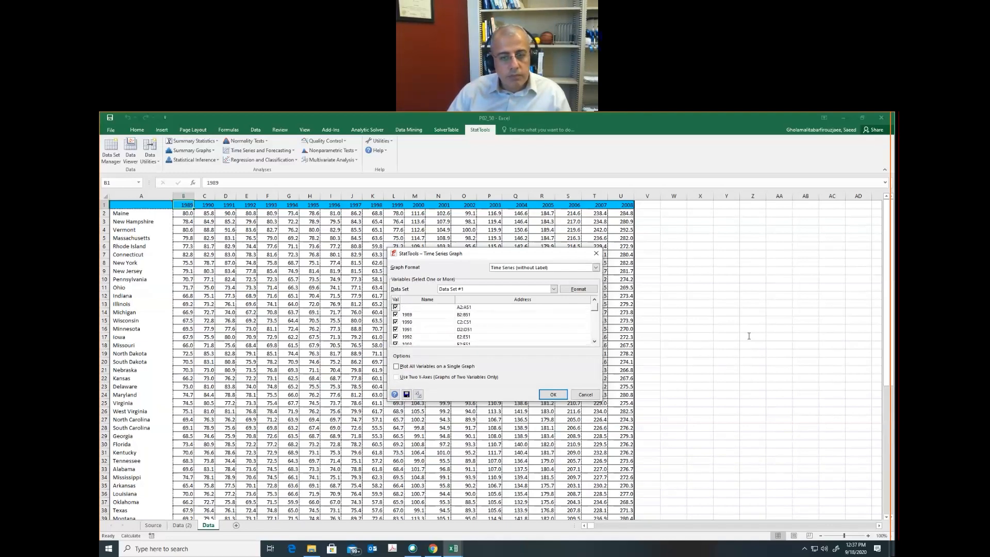
Try to generate the graph, and exclude the non-numeric state column A2:A51 from the value variables.
{"action": "left_click", "coordinate": [553, 393]}
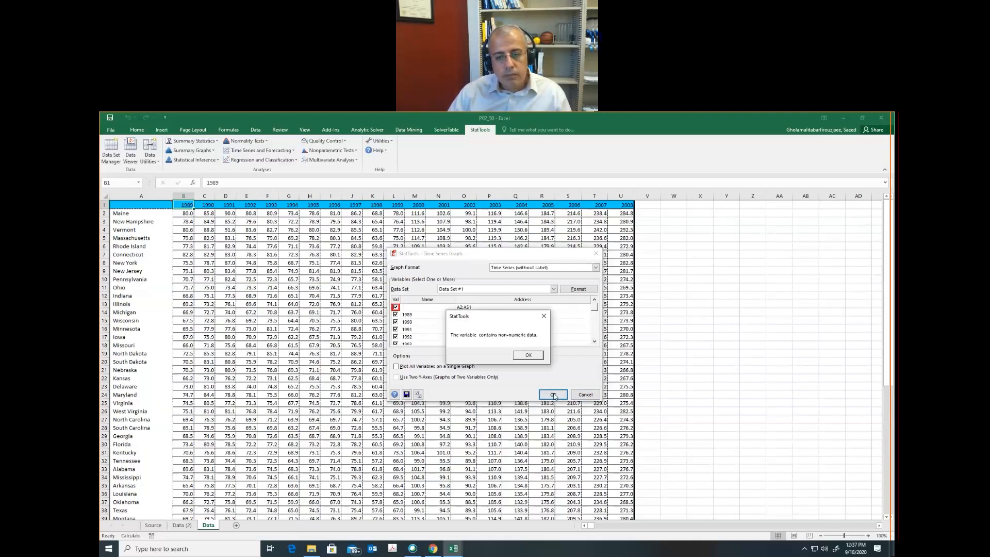
{"action": "left_click", "coordinate": [527, 355]}
{"action": "left_click", "coordinate": [551, 394]}
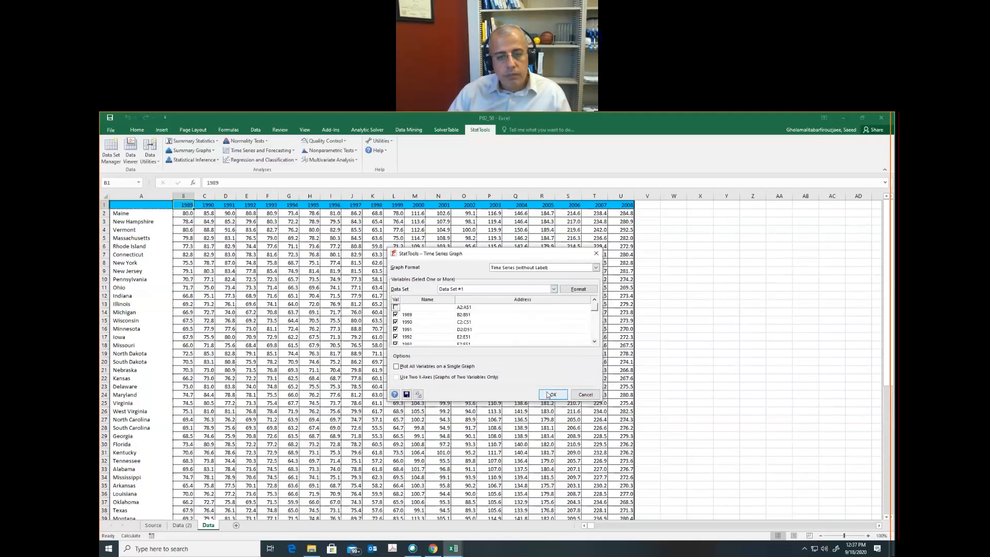
Change the graph format to Time Series (with Label), use the state column A2:A51 as the label, and generate the yearly graphs.
{"action": "left_click", "coordinate": [595, 267]}
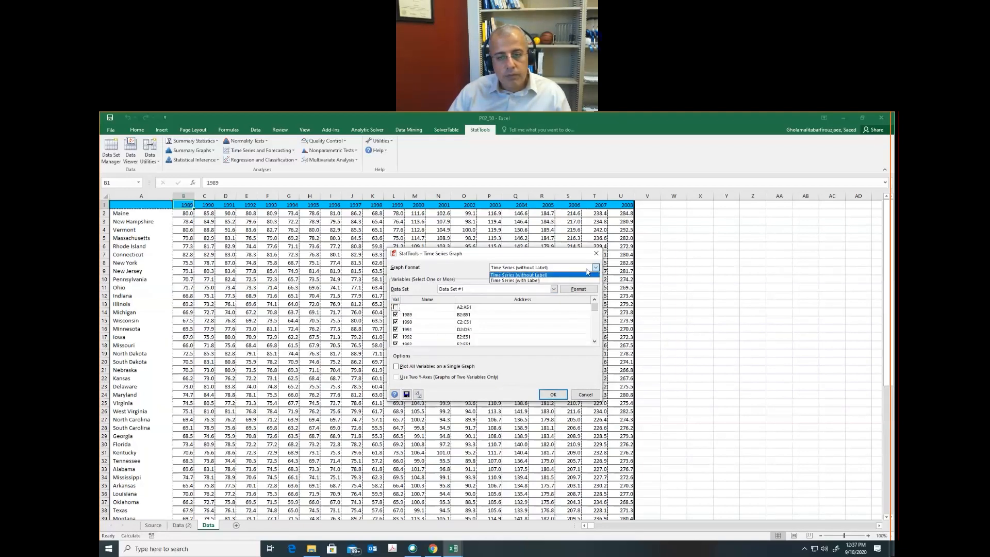
{"action": "left_click", "coordinate": [536, 282]}
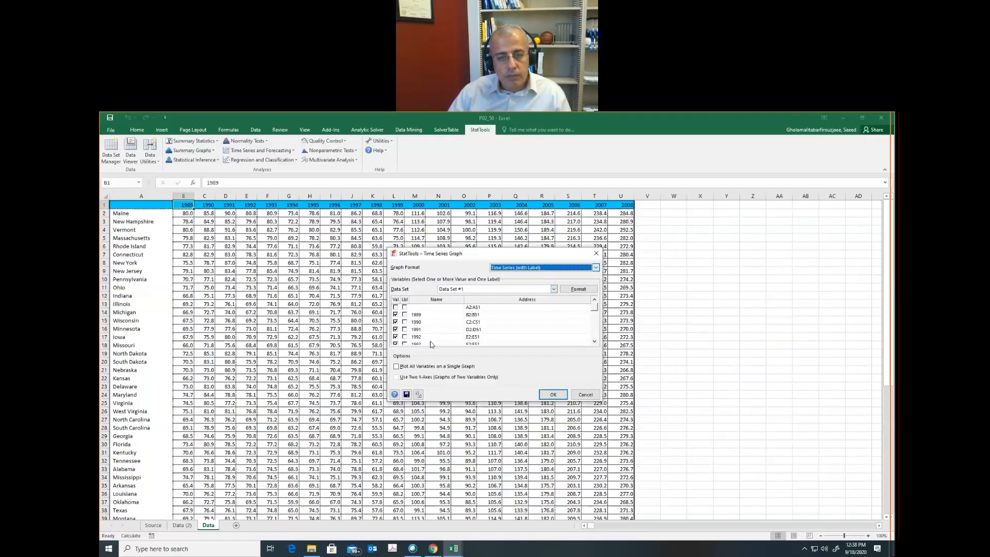
{"action": "left_click", "coordinate": [404, 314]}
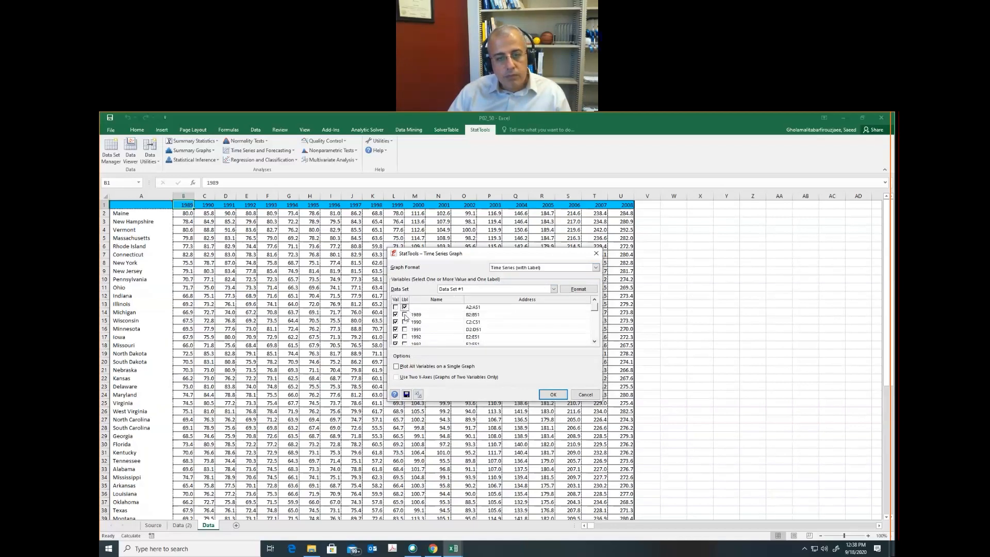
{"action": "left_click", "coordinate": [405, 307]}
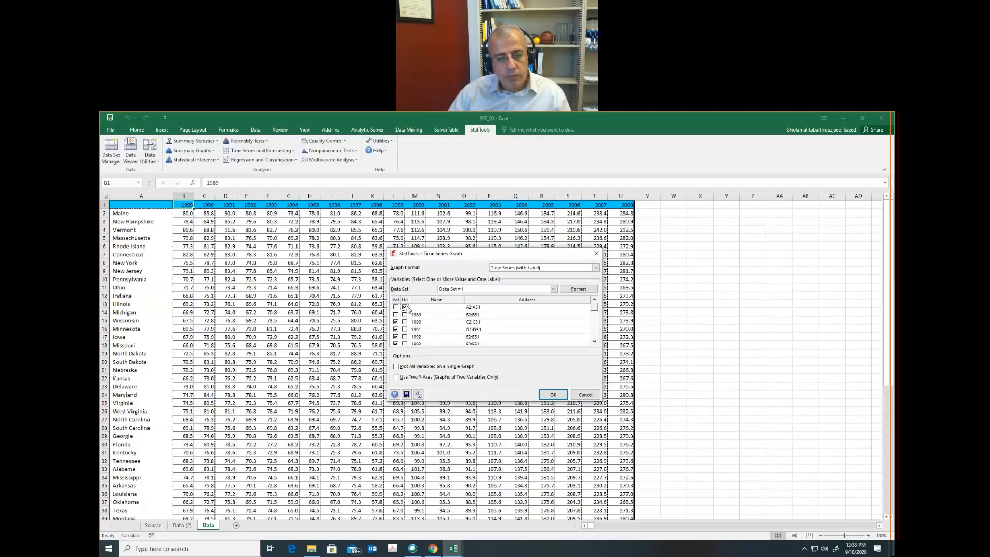
{"action": "left_click", "coordinate": [552, 394]}
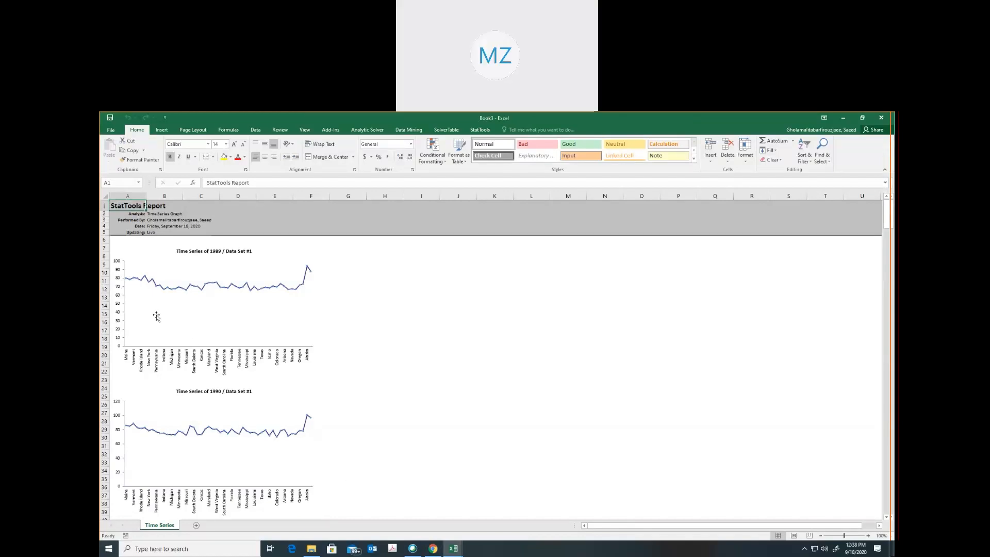
Review the yearly time series graphs in the StatTools report and return to the P02_50 workbook.
{"action": "scroll", "coordinate": [246, 449], "scroll_direction": "down", "scroll_amount": 3}
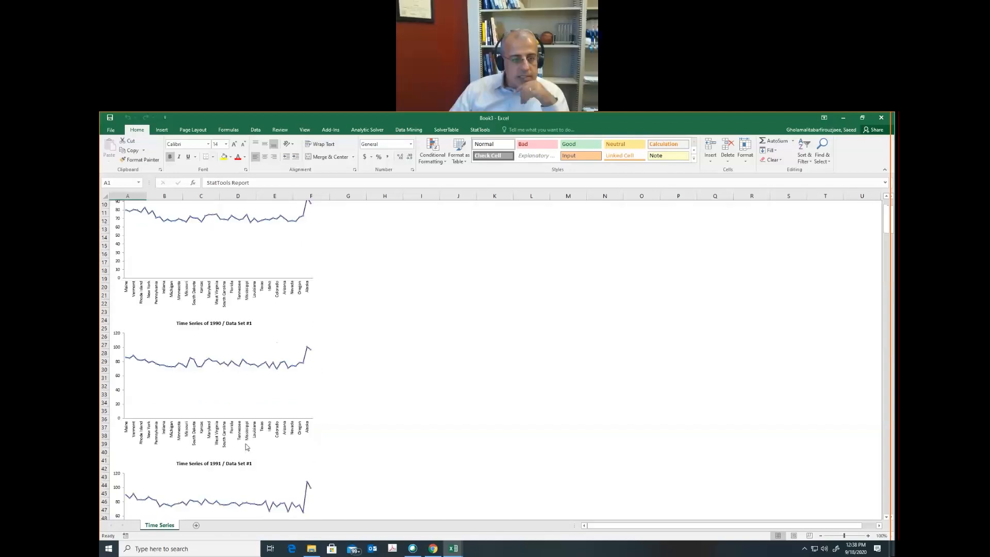
{"action": "scroll", "coordinate": [246, 447], "scroll_direction": "down", "scroll_amount": 4}
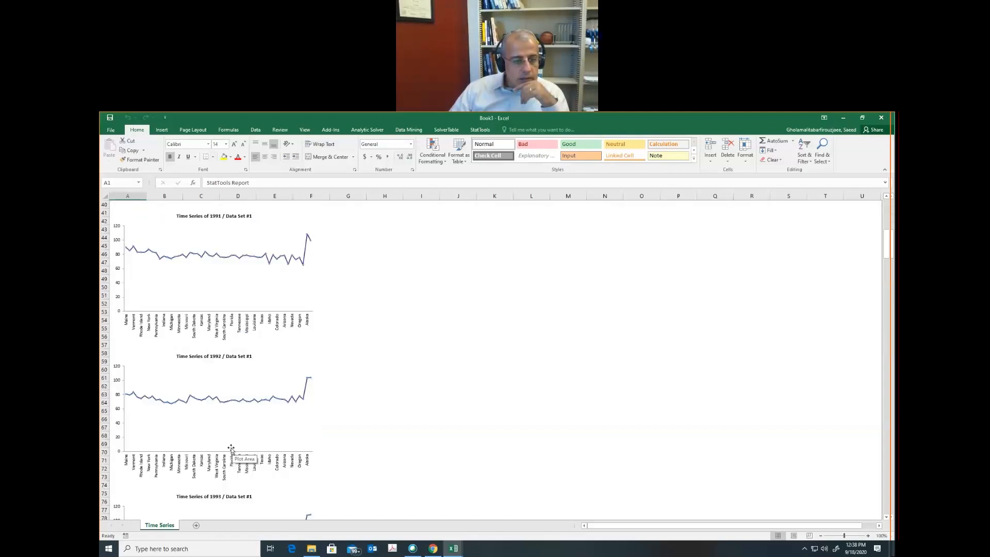
{"action": "scroll", "coordinate": [229, 450], "scroll_direction": "down", "scroll_amount": 8}
{"action": "scroll", "coordinate": [226, 452], "scroll_direction": "up", "scroll_amount": 15}
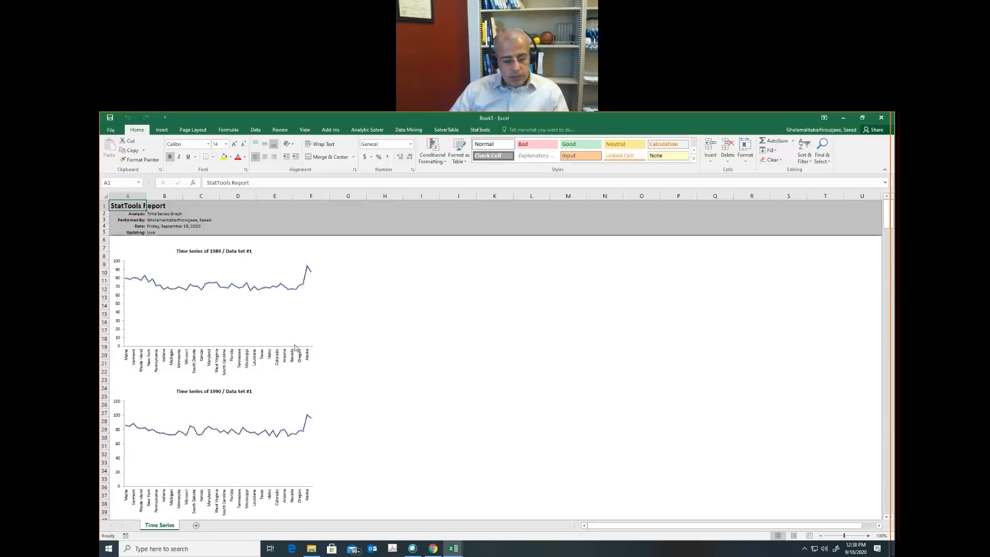
{"action": "key", "text": "alt+Tab"}
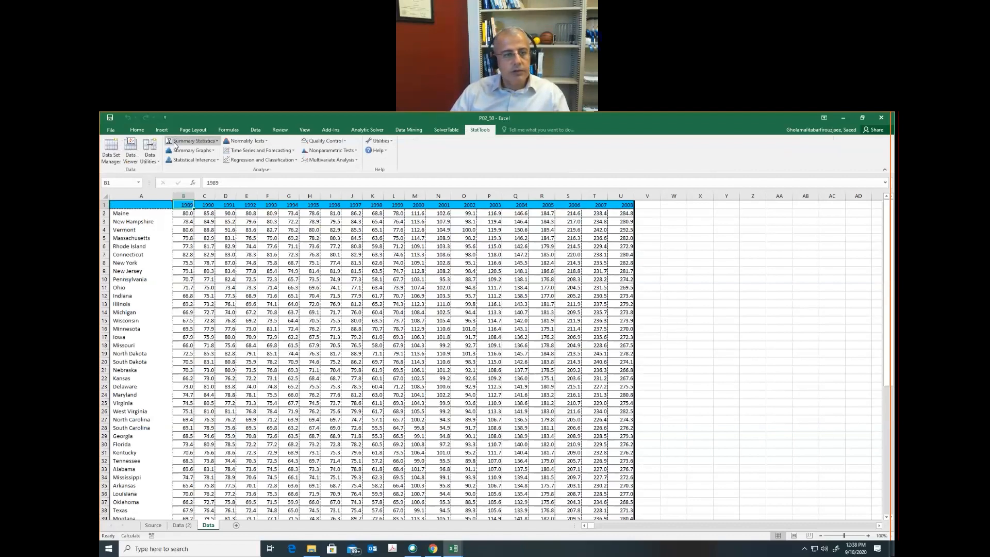
{"action": "left_click", "coordinate": [271, 150]}
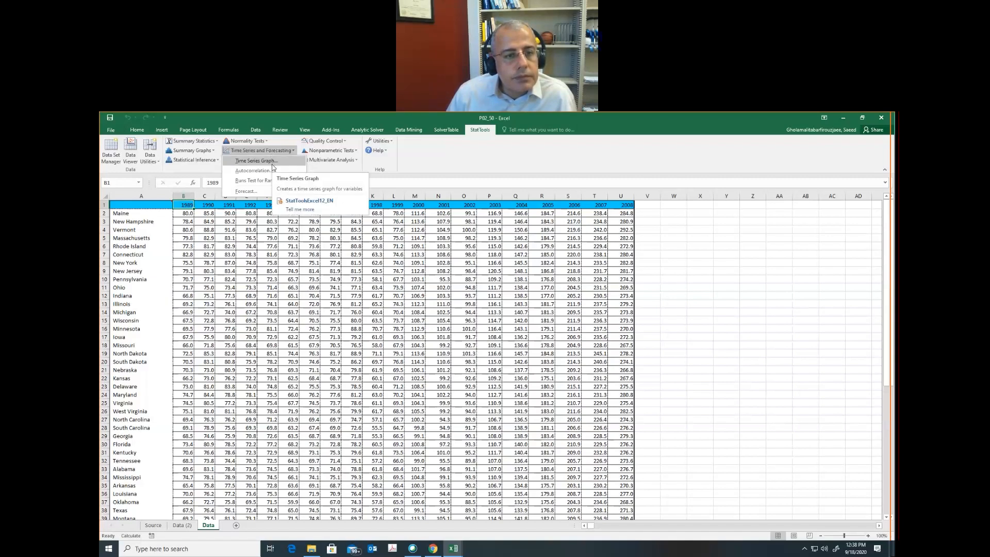
{"action": "left_click", "coordinate": [263, 160]}
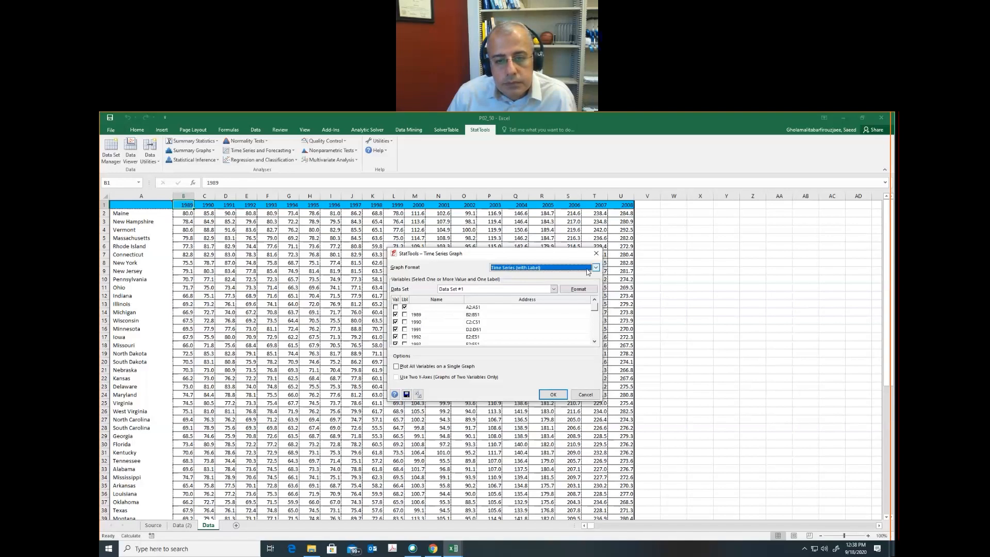
{"action": "left_click", "coordinate": [396, 308]}
{"action": "scroll", "coordinate": [401, 318], "scroll_direction": "down", "scroll_amount": 1}
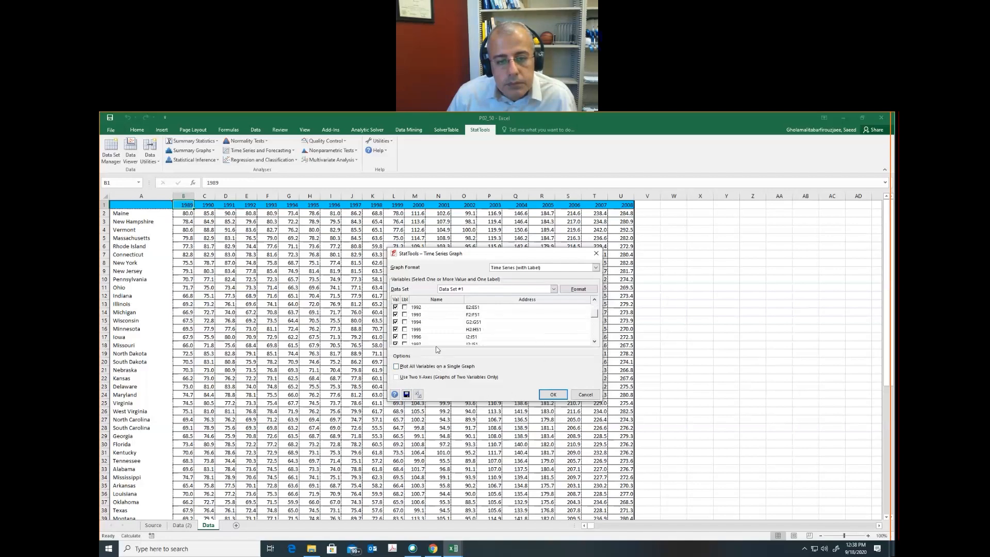
{"action": "scroll", "coordinate": [438, 342], "scroll_direction": "up", "scroll_amount": 1}
{"action": "left_click", "coordinate": [404, 308]}
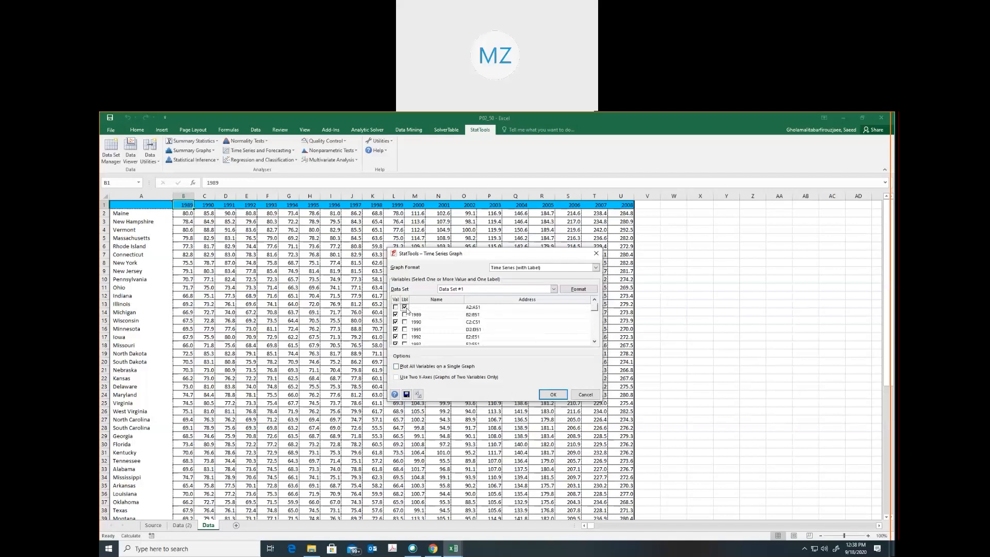
{"action": "left_click", "coordinate": [405, 315]}
{"action": "key", "text": "Down"}
{"action": "key", "text": "space"}
{"action": "key", "text": "Down"}
{"action": "key", "text": "space"}
{"action": "key", "text": "Down"}
{"action": "key", "text": "space"}
{"action": "key", "text": "Down"}
{"action": "key", "text": "Up"}
{"action": "key", "text": "Up"}
{"action": "key", "text": "Up"}
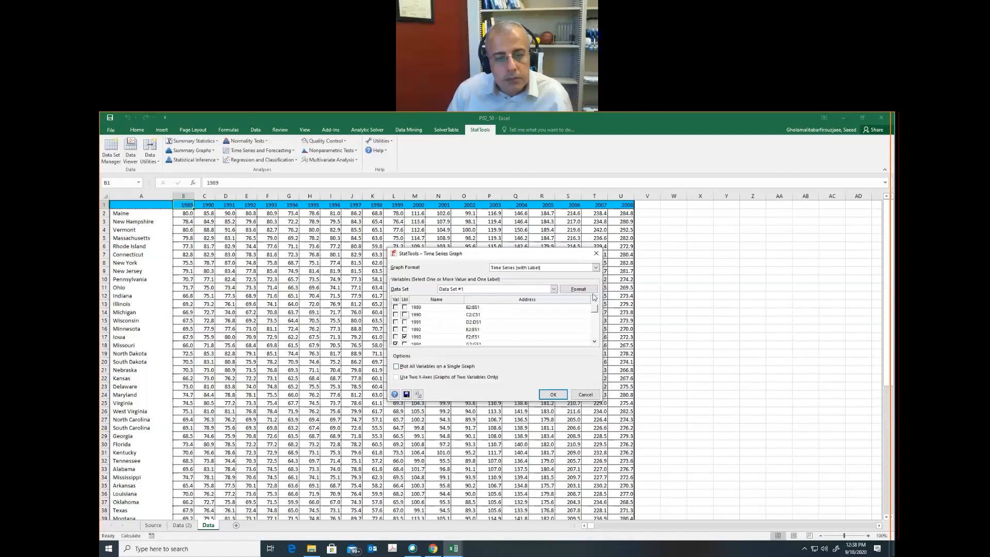
{"action": "key", "text": "Up"}
{"action": "key", "text": "space"}
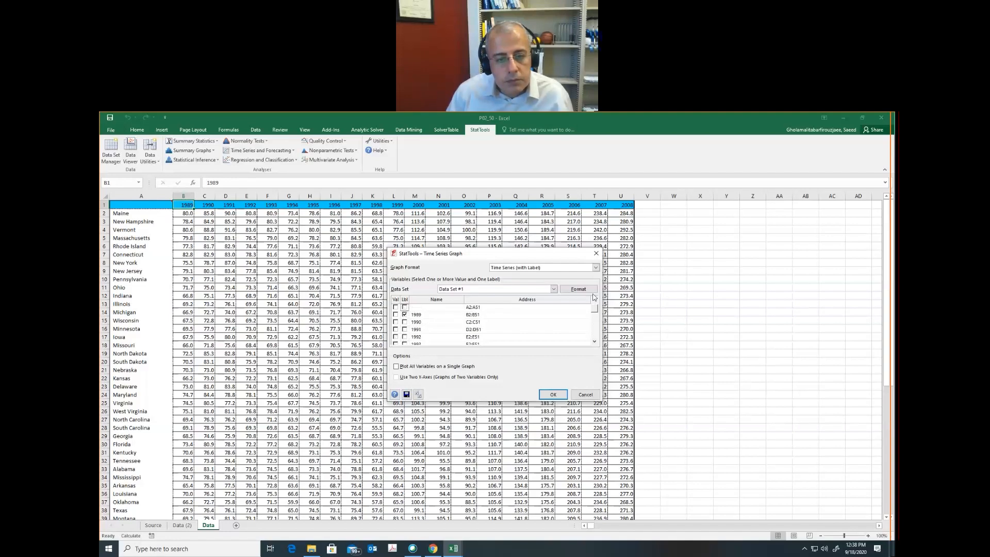
{"action": "key", "text": "Up"}
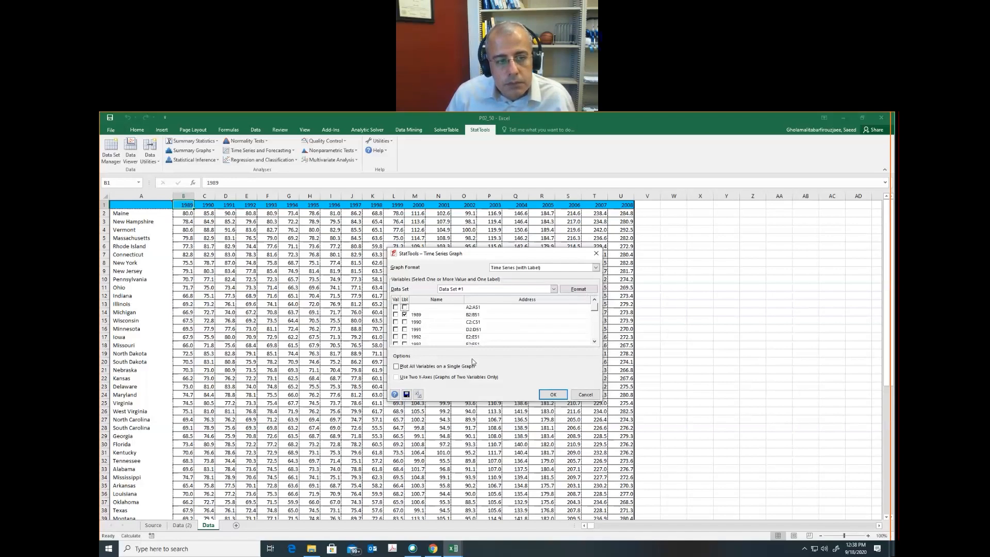
{"action": "left_click", "coordinate": [586, 395]}
Select the whole price table A1:U51 on the Data sheet and dismiss the Frontline Solvers software update notice.
{"action": "left_click", "coordinate": [130, 205]}
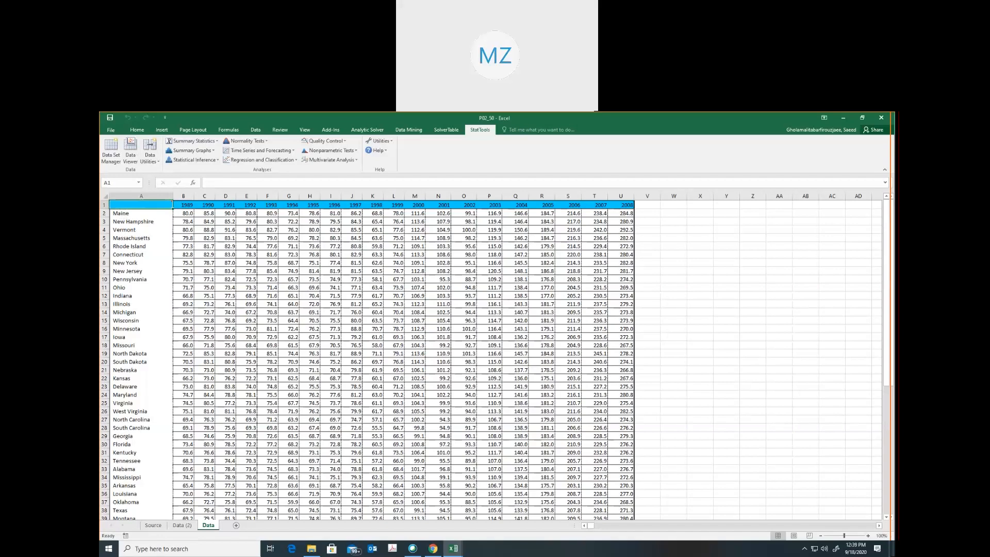
{"action": "left_click_drag", "start_coordinate": [130, 204], "coordinate": [105, 221]}
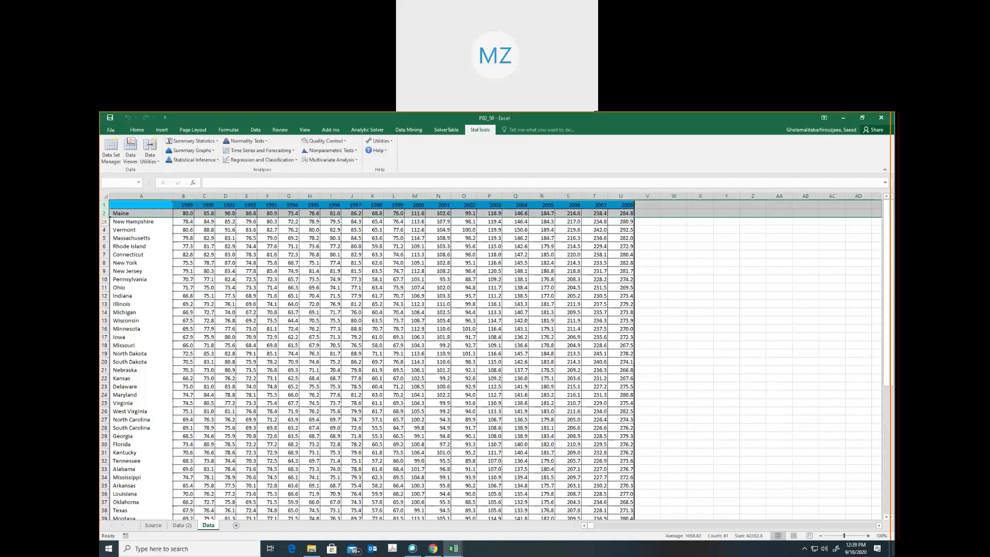
{"action": "key", "text": "ctrl+shift+Left"}
{"action": "key", "text": "ctrl+shift+Down"}
{"action": "scroll", "coordinate": [165, 118], "scroll_direction": "up", "scroll_amount": 1}
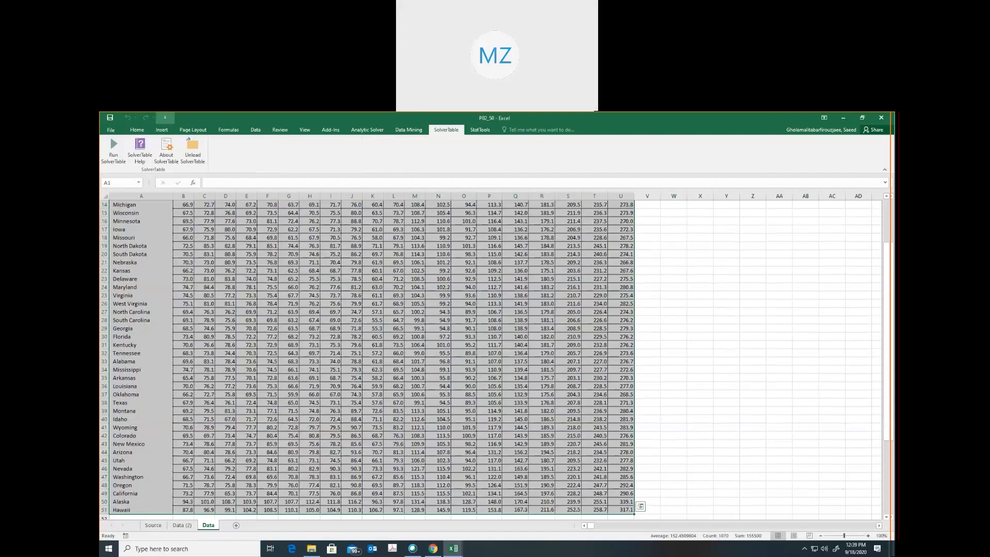
{"action": "scroll", "coordinate": [416, 167], "scroll_direction": "up", "scroll_amount": 1}
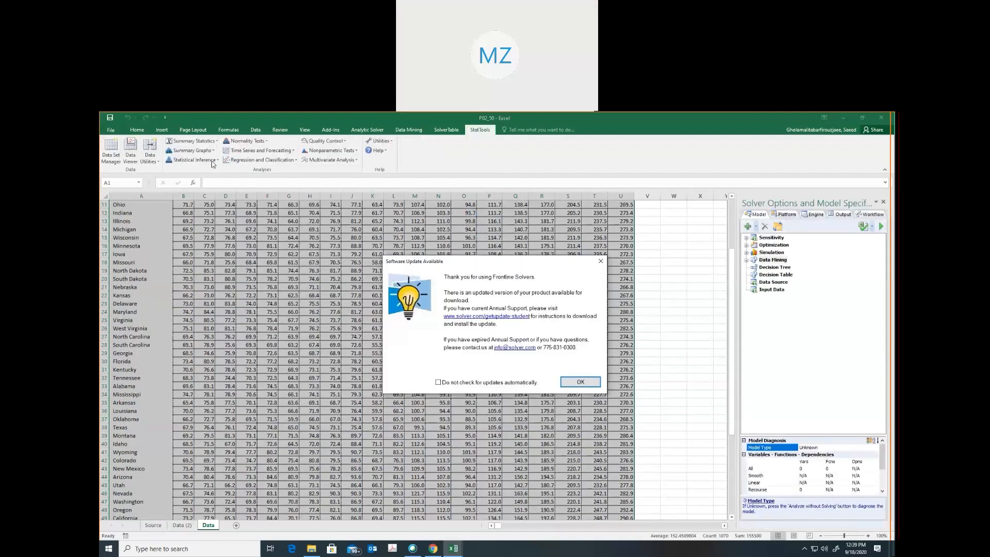
{"action": "left_click", "coordinate": [570, 382]}
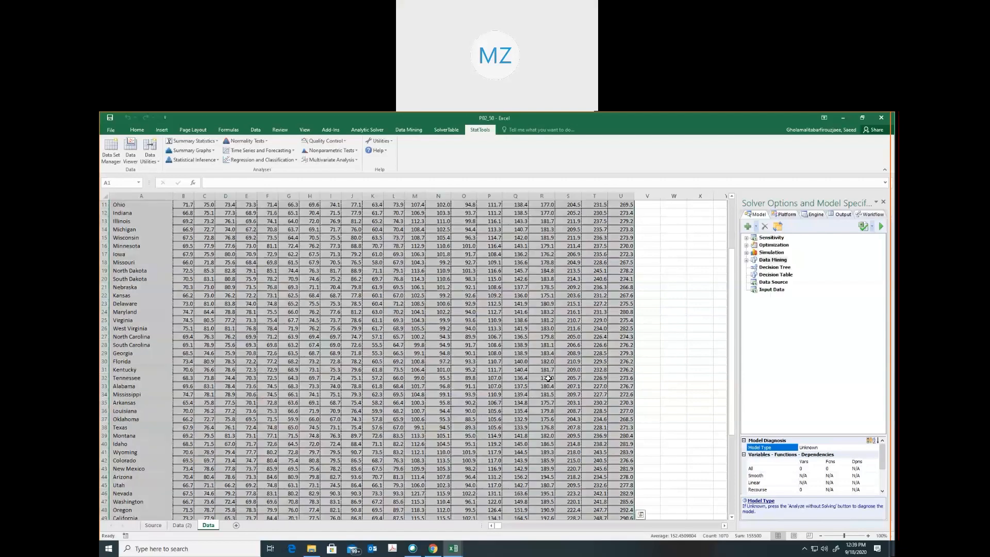
Try to generate a time series graph plotting all variables on a single graph, with 1989 and 1990 excluded and the state column as label.
{"action": "left_click", "coordinate": [270, 156]}
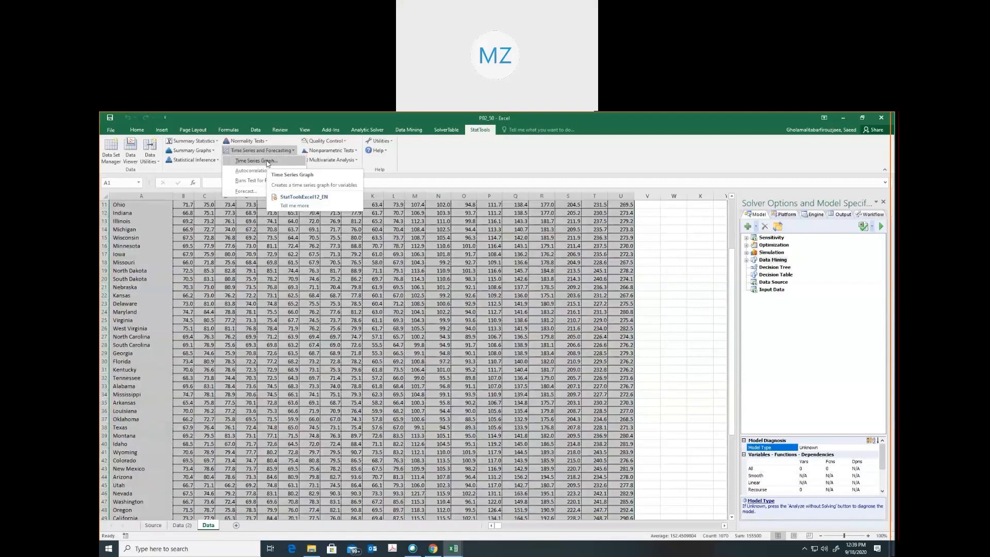
{"action": "left_click", "coordinate": [268, 161]}
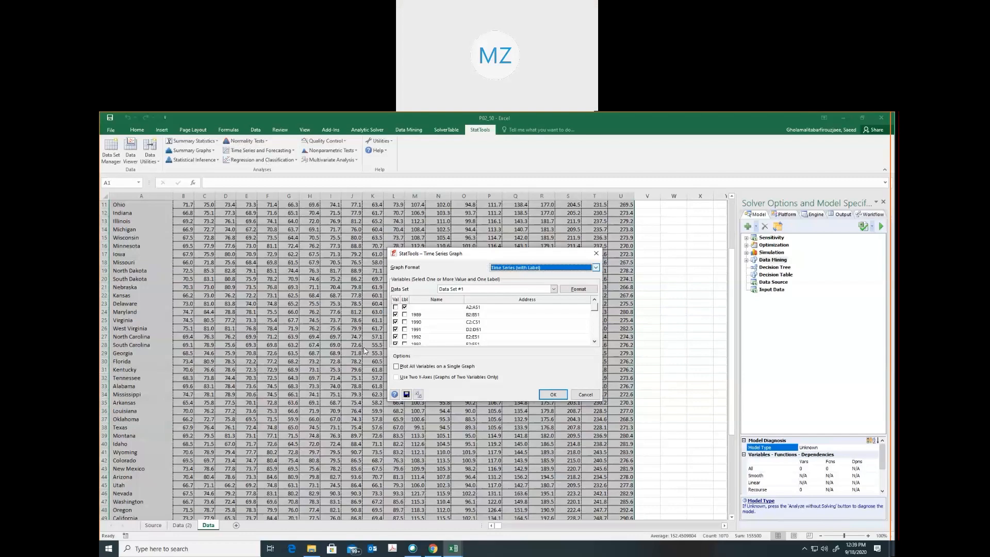
{"action": "left_click", "coordinate": [437, 367]}
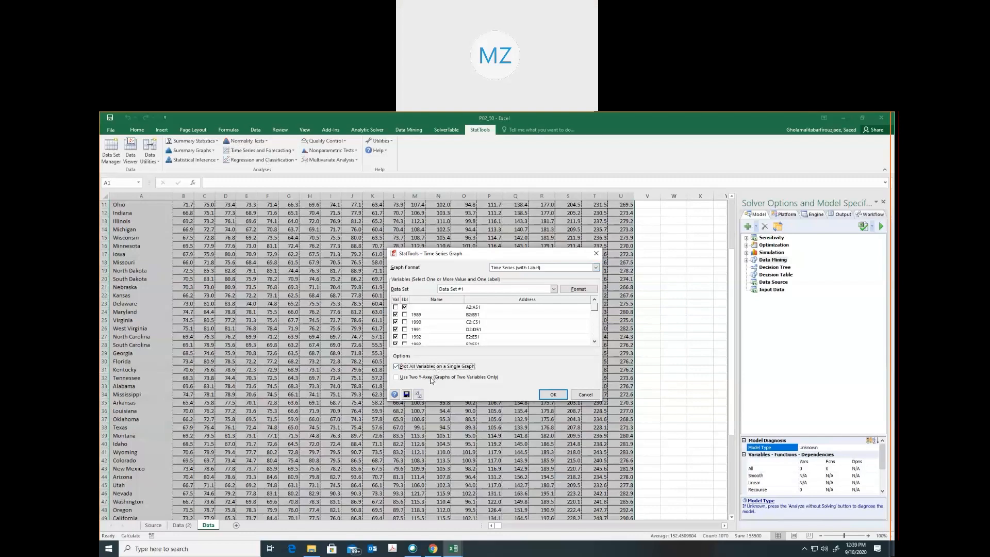
{"action": "left_click", "coordinate": [405, 315]}
{"action": "left_click", "coordinate": [405, 322]}
{"action": "left_click", "coordinate": [405, 307]}
{"action": "left_click", "coordinate": [552, 395]}
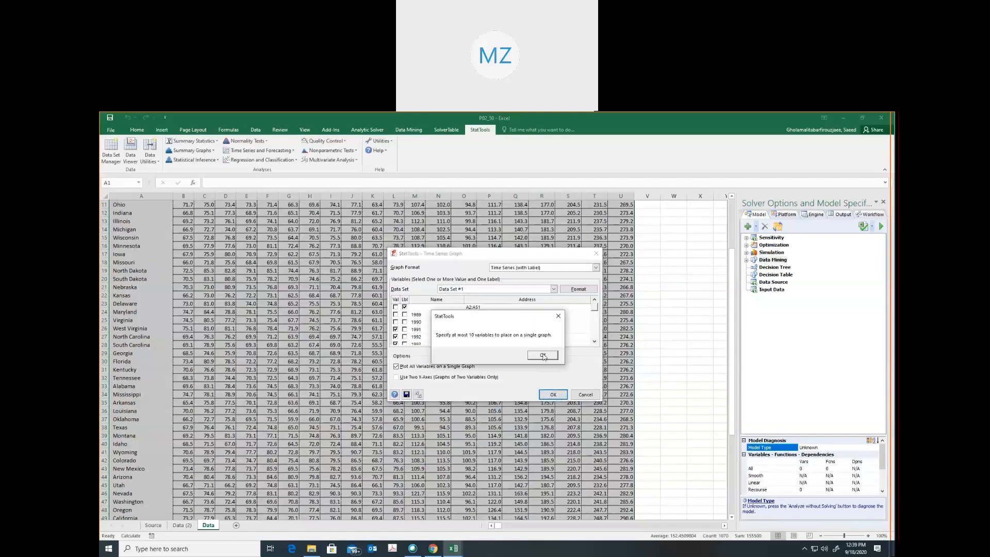
{"action": "left_click", "coordinate": [543, 355]}
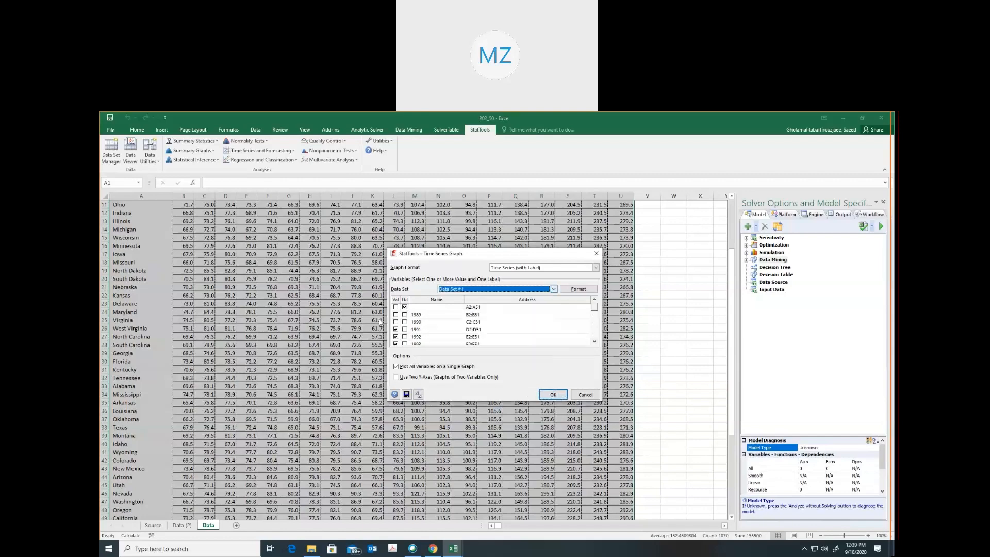
Clear the remaining year variables through 2008 from the value selection and try to generate the graph.
{"action": "left_click", "coordinate": [571, 319]}
{"action": "scroll", "coordinate": [571, 320], "scroll_direction": "down", "scroll_amount": 5}
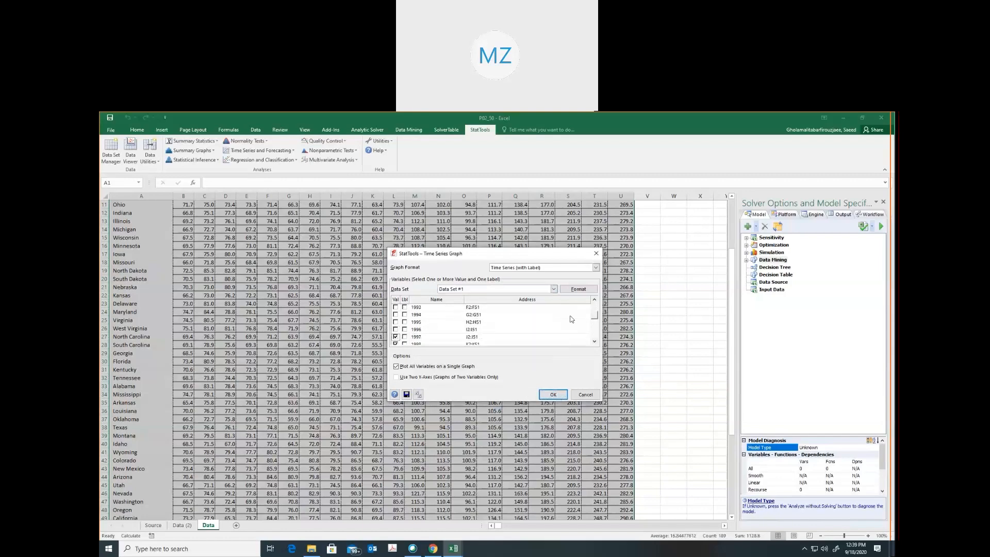
{"action": "scroll", "coordinate": [571, 319], "scroll_direction": "down", "scroll_amount": 1}
{"action": "scroll", "coordinate": [571, 319], "scroll_direction": "down", "scroll_amount": 2}
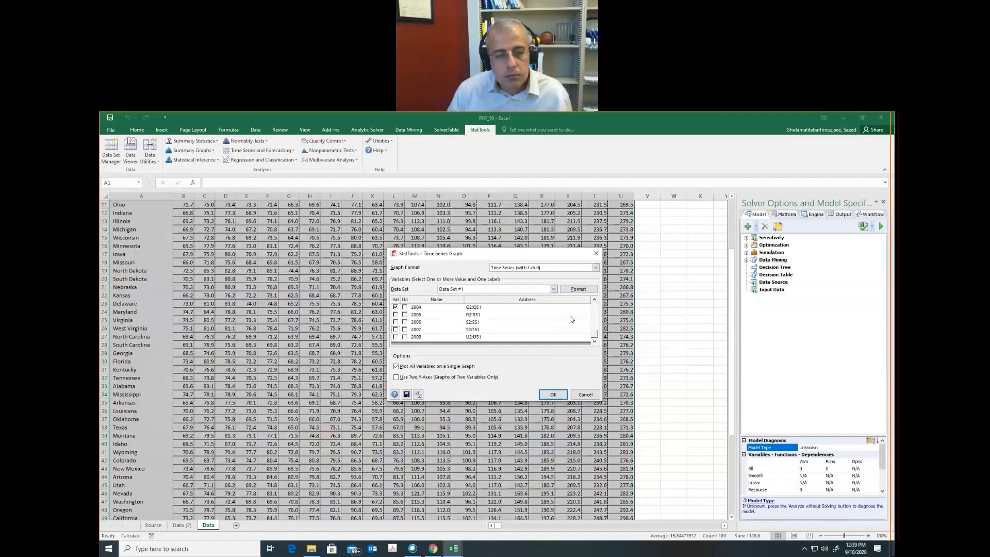
{"action": "scroll", "coordinate": [571, 319], "scroll_direction": "up", "scroll_amount": 1}
{"action": "scroll", "coordinate": [571, 319], "scroll_direction": "up", "scroll_amount": 1}
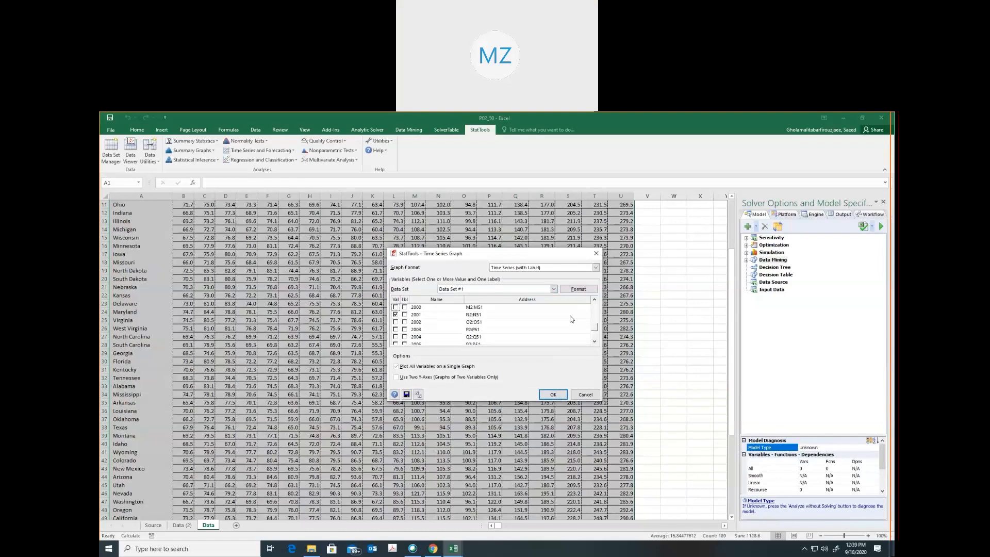
{"action": "scroll", "coordinate": [571, 319], "scroll_direction": "up", "scroll_amount": 1}
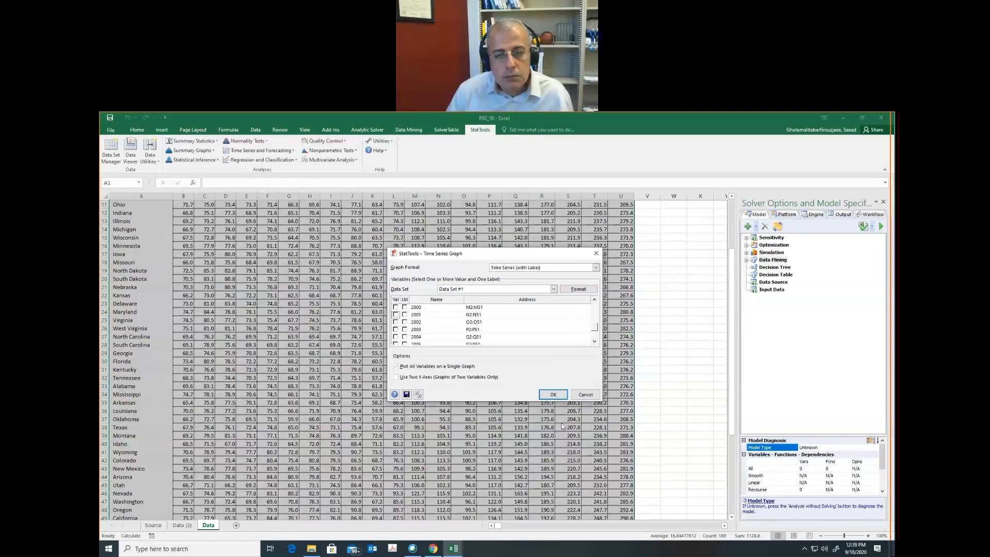
{"action": "left_click", "coordinate": [553, 394]}
{"action": "key", "text": "Return"}
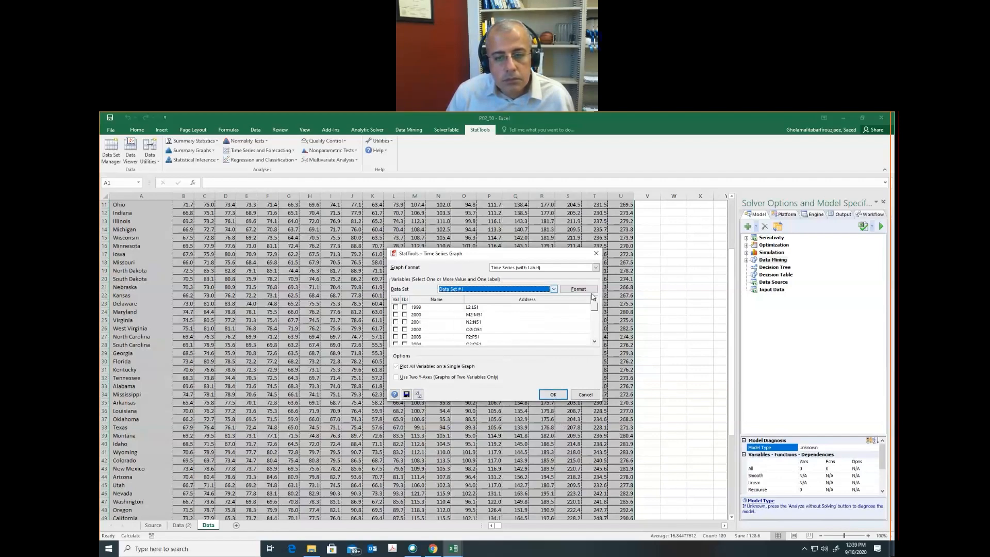
List variables from All Data Sets, keep the Unstacked format, and change the graph format to Time Series (without Label).
{"action": "key", "text": "Up"}
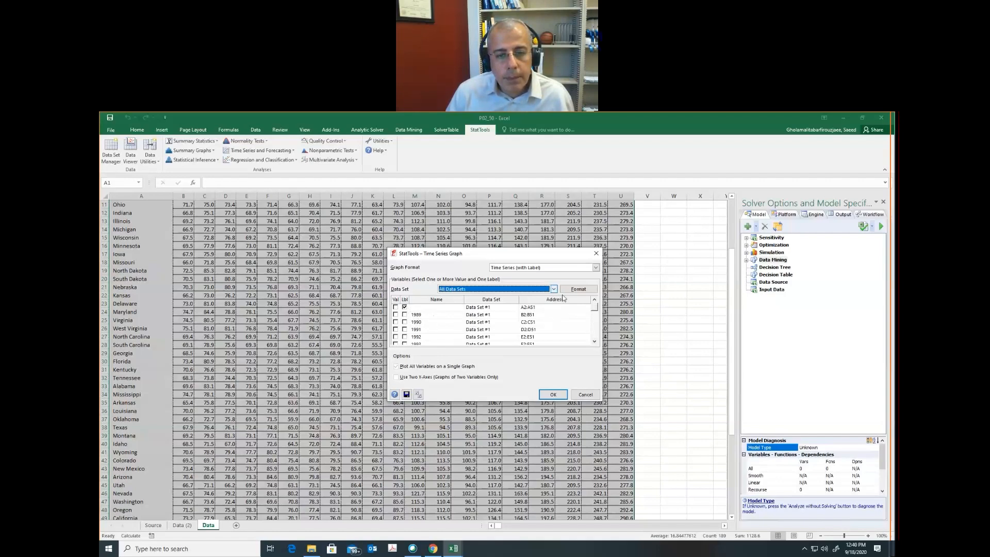
{"action": "left_click", "coordinate": [553, 289]}
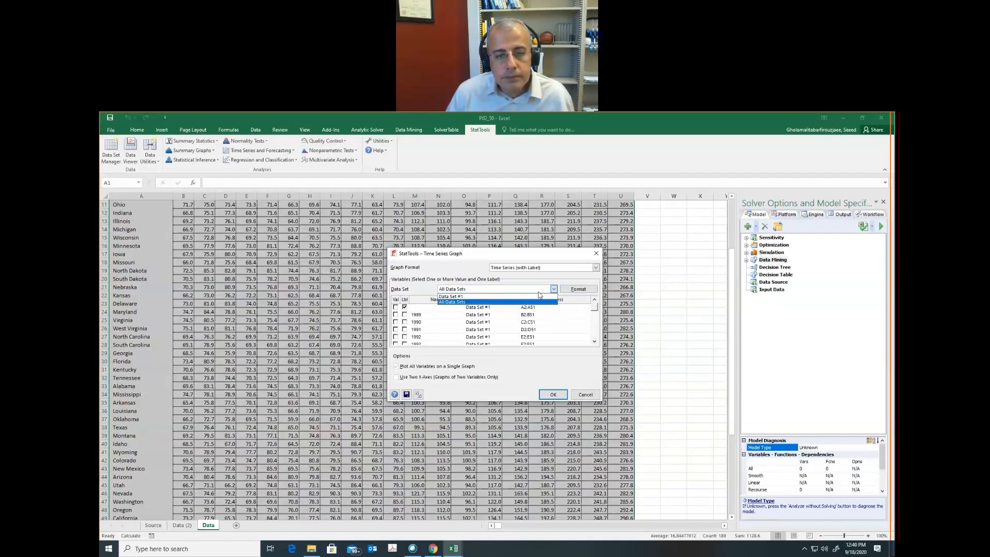
{"action": "left_click", "coordinate": [487, 297]}
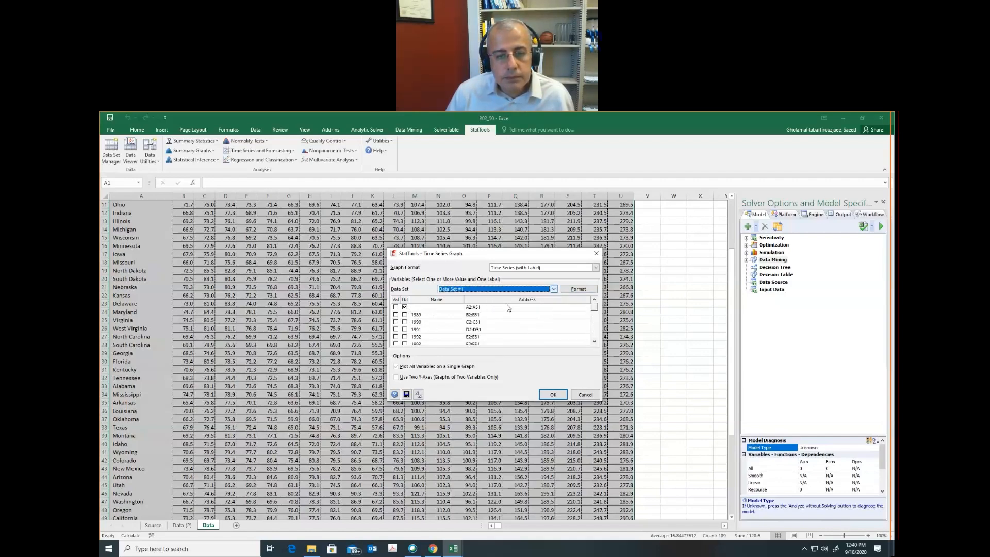
{"action": "left_click", "coordinate": [534, 290]}
{"action": "left_click", "coordinate": [510, 304]}
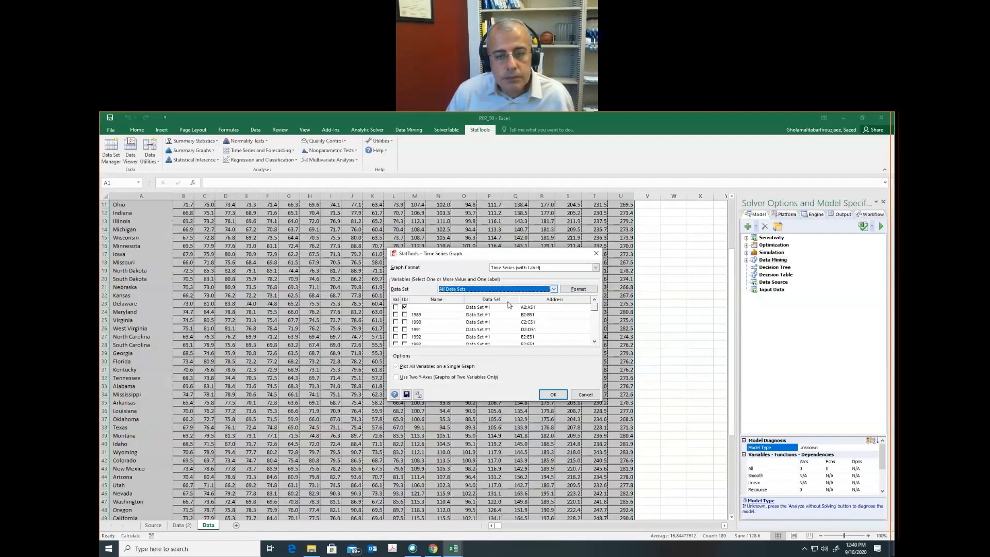
{"action": "left_click", "coordinate": [578, 289]}
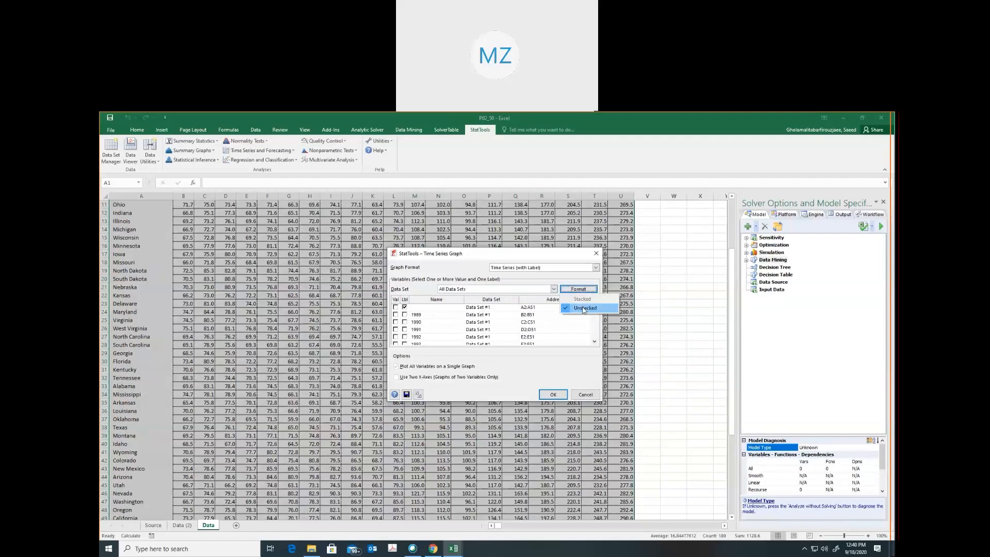
{"action": "left_click", "coordinate": [585, 307]}
{"action": "left_click", "coordinate": [581, 290]}
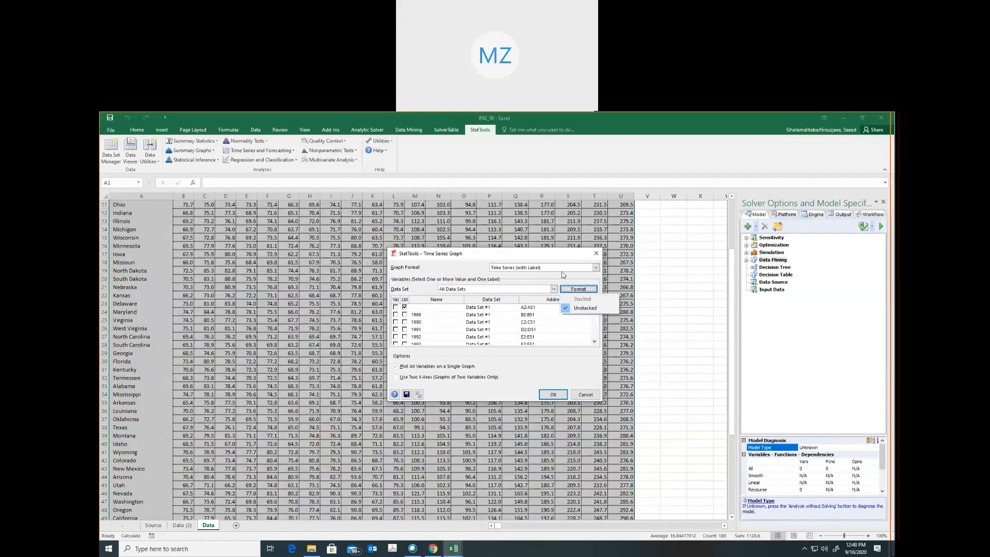
{"action": "left_click", "coordinate": [564, 268]}
{"action": "left_click", "coordinate": [547, 280]}
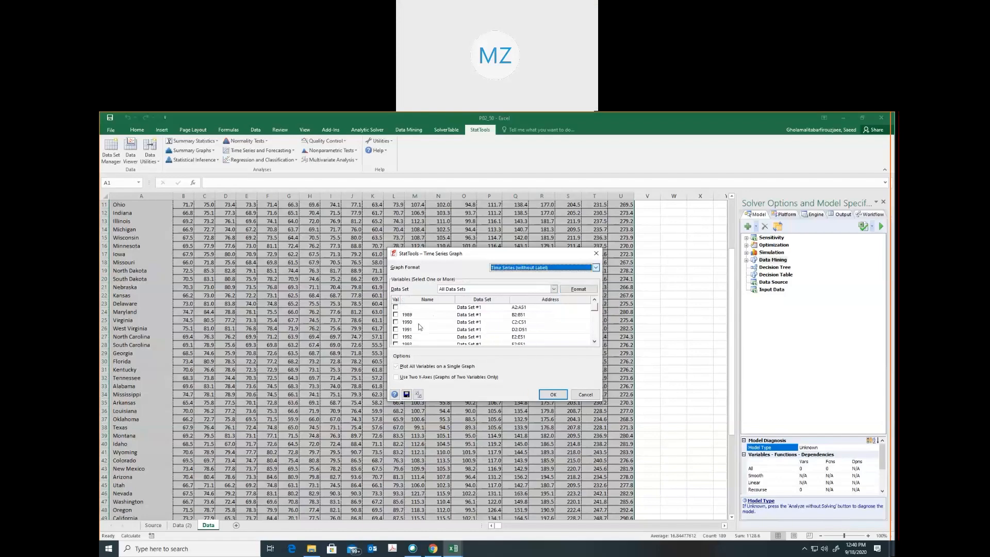
Try to generate the graph with only the state column A2:A51 as the value variable, and close the graph dialog.
{"action": "left_click", "coordinate": [396, 307]}
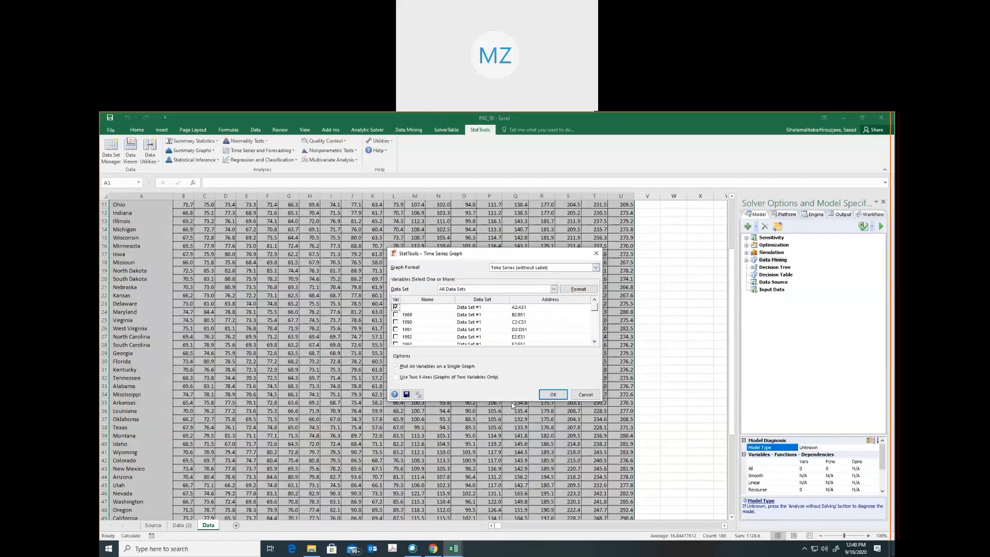
{"action": "left_click", "coordinate": [552, 395]}
{"action": "left_click", "coordinate": [529, 357]}
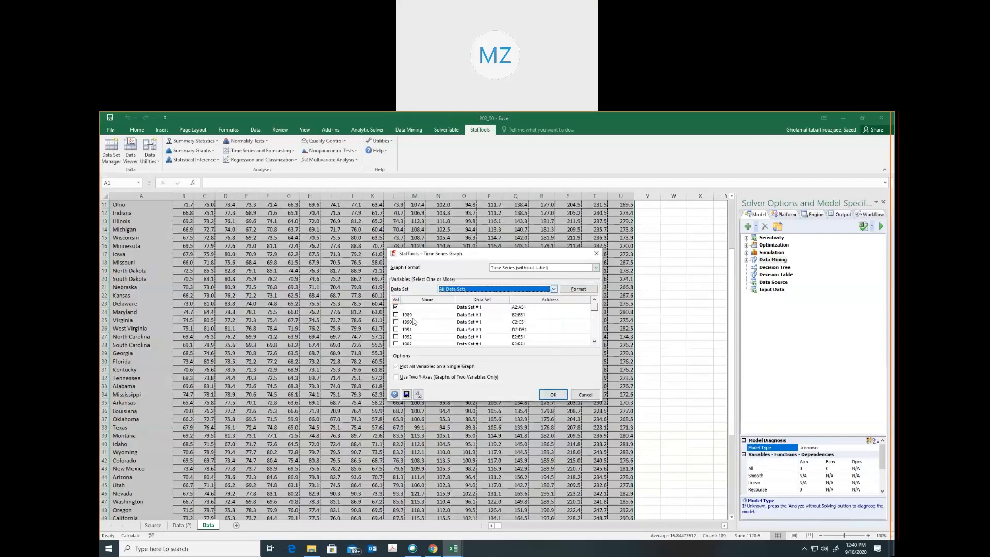
{"action": "left_click", "coordinate": [553, 395]}
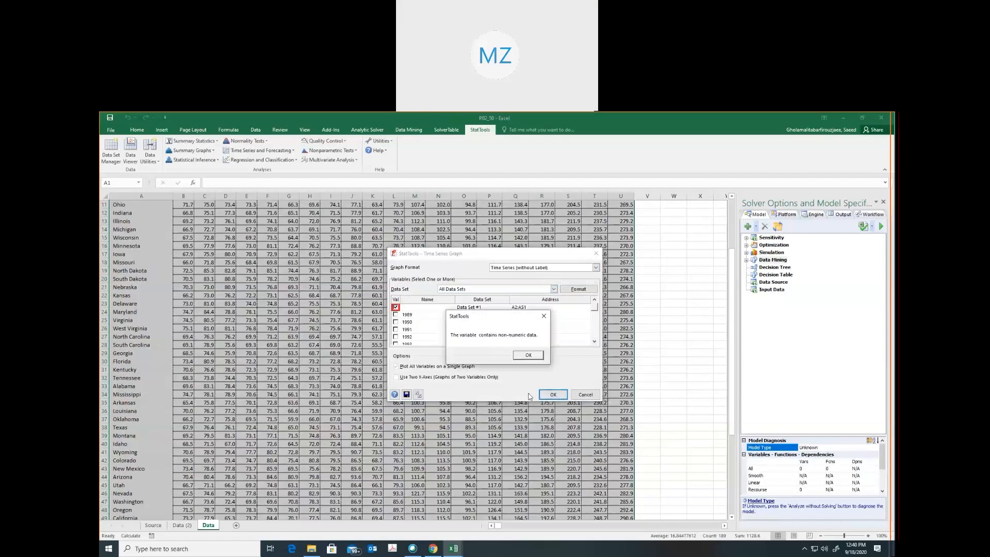
{"action": "left_click", "coordinate": [525, 357]}
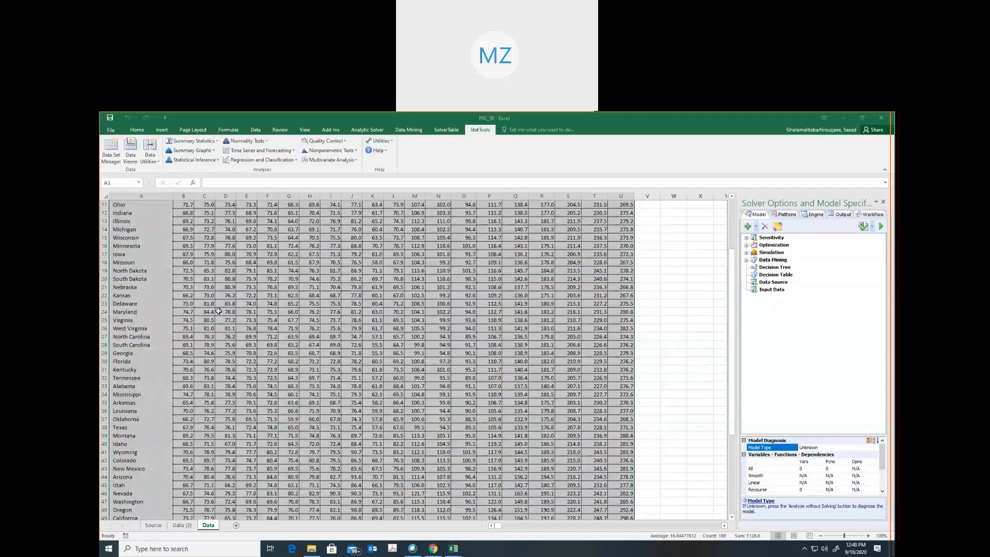
{"action": "left_click", "coordinate": [428, 297]}
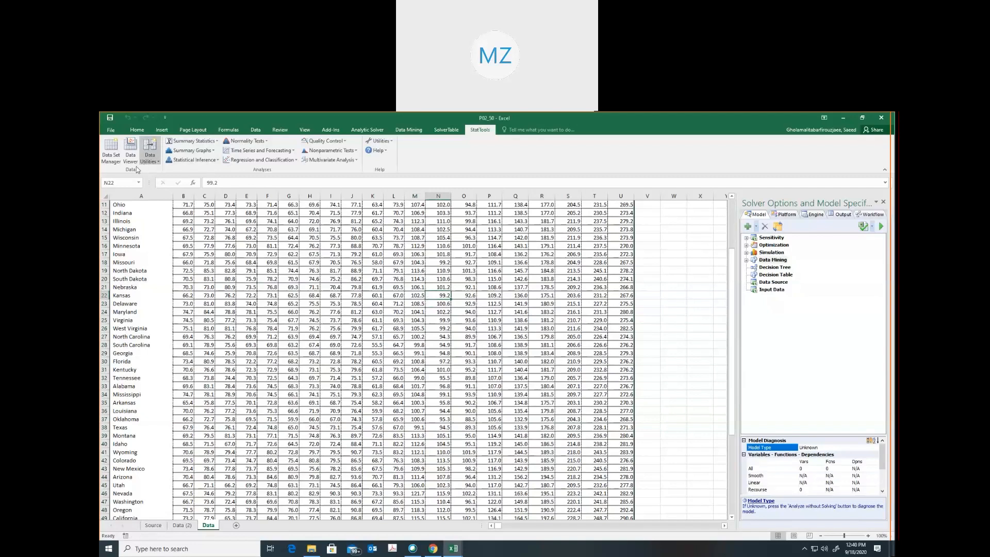
{"action": "left_click", "coordinate": [110, 153]}
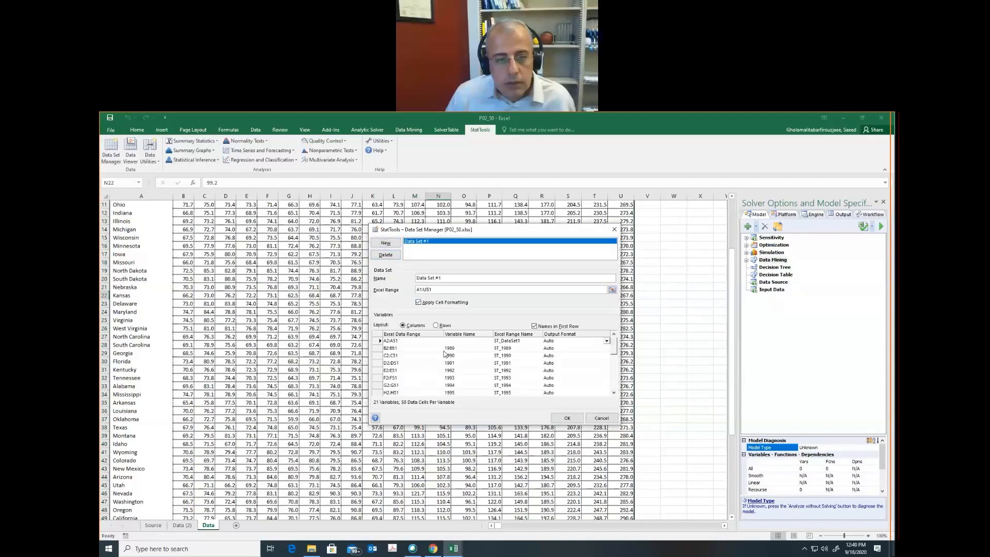
{"action": "left_click", "coordinate": [387, 245]}
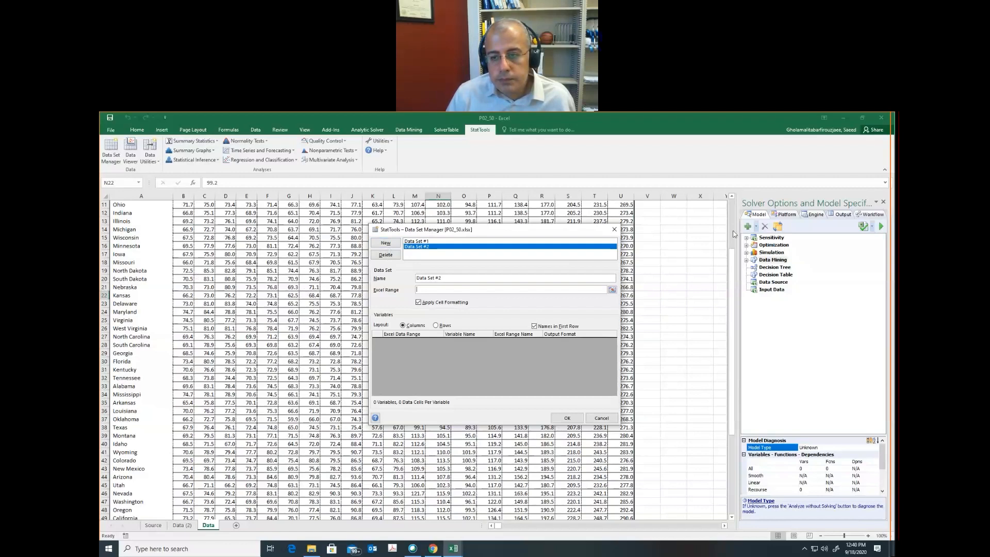
{"action": "left_click", "coordinate": [601, 418]}
Create Data Set #2 in the StatTools Data Set Manager from the range B1:U51, covering the yearly prices without the state column.
{"action": "scroll", "coordinate": [672, 291], "scroll_direction": "up", "scroll_amount": 4}
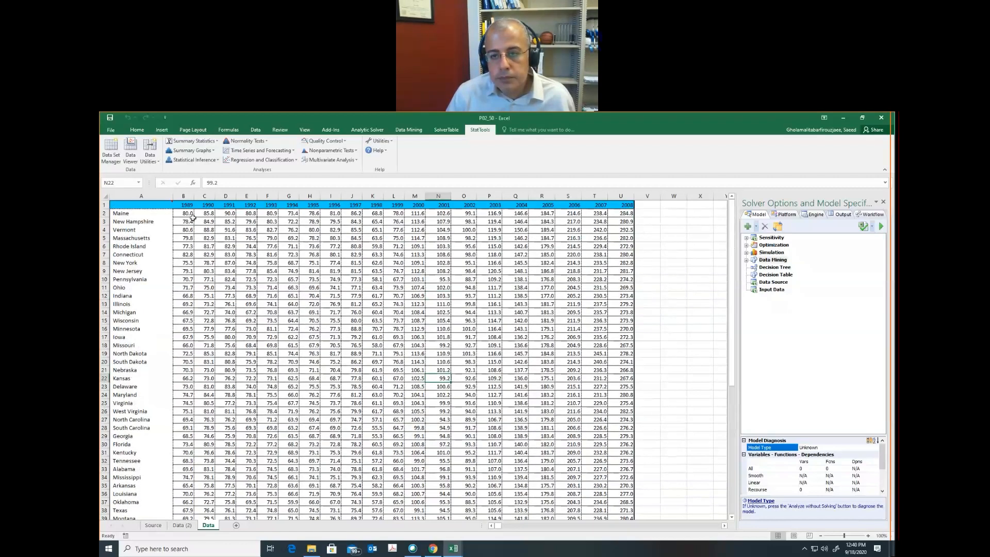
{"action": "left_click_drag", "start_coordinate": [184, 205], "coordinate": [626, 206]}
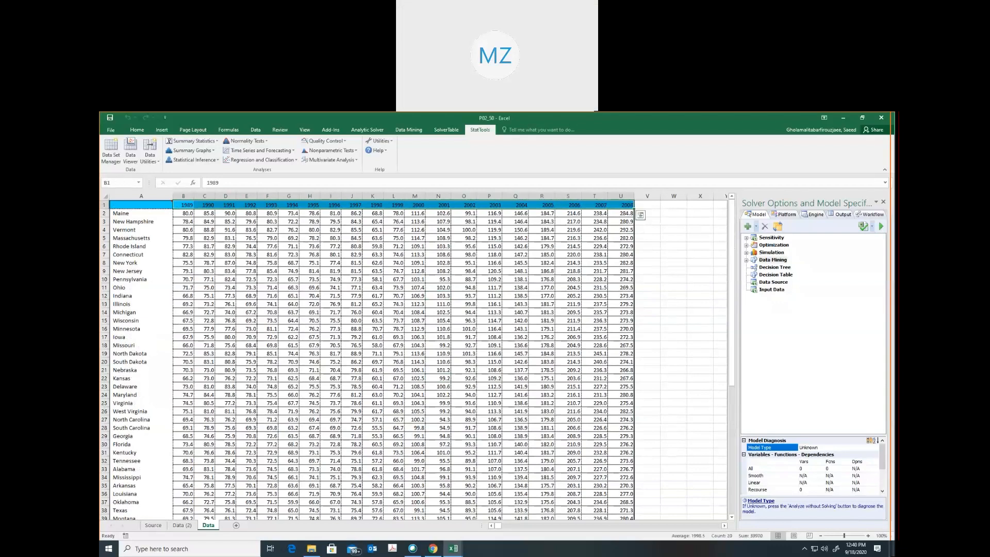
{"action": "key", "text": "ctrl+shift+Down"}
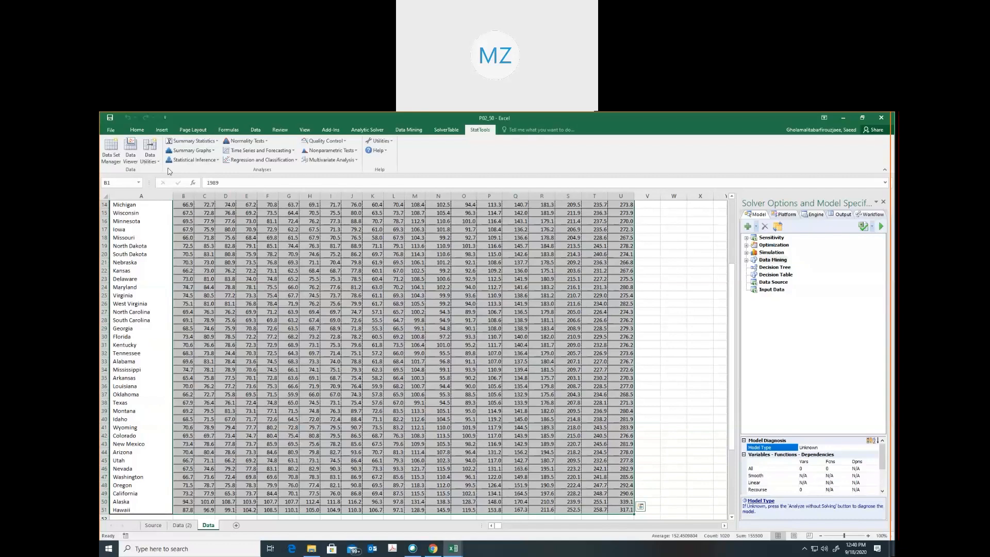
{"action": "left_click", "coordinate": [110, 155]}
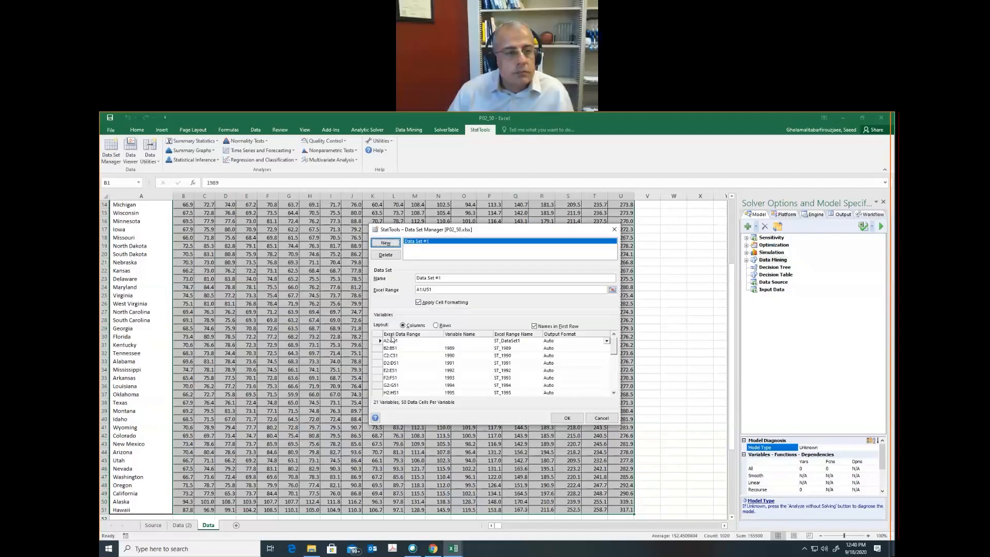
{"action": "left_click", "coordinate": [385, 244]}
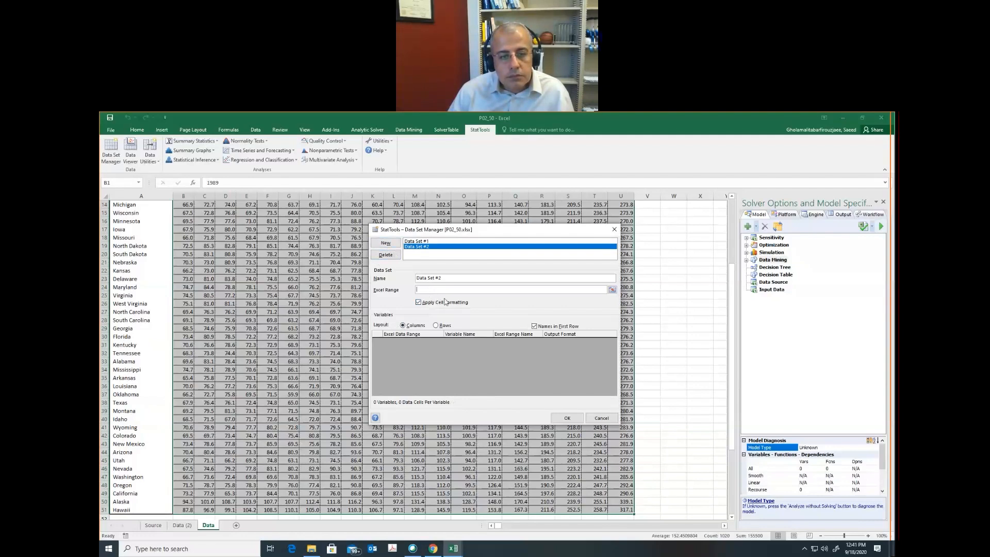
{"action": "left_click", "coordinate": [612, 290]}
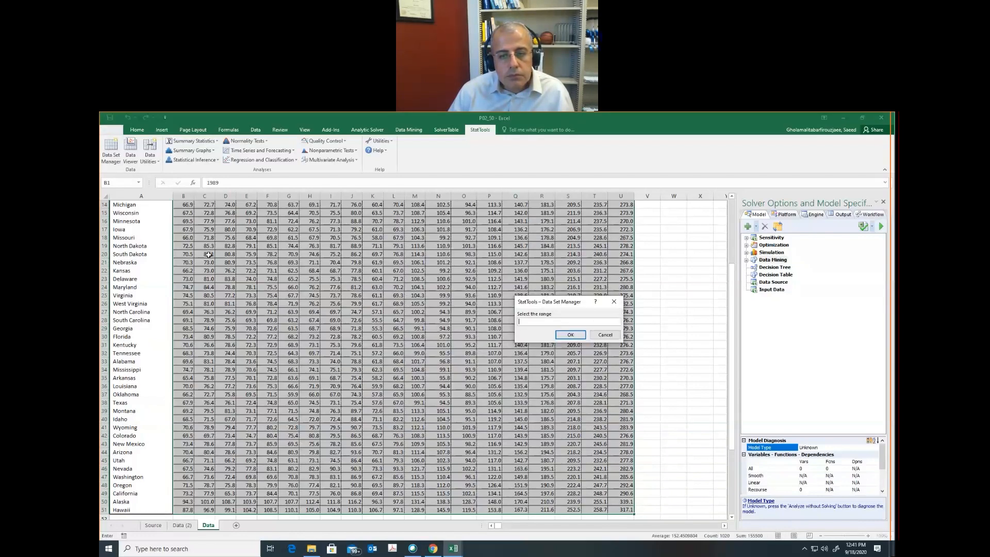
{"action": "scroll", "coordinate": [208, 255], "scroll_direction": "up", "scroll_amount": 5}
{"action": "left_click_drag", "start_coordinate": [183, 204], "coordinate": [624, 555]}
{"action": "left_click_drag", "start_coordinate": [618, 504], "coordinate": [618, 503]}
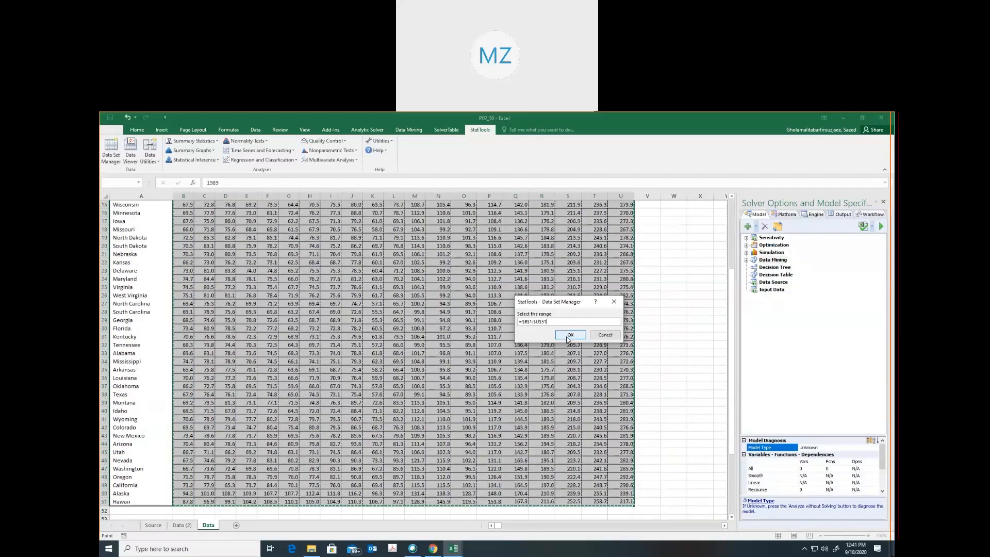
{"action": "left_click", "coordinate": [570, 335]}
Try to save the Data Set Manager changes with both Data Set #1 and Data Set #2 defined on the sheet.
{"action": "left_click", "coordinate": [554, 415]}
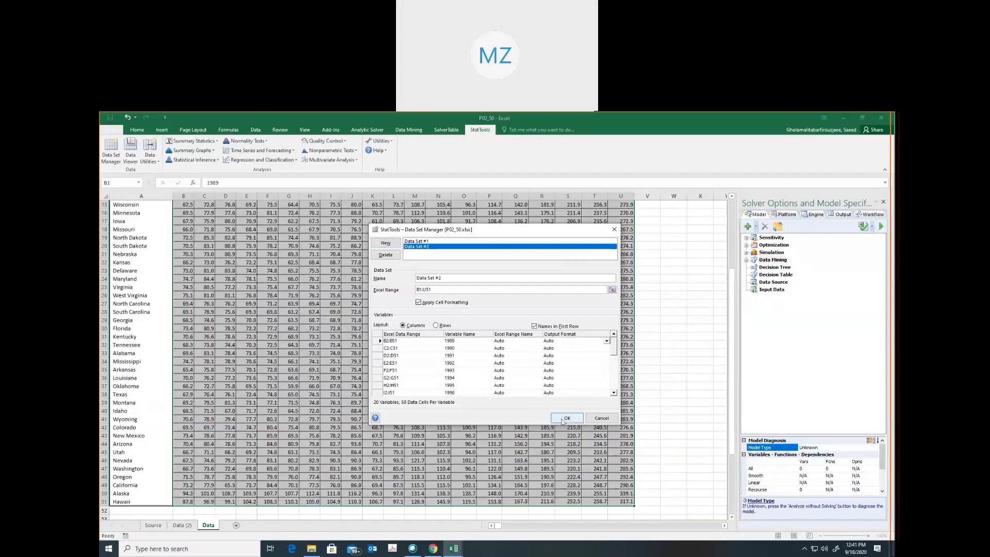
{"action": "left_click", "coordinate": [538, 355]}
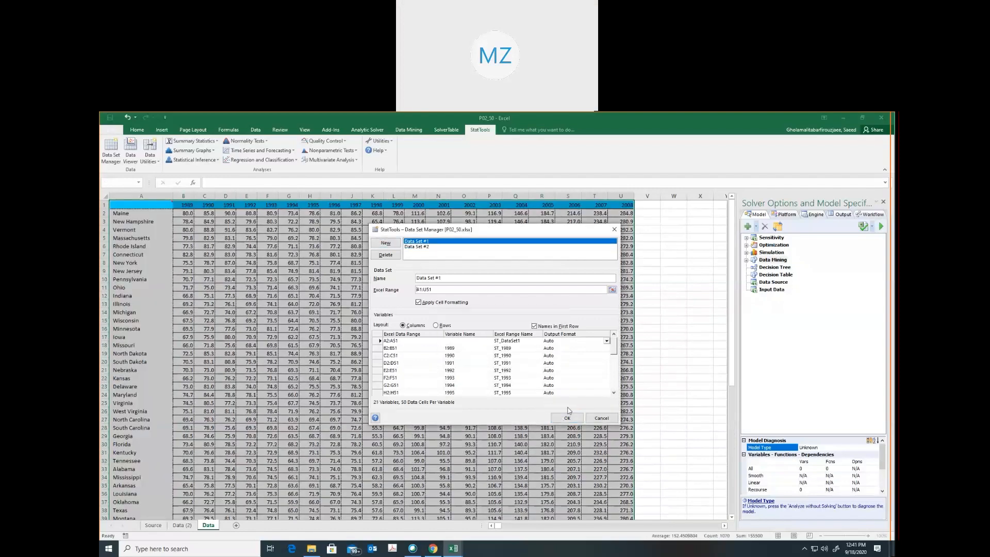
{"action": "left_click", "coordinate": [567, 418]}
{"action": "left_click", "coordinate": [538, 356]}
{"action": "left_click", "coordinate": [418, 247]}
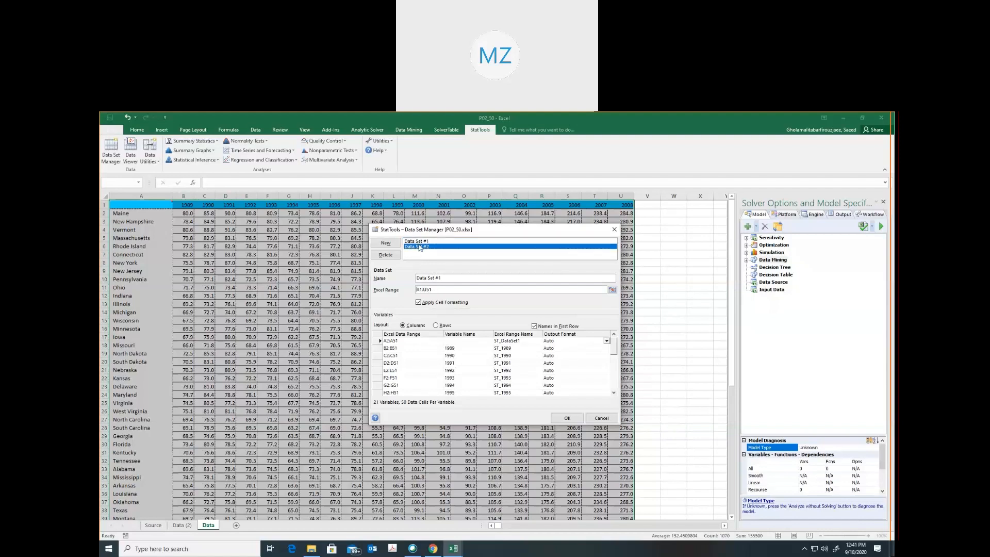
{"action": "left_click", "coordinate": [565, 418]}
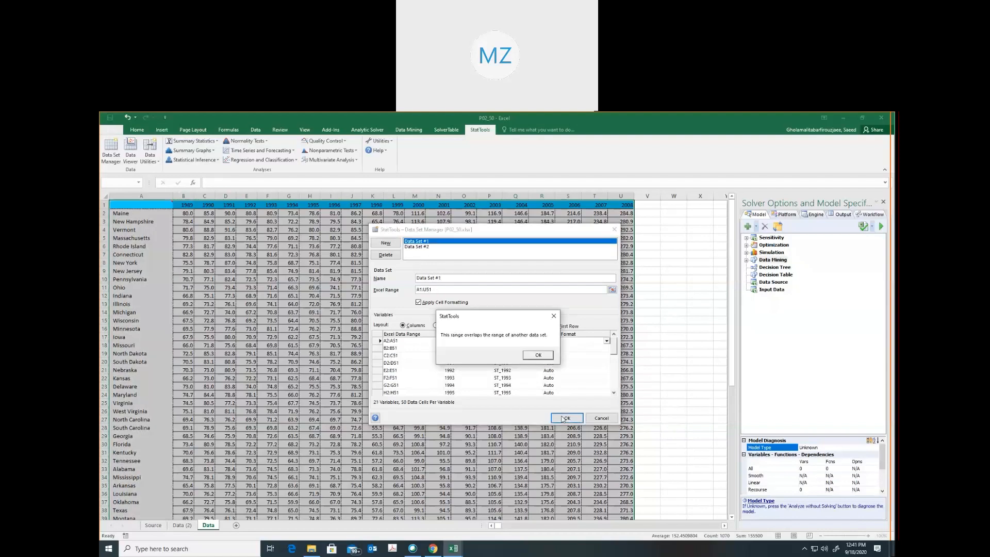
{"action": "left_click", "coordinate": [537, 356]}
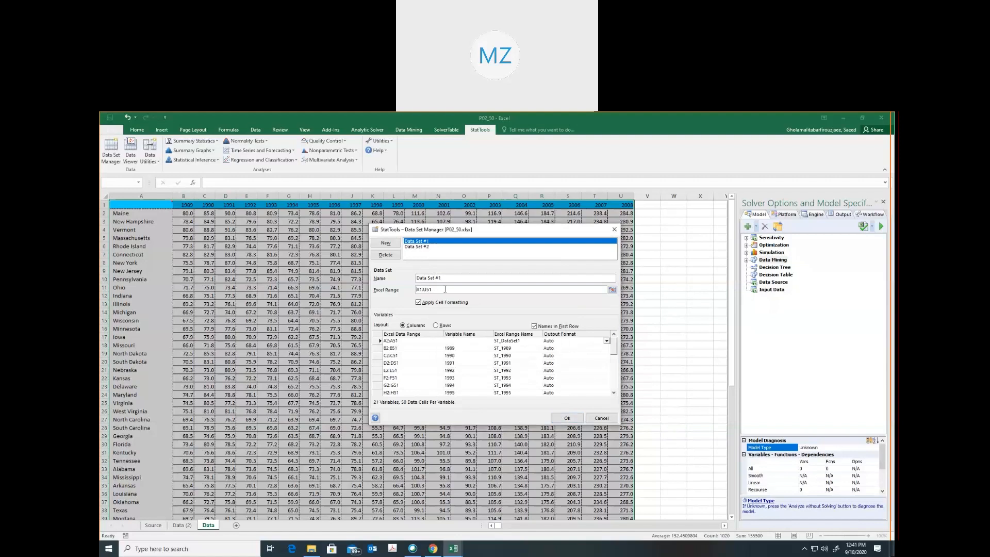
{"action": "left_click", "coordinate": [421, 248]}
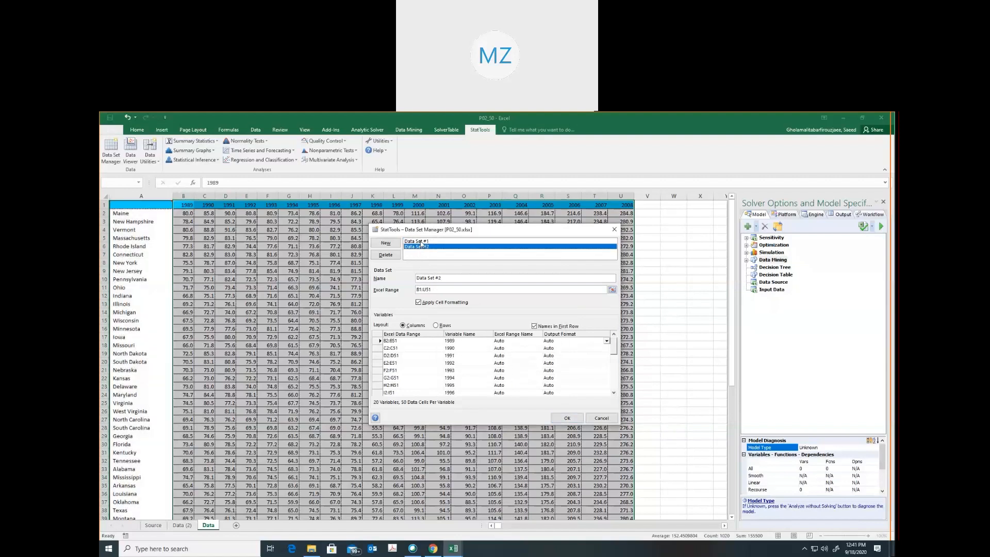
Delete Data Set #2 from the Data Set Manager.
{"action": "left_click", "coordinate": [422, 242]}
{"action": "left_click", "coordinate": [421, 246]}
{"action": "left_click", "coordinate": [386, 255]}
{"action": "left_click", "coordinate": [484, 356]}
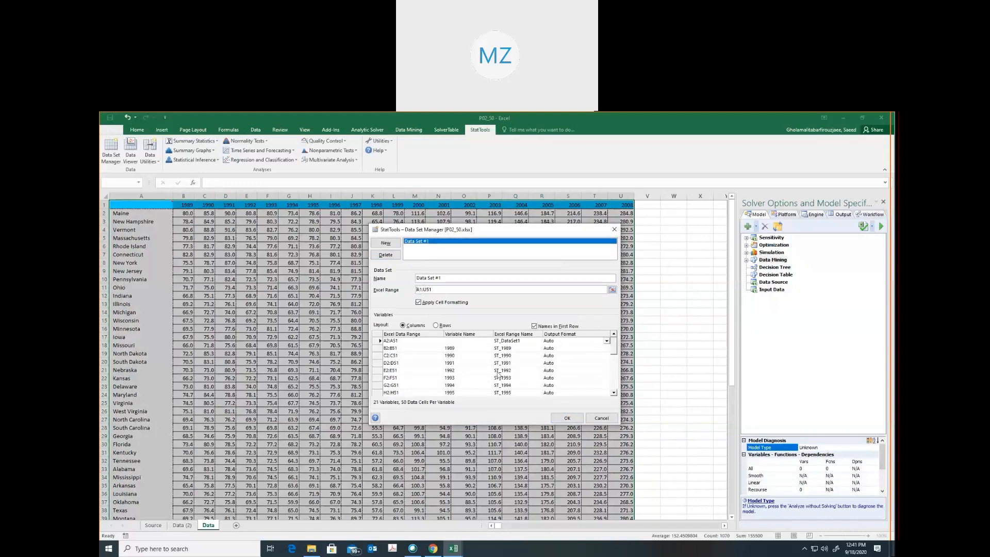
Set Data Set #1's Excel range to B1:U51, confirm the data set, and deselect the range on the sheet.
{"action": "key", "text": "BackSpace"}
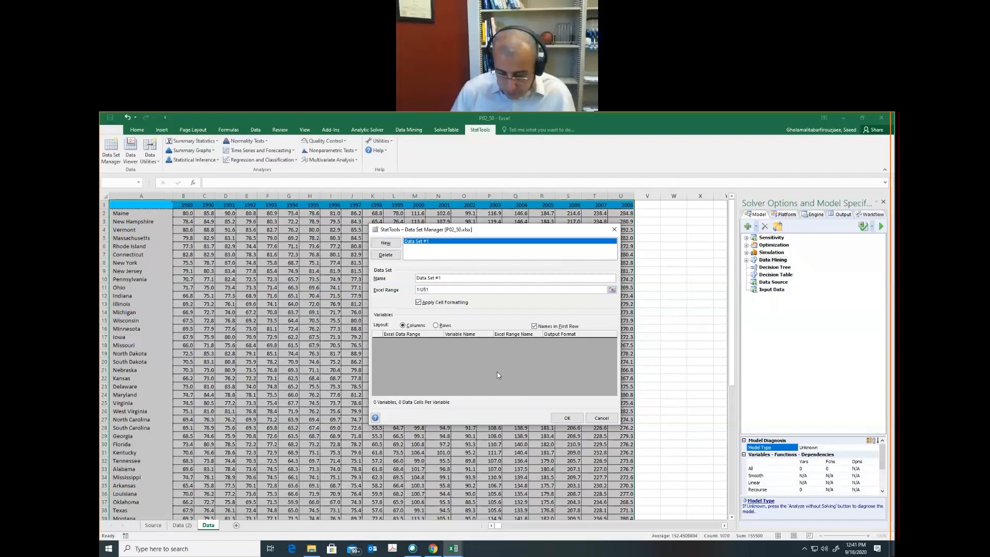
{"action": "type", "text": "B"}
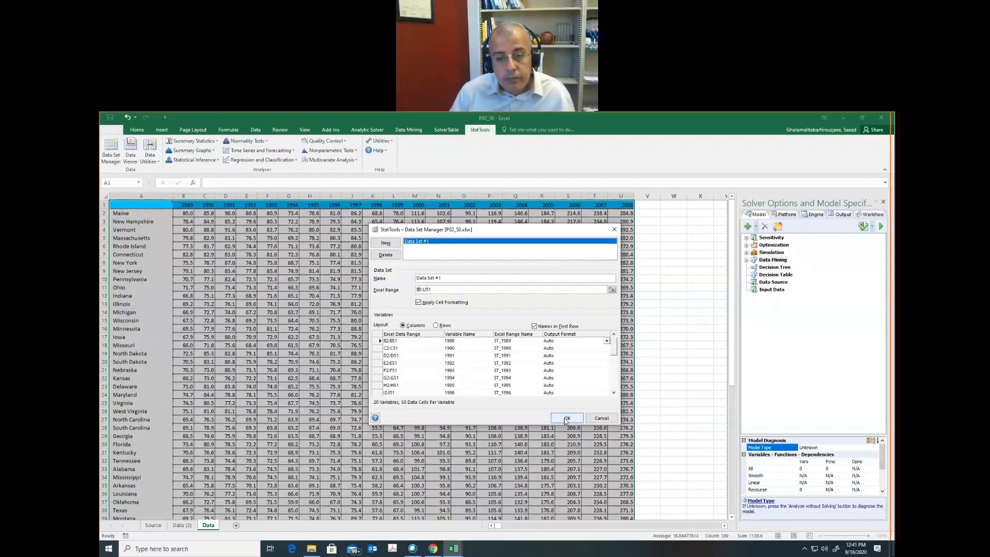
{"action": "left_click", "coordinate": [567, 419]}
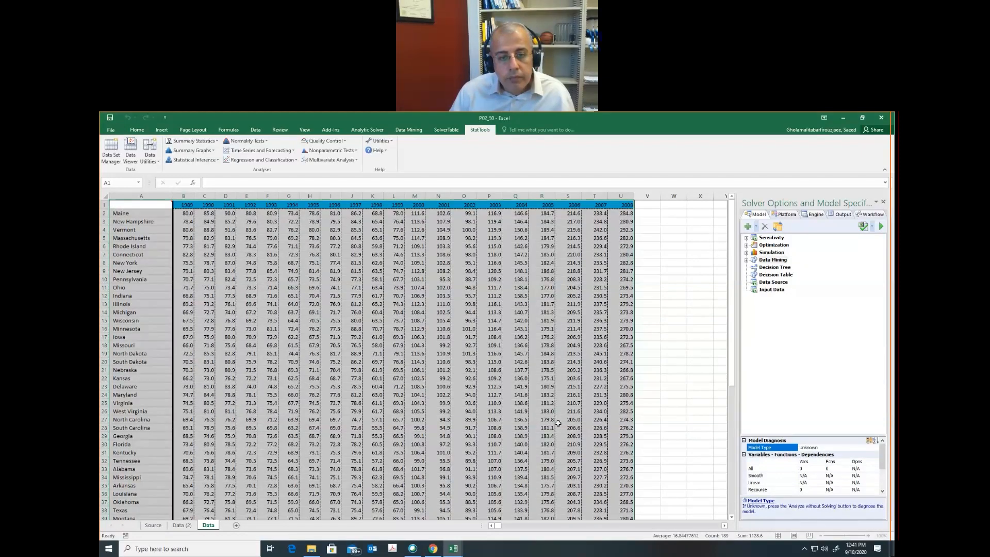
{"action": "left_click", "coordinate": [373, 287]}
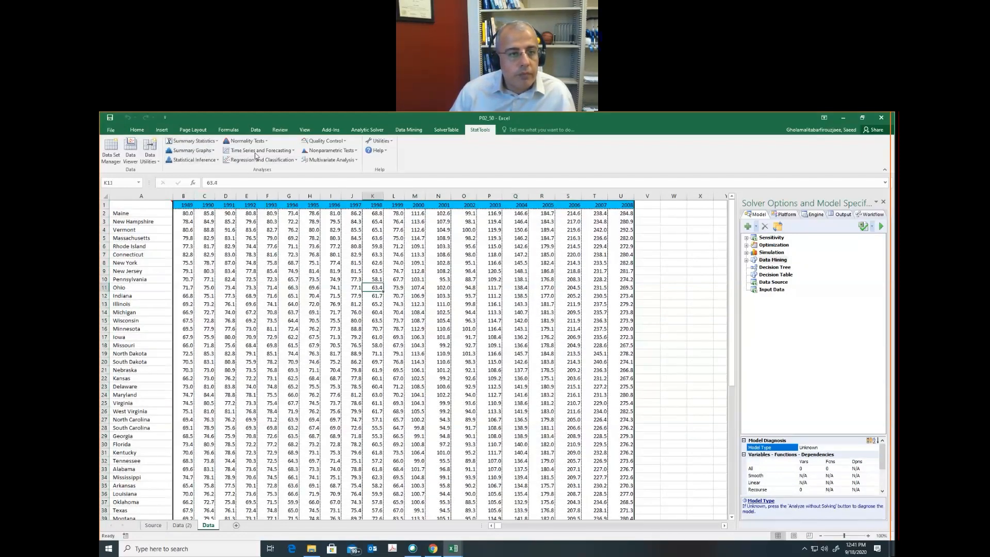
Start a StatTools time series graph on Data Set #1 in the Time Series (with Label) format.
{"action": "left_click", "coordinate": [256, 151]}
{"action": "left_click", "coordinate": [260, 162]}
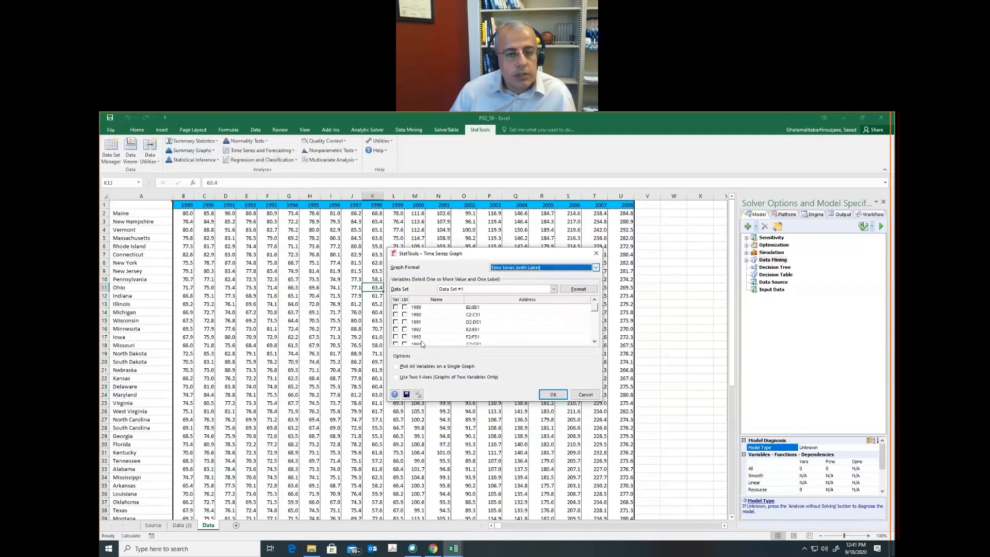
{"action": "key", "text": "Down"}
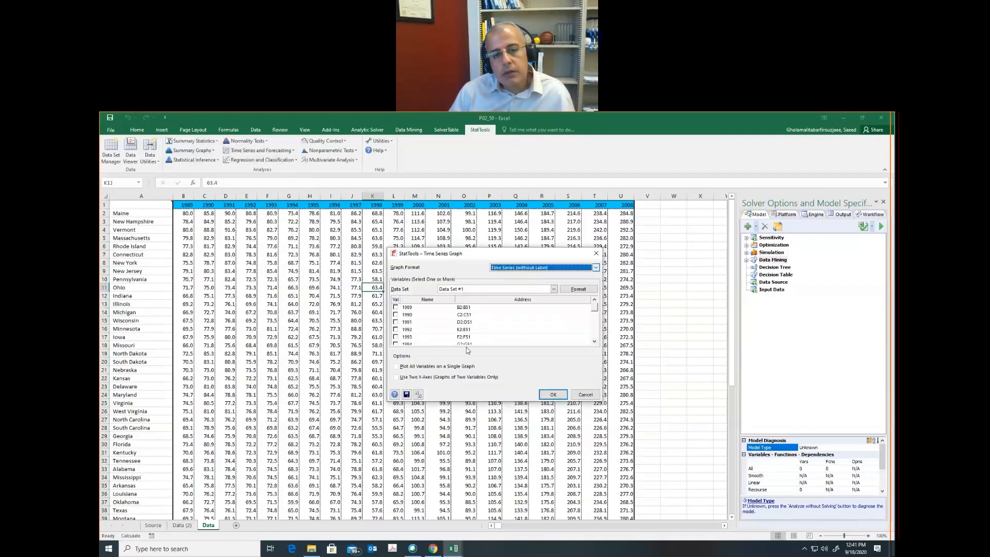
{"action": "left_click", "coordinate": [567, 268]}
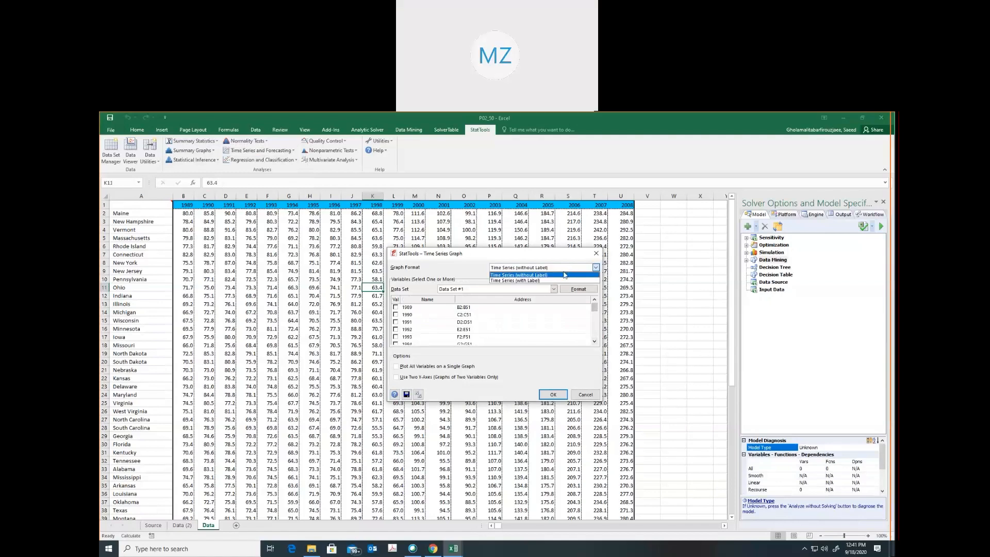
{"action": "left_click", "coordinate": [552, 280]}
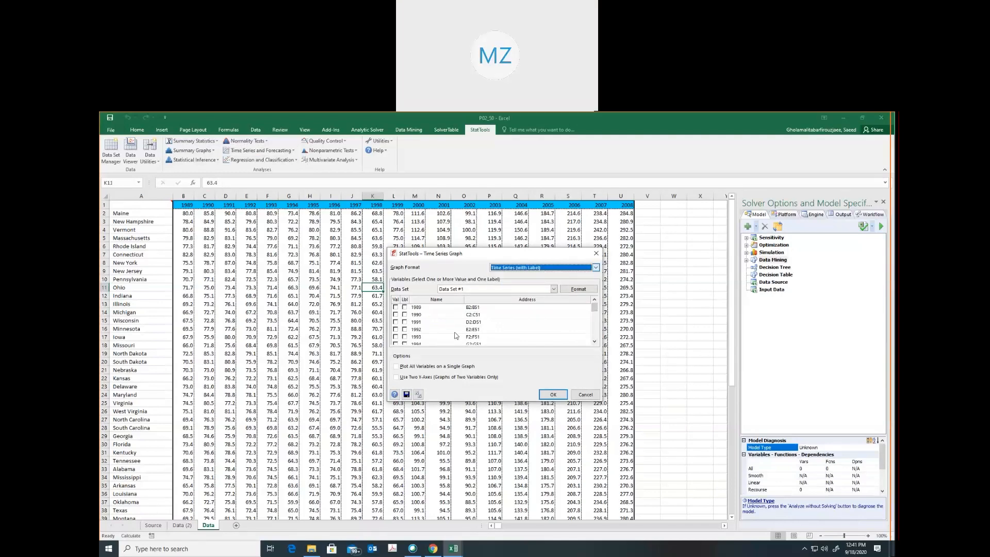
Select the years 1989 through 2007 as value variables and try to generate the graphs without a label variable.
{"action": "left_click", "coordinate": [396, 307]}
{"action": "left_click", "coordinate": [395, 314]}
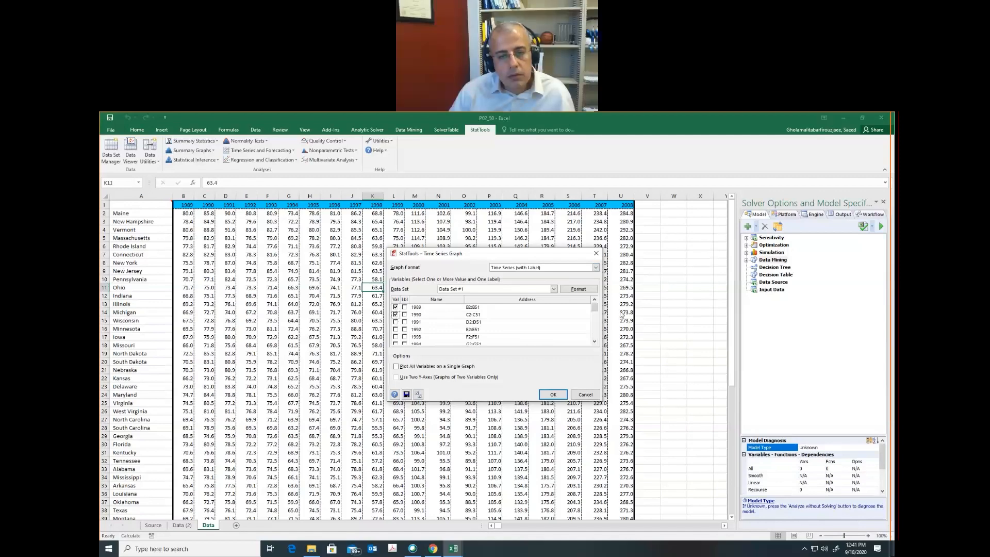
{"action": "key", "text": "Down"}
{"action": "key", "text": "space"}
{"action": "key", "text": "Down"}
{"action": "key", "text": "Down"}
{"action": "key", "text": "space"}
{"action": "key", "text": "Down"}
{"action": "key", "text": "space"}
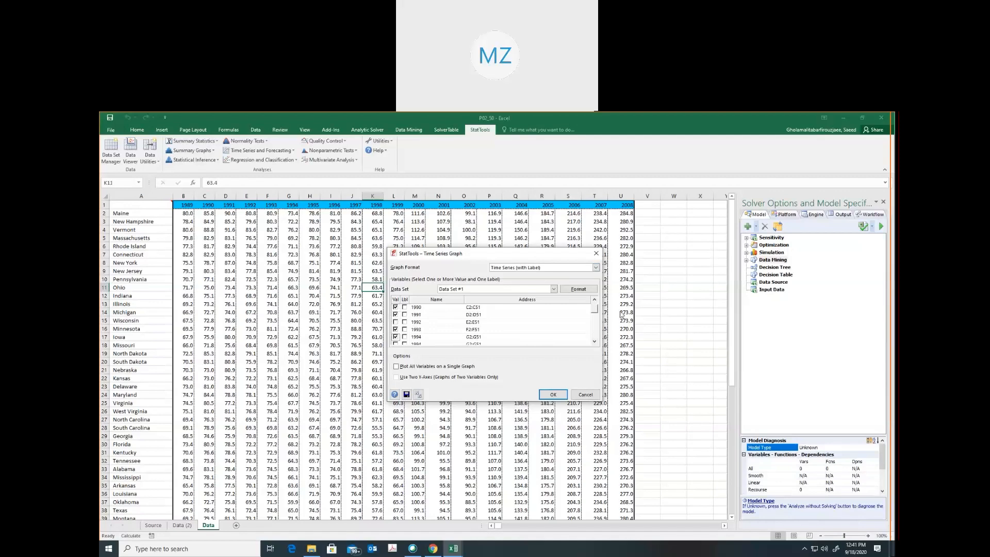
{"action": "key", "text": "Down"}
{"action": "key", "text": "Up"}
{"action": "key", "text": "Up"}
{"action": "key", "text": "Up"}
{"action": "key", "text": "space"}
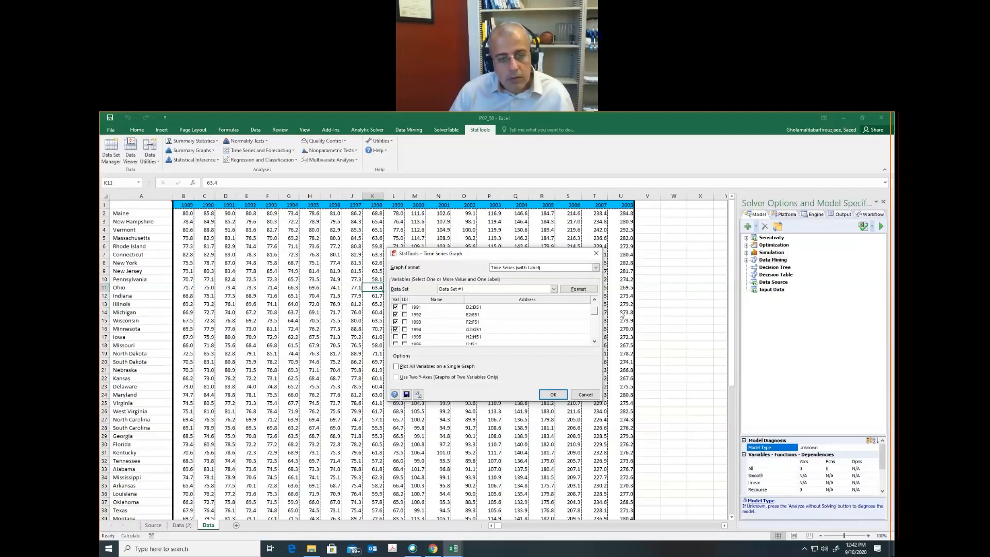
{"action": "key", "text": "Down"}
{"action": "key", "text": "space"}
{"action": "key", "text": "Down"}
{"action": "key", "text": "space"}
{"action": "key", "text": "Down"}
{"action": "key", "text": "space"}
{"action": "key", "text": "Down"}
{"action": "key", "text": "space"}
{"action": "key", "text": "Down"}
{"action": "key", "text": "space"}
{"action": "key", "text": "Down"}
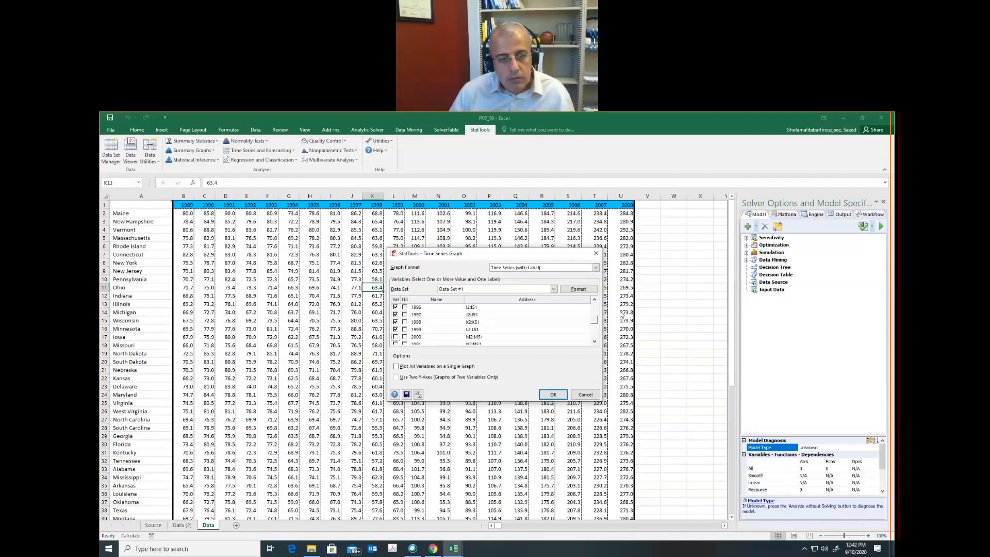
{"action": "key", "text": "space"}
{"action": "key", "text": "Down"}
{"action": "key", "text": "space"}
{"action": "key", "text": "Down"}
{"action": "key", "text": "space"}
{"action": "key", "text": "Down"}
{"action": "key", "text": "space"}
{"action": "key", "text": "Down"}
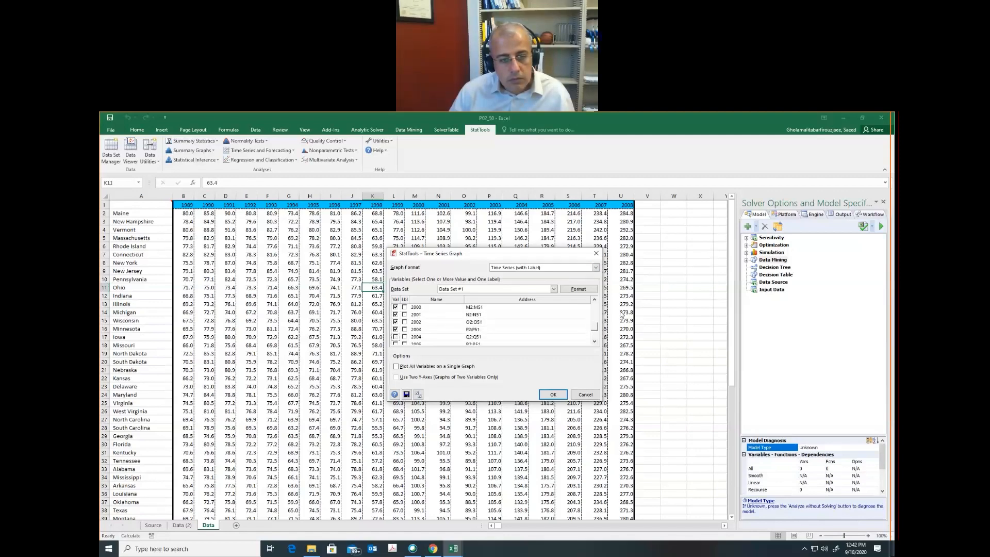
{"action": "key", "text": "space"}
{"action": "key", "text": "Down"}
{"action": "key", "text": "space"}
{"action": "key", "text": "Down"}
{"action": "key", "text": "space"}
{"action": "key", "text": "Down"}
{"action": "key", "text": "space"}
{"action": "key", "text": "Down"}
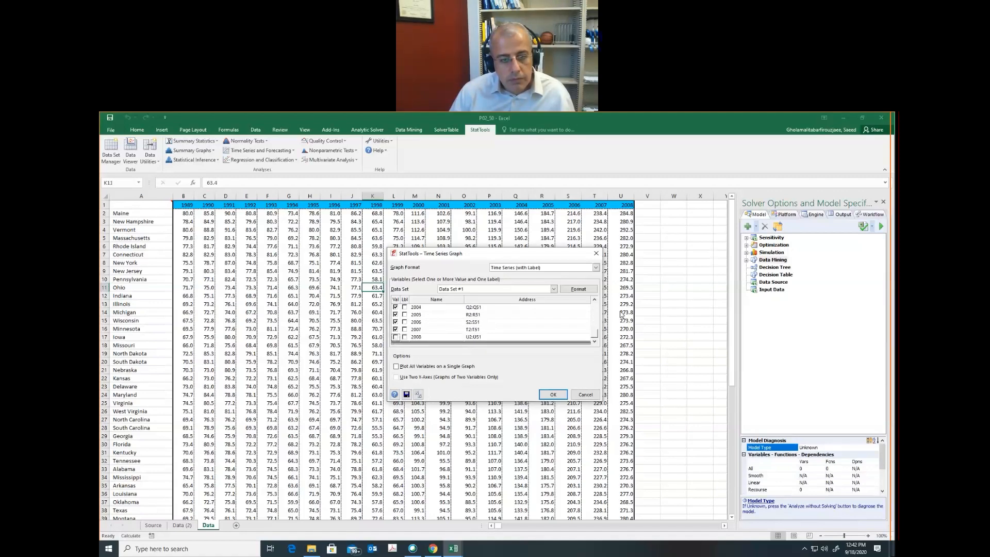
{"action": "scroll", "coordinate": [470, 333], "scroll_direction": "up", "scroll_amount": 5}
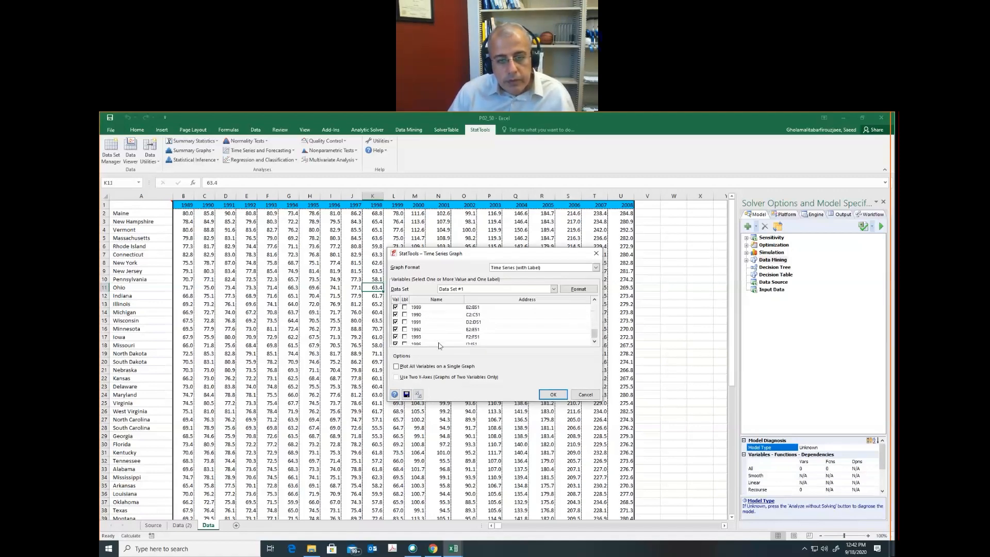
{"action": "left_click", "coordinate": [552, 394]}
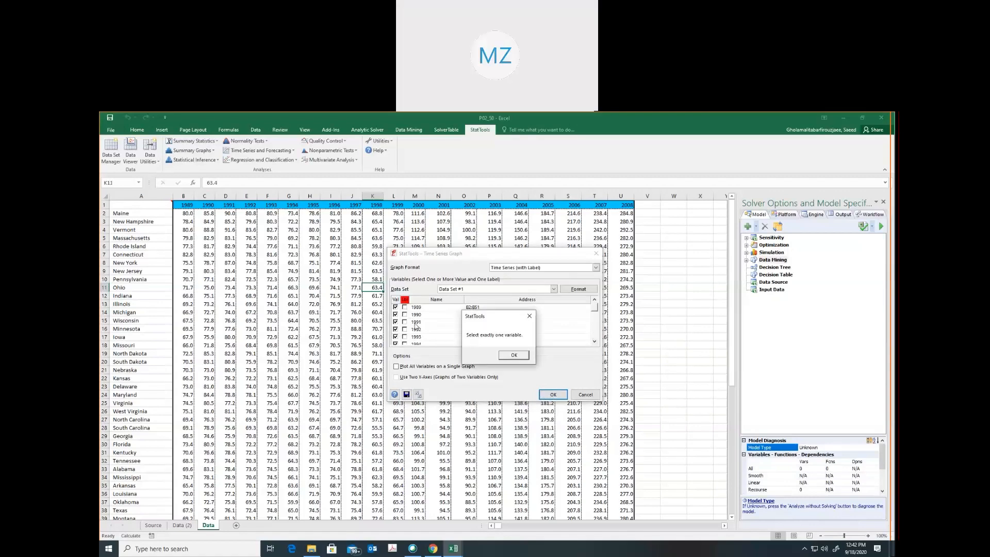
{"action": "left_click", "coordinate": [514, 356]}
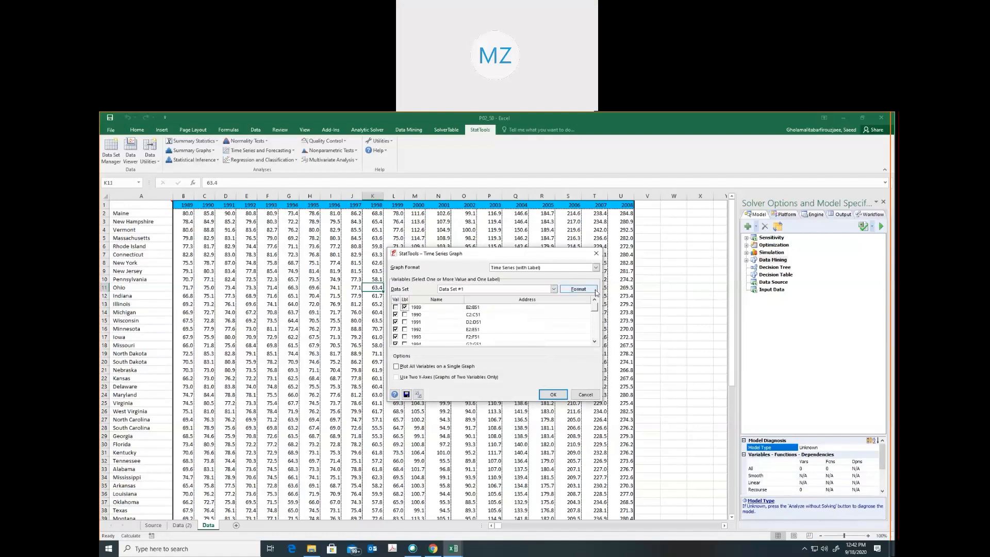
Change the graph format to Time Series (without Label), select 1989 as a value variable again, and generate the graphs.
{"action": "left_click", "coordinate": [595, 267]}
{"action": "left_click", "coordinate": [547, 277]}
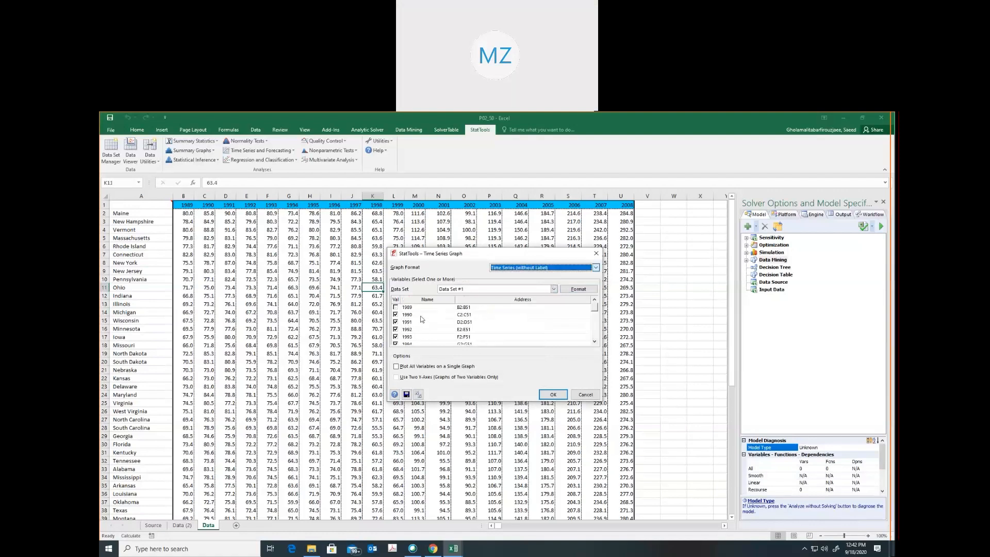
{"action": "left_click", "coordinate": [395, 307]}
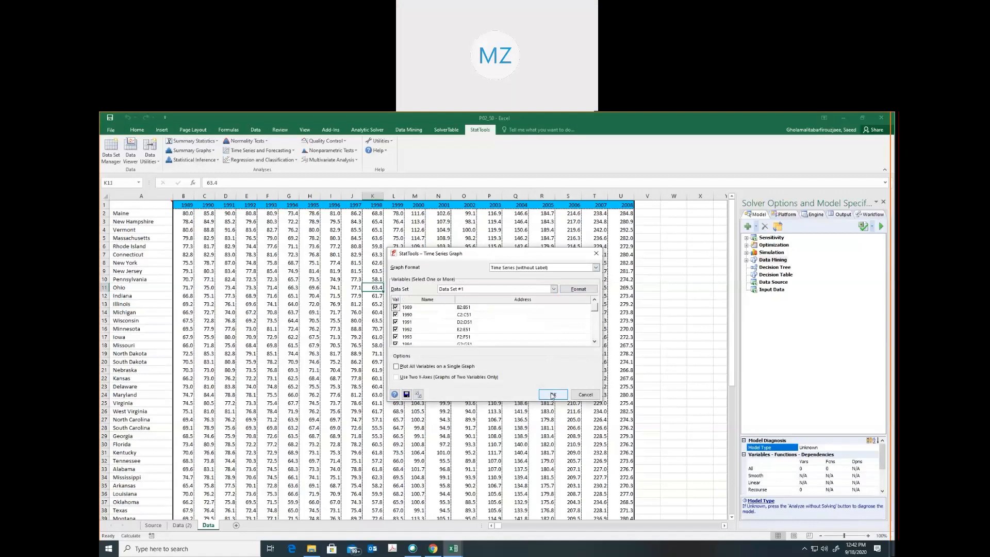
{"action": "left_click", "coordinate": [552, 394]}
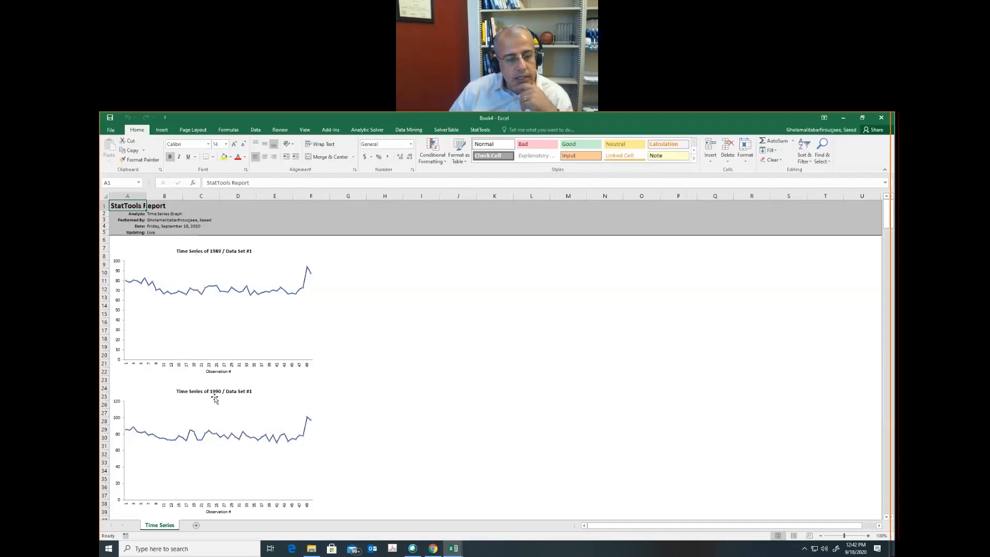
Examine the yearly time series graphs in the StatTools report, comparing the price pattern across observations.
{"action": "scroll", "coordinate": [216, 407], "scroll_direction": "down", "scroll_amount": 10}
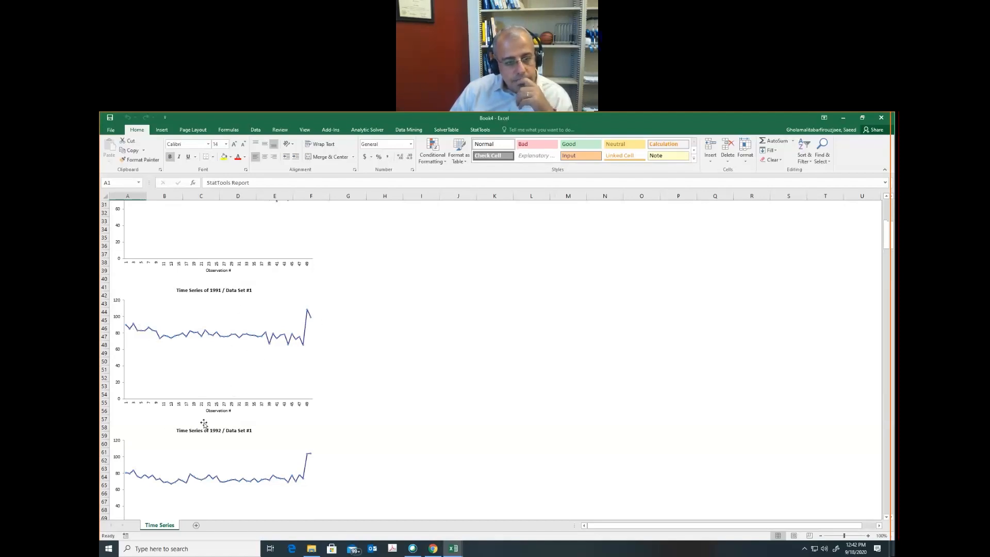
{"action": "scroll", "coordinate": [206, 420], "scroll_direction": "down", "scroll_amount": 20}
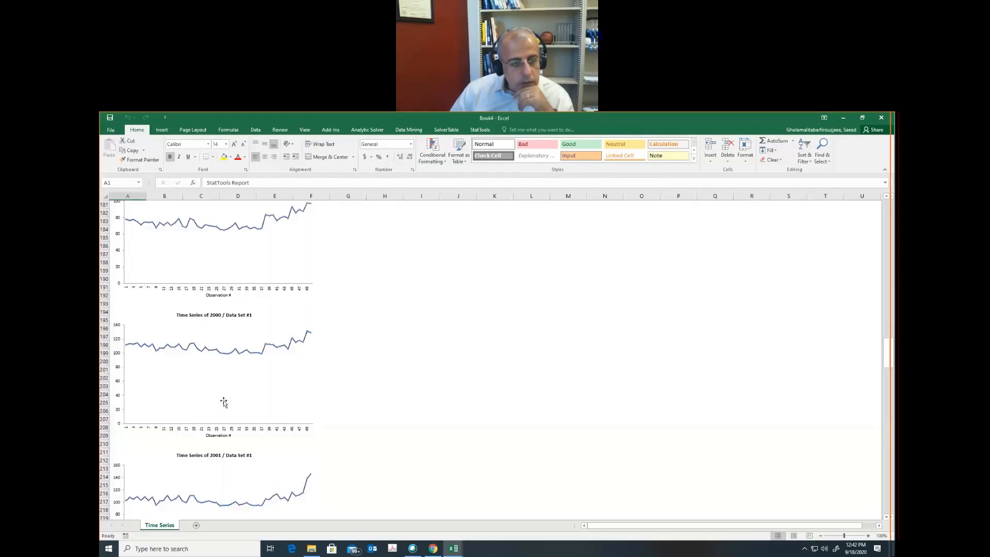
{"action": "scroll", "coordinate": [223, 402], "scroll_direction": "up", "scroll_amount": 20}
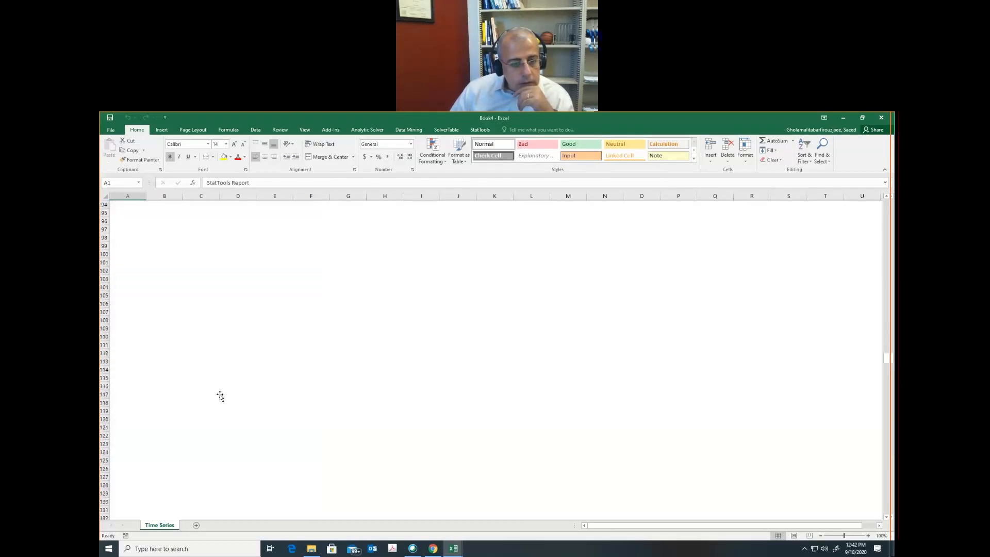
{"action": "scroll", "coordinate": [221, 396], "scroll_direction": "up", "scroll_amount": 20}
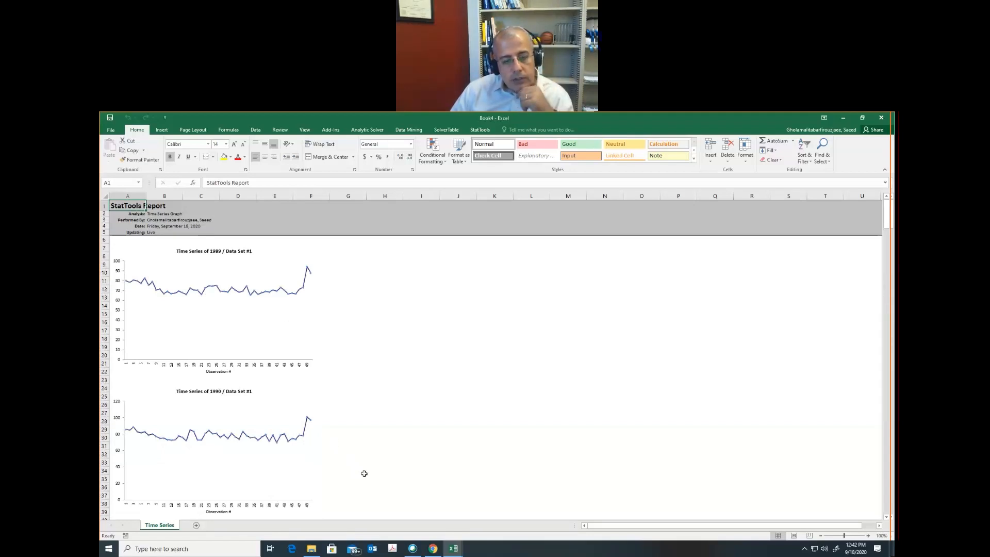
Switch to Chrome, highlight question 3b's wording about gasoline prices changing the most, and return to the Excel report.
{"action": "left_click", "coordinate": [433, 548]}
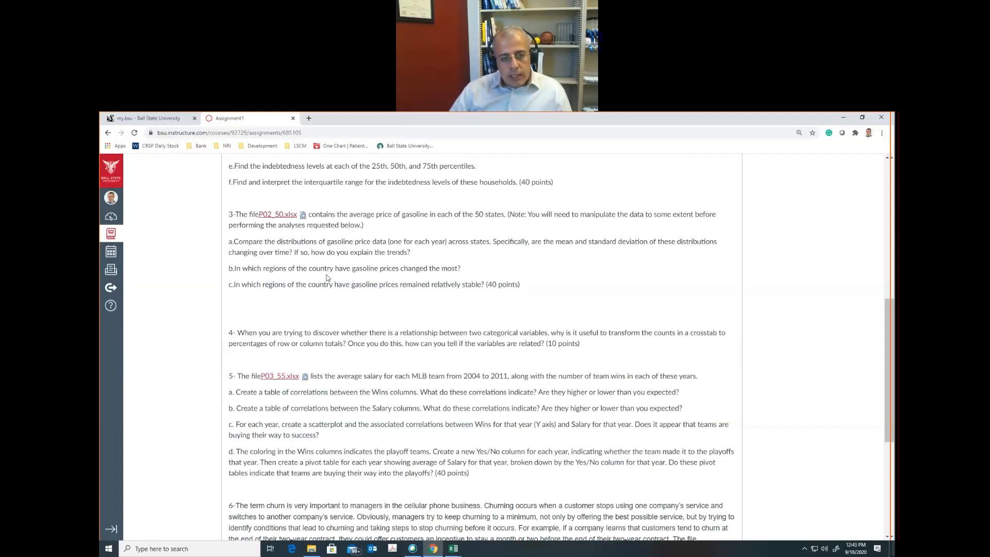
{"action": "left_click_drag", "start_coordinate": [353, 268], "coordinate": [450, 266]}
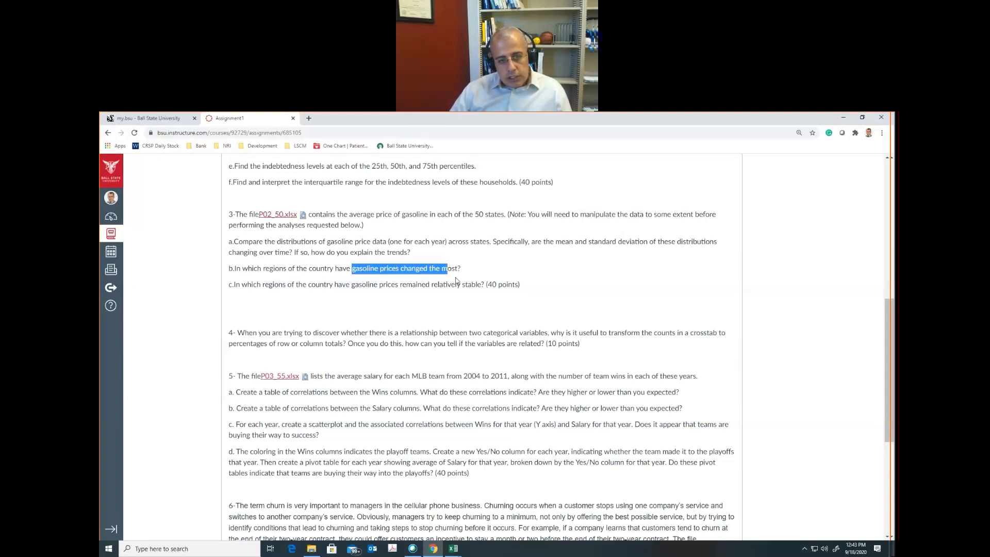
{"action": "key", "text": "alt+Tab"}
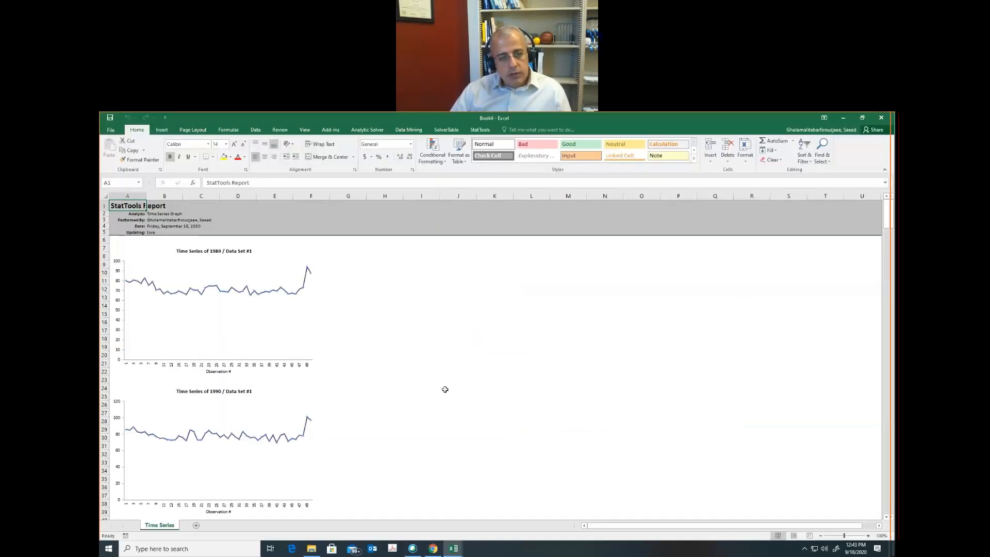
Switch to the P02_50 workbook and open the Data (2) sheet, where the states are grouped by region.
{"action": "left_click", "coordinate": [453, 548]}
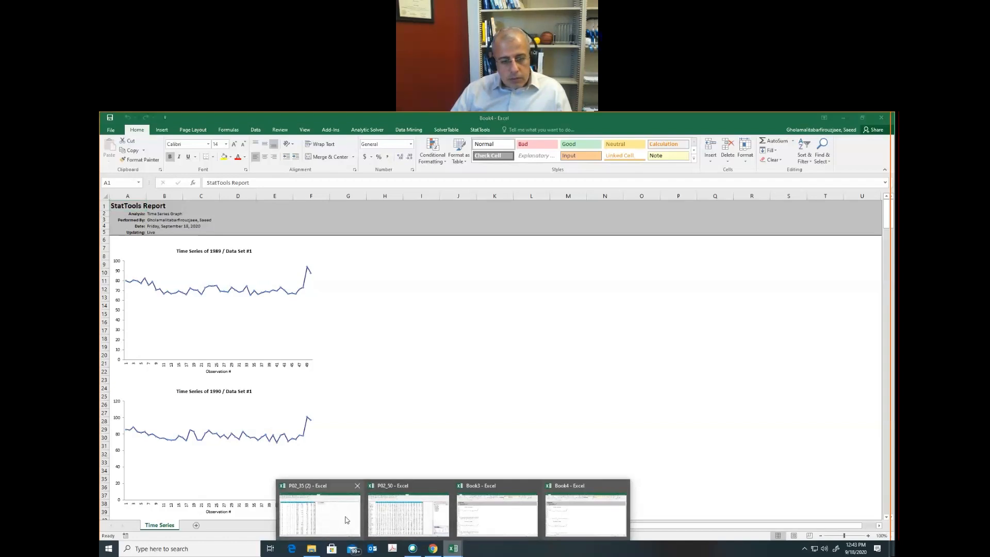
{"action": "left_click", "coordinate": [412, 519]}
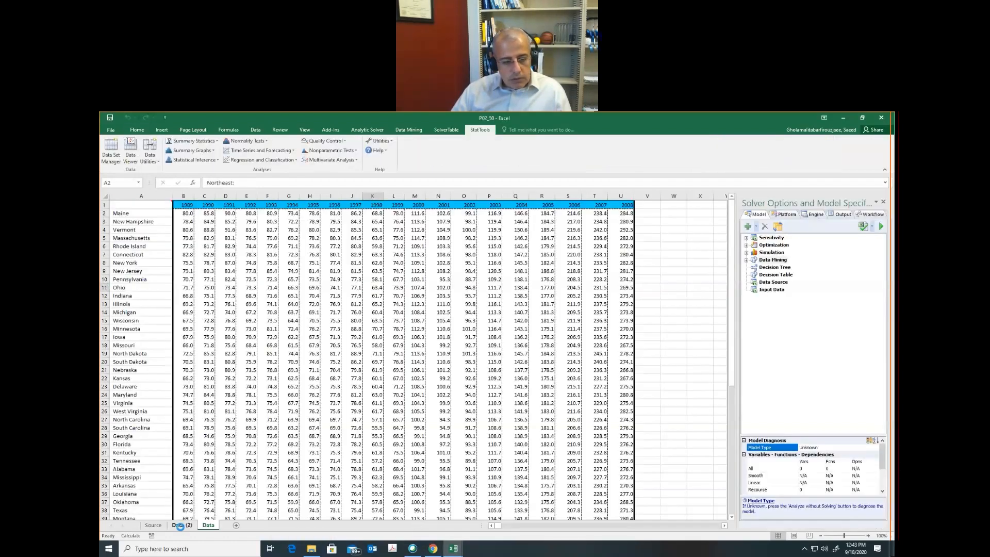
{"action": "left_click", "coordinate": [182, 525]}
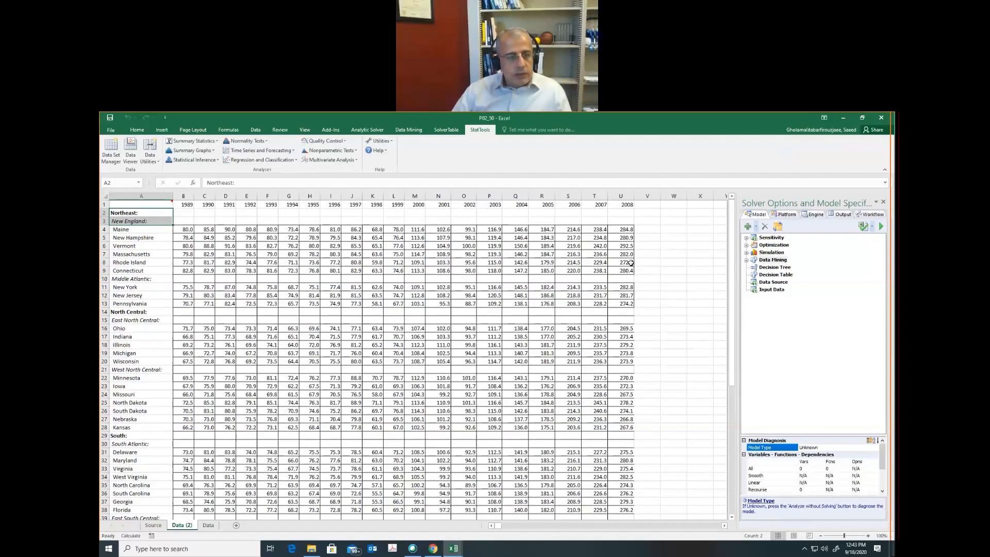
{"action": "left_click", "coordinate": [650, 230]}
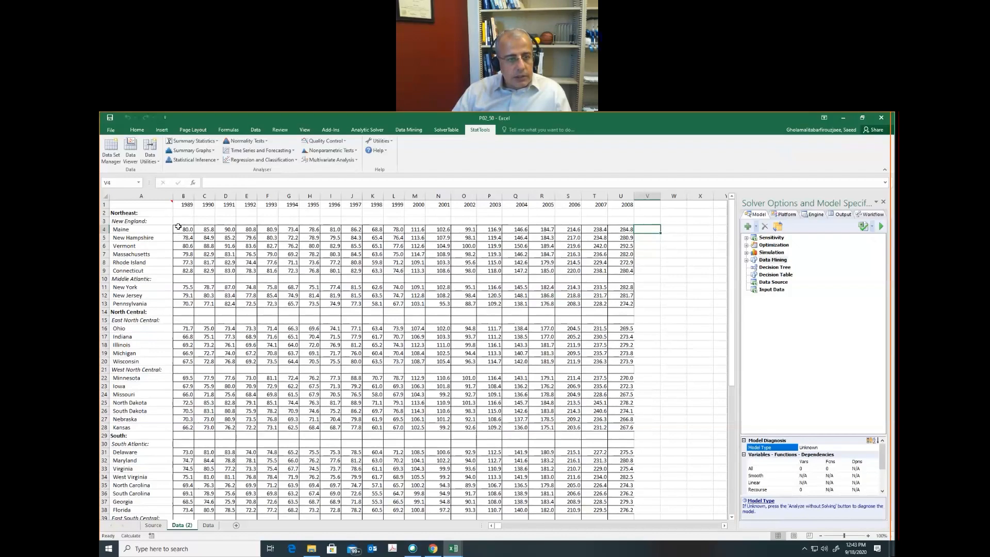
{"action": "left_click_drag", "start_coordinate": [177, 227], "coordinate": [626, 273]}
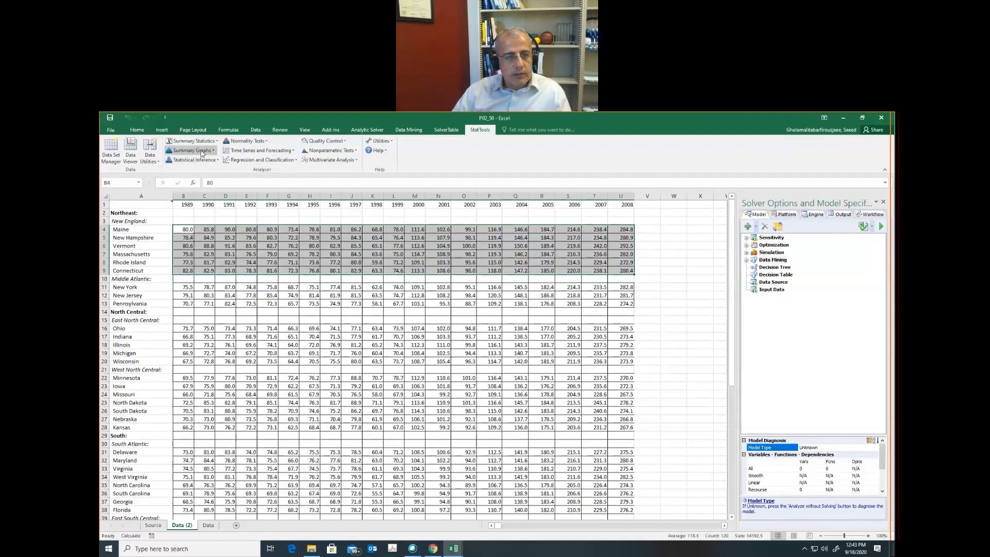
{"action": "left_click", "coordinate": [107, 155]}
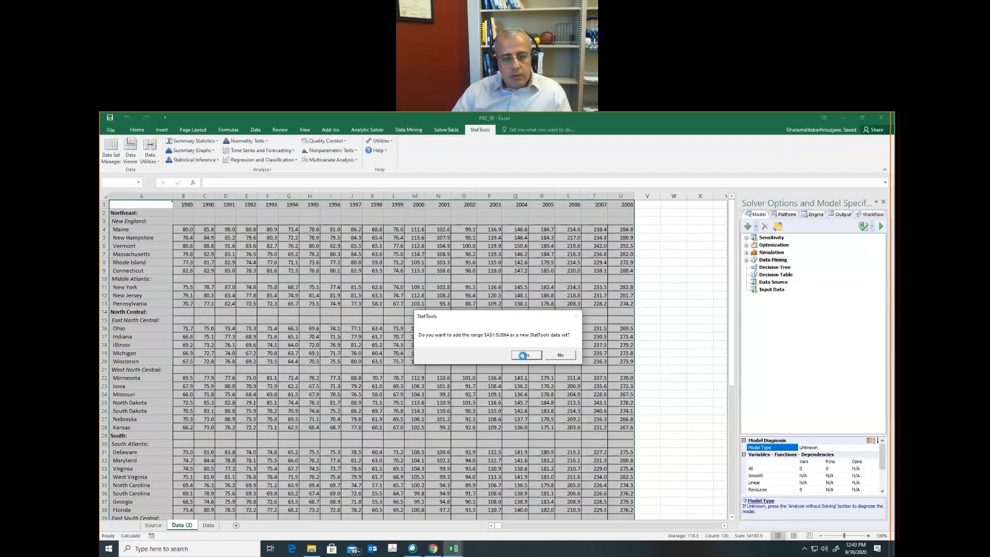
{"action": "left_click", "coordinate": [524, 355]}
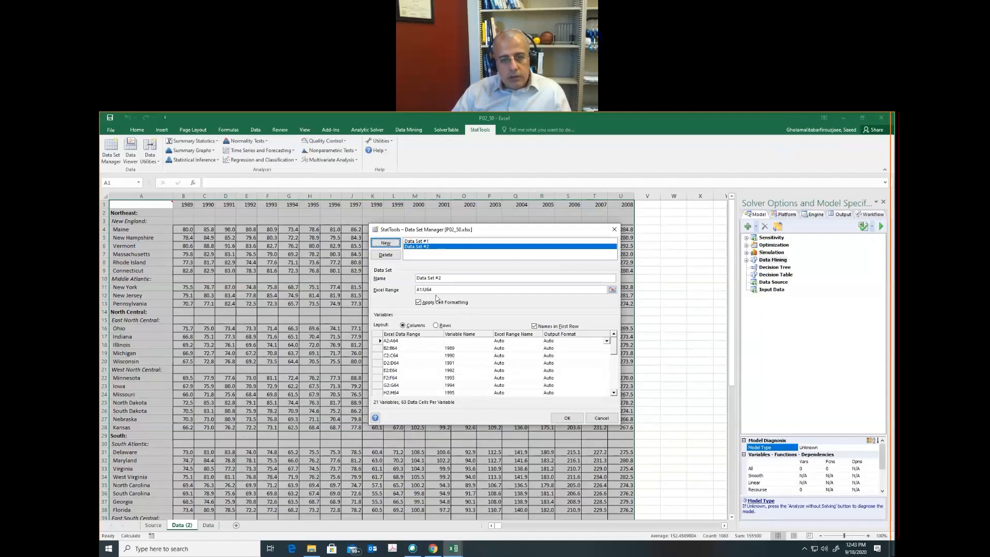
{"action": "key", "text": "Escape"}
Try to calculate a variance in cell W5 with the formula =variance(), and clear the entry.
{"action": "left_click", "coordinate": [186, 229]}
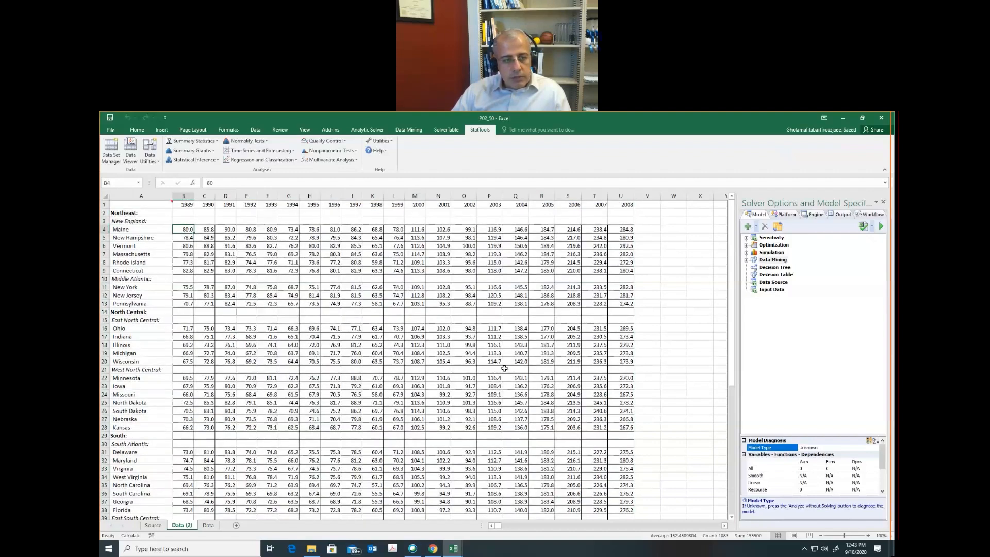
{"action": "key", "text": "Right"}
{"action": "key", "text": "Right"}
{"action": "key", "text": "Right"}
{"action": "key", "text": "Right"}
{"action": "key", "text": "Right"}
{"action": "key", "text": "Right"}
{"action": "key", "text": "Right"}
{"action": "key", "text": "Right"}
{"action": "key", "text": "Right"}
{"action": "key", "text": "Right"}
{"action": "key", "text": "Right"}
{"action": "key", "text": "Right"}
{"action": "key", "text": "Right"}
{"action": "key", "text": "Right"}
{"action": "key", "text": "Right"}
{"action": "key", "text": "Right"}
{"action": "key", "text": "Right"}
{"action": "key", "text": "Right"}
{"action": "key", "text": "Right"}
{"action": "key", "text": "Right"}
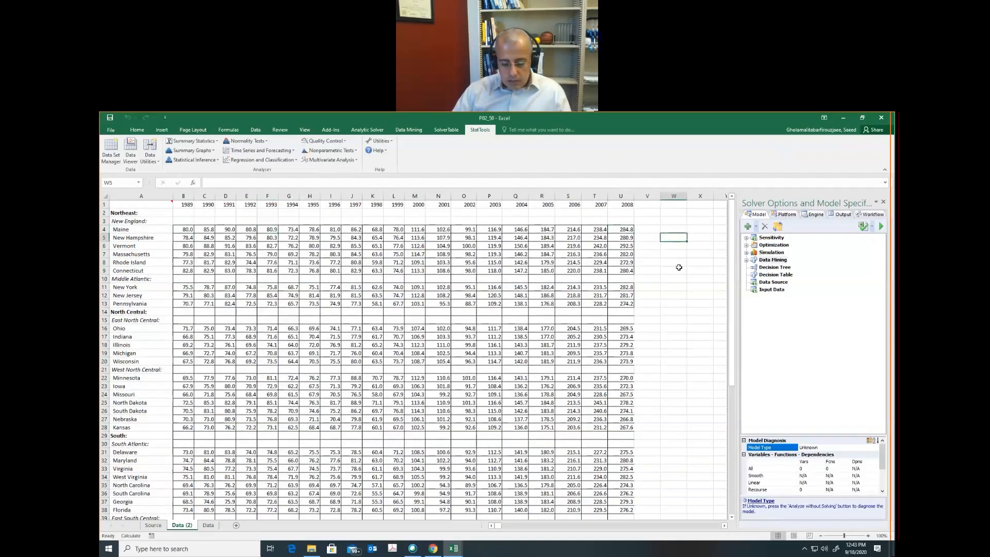
{"action": "type", "text": "=variance"}
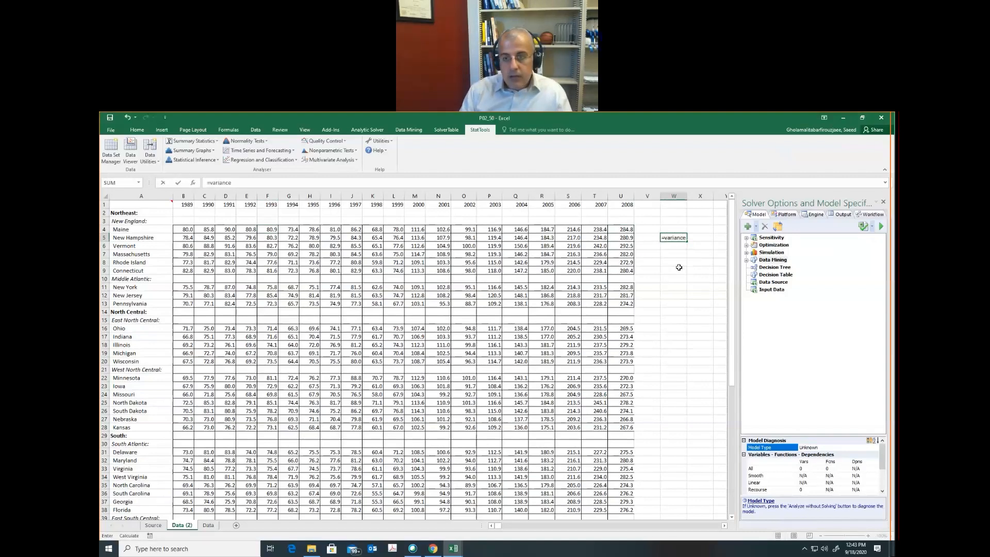
{"action": "key", "text": "Return"}
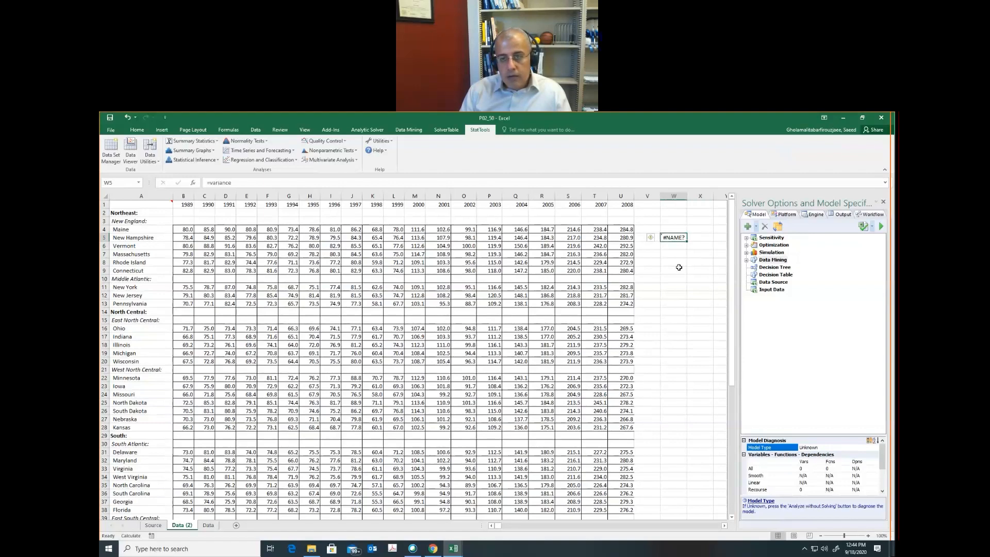
{"action": "left_click", "coordinate": [260, 184]}
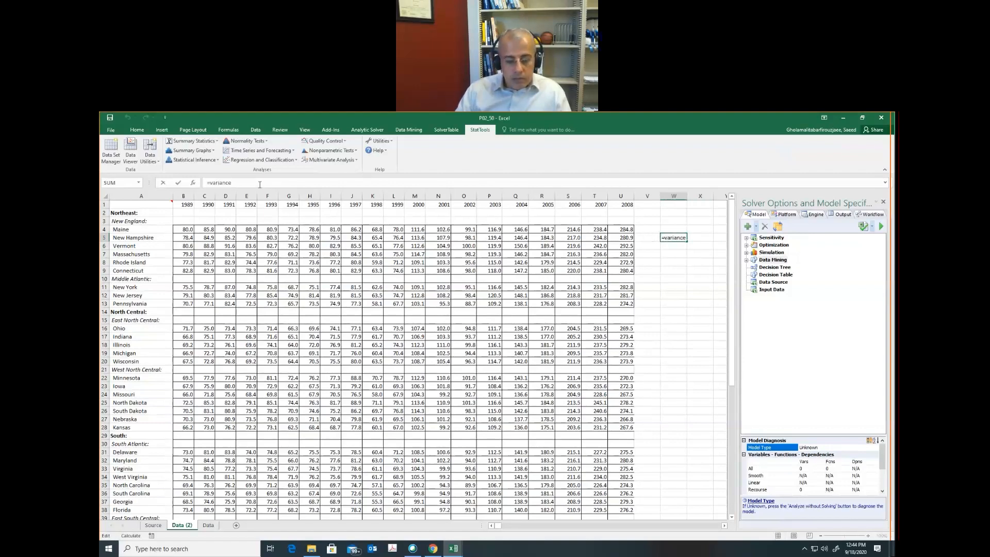
{"action": "type", "text": "()"}
{"action": "key", "text": "Return"}
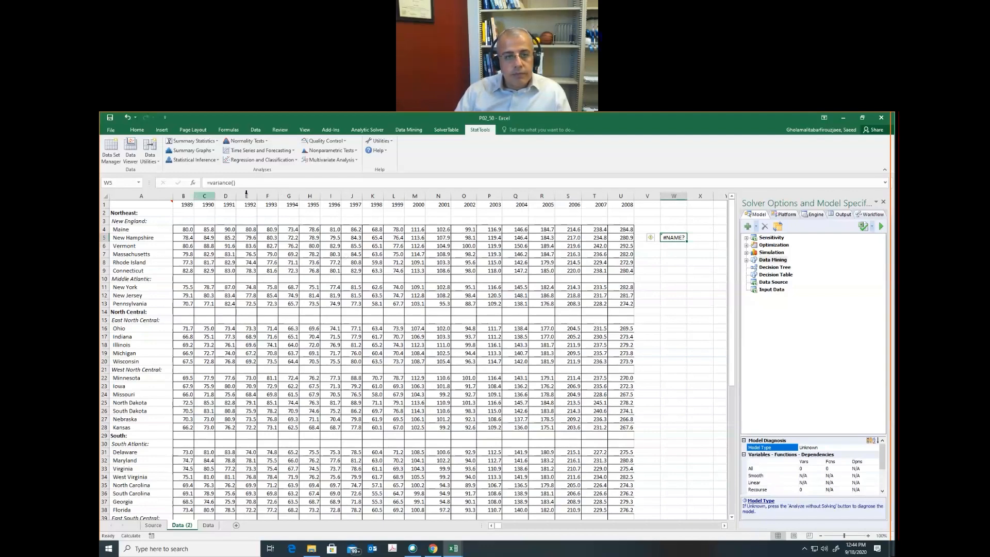
{"action": "left_click", "coordinate": [233, 183]}
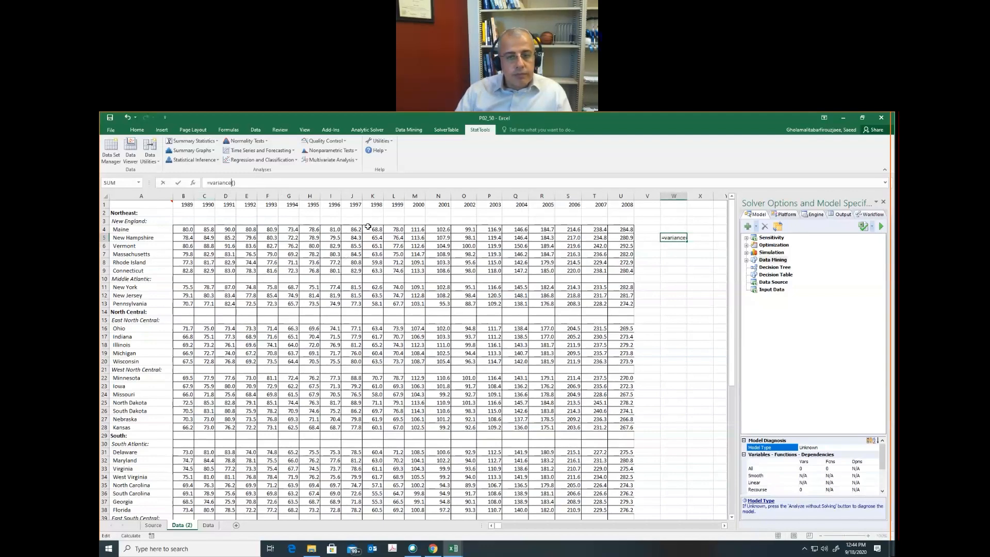
{"action": "key", "text": "ctrl+a"}
{"action": "key", "text": "BackSpace"}
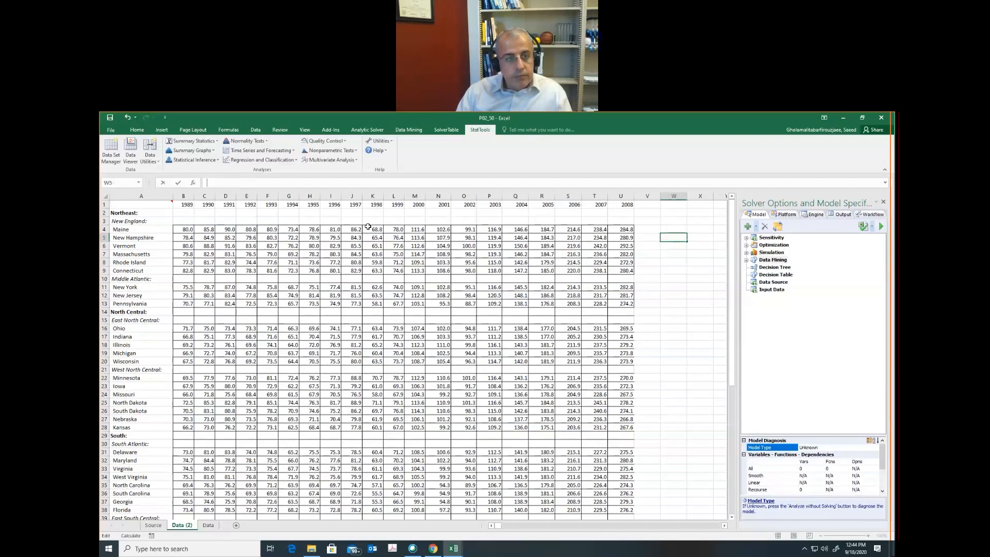
Calculate the sample variance of the New England prices, B4:U9, in cell W5 with the VAR.S function.
{"action": "type", "text": "=va"}
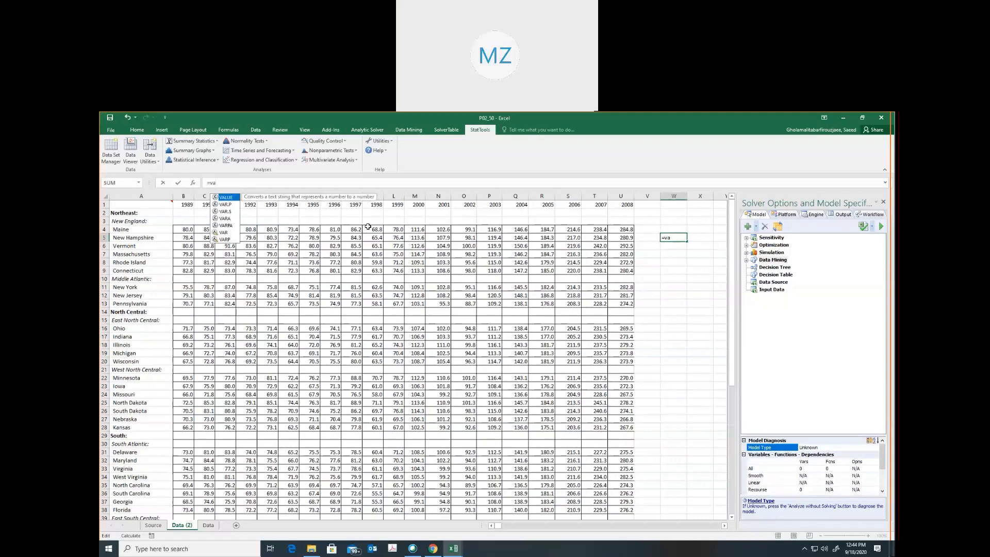
{"action": "key", "text": "Down"}
{"action": "key", "text": "Down"}
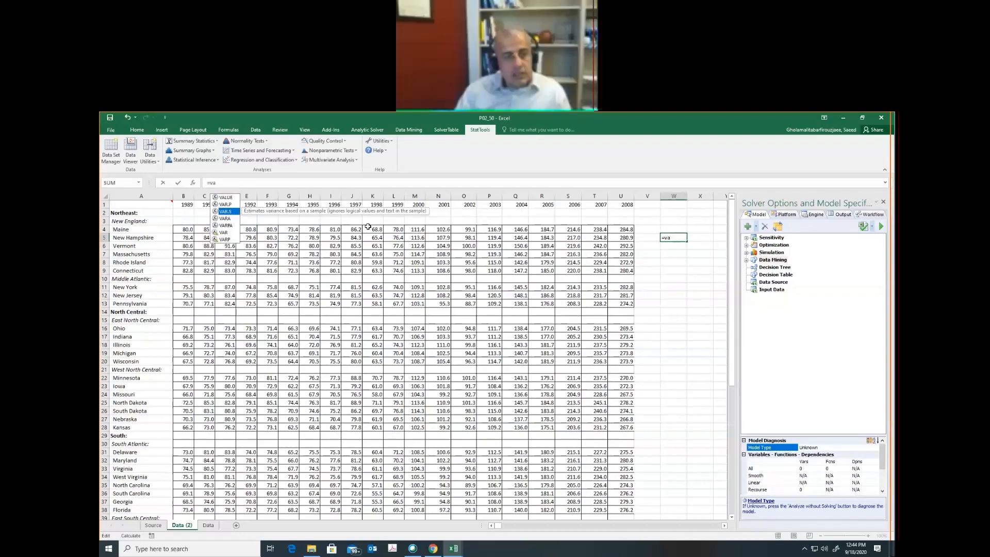
{"action": "key", "text": "Tab"}
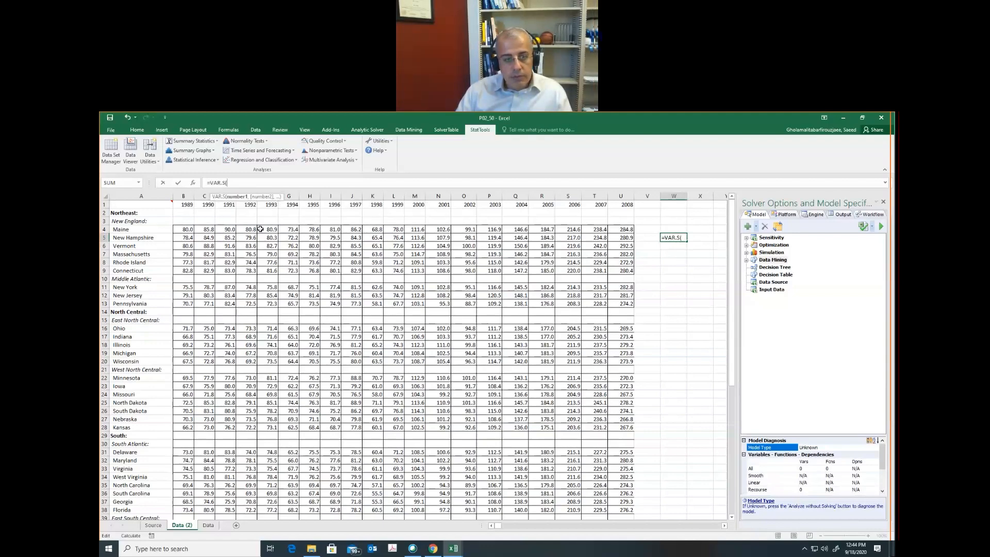
{"action": "left_click_drag", "start_coordinate": [188, 228], "coordinate": [627, 269]}
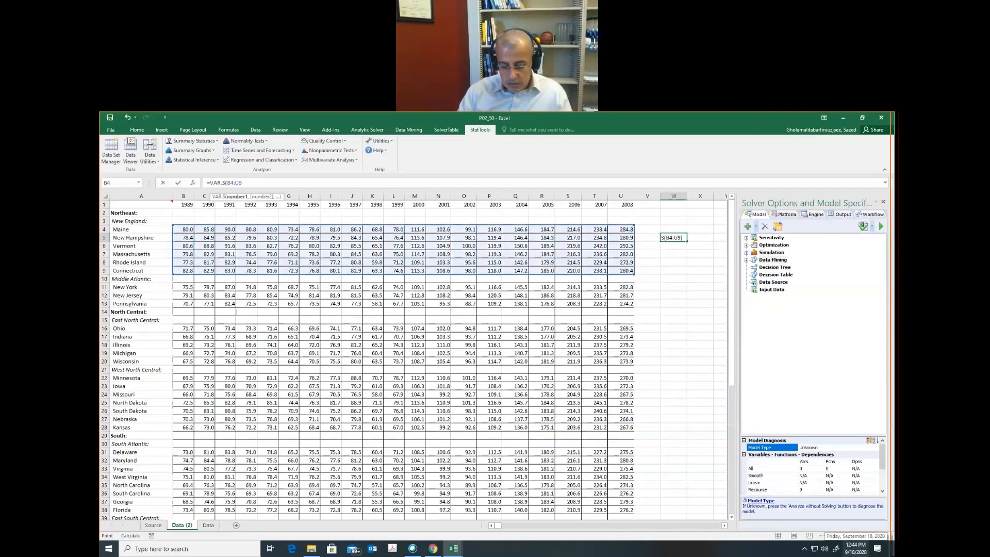
{"action": "type", "text": ")"}
{"action": "key", "text": "Return"}
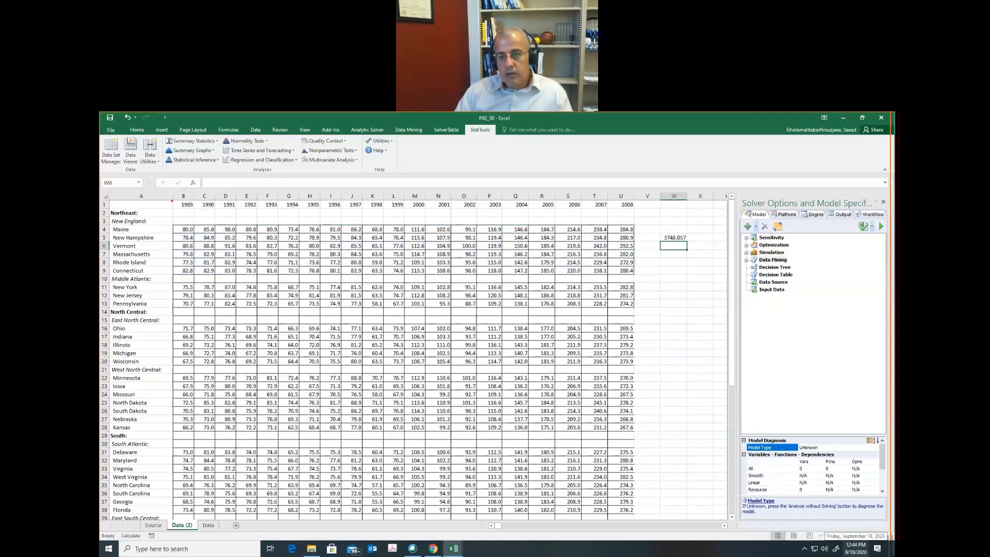
Label the New England result by entering Variance in cell V5.
{"action": "key", "text": "Up"}
{"action": "key", "text": "Left"}
{"action": "type", "text": "Var"}
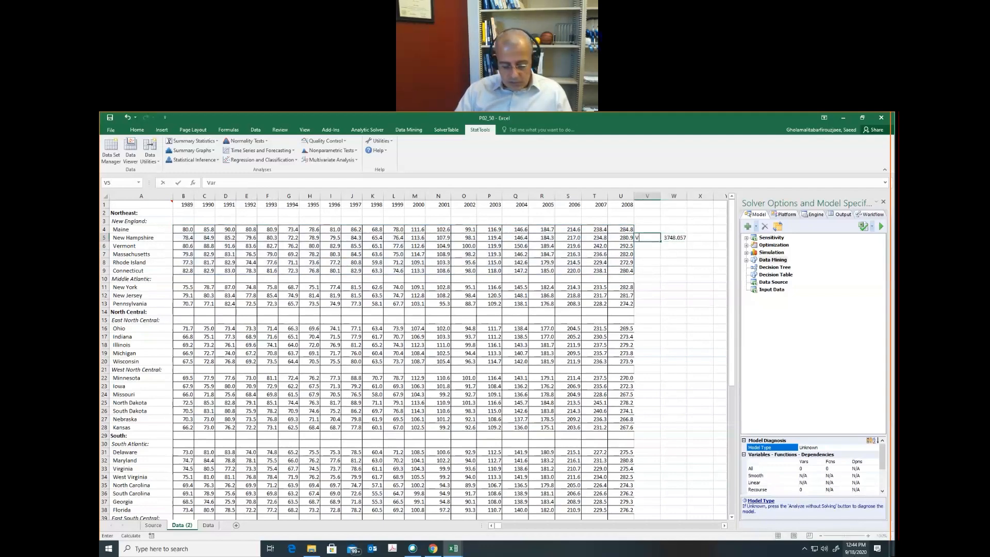
{"action": "key", "text": "Return"}
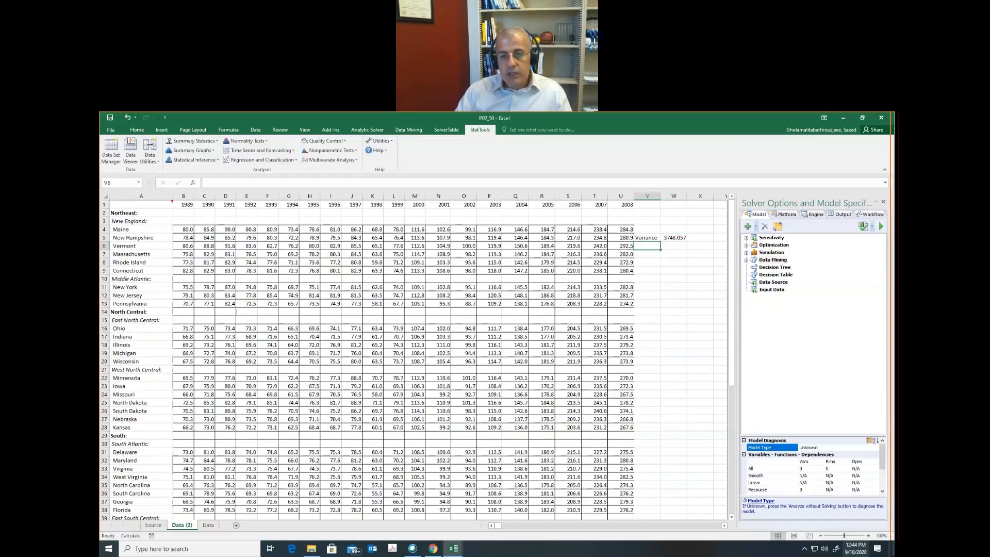
Calculate the sample variance of the Middle Atlantic prices, B11:U13, in cell W12 with the VAR.S function.
{"action": "key", "text": "Down"}
{"action": "key", "text": "Down"}
{"action": "key", "text": "Down"}
{"action": "key", "text": "Down"}
{"action": "key", "text": "Down"}
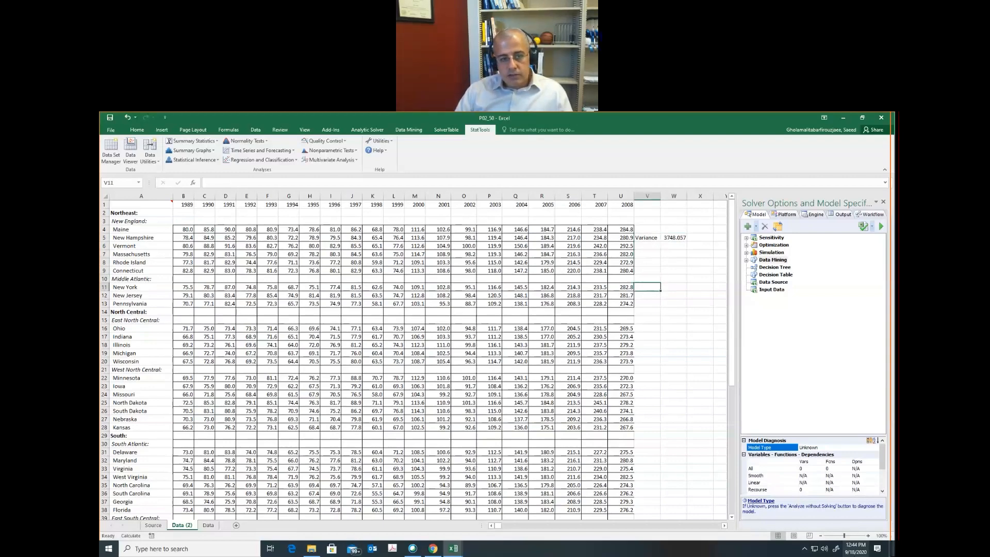
{"action": "key", "text": "Down"}
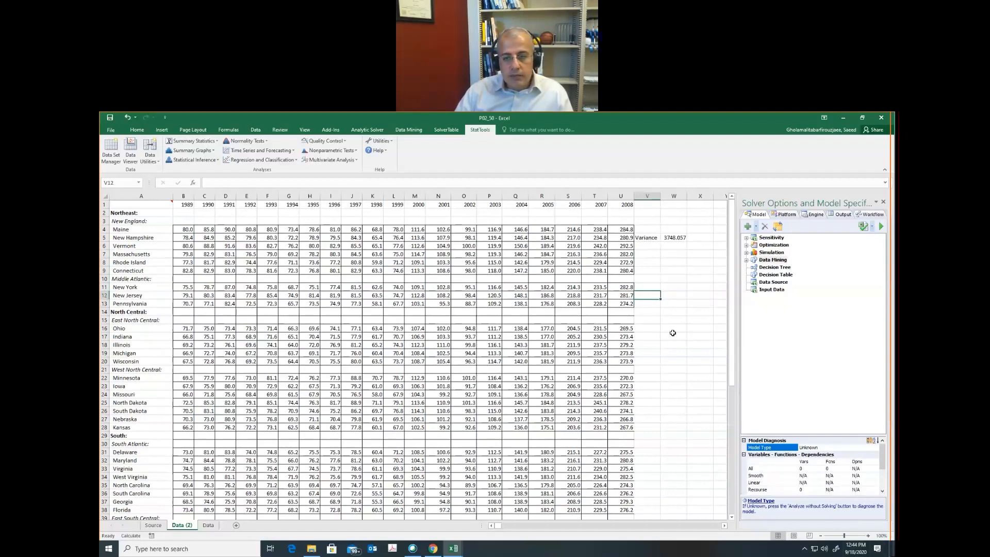
{"action": "key", "text": "Right"}
{"action": "type", "text": "var"}
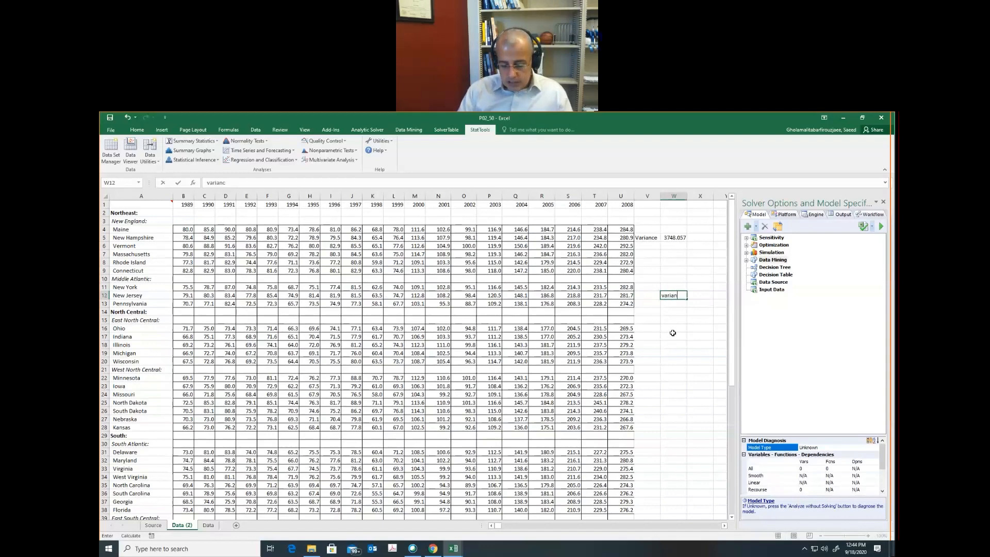
{"action": "type", "text": "="}
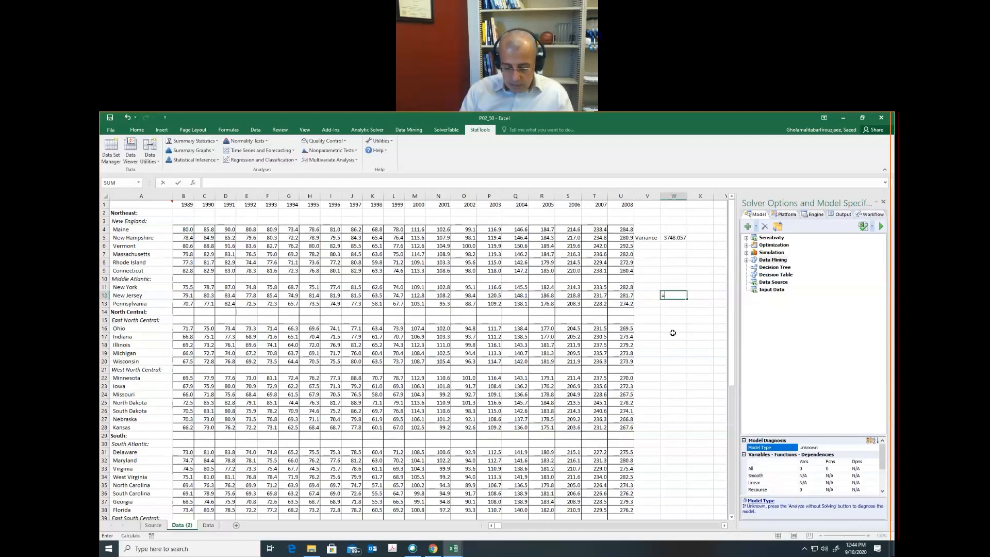
{"action": "type", "text": "var.s"}
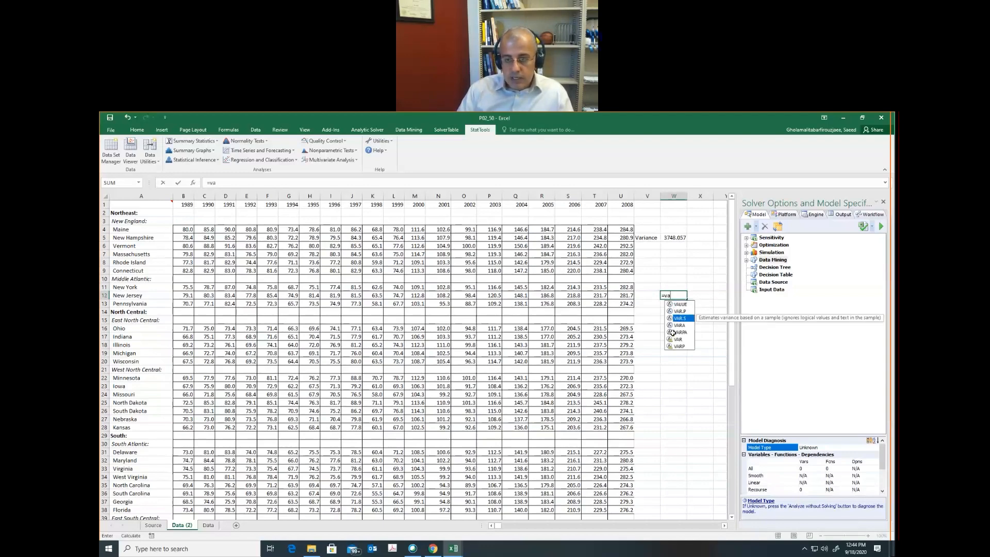
{"action": "key", "text": "Tab"}
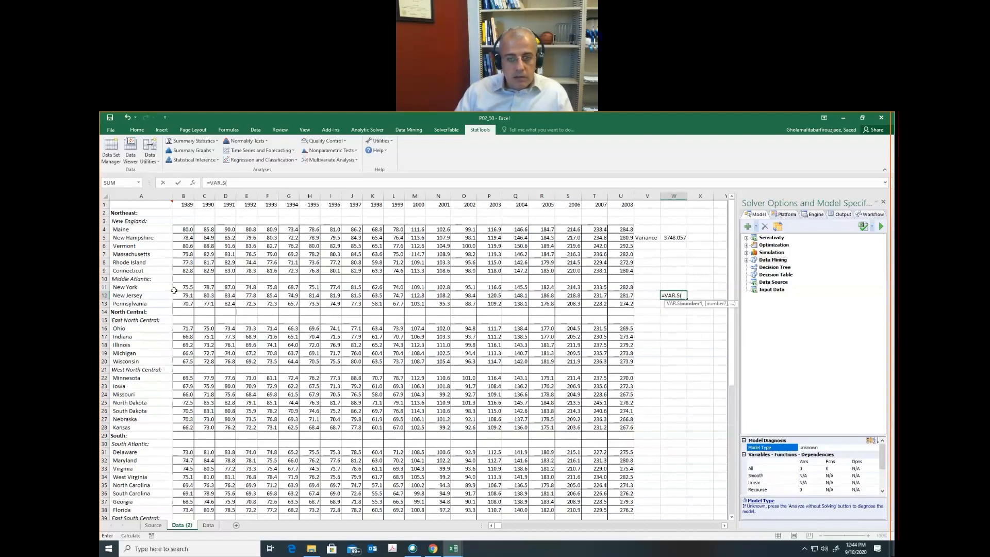
{"action": "left_click_drag", "start_coordinate": [183, 287], "coordinate": [633, 305]}
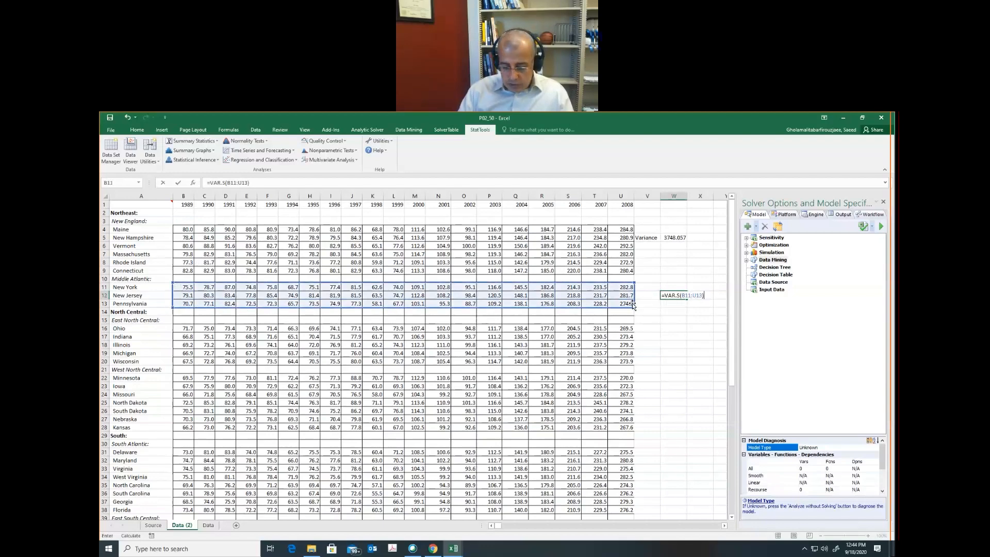
{"action": "key", "text": "Return"}
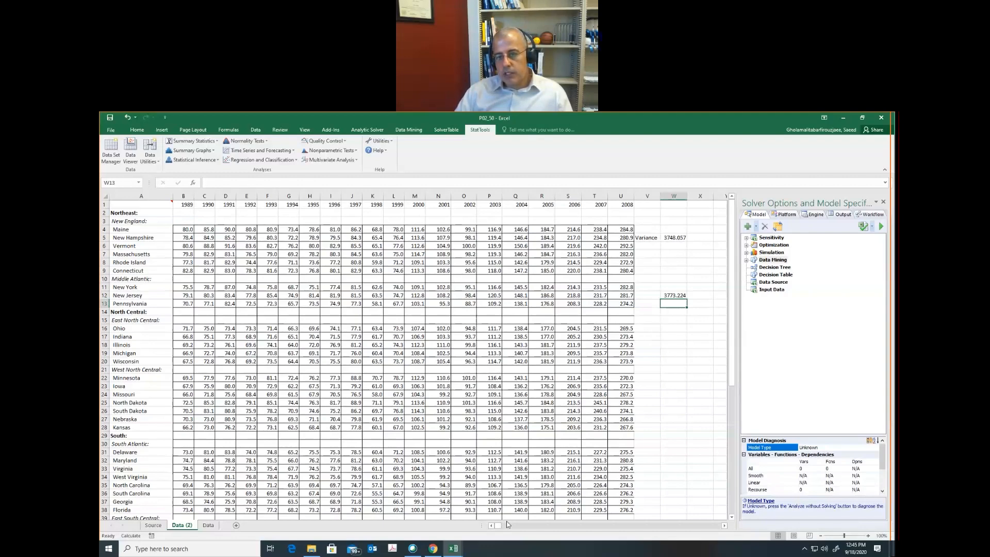
Switch to Chrome to reread question 3's regional price parts, and return to Excel to review the Middle Atlantic prices.
{"action": "key", "text": "alt+Tab"}
{"action": "key", "text": "alt+Tab"}
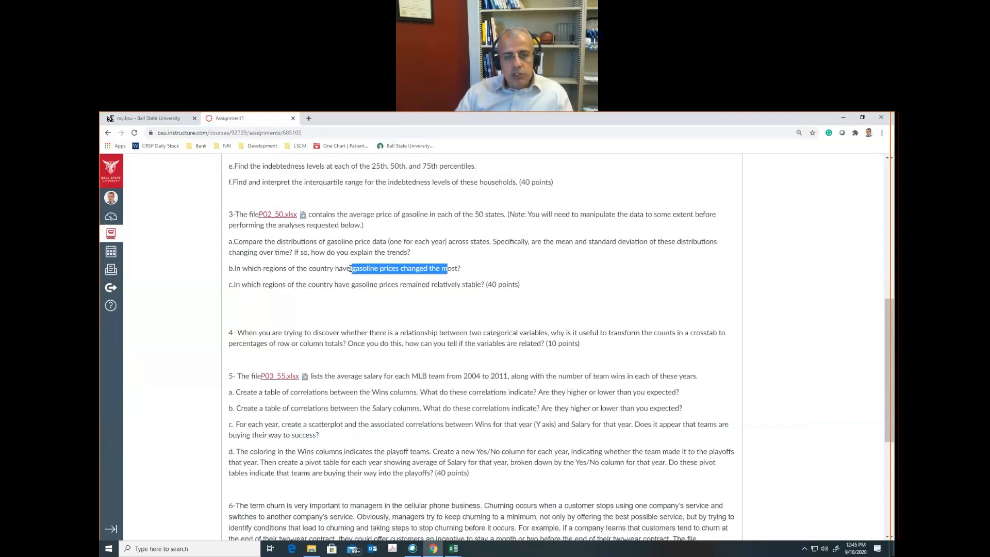
{"action": "left_click", "coordinate": [441, 276]}
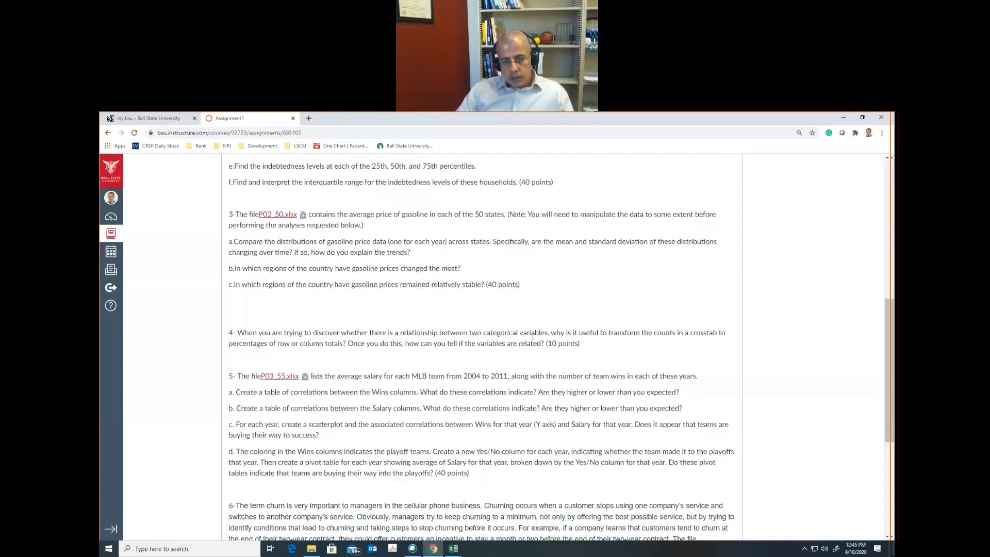
{"action": "key", "text": "alt+Tab"}
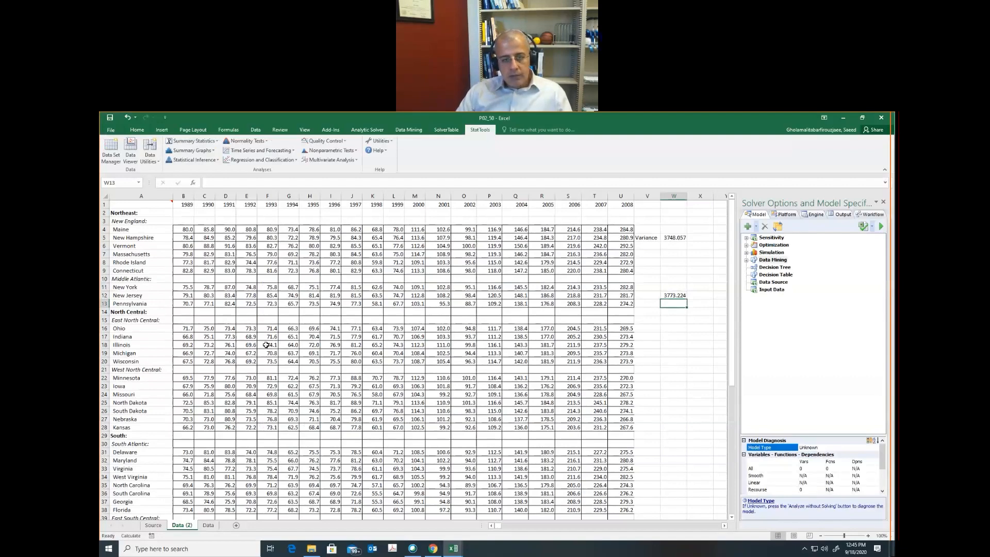
{"action": "left_click_drag", "start_coordinate": [184, 287], "coordinate": [635, 302]}
{"action": "left_click", "coordinate": [661, 344]}
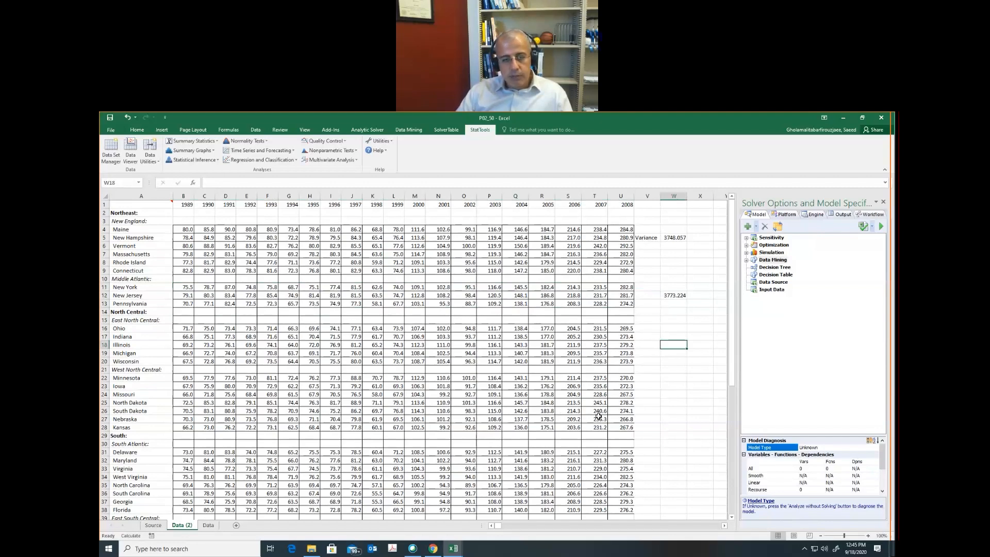
Switch to Chrome and highlight the full text of assignment question 3, including parts a to c.
{"action": "key", "text": "alt+Tab"}
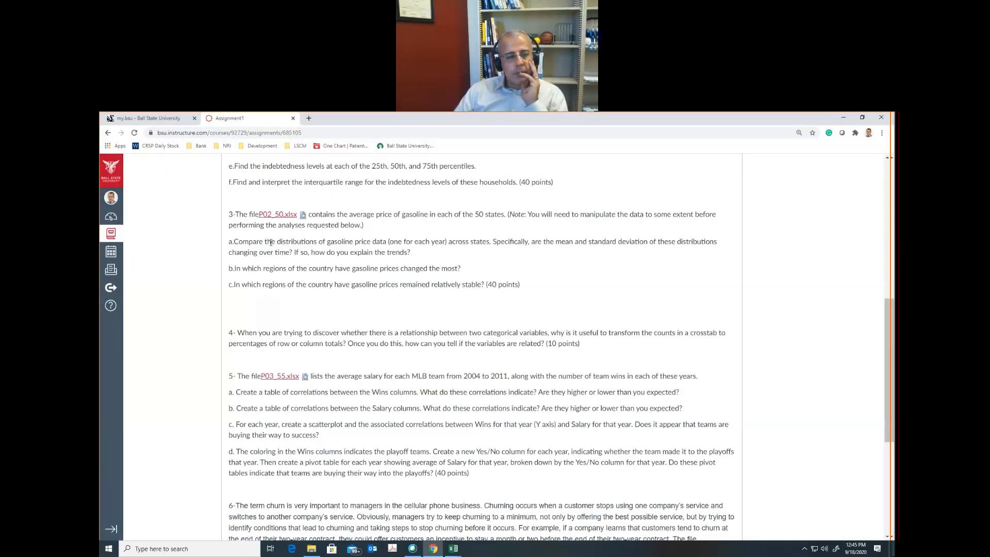
{"action": "scroll", "coordinate": [278, 268], "scroll_direction": "down", "scroll_amount": 1}
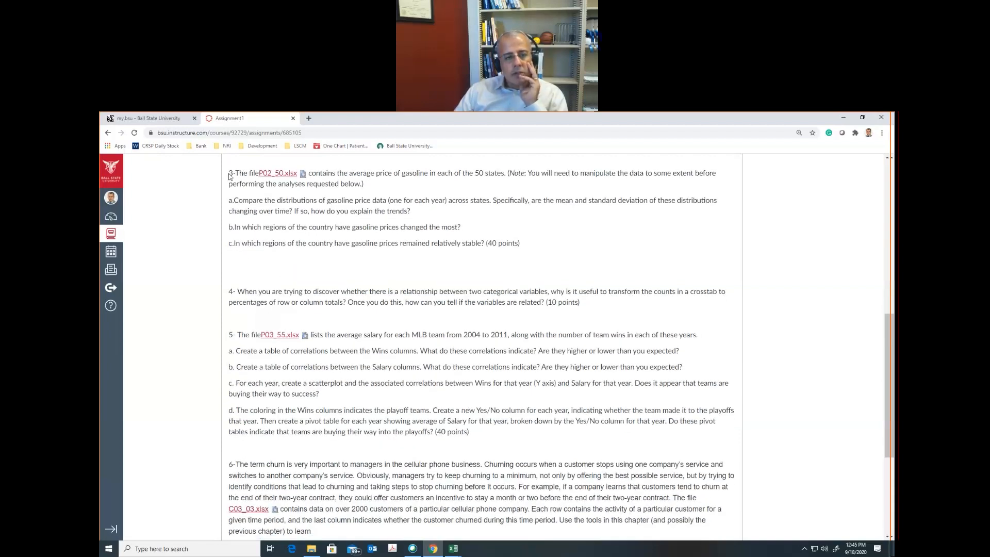
{"action": "left_click_drag", "start_coordinate": [229, 173], "coordinate": [543, 243]}
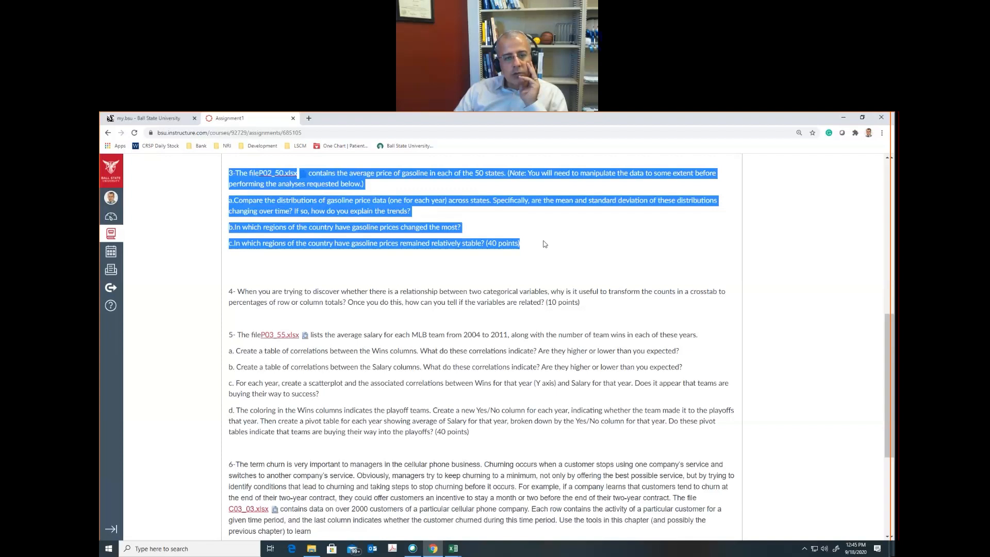